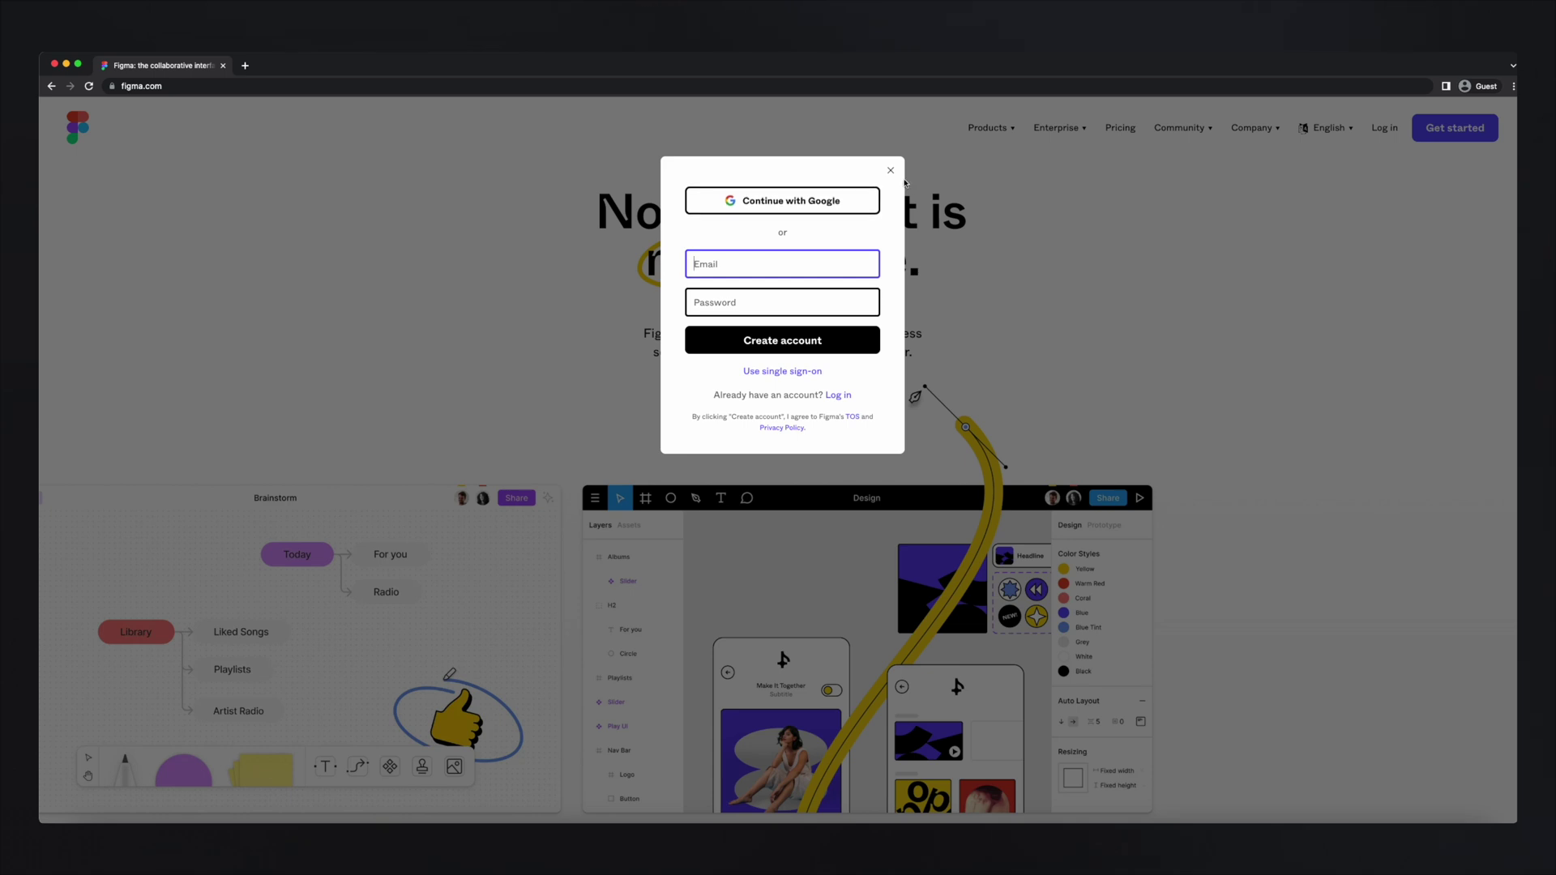
- Dismiss the sign-up form, go to Figma's downloads page and download the desktop app for macOS
click(890, 170)
click(989, 128)
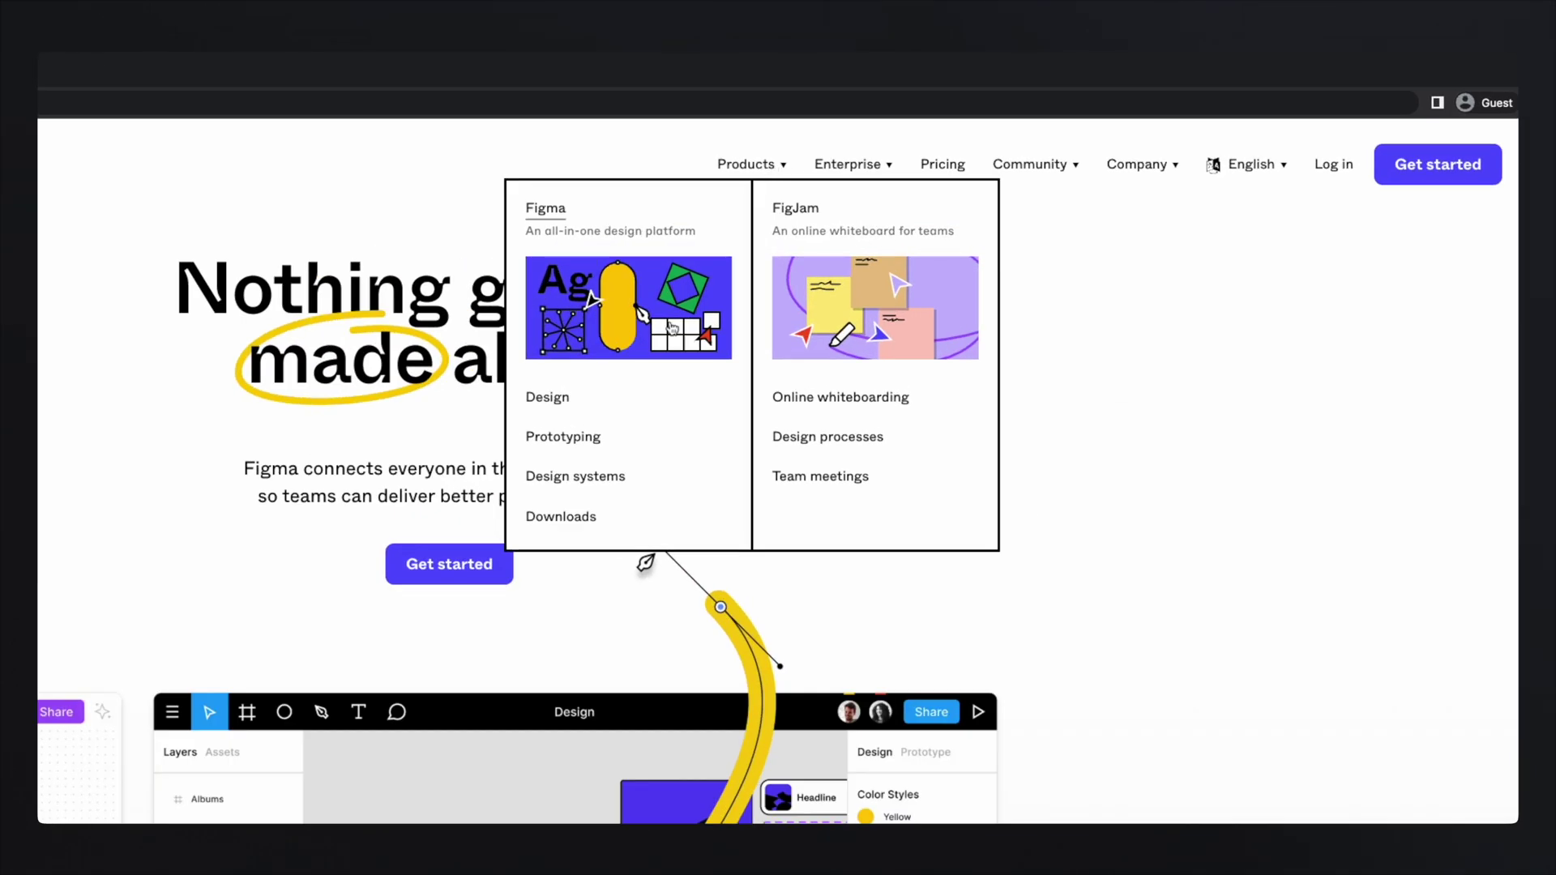
click(582, 517)
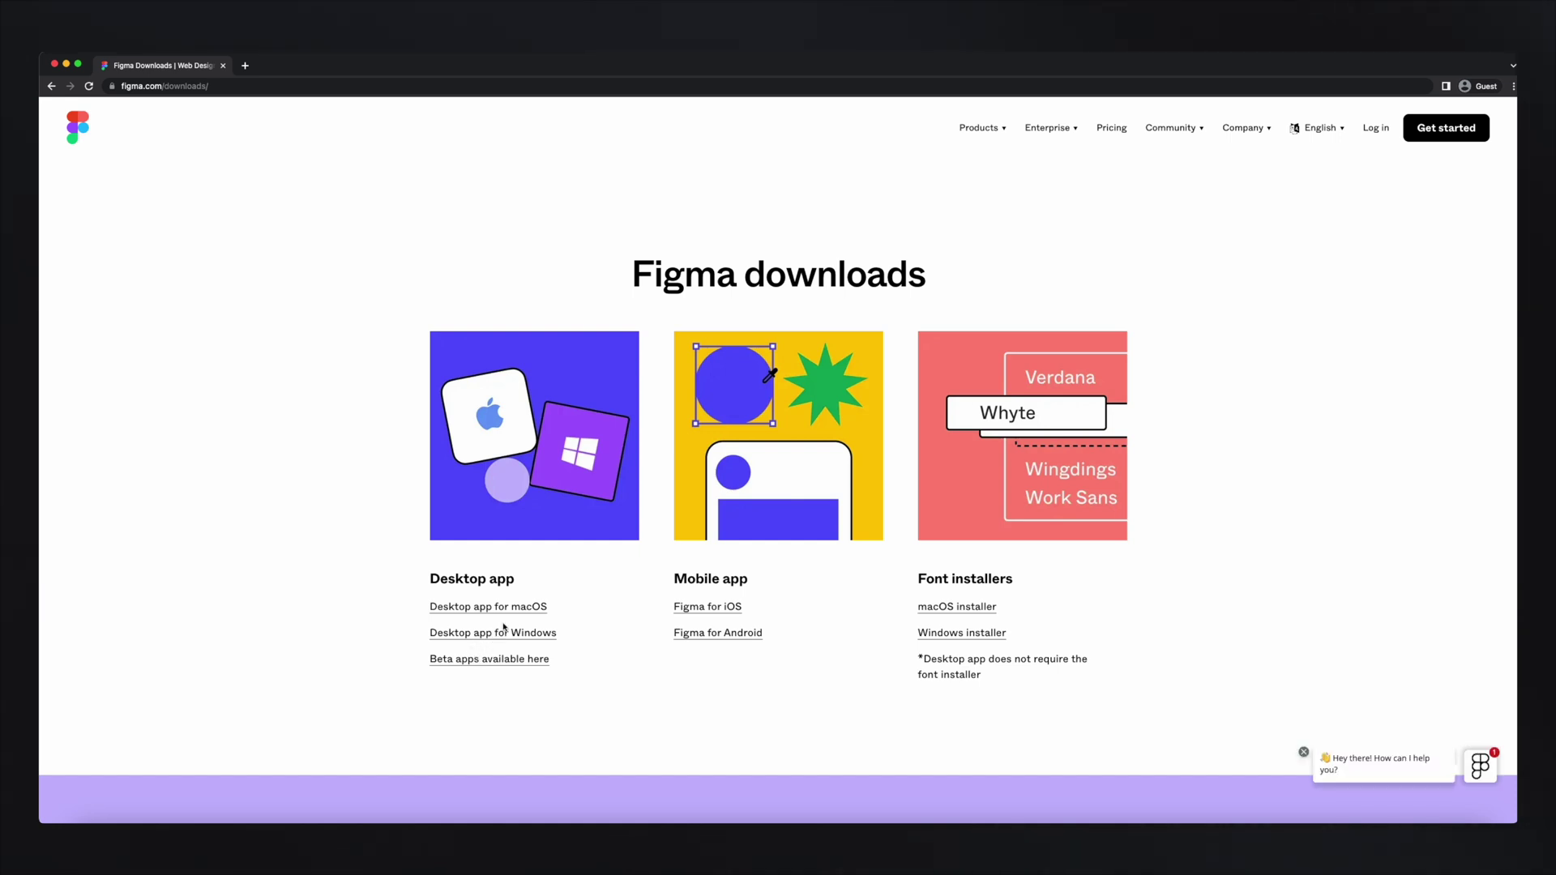
click(523, 608)
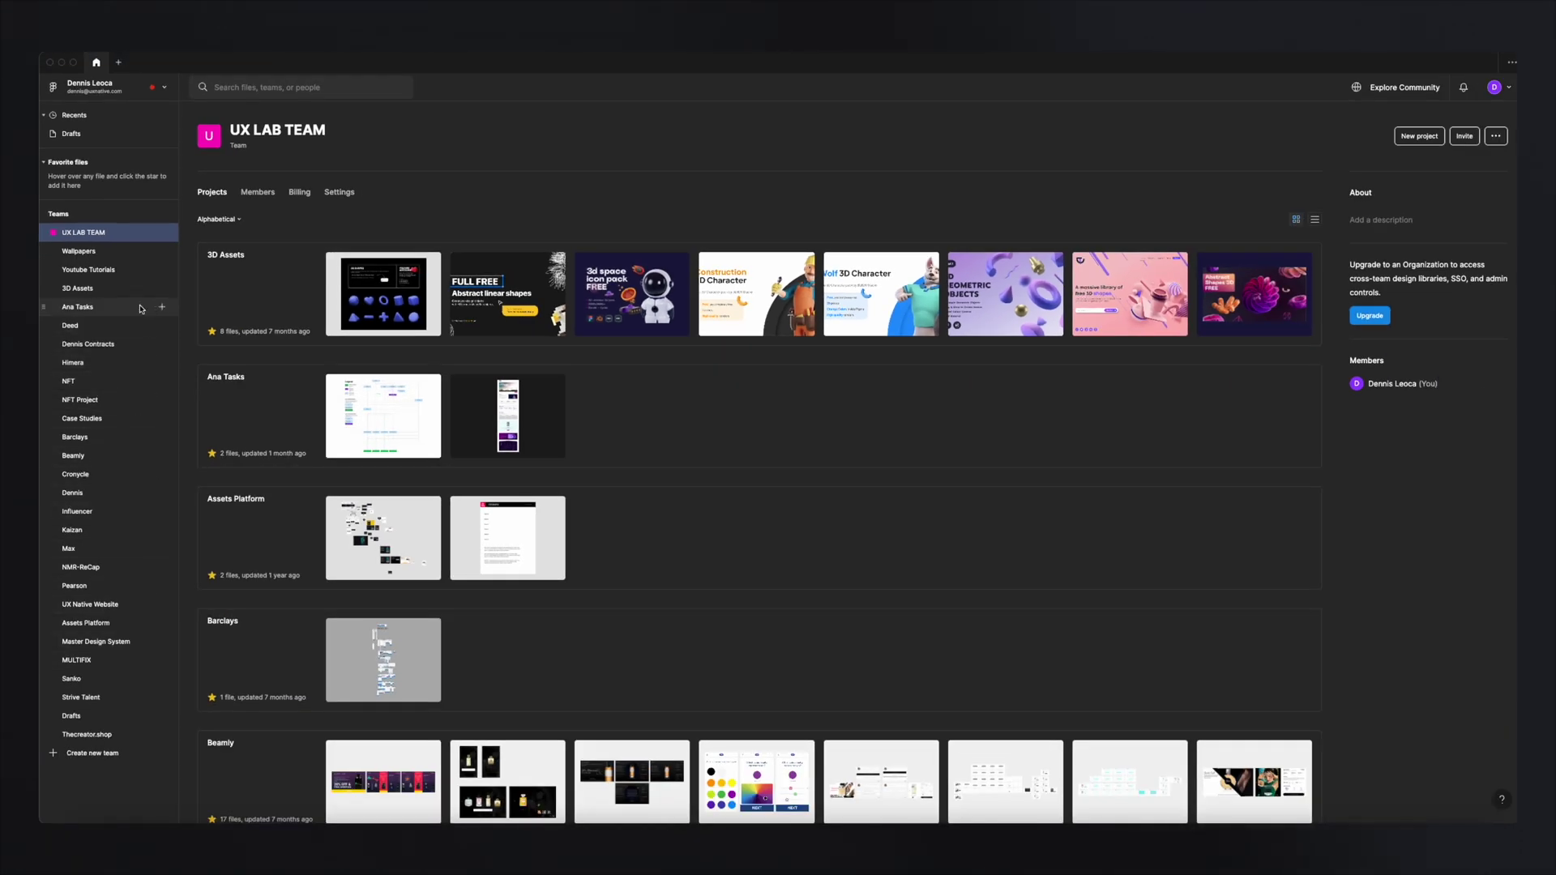
- Browse several team projects such as Deed, Himera and Case Studies, return to UX LAB TEAM, and view the new-project form without creating one
click(144, 308)
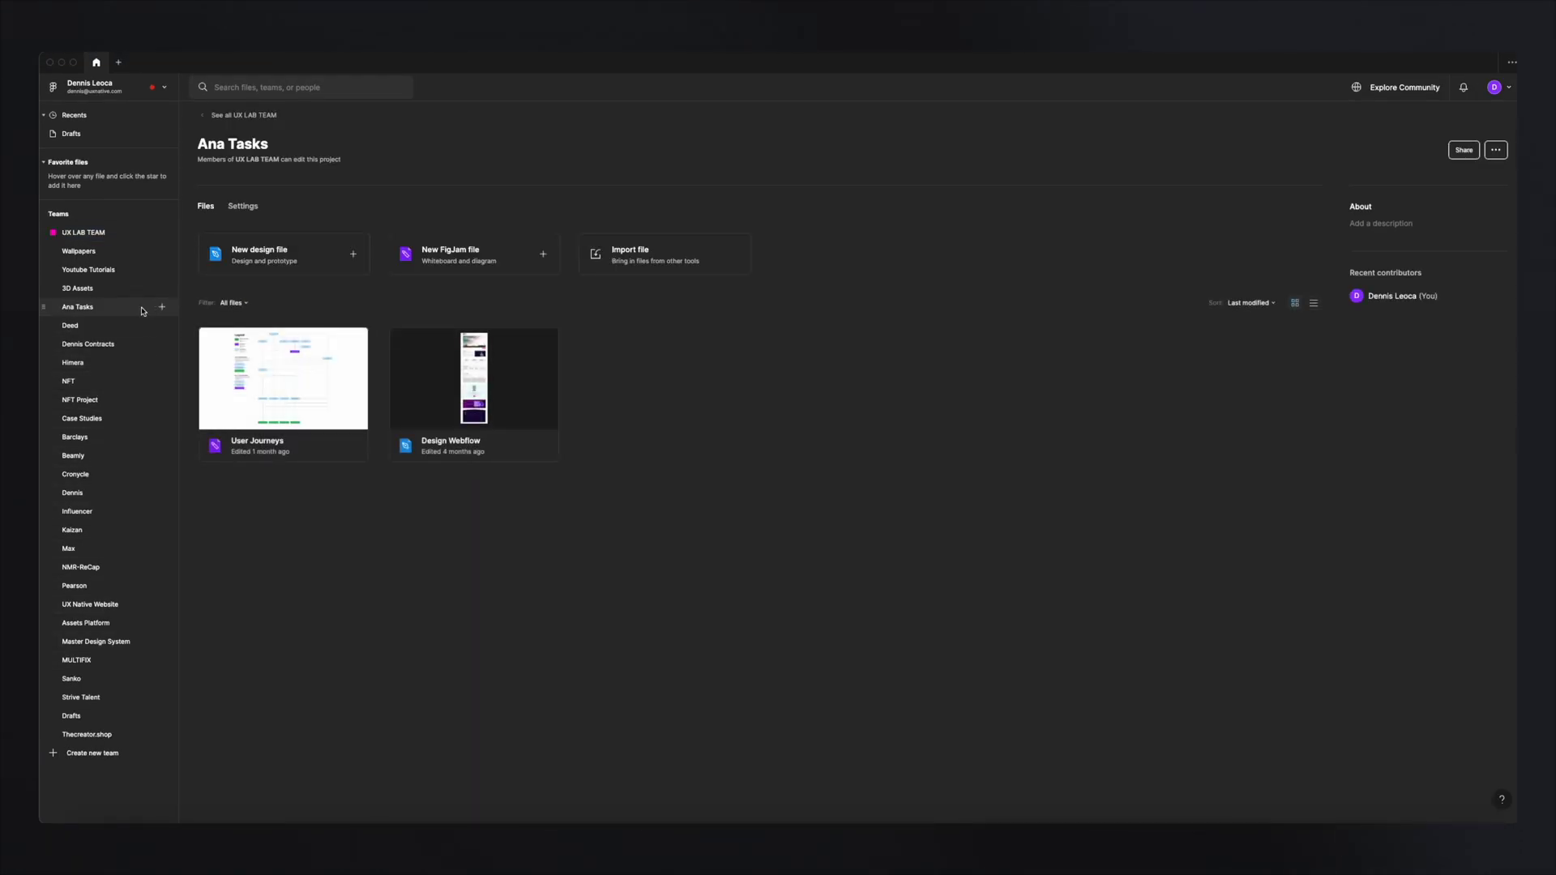
click(89, 327)
click(89, 344)
click(82, 364)
click(82, 419)
click(106, 305)
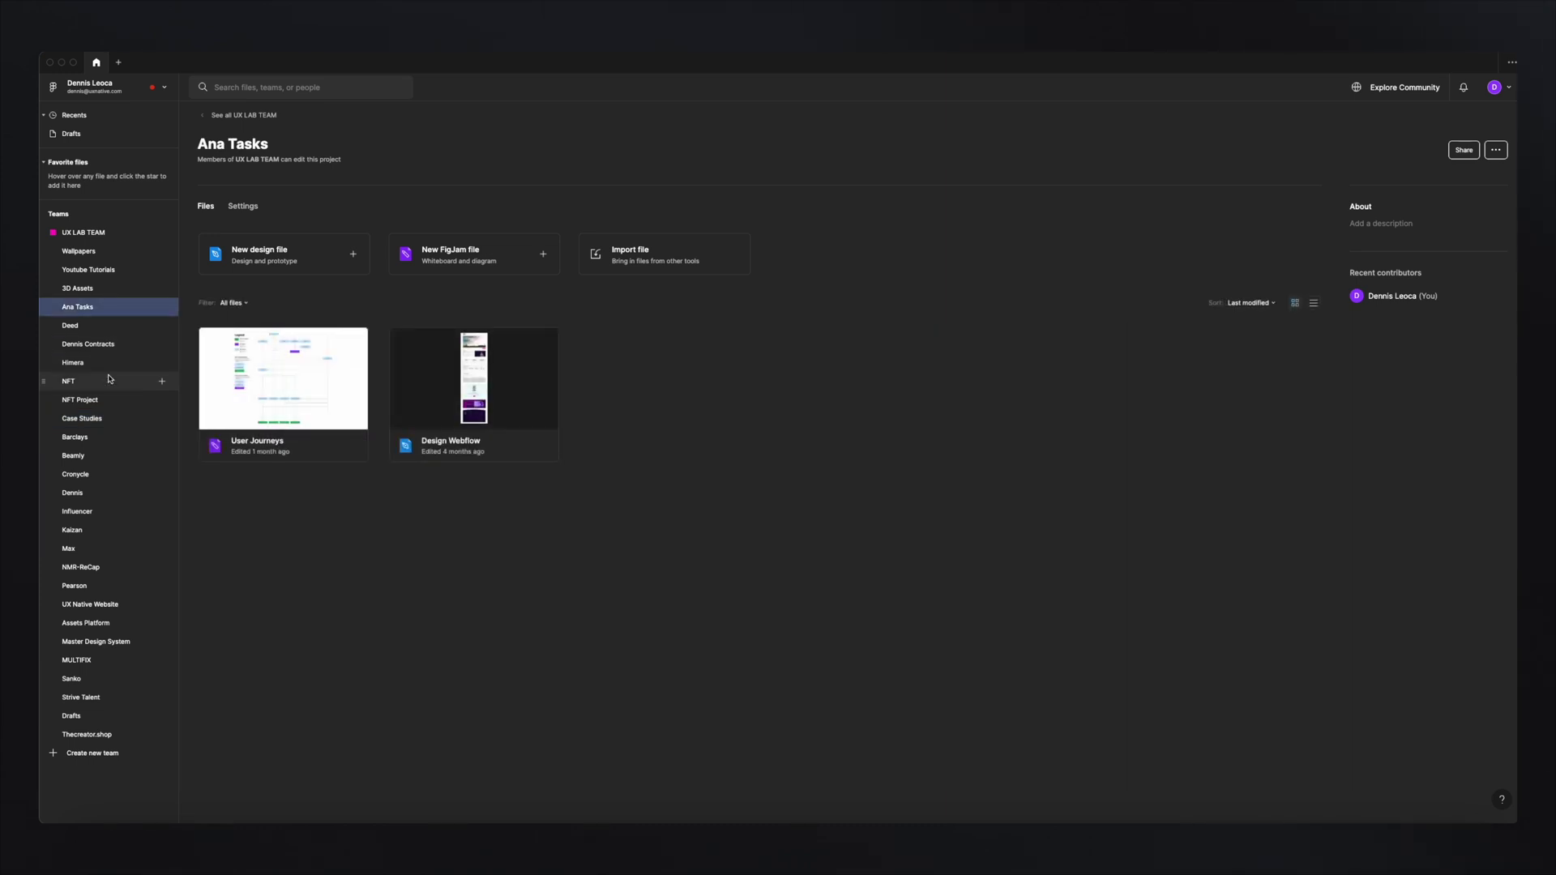
click(102, 235)
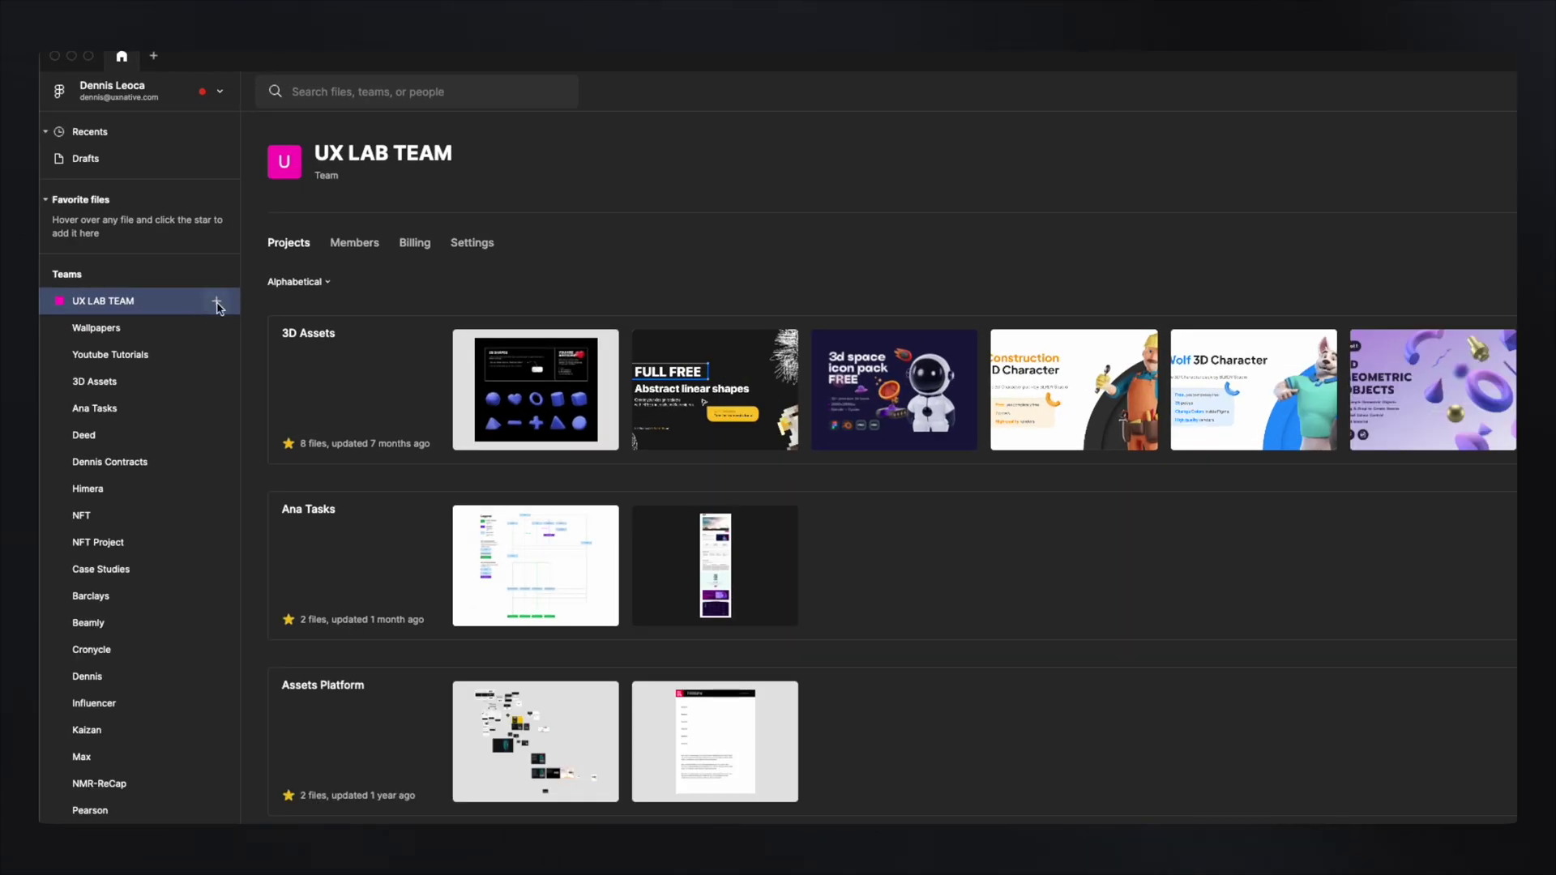
click(217, 301)
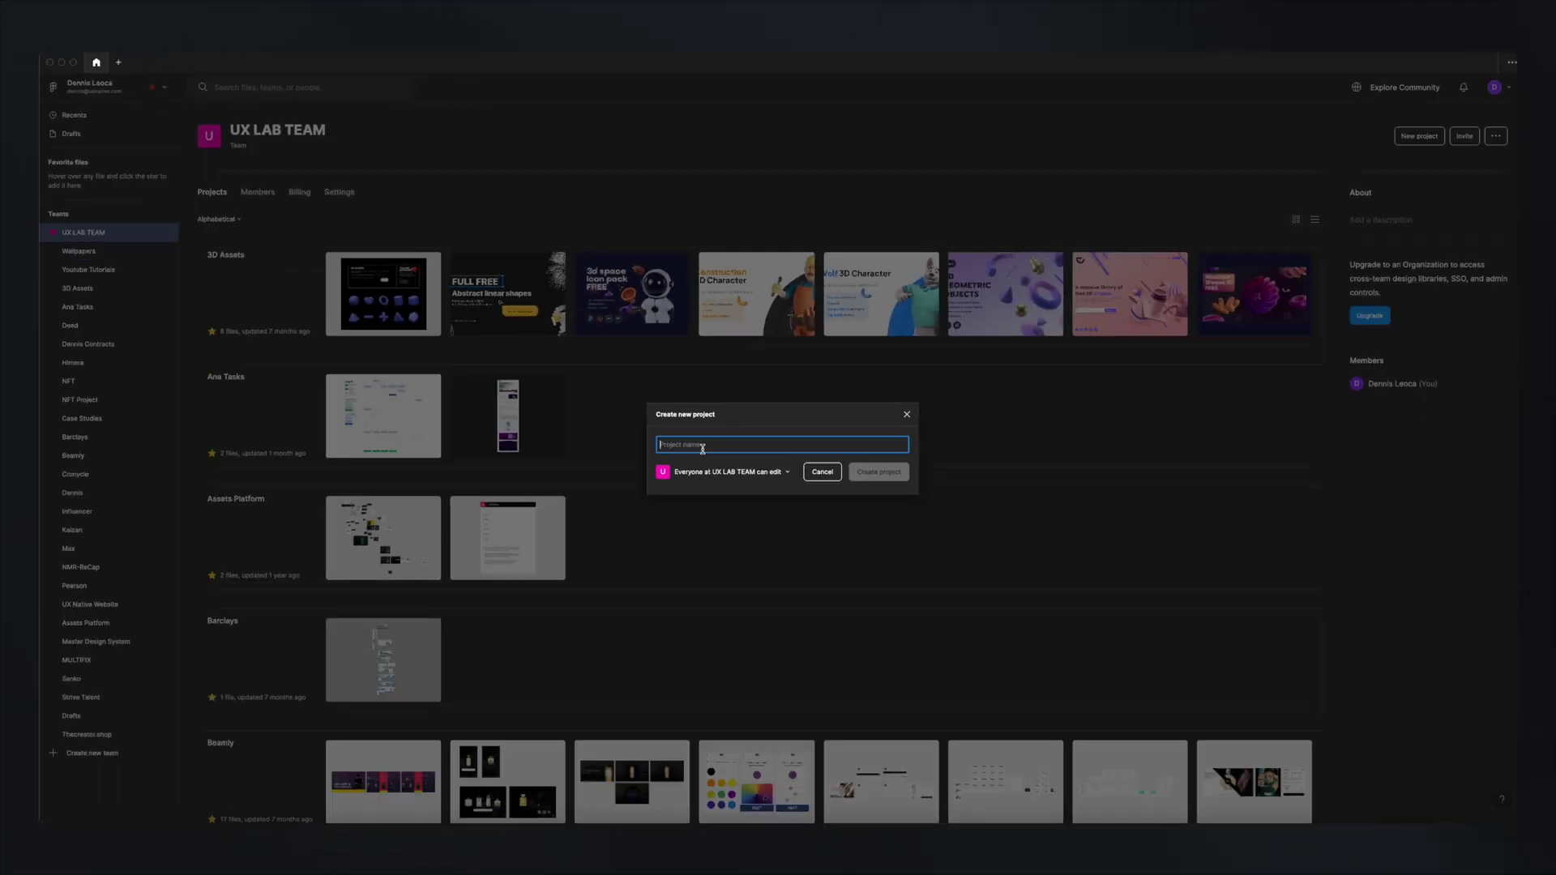
click(907, 417)
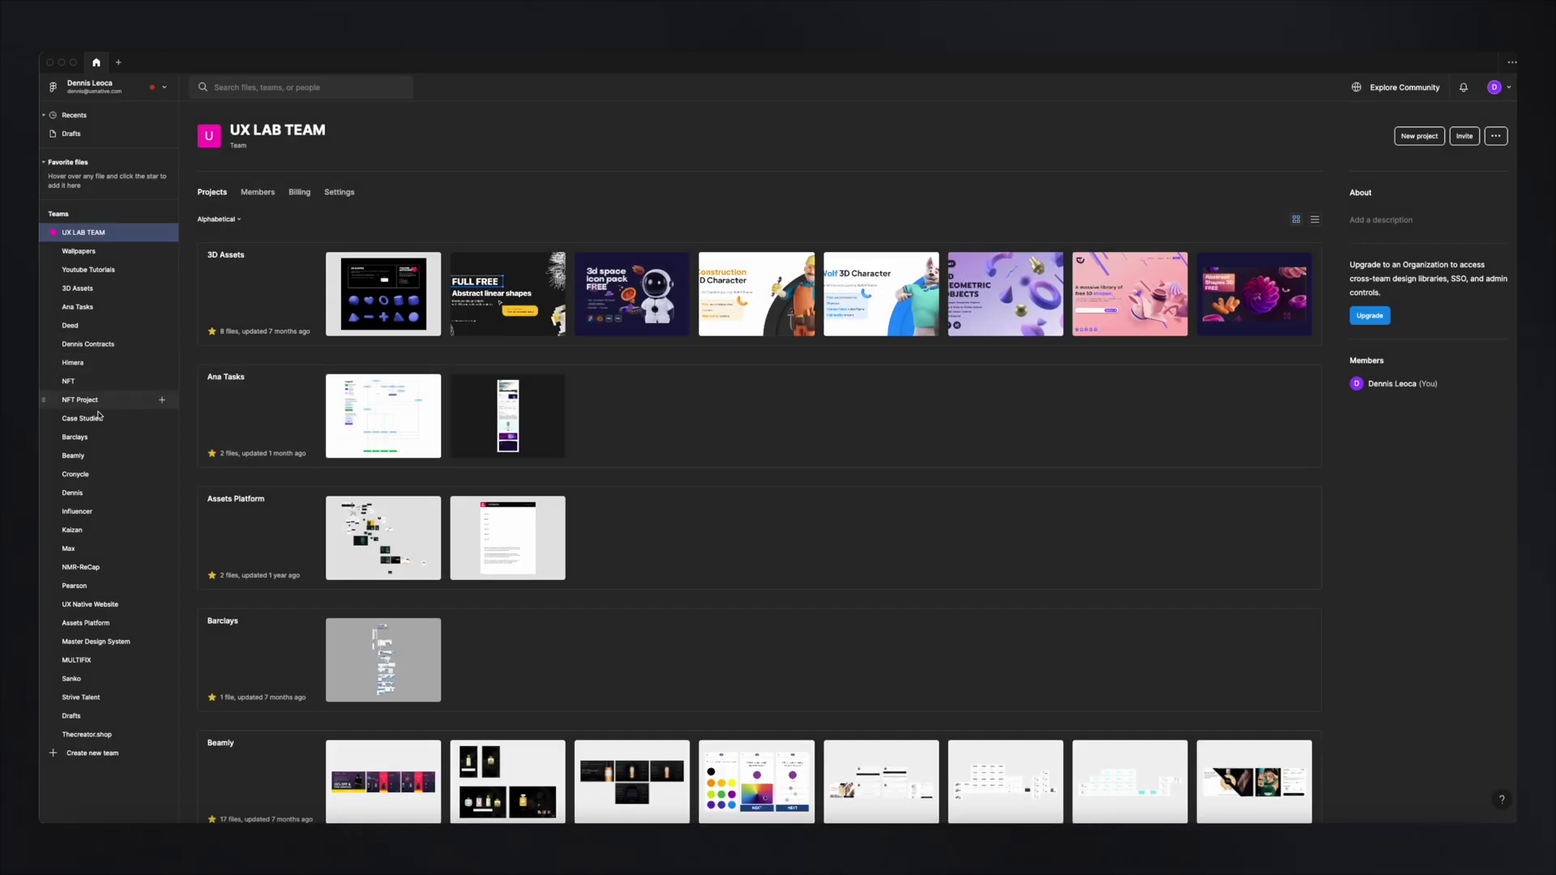
- Create a new design file in the Youtube Tutorials project
click(126, 275)
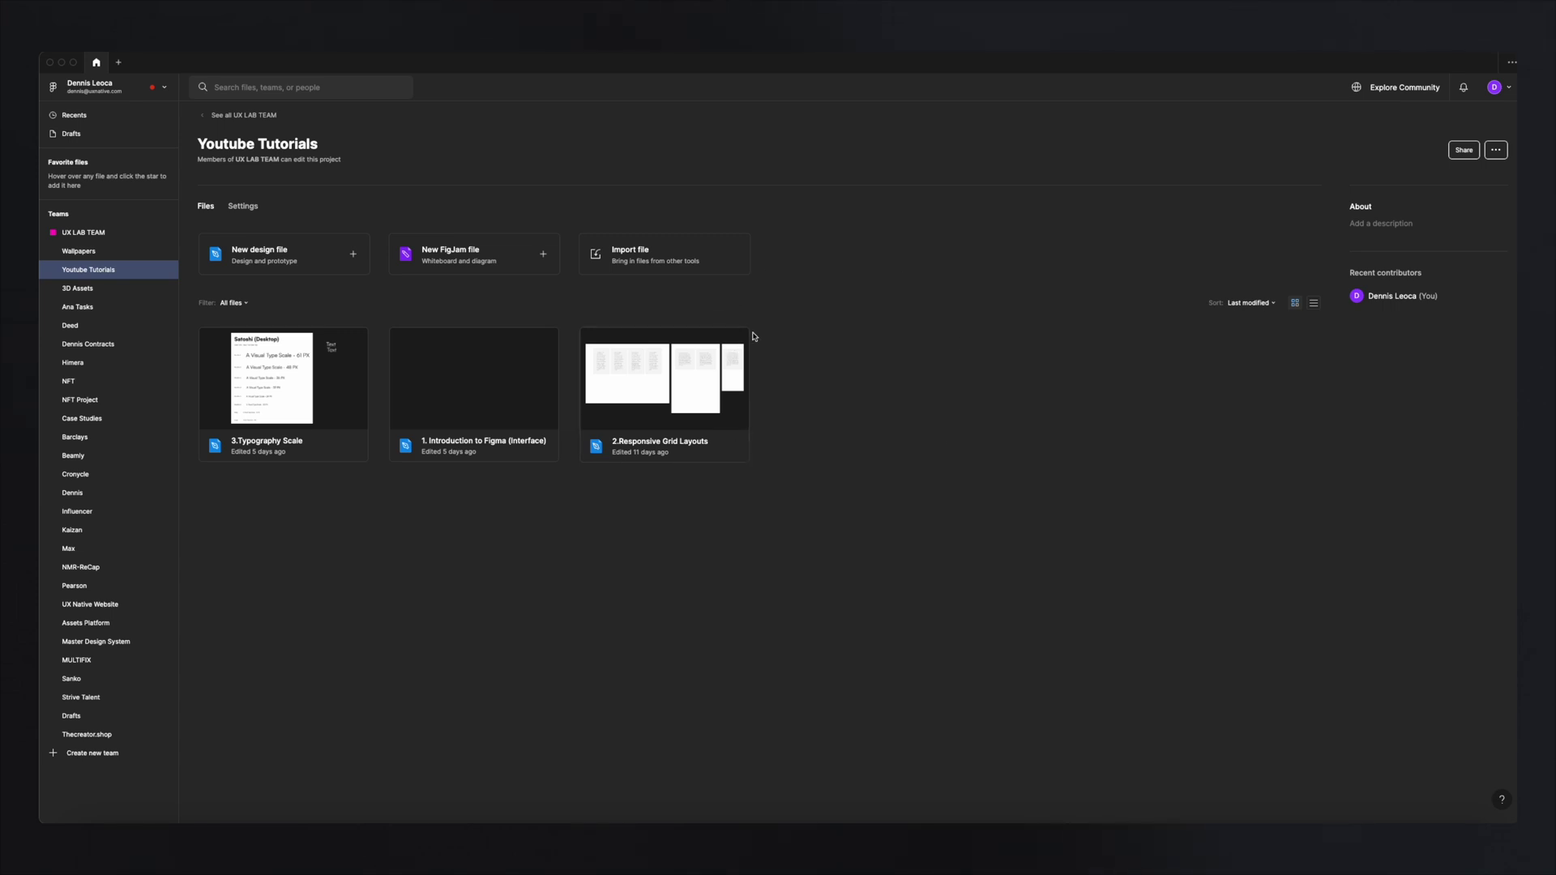
click(274, 269)
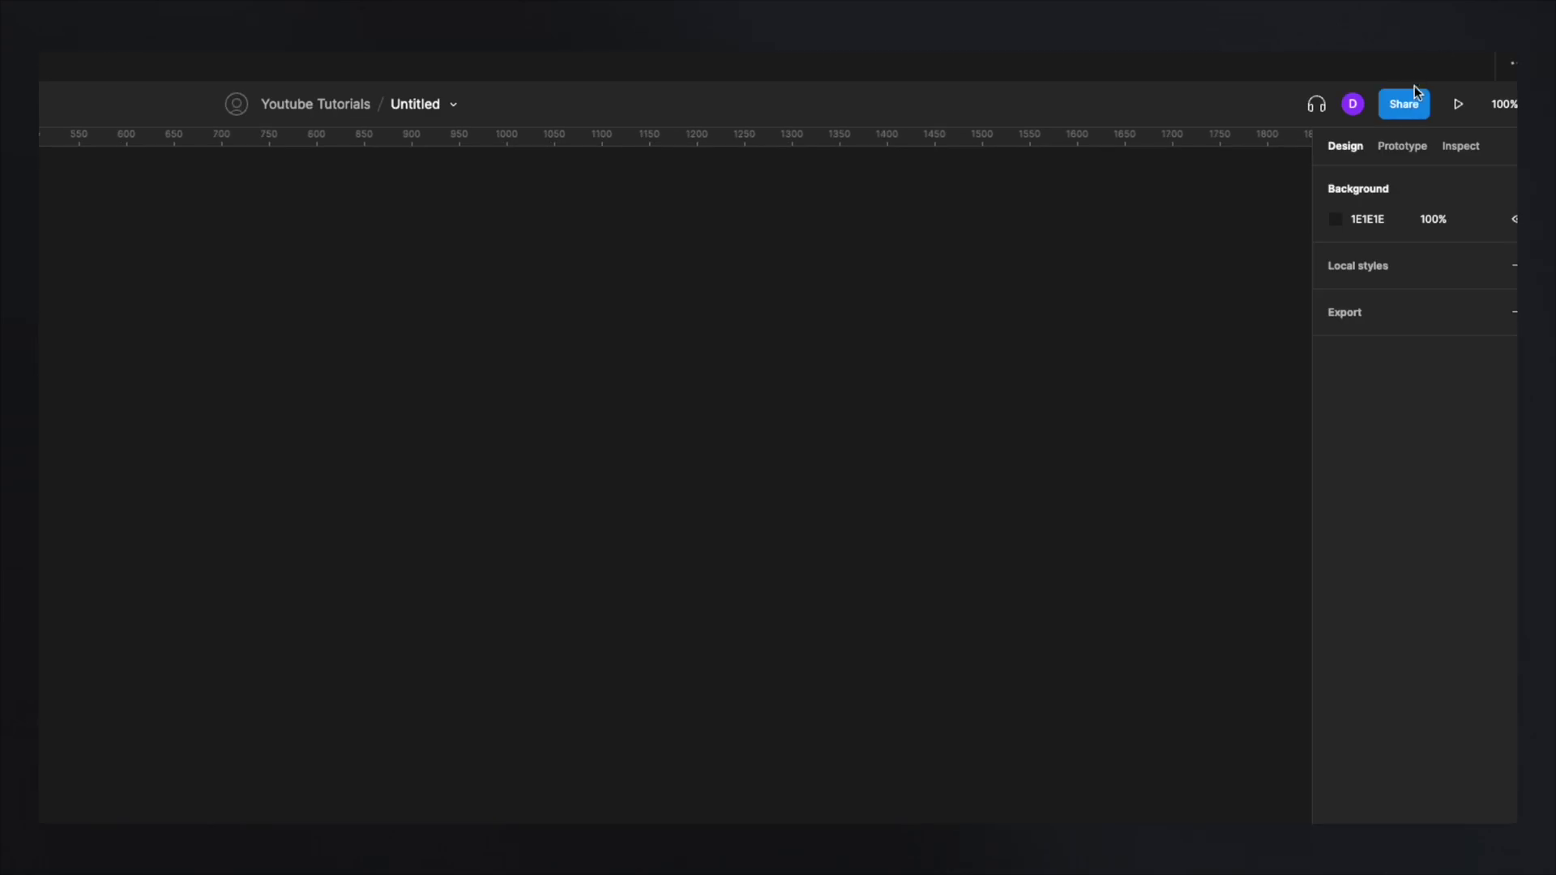
- Look through the Components, Plugins and Widgets sections of the file's resources
mouse_move(1365, 128)
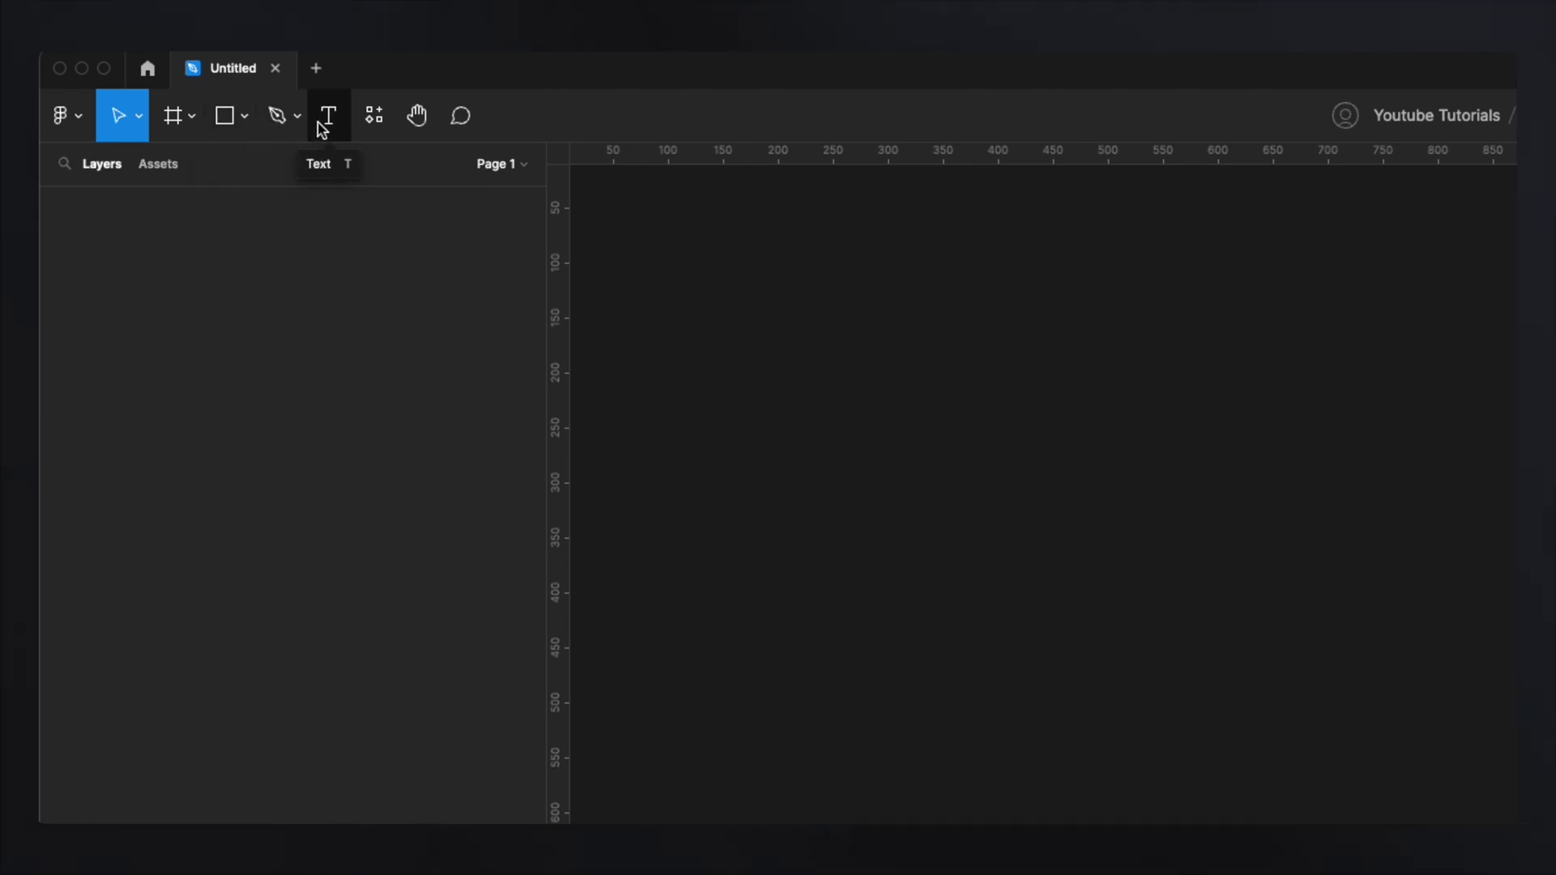
click(390, 133)
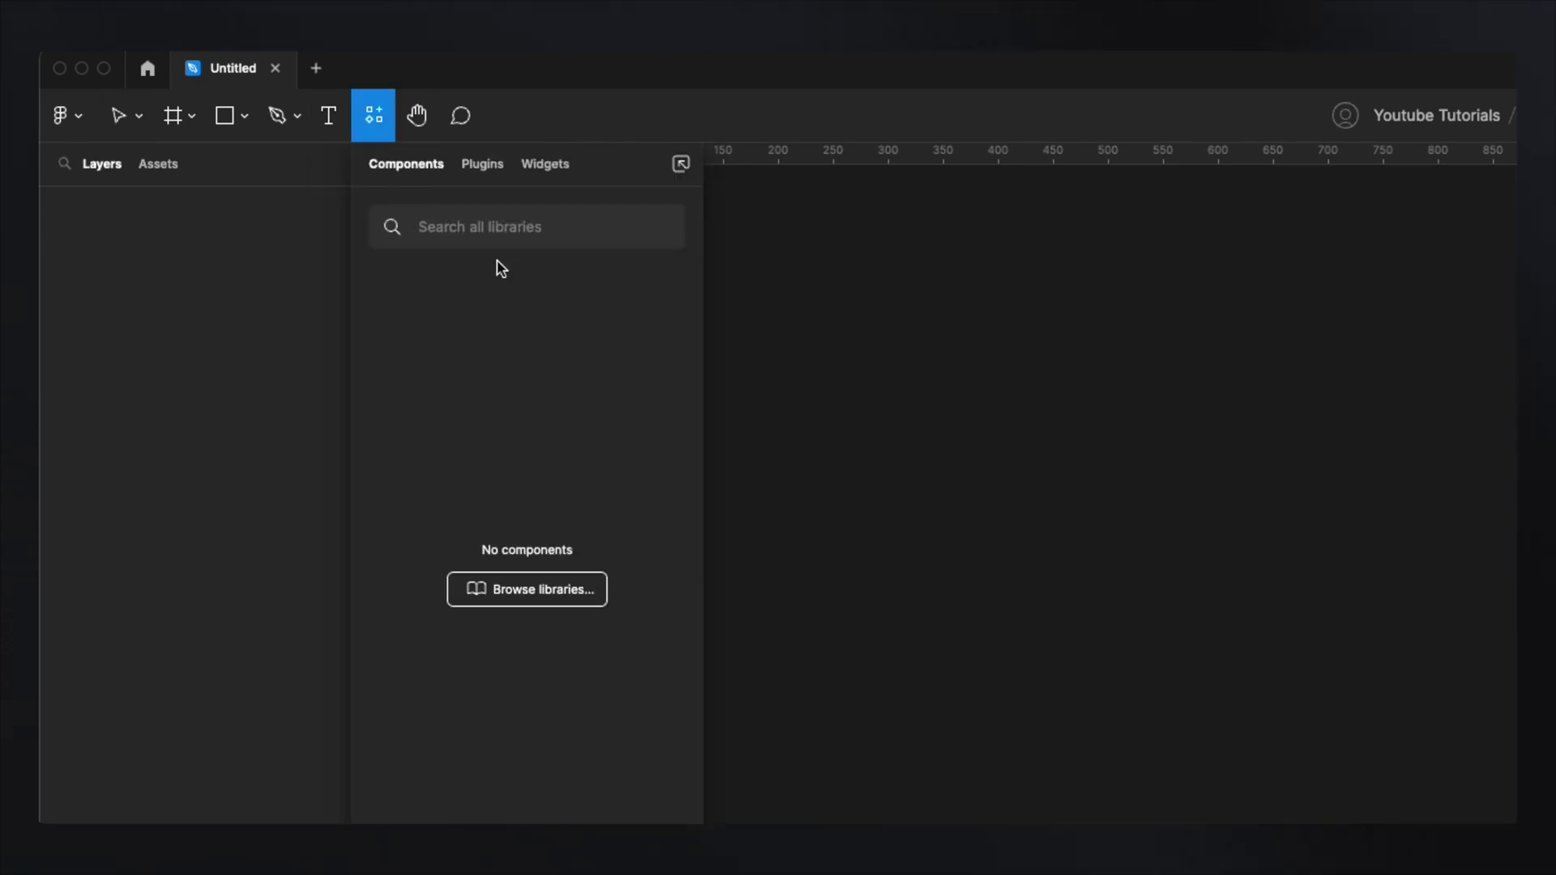
click(488, 175)
click(556, 175)
click(428, 172)
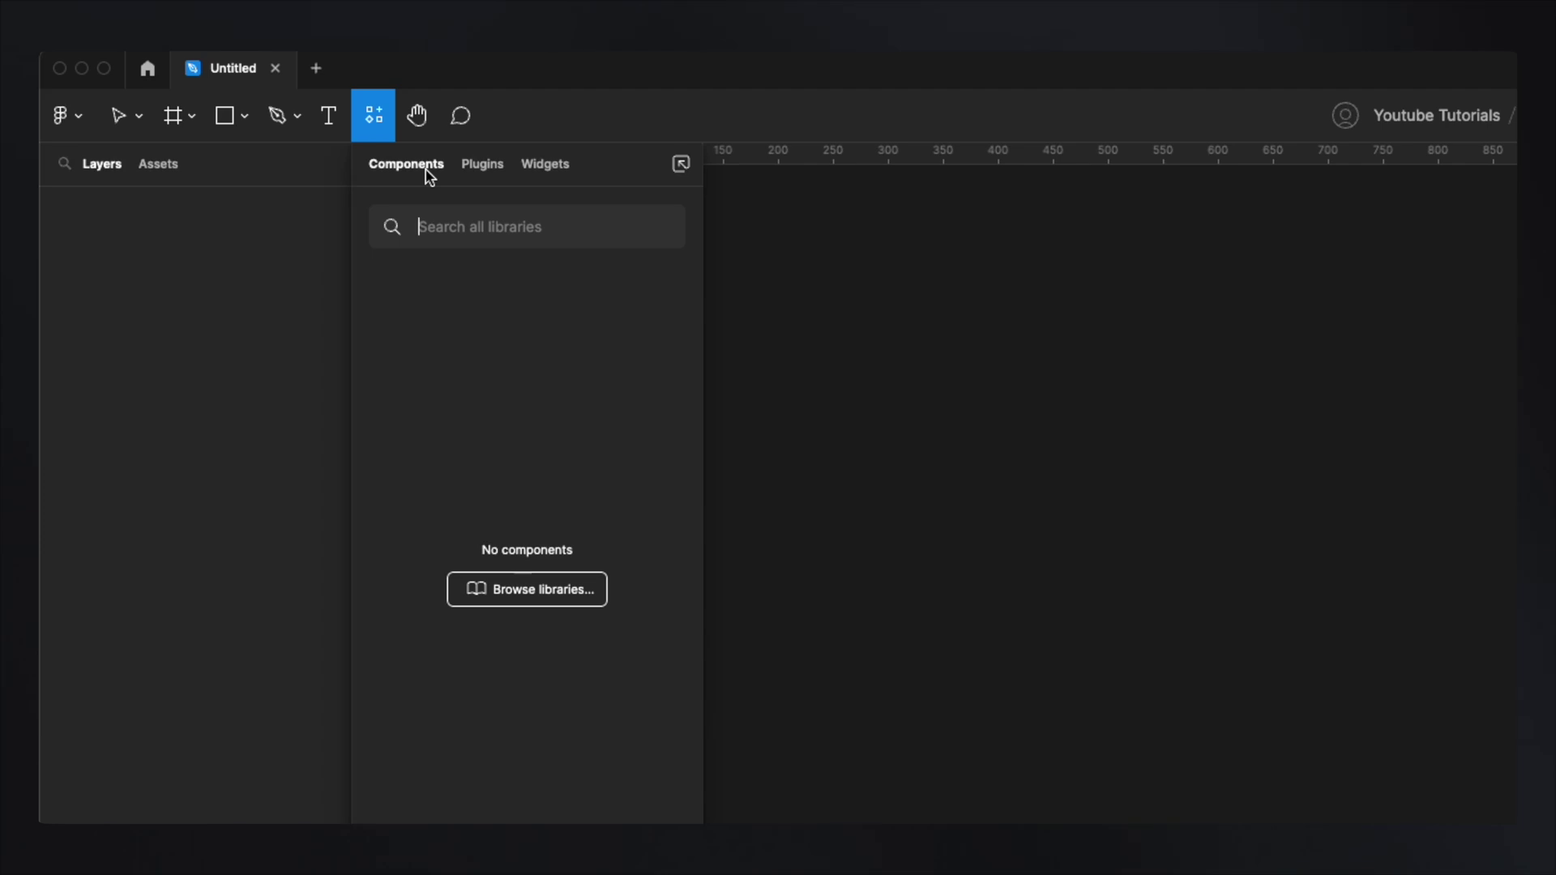
- Pan around the empty canvas with the Hand tool
click(420, 129)
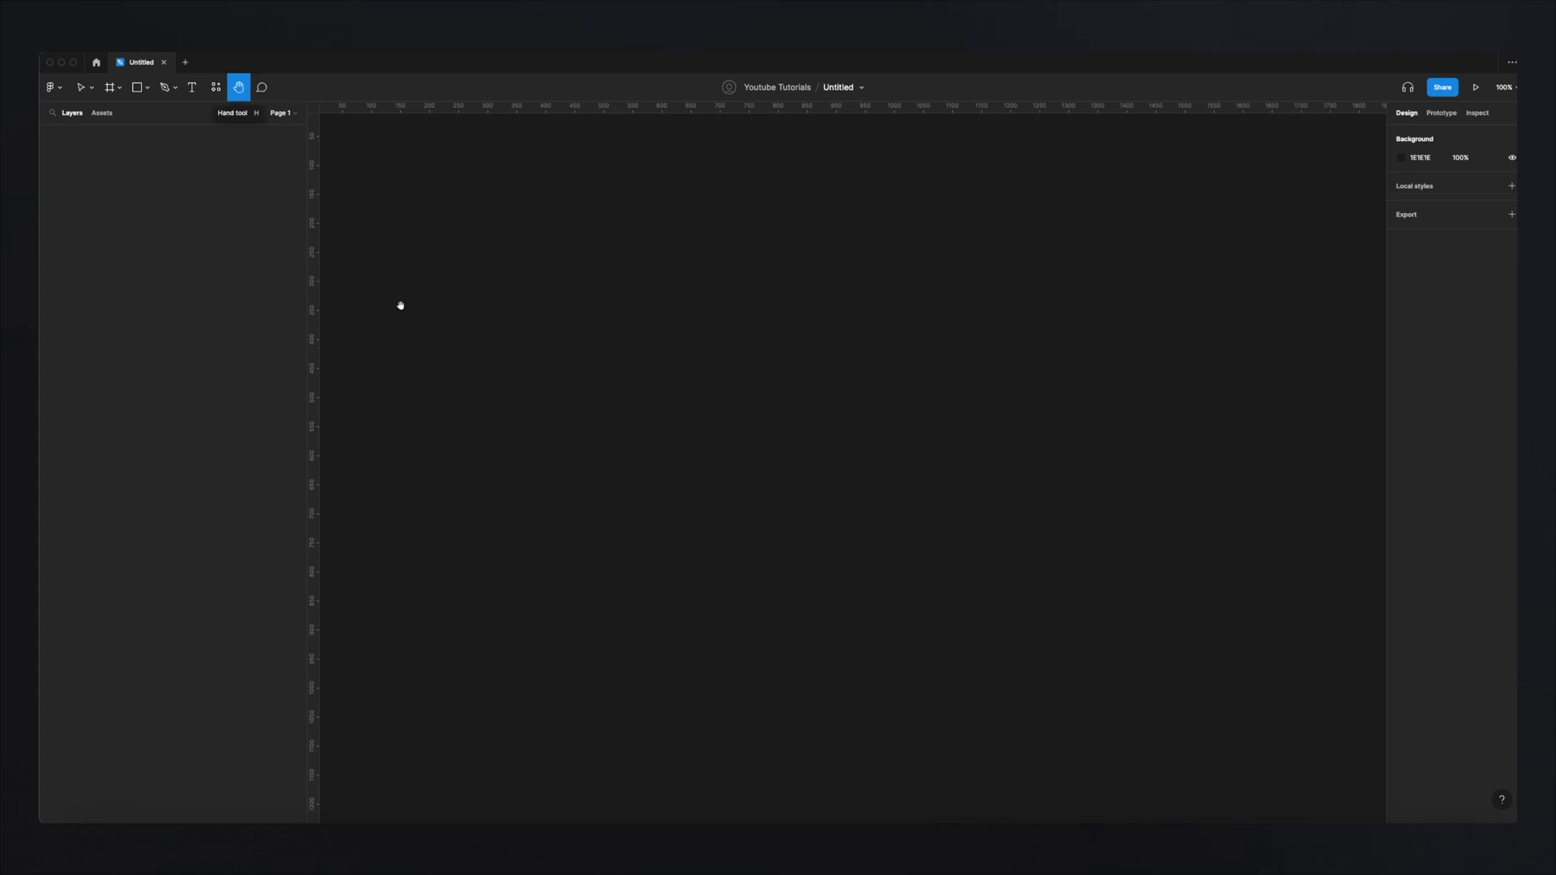
drag(448, 261, 703, 296)
scroll(704, 297, right, 5)
drag(813, 389, 545, 209)
scroll(1000, 299, right, 2)
drag(475, 204, 597, 375)
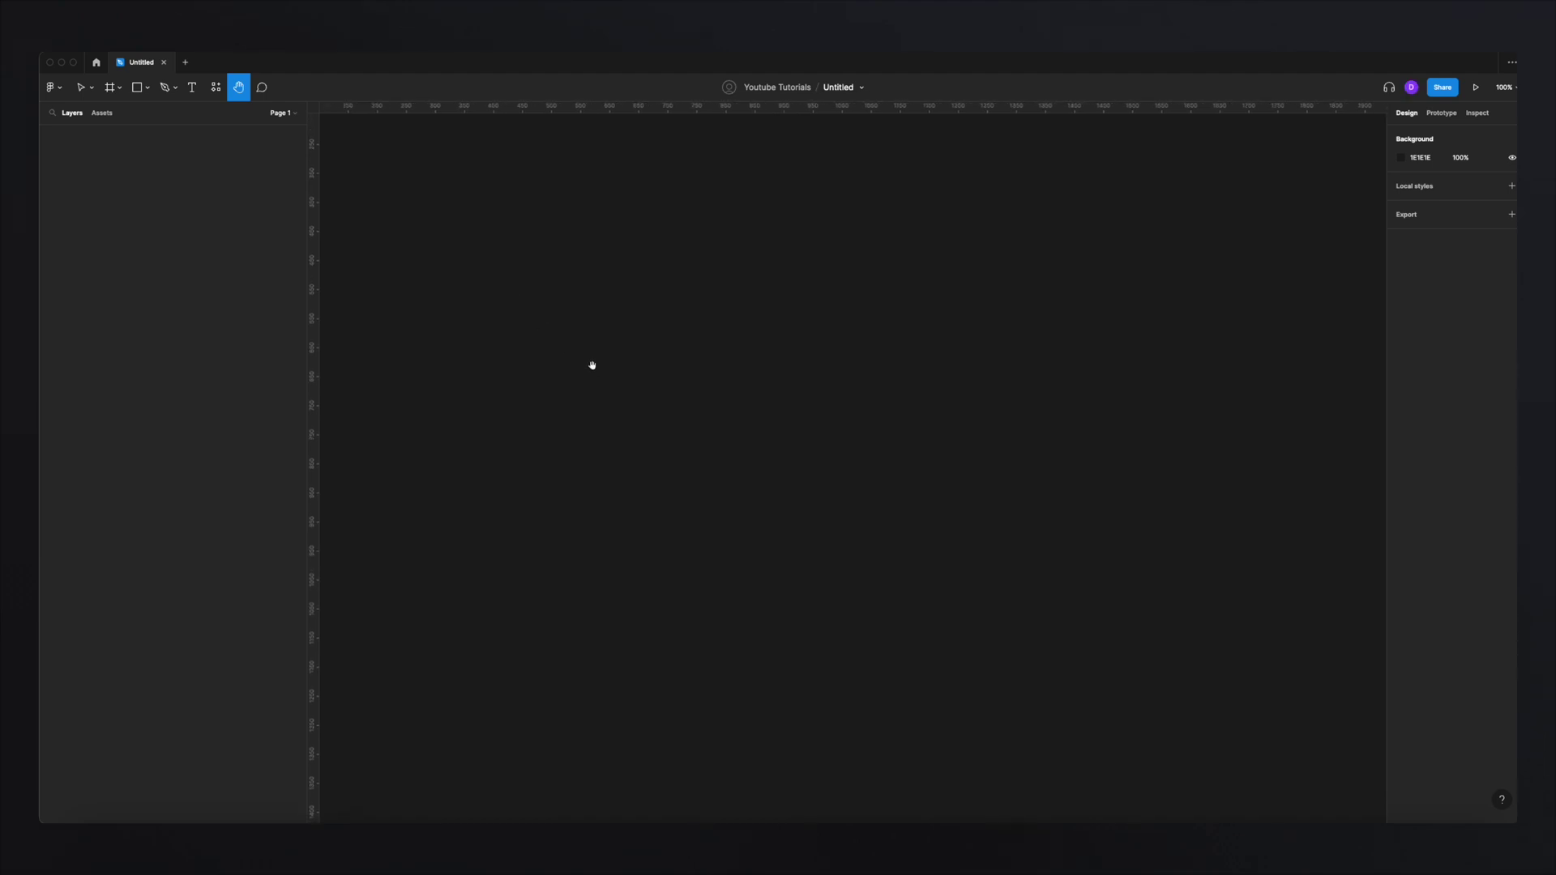
scroll(580, 410, down, 3)
scroll(785, 281, left, 1)
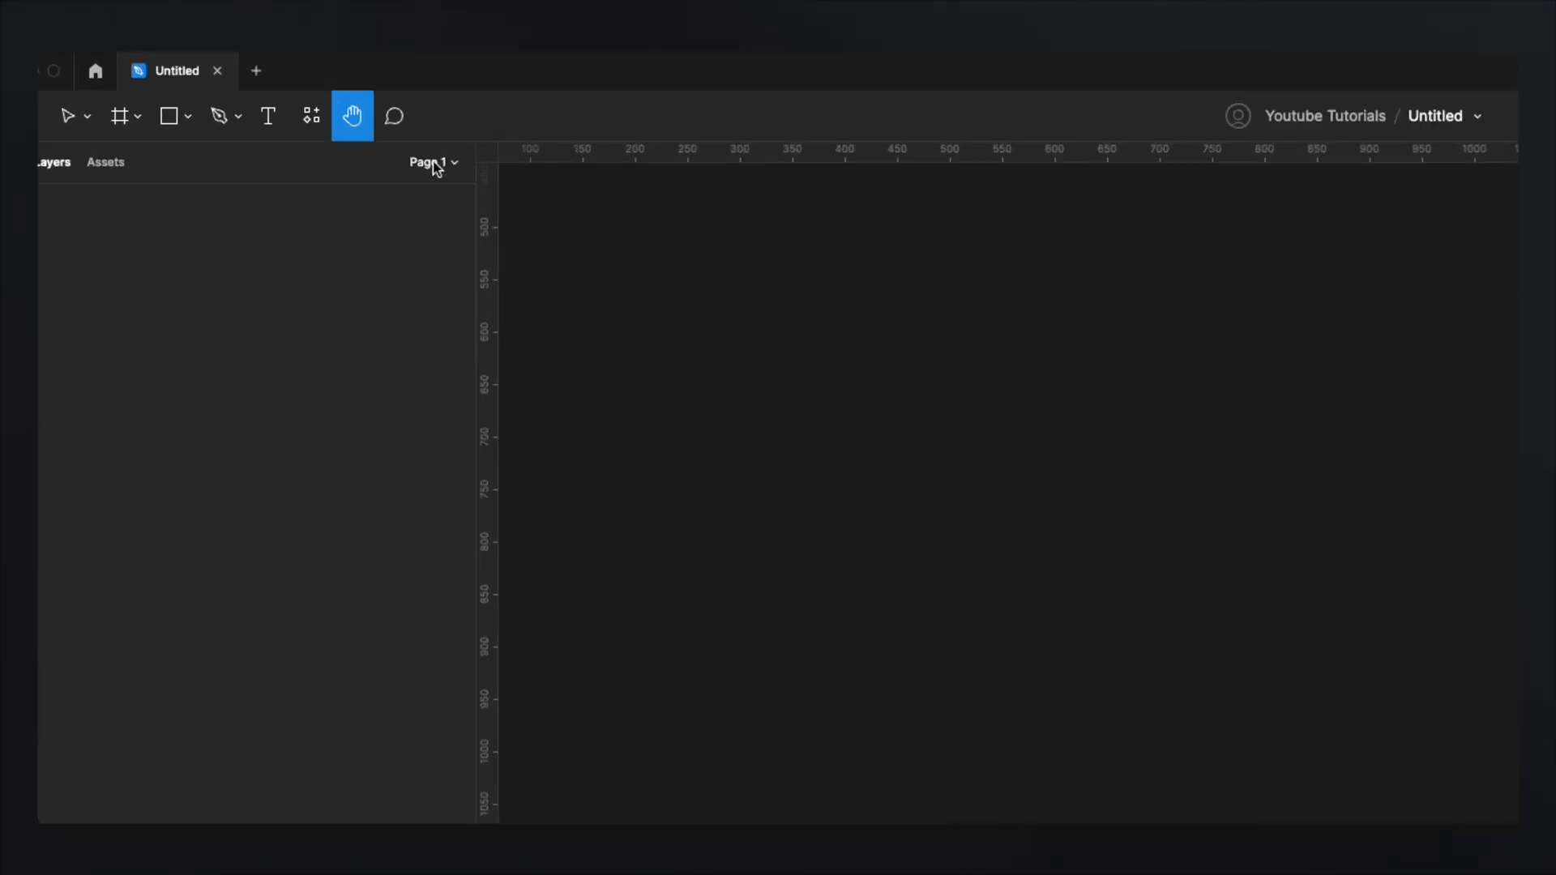
click(262, 88)
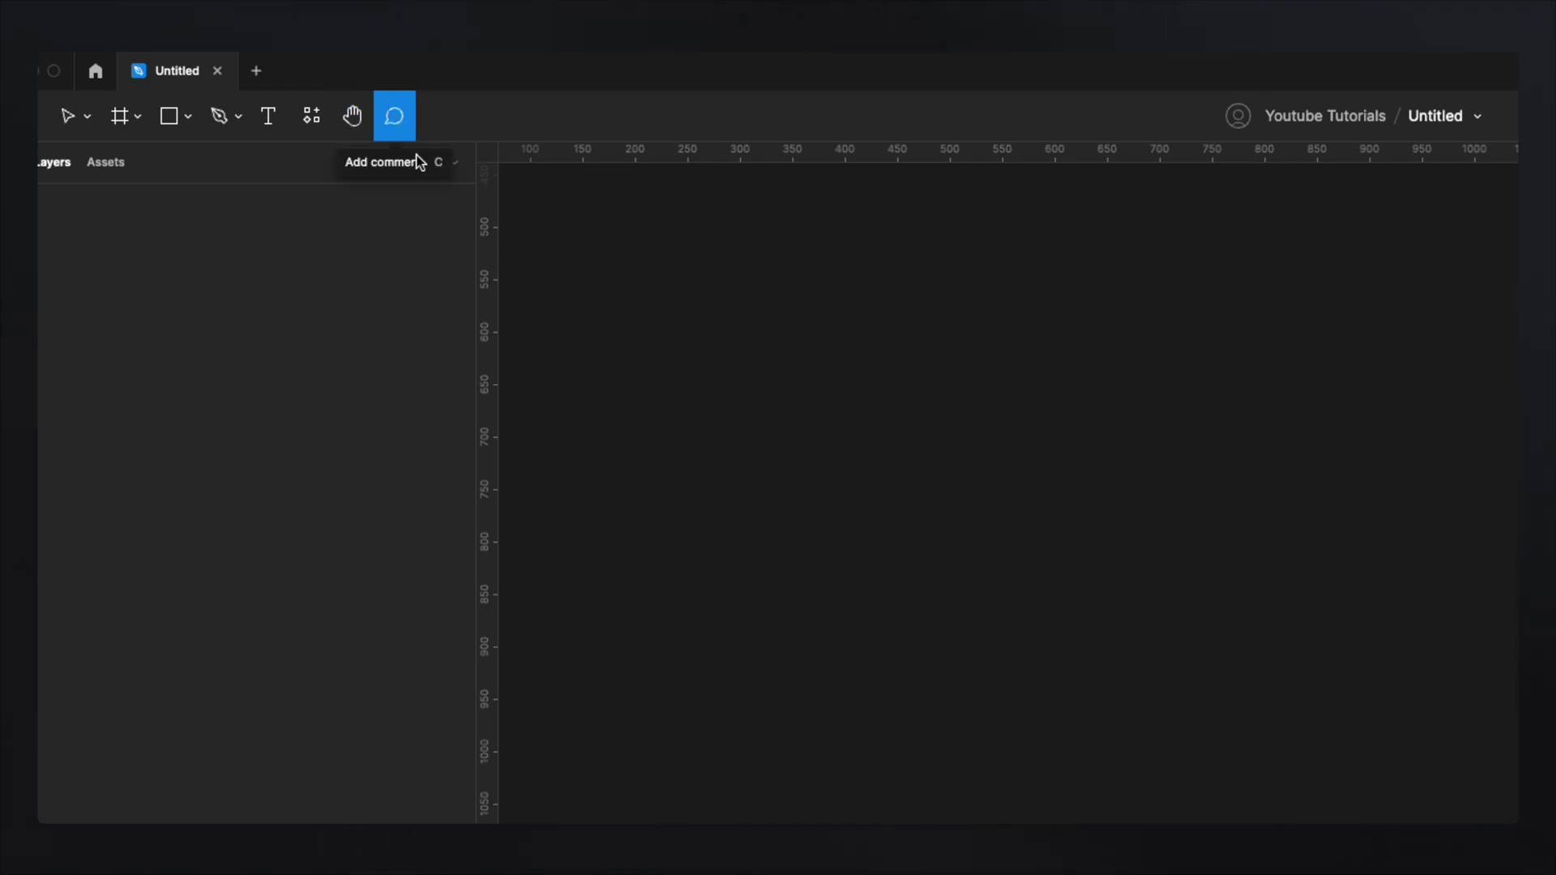
click(1170, 442)
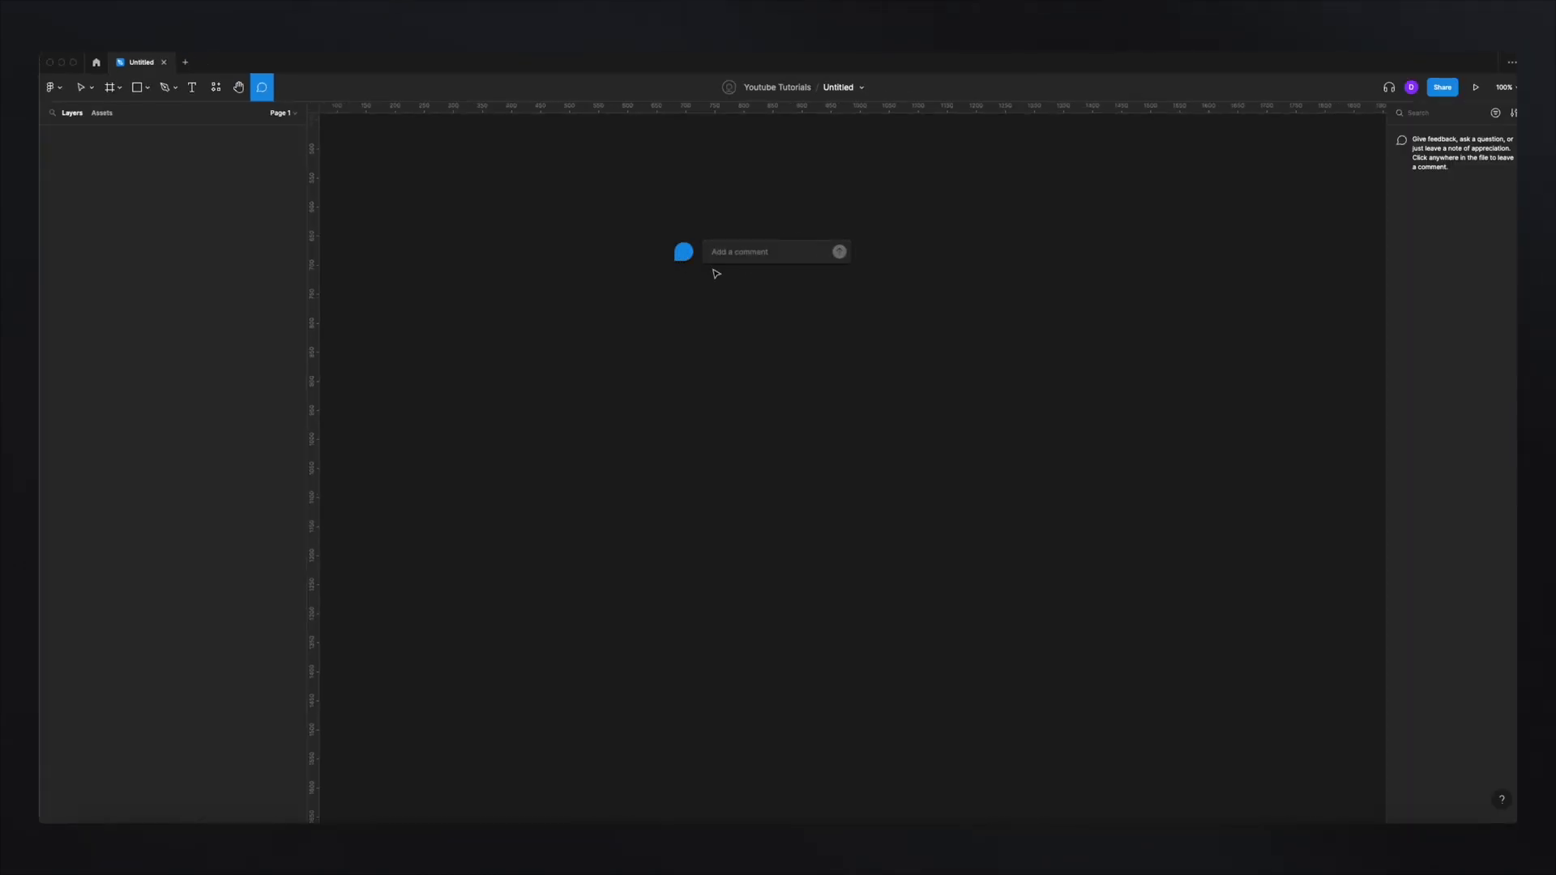
key(Escape)
key(Escape)
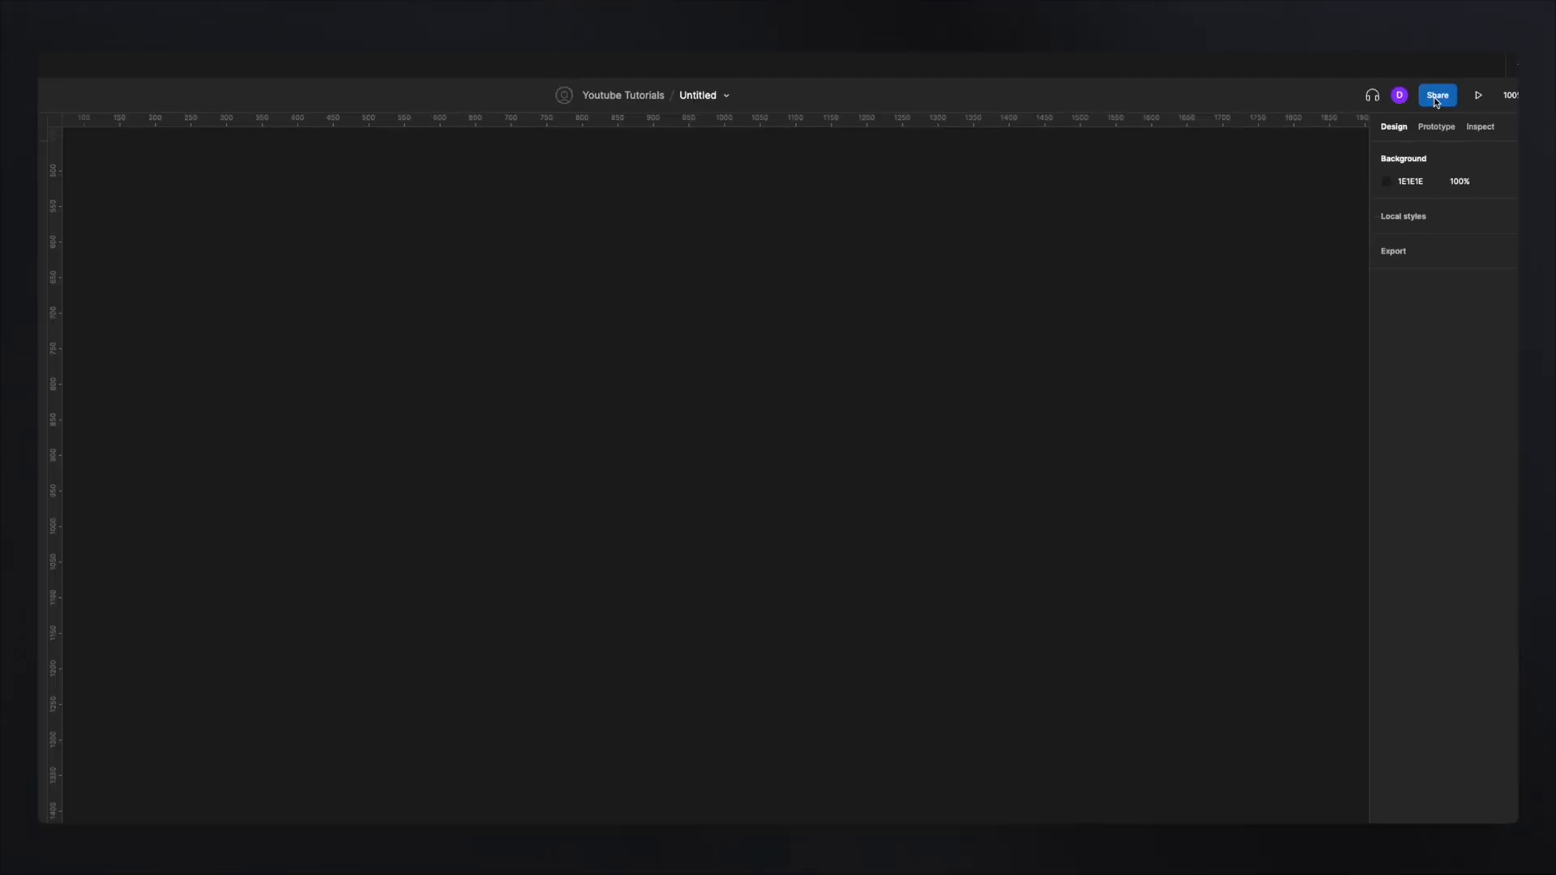
- Review the file's invite and access options in the sharing settings and close them
click(1437, 96)
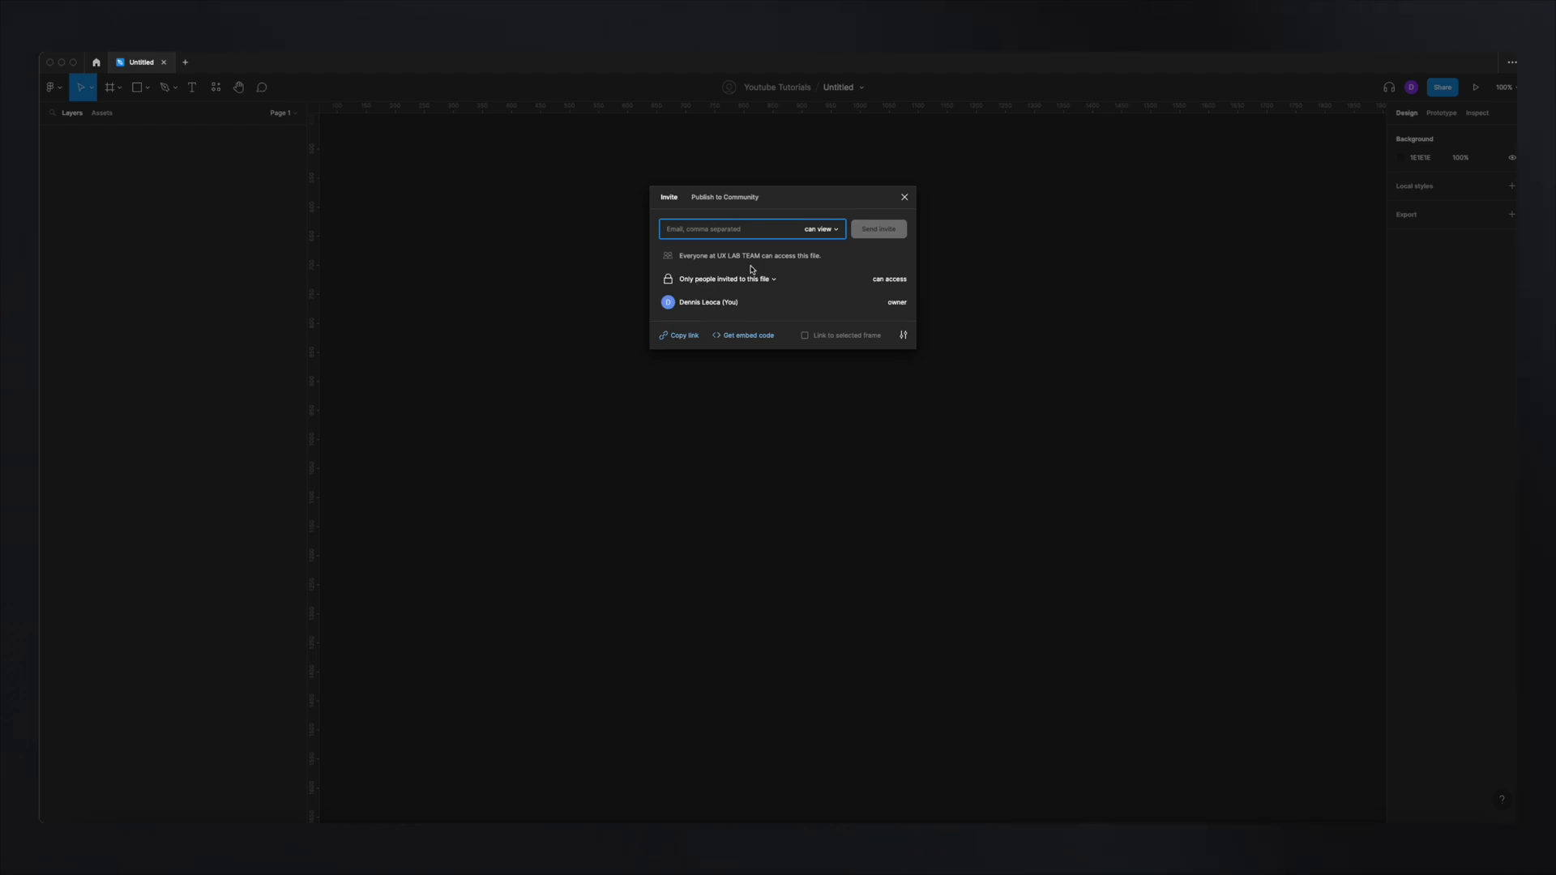
click(904, 197)
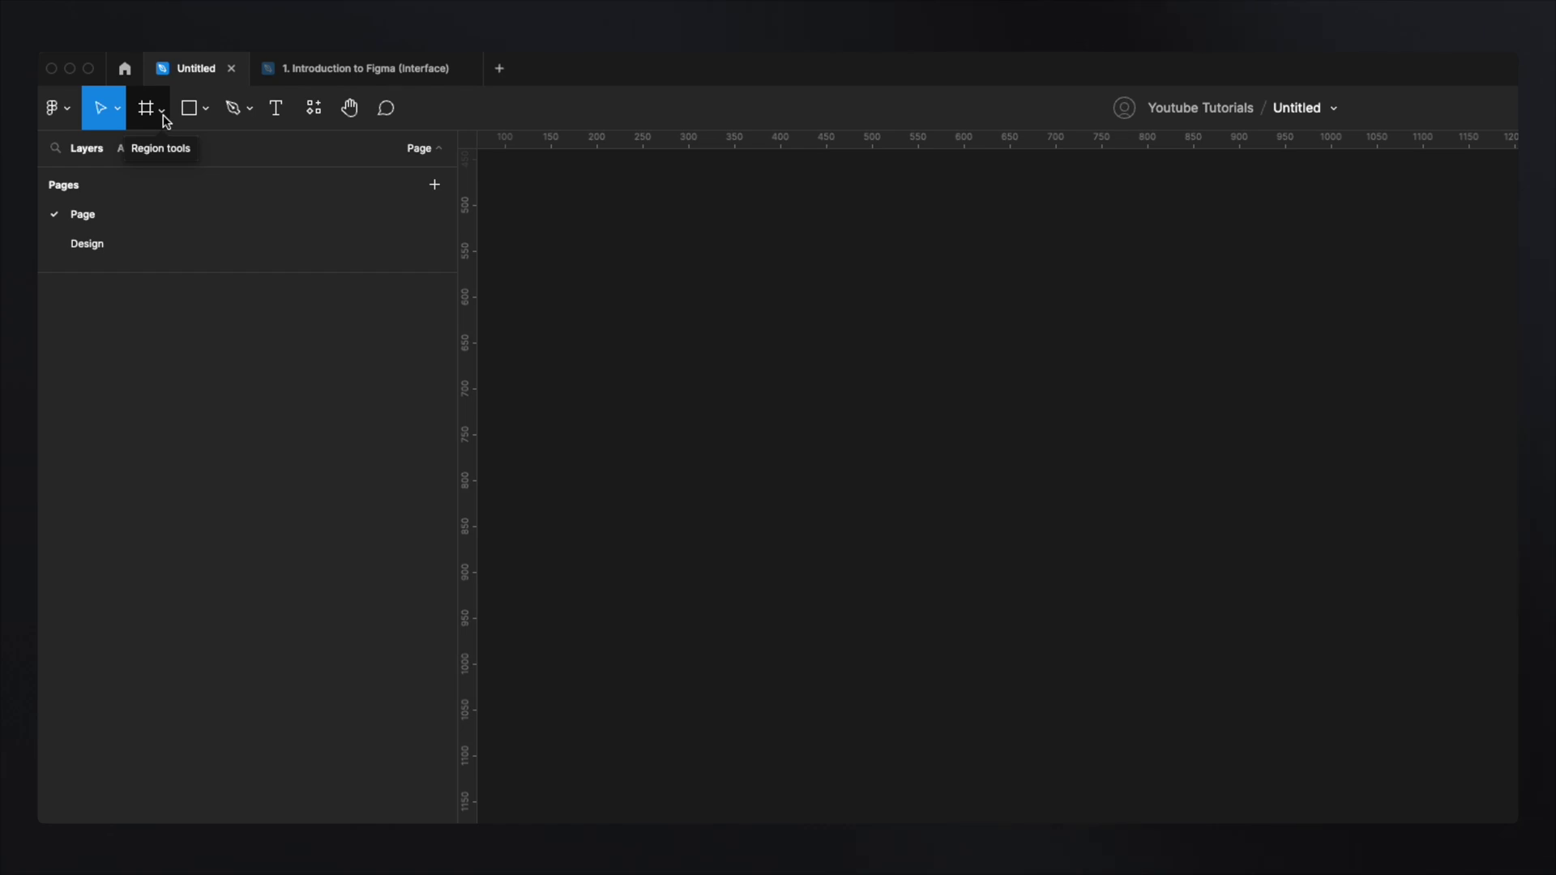
- Add an iPhone 13 mini frame to the canvas from the phone frame presets and deselect it
click(163, 114)
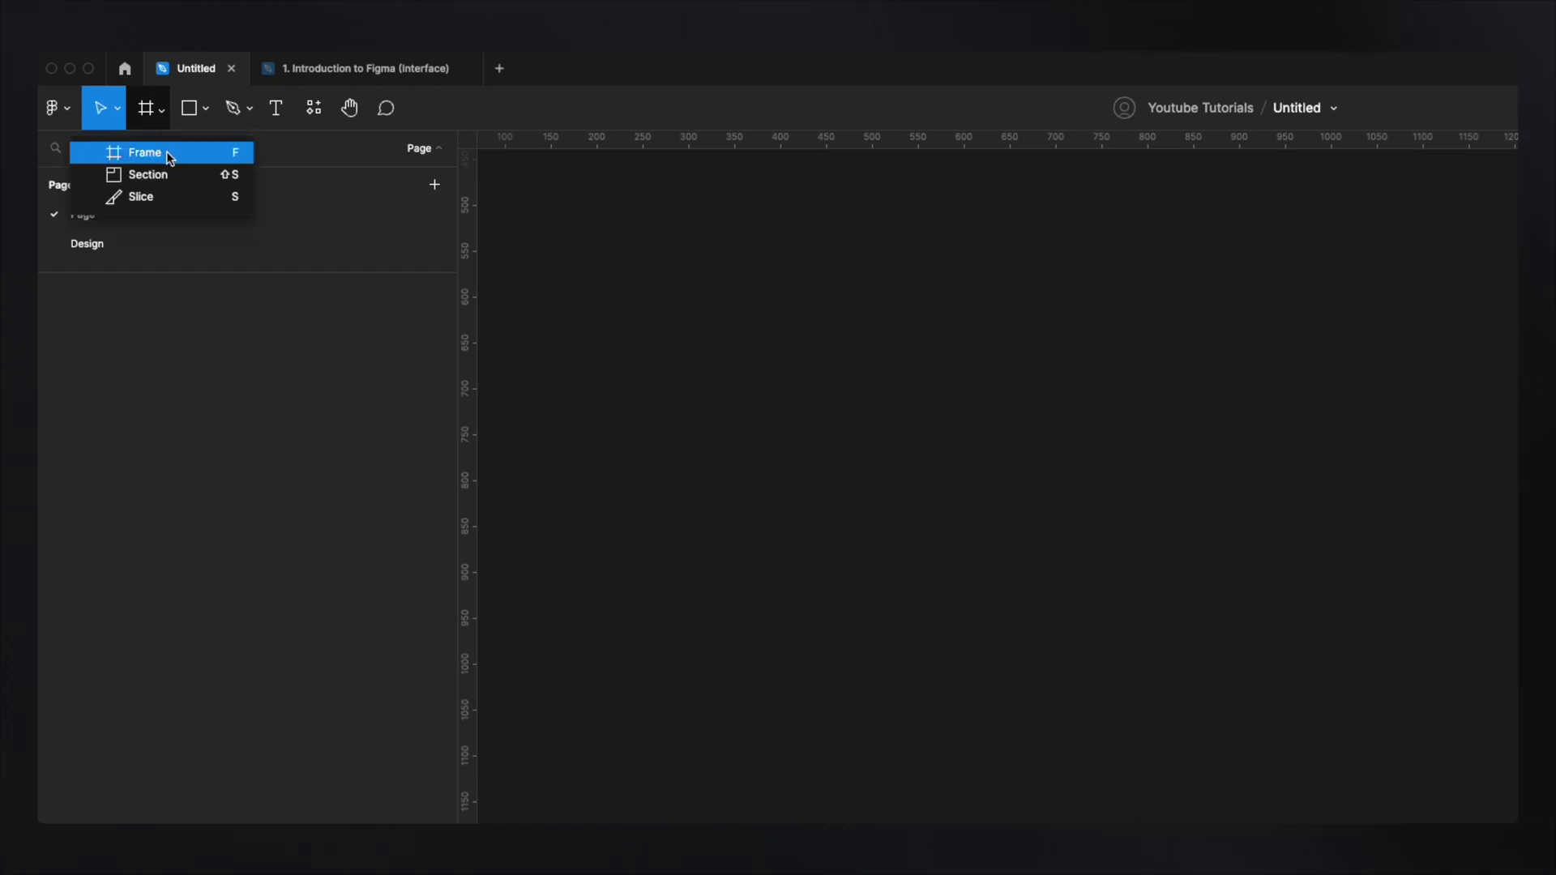
click(166, 151)
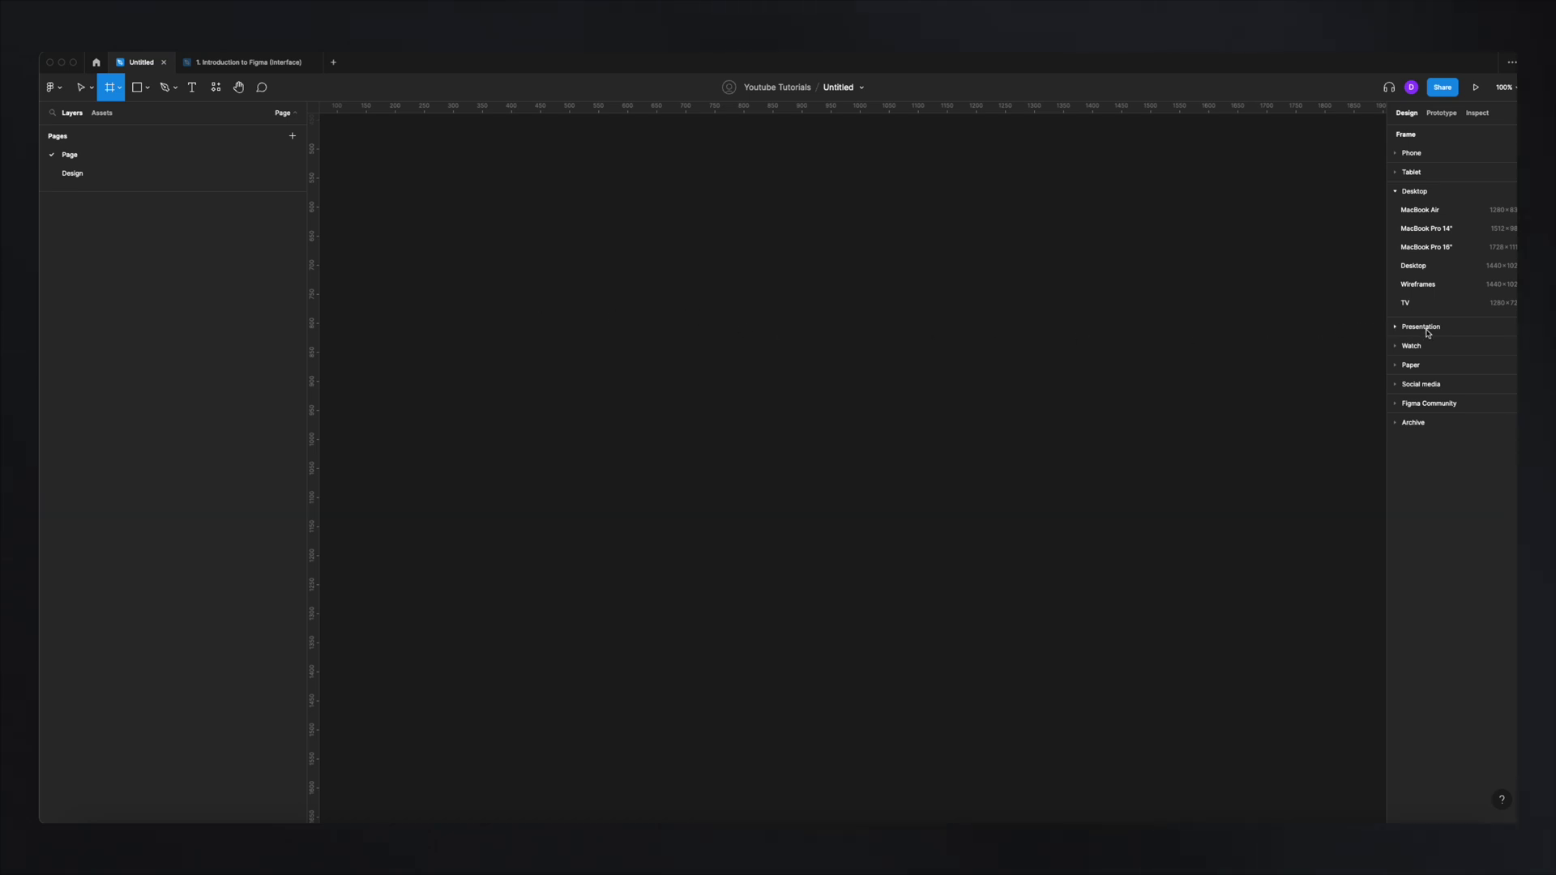
click(1397, 152)
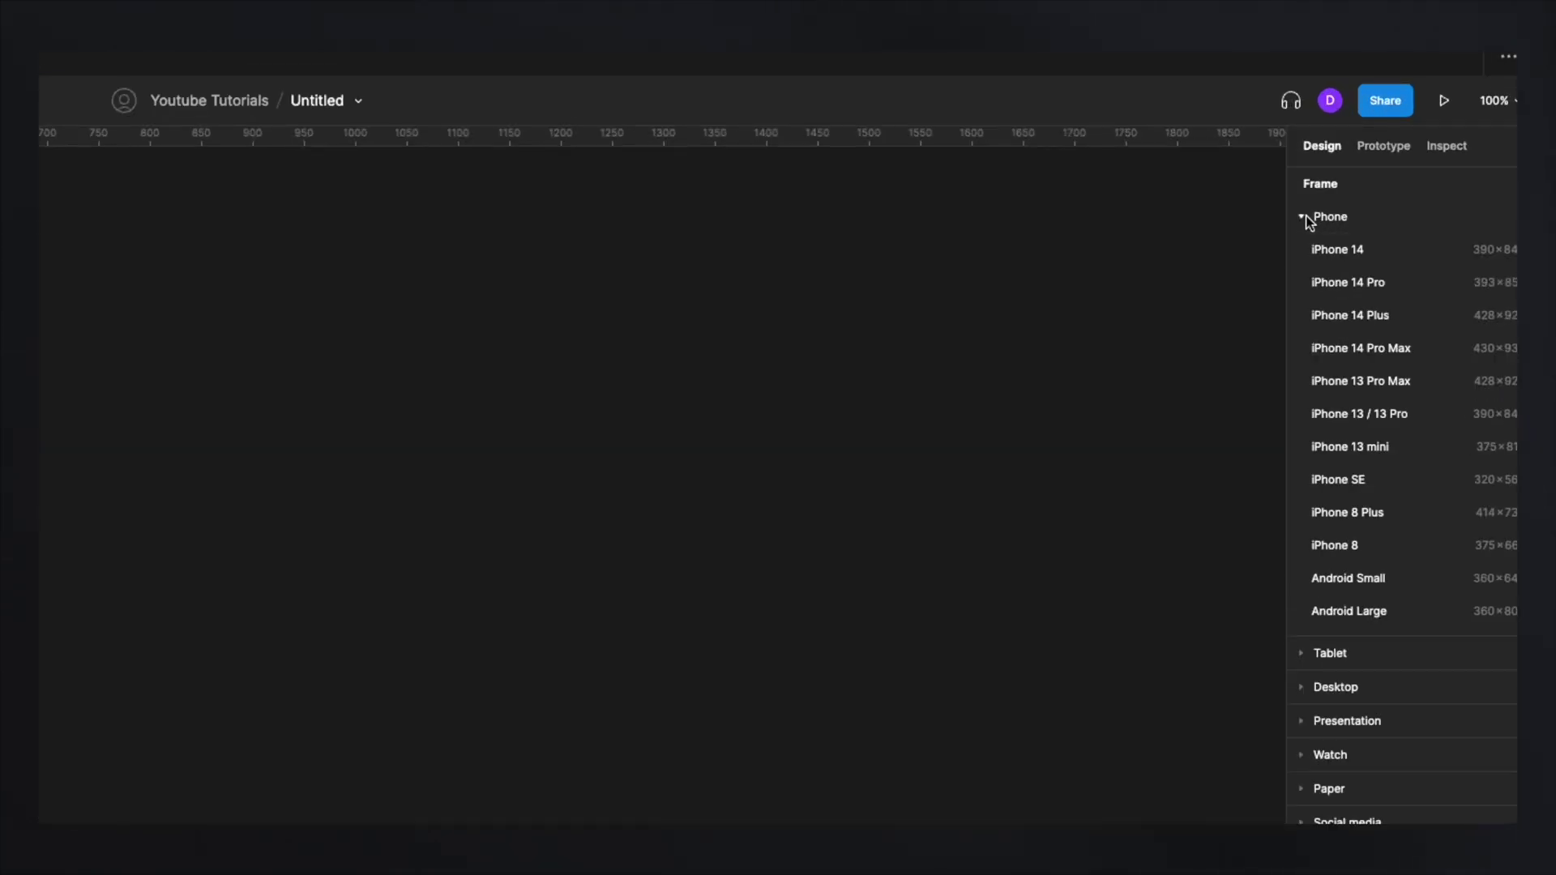
click(1383, 448)
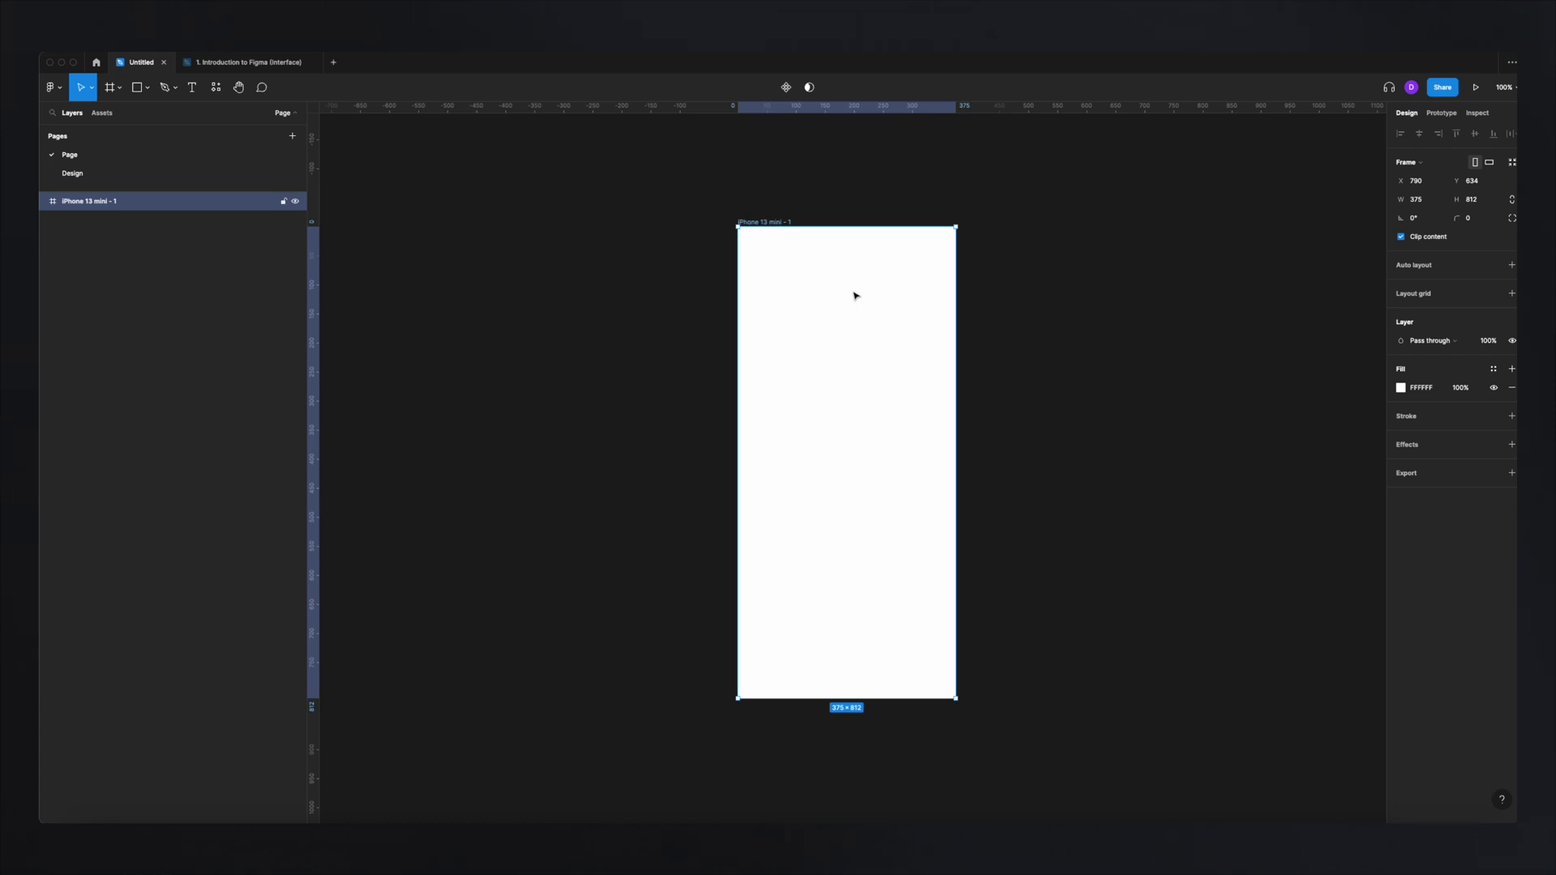
scroll(848, 292, right, 3)
scroll(843, 287, left, 2)
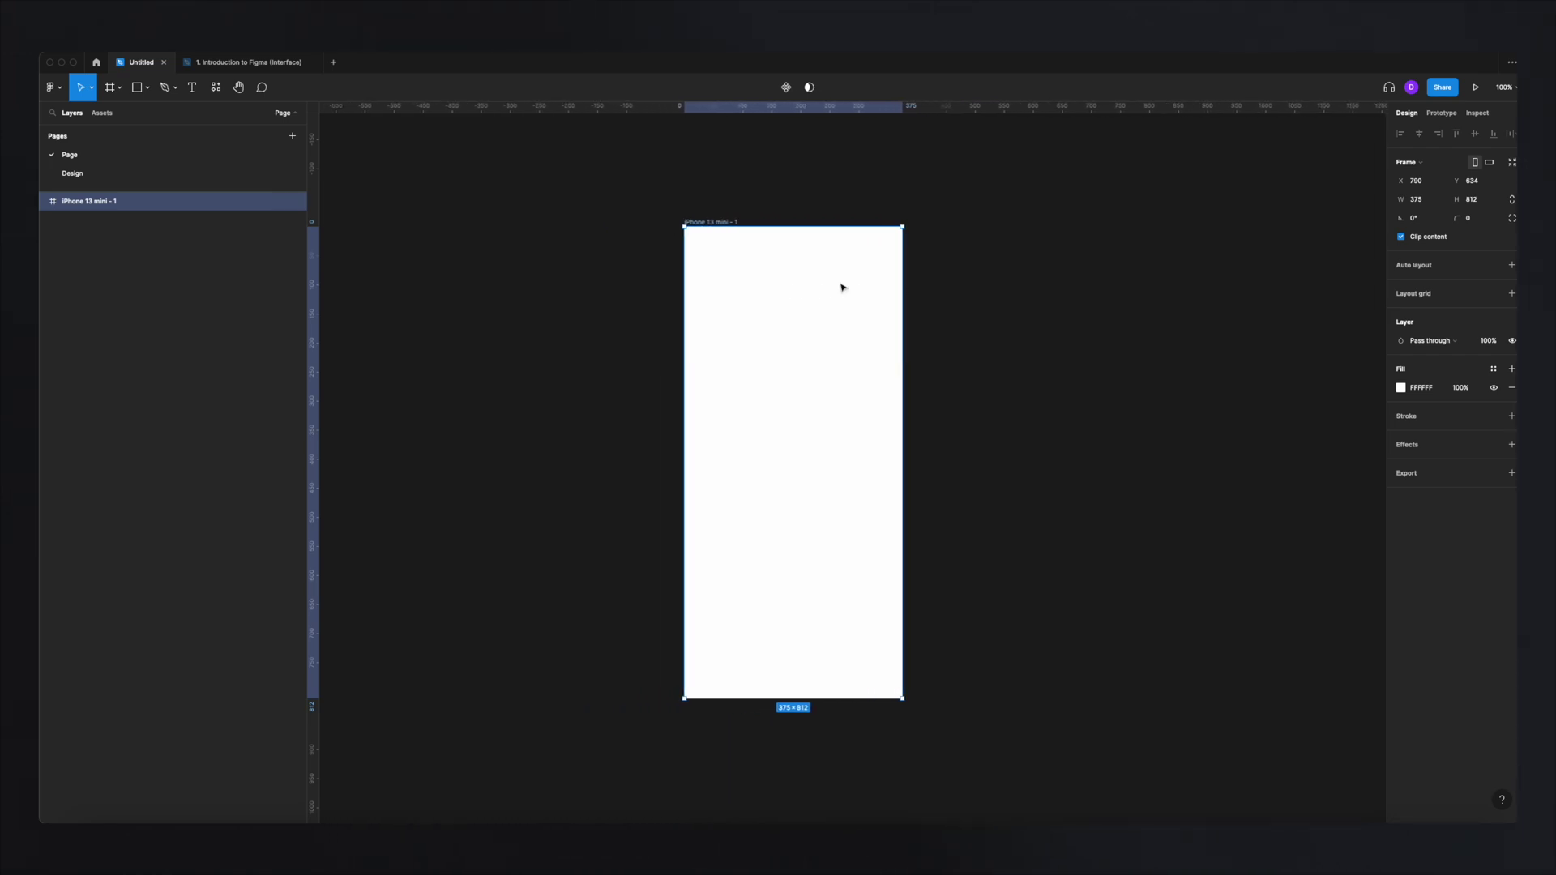
click(781, 212)
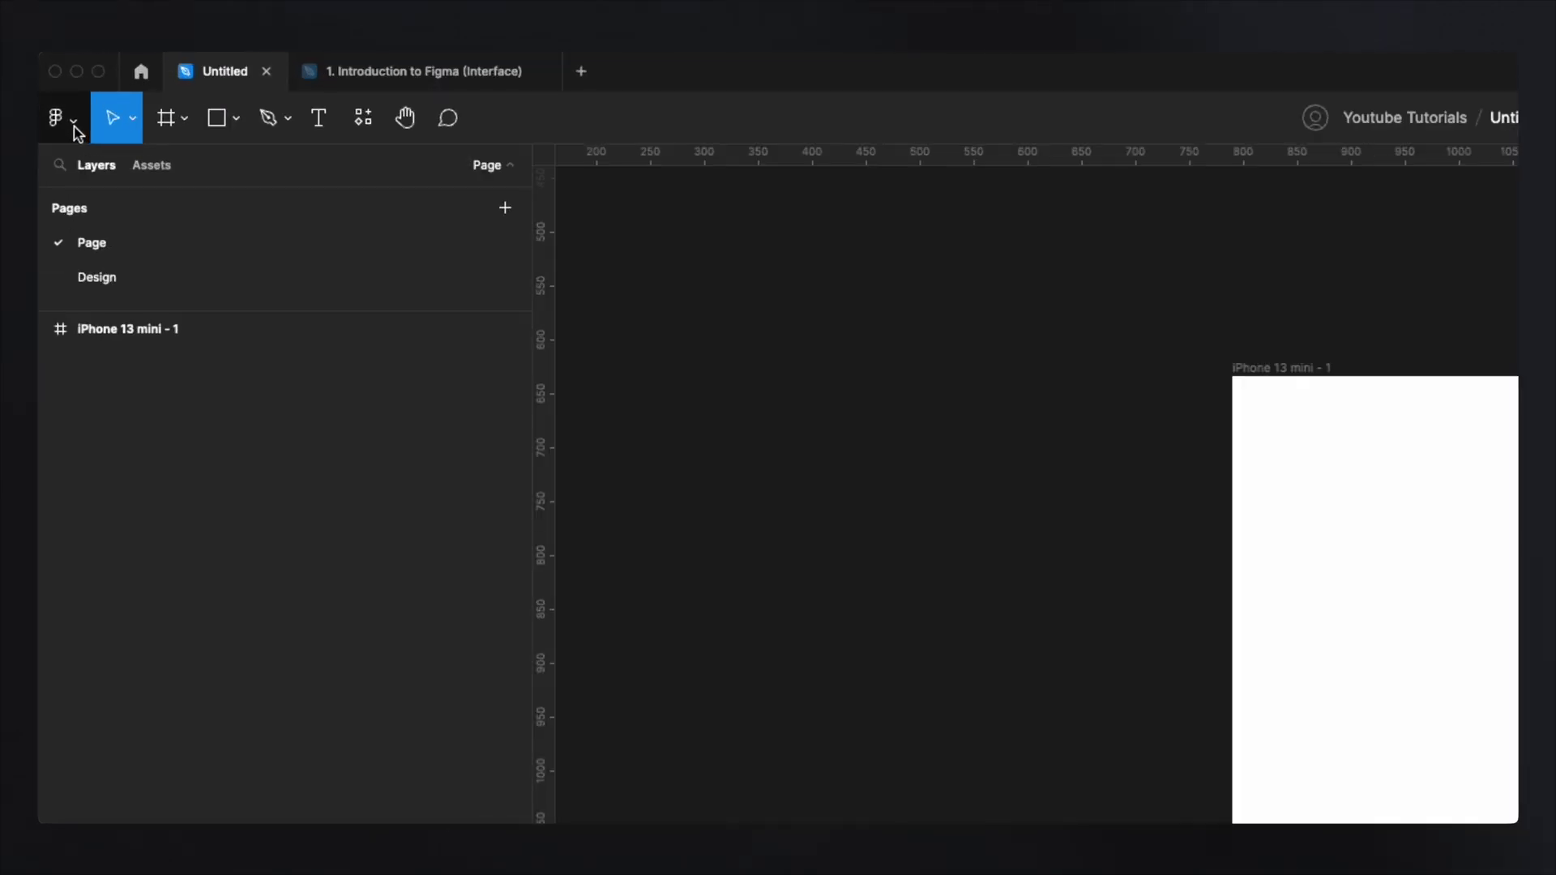
- Place the Unsplash photo of the jeep from the Desktop folder inside the iPhone 13 mini frame
click(59, 95)
mouse_move(105, 216)
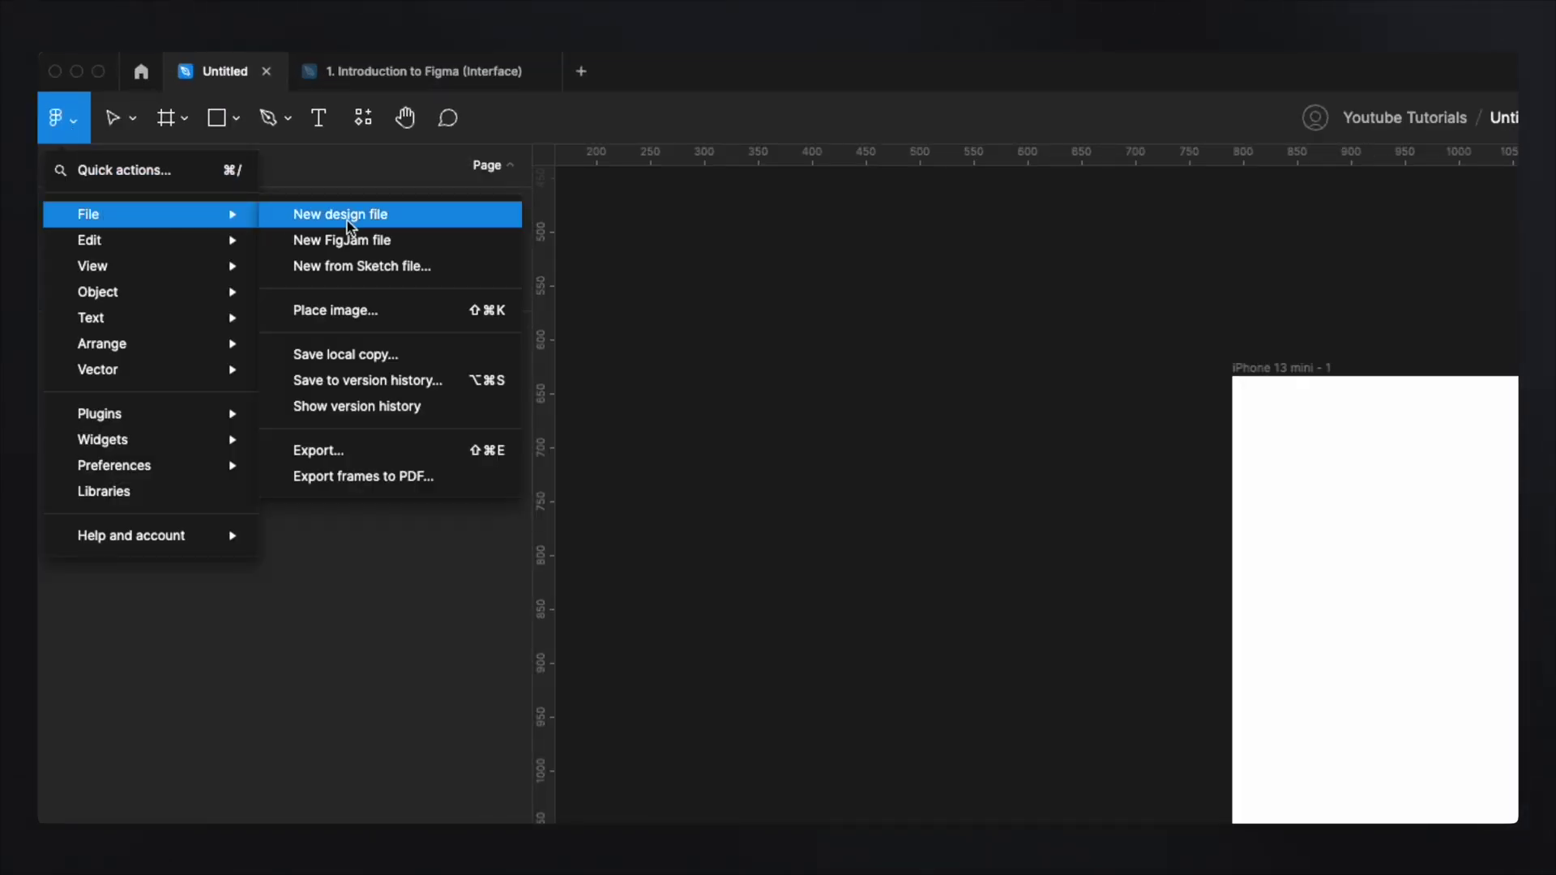
click(481, 316)
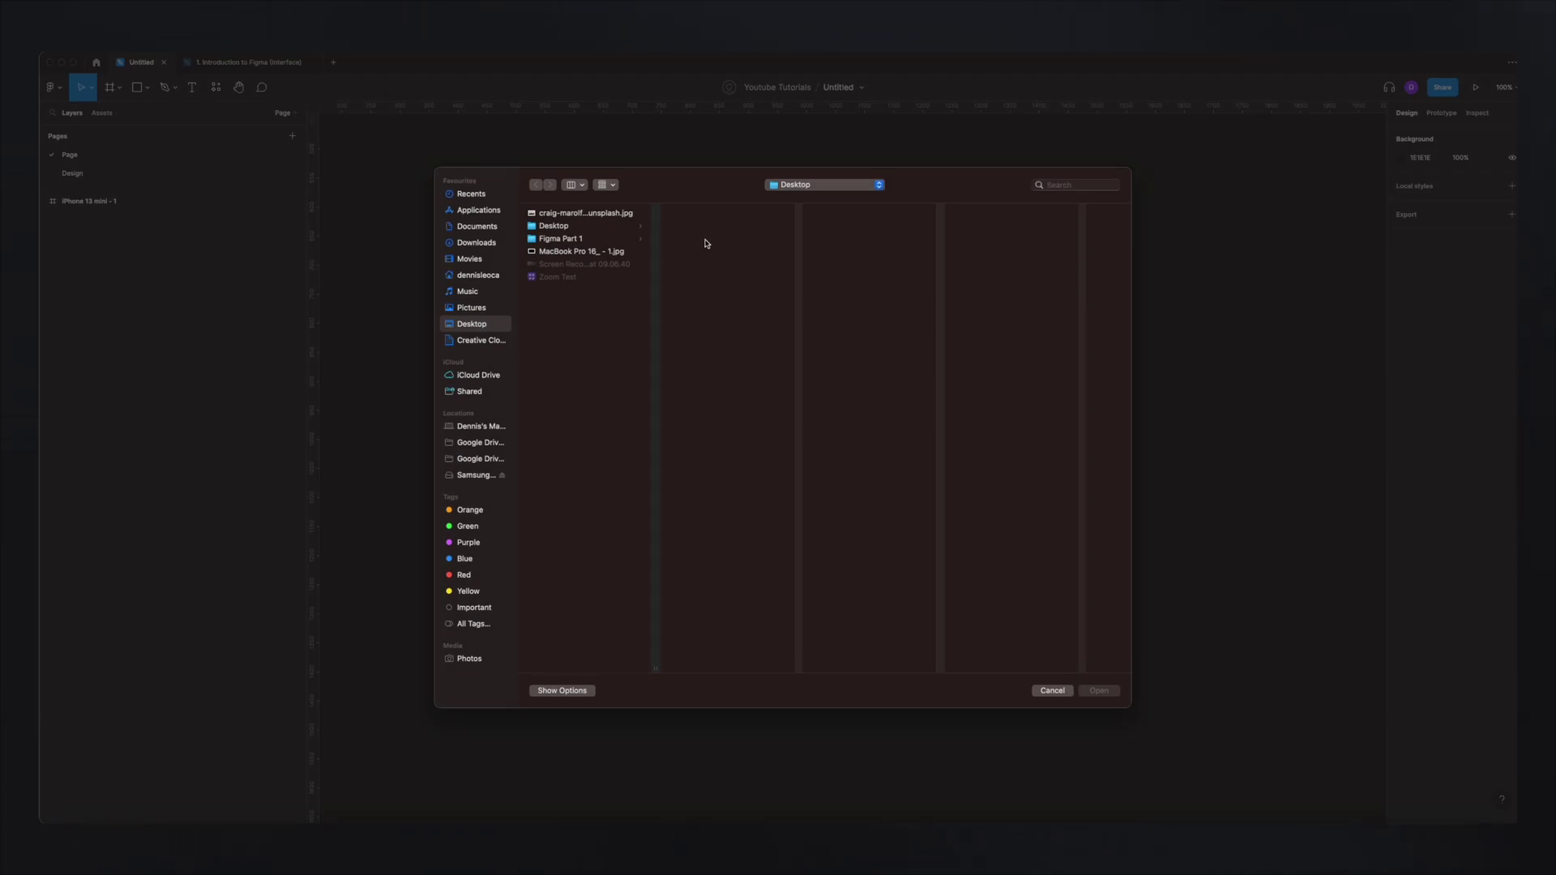
click(577, 214)
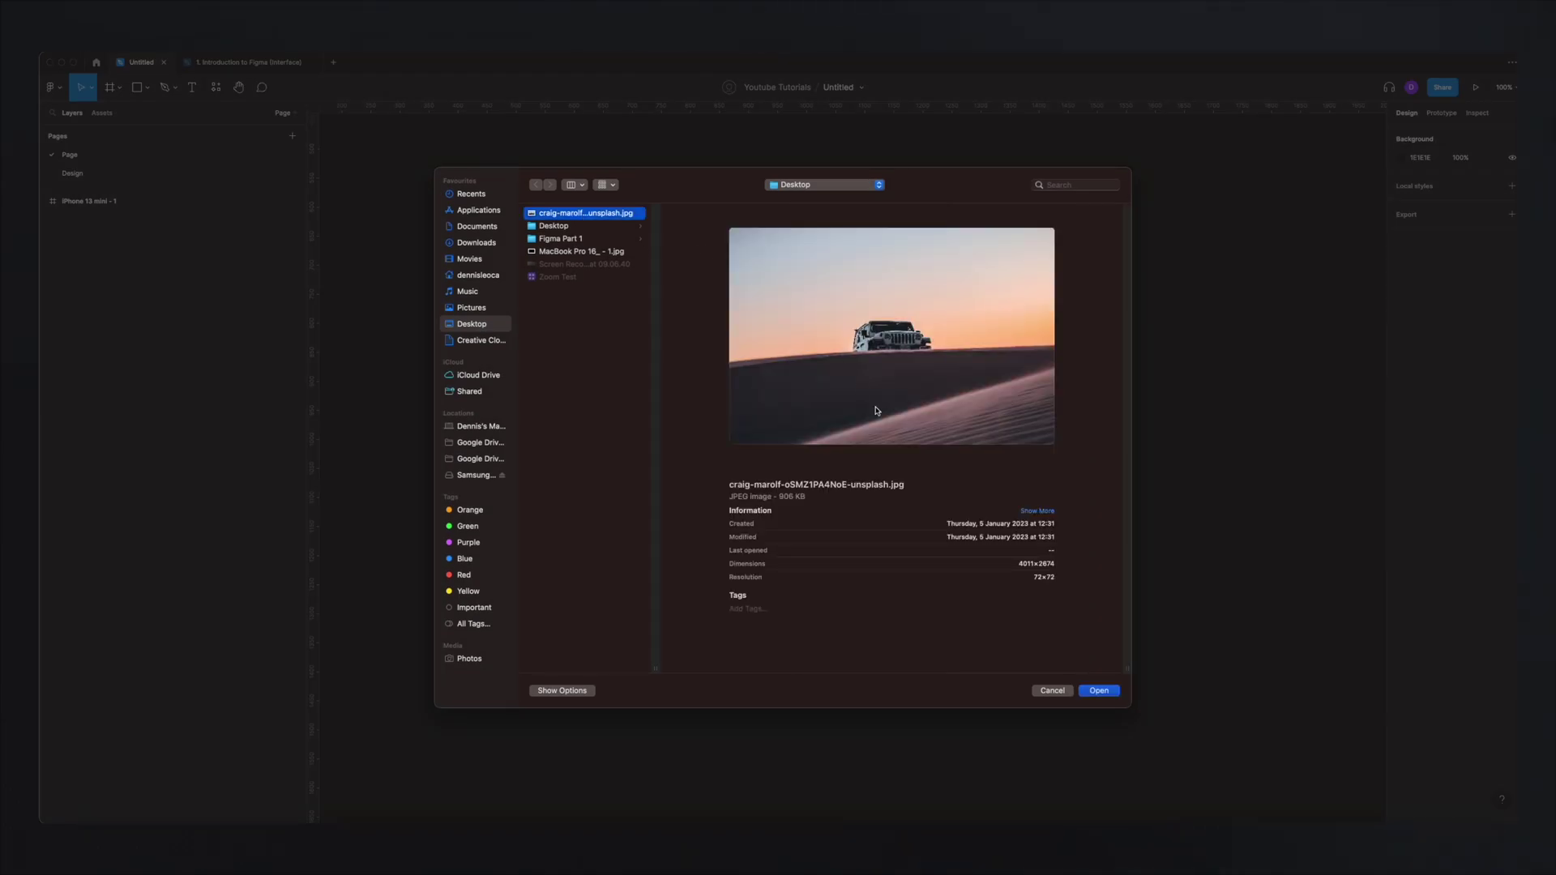
click(1115, 694)
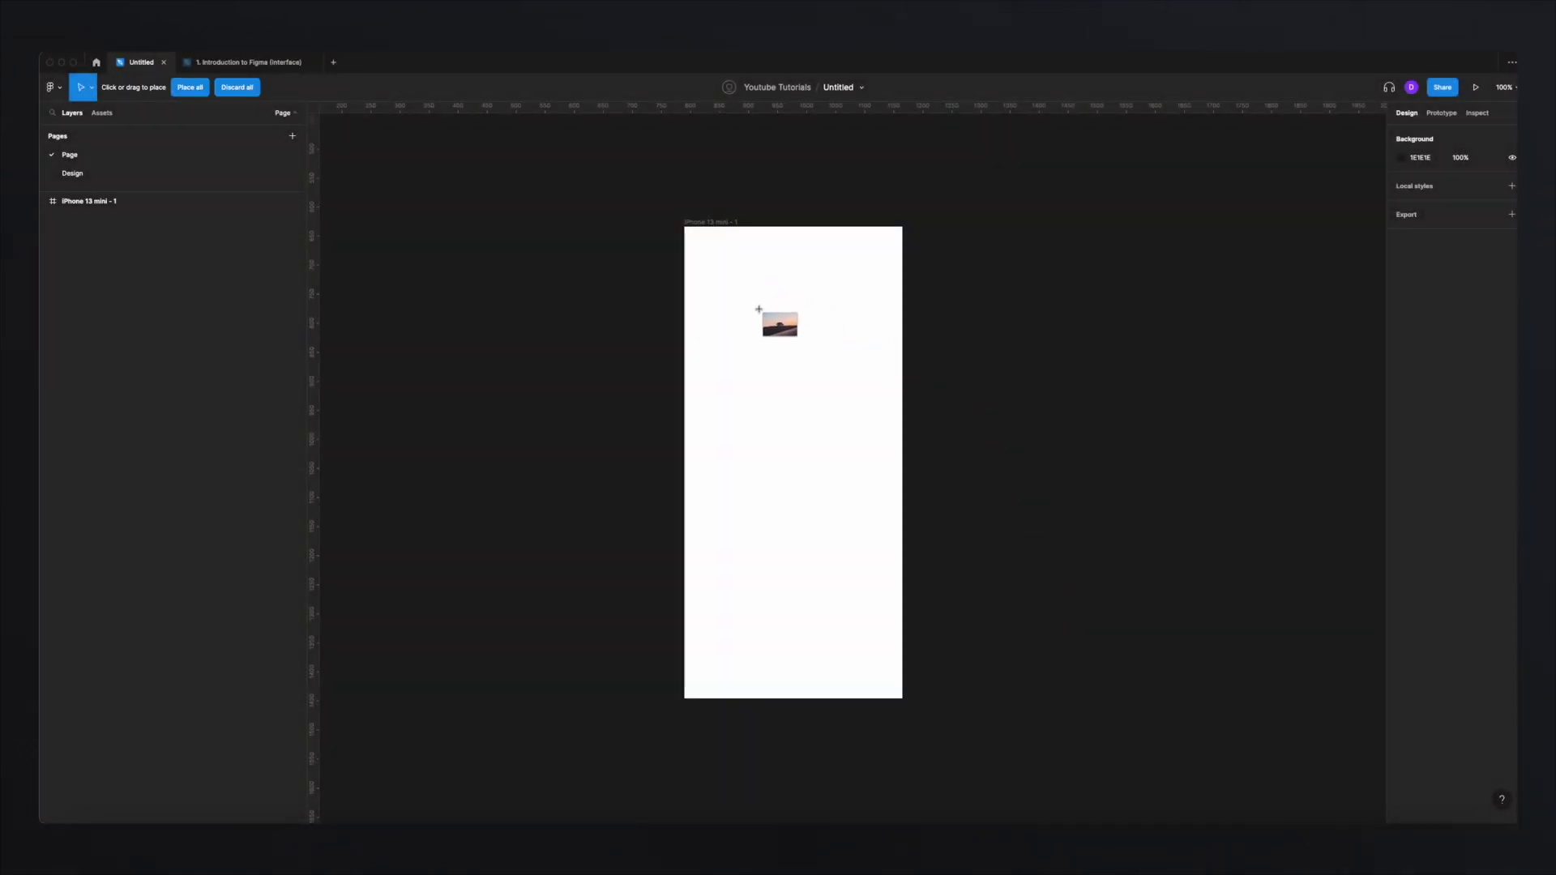
click(755, 343)
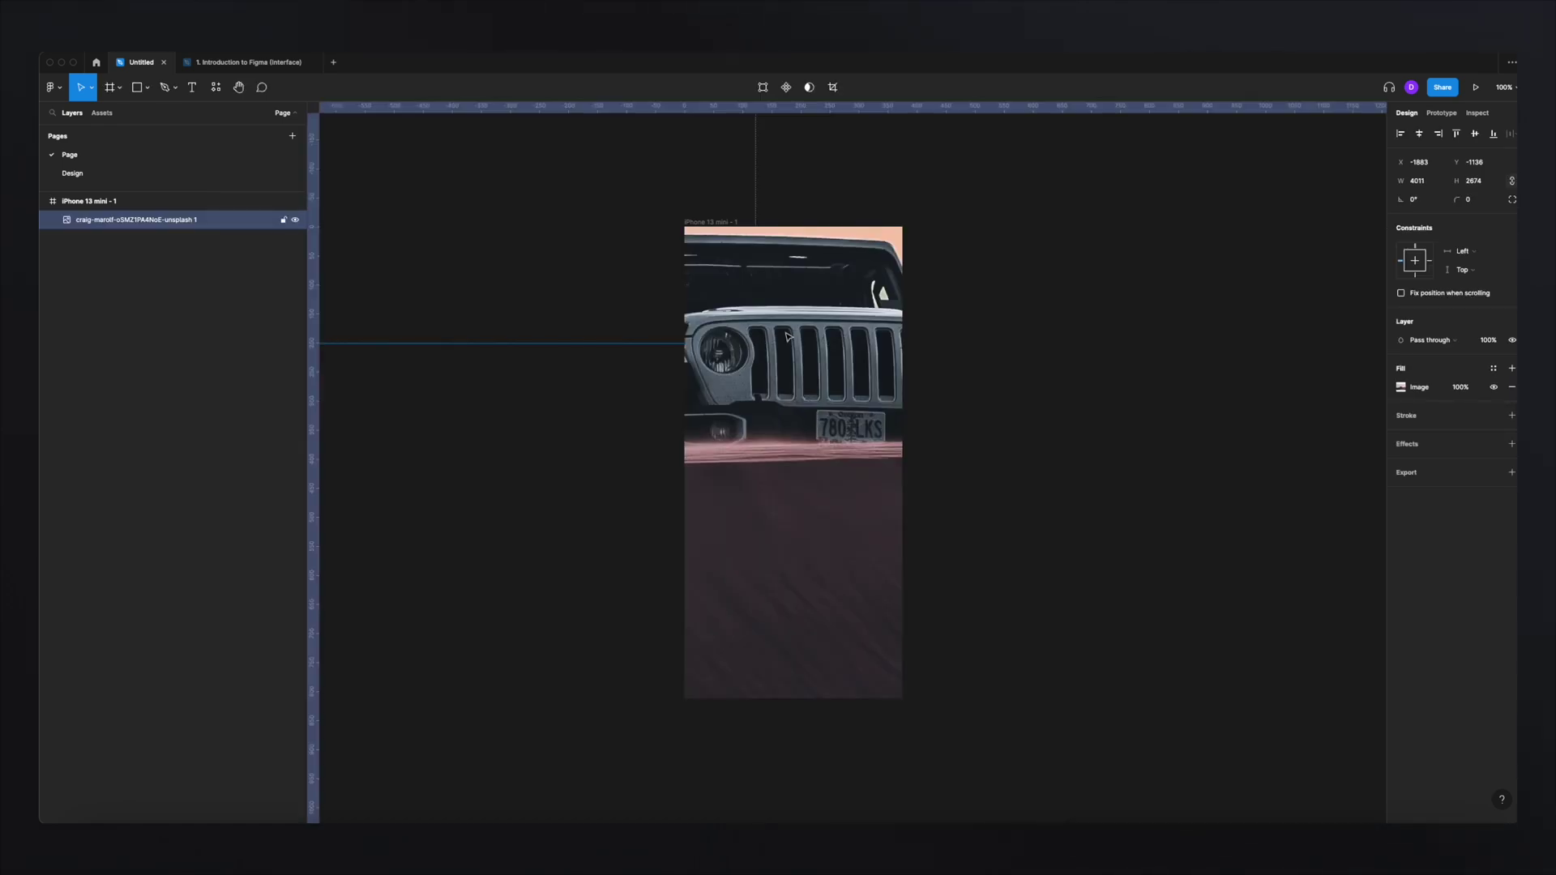
- Zoom in and out to examine the full extent of the placed photo around the iPhone 13 mini frame
scroll(788, 336, up, 5)
scroll(788, 336, down, 5)
scroll(788, 336, down, 10)
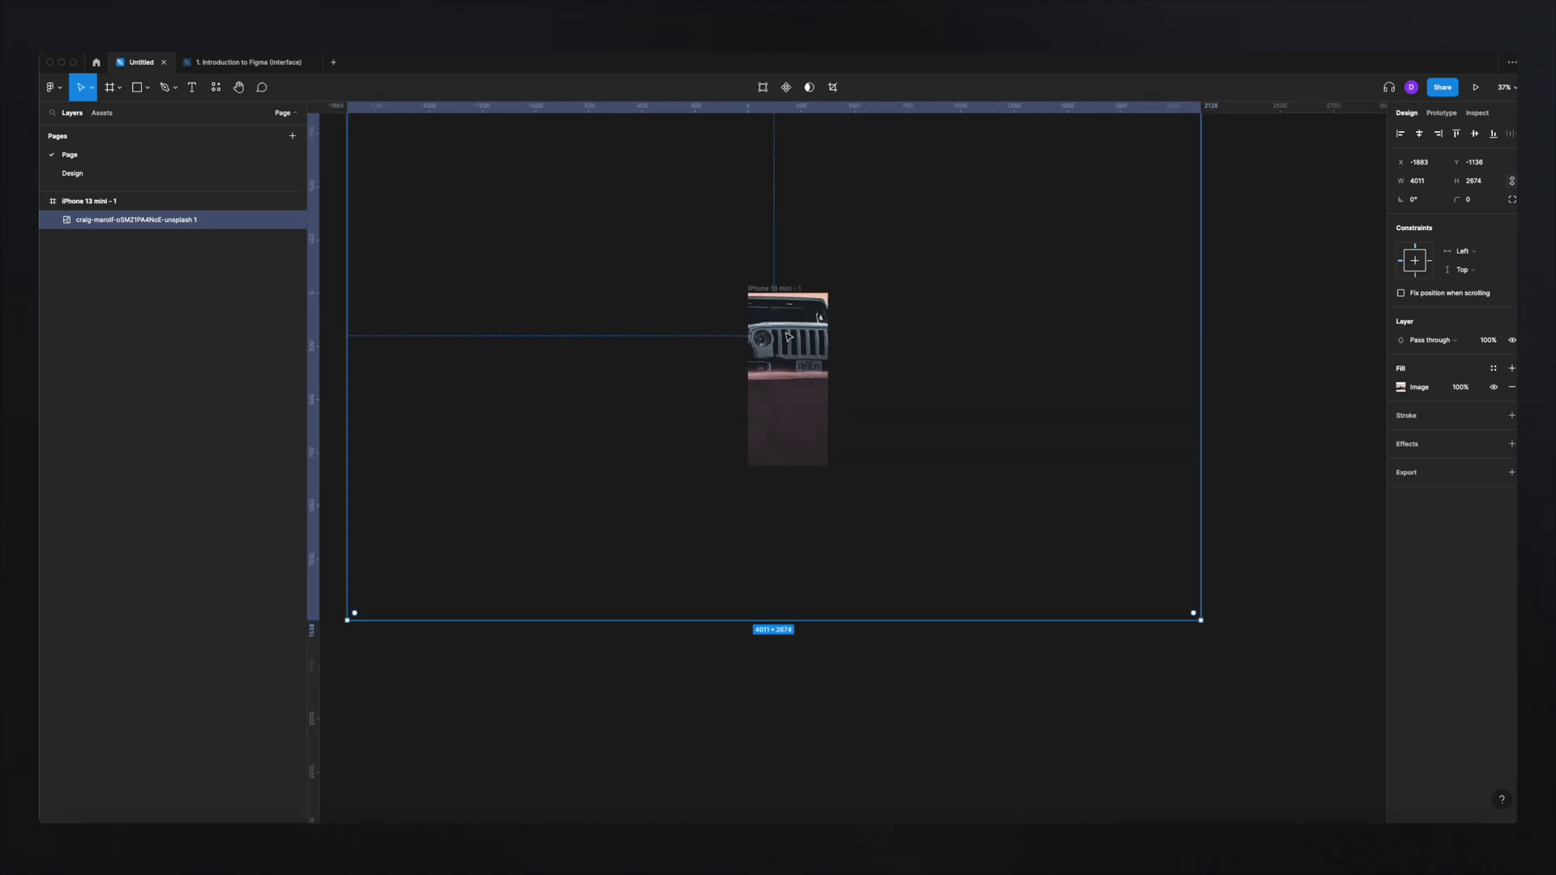
scroll(788, 336, up, 2)
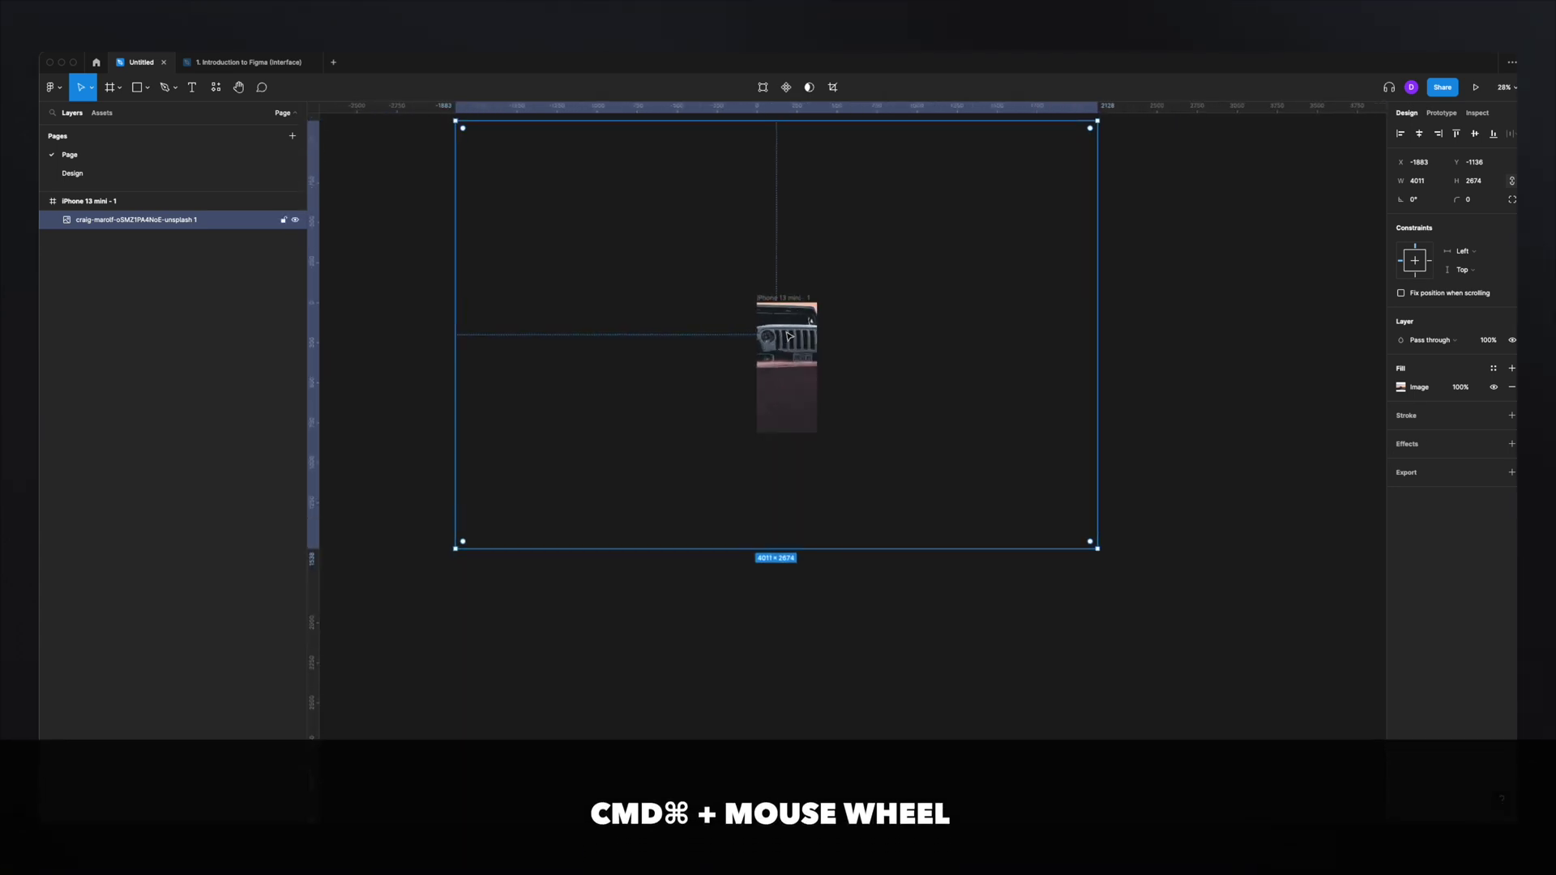
scroll(853, 347, down, 2)
scroll(852, 347, up, 3)
scroll(853, 347, down, 2)
scroll(852, 347, up, 4)
scroll(853, 347, down, 5)
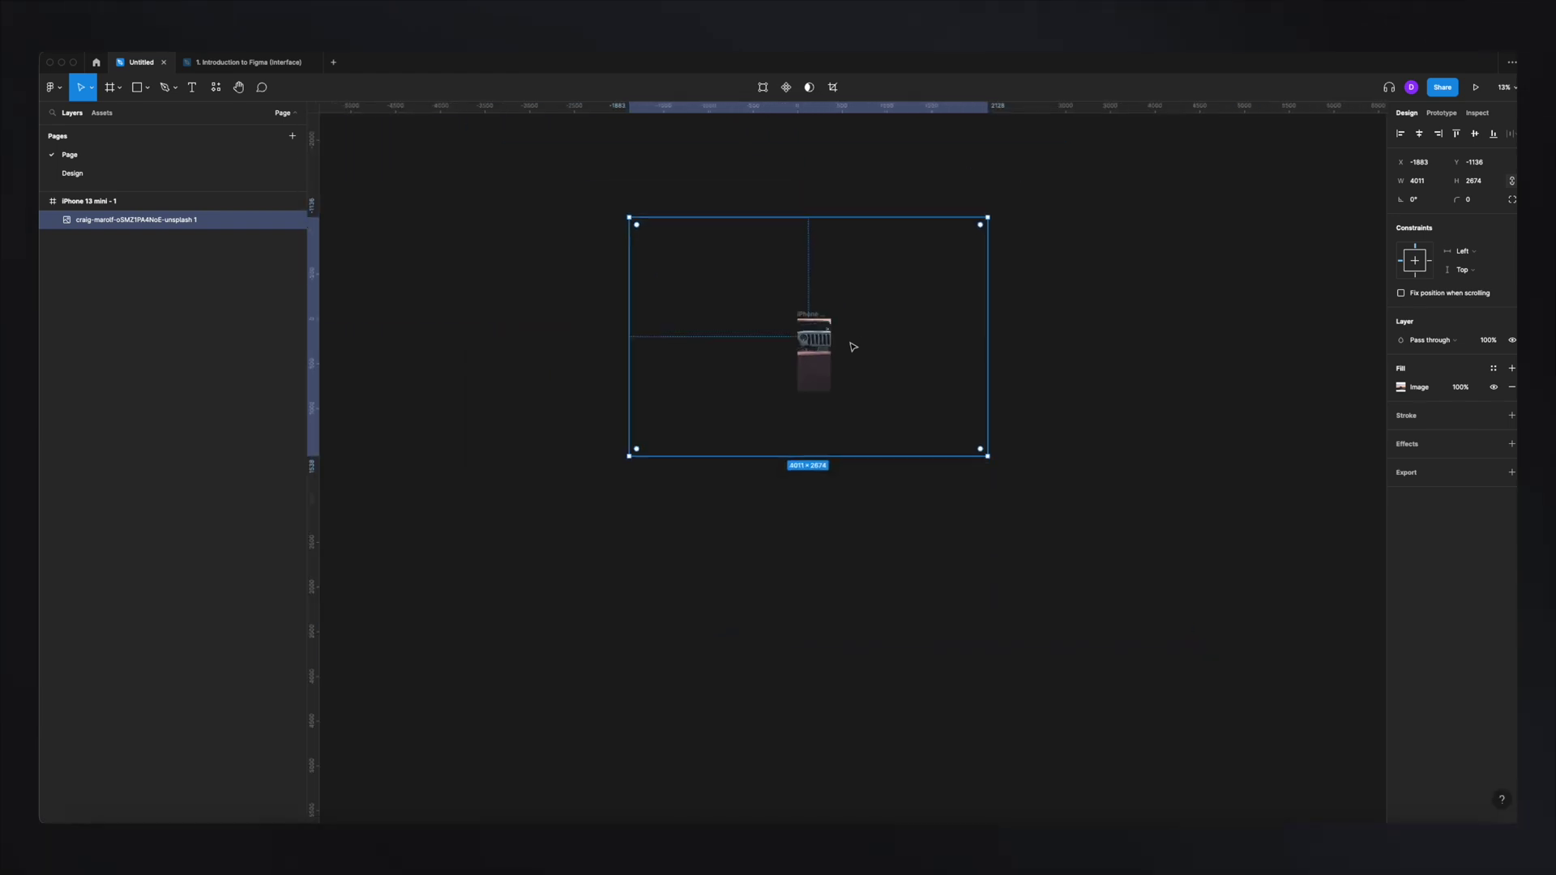
- Scale the placed jeep photo down proportionally from its corners to about 1570 × 1047
key(shift)
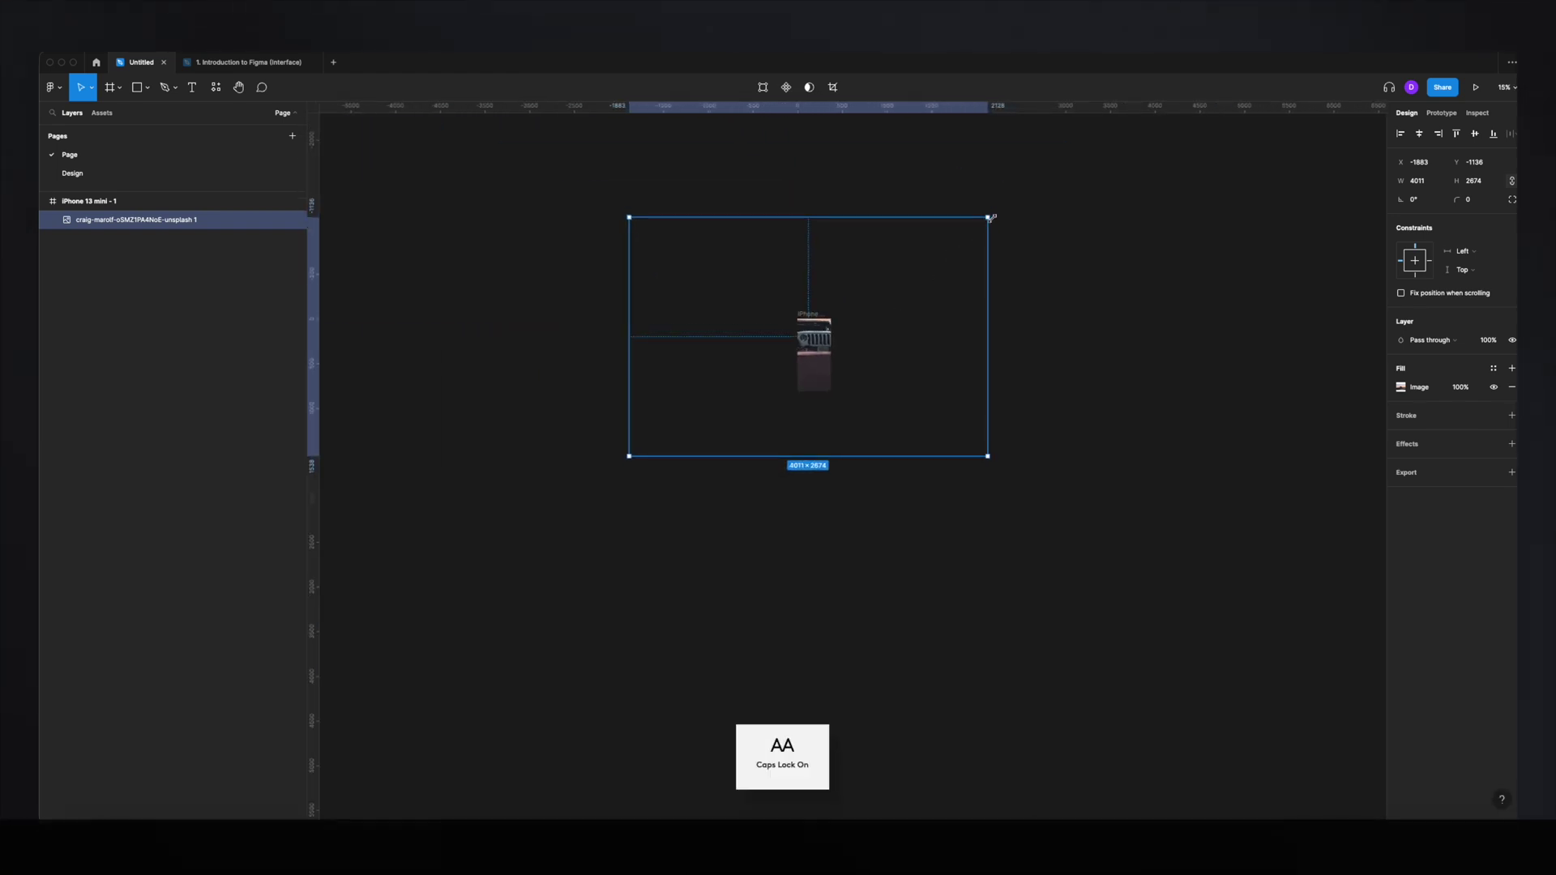
drag(989, 217, 876, 291)
drag(628, 459, 859, 406)
scroll(831, 373, down, 2)
scroll(831, 373, up, 5)
scroll(1042, 387, up, 1)
scroll(1042, 388, down, 5)
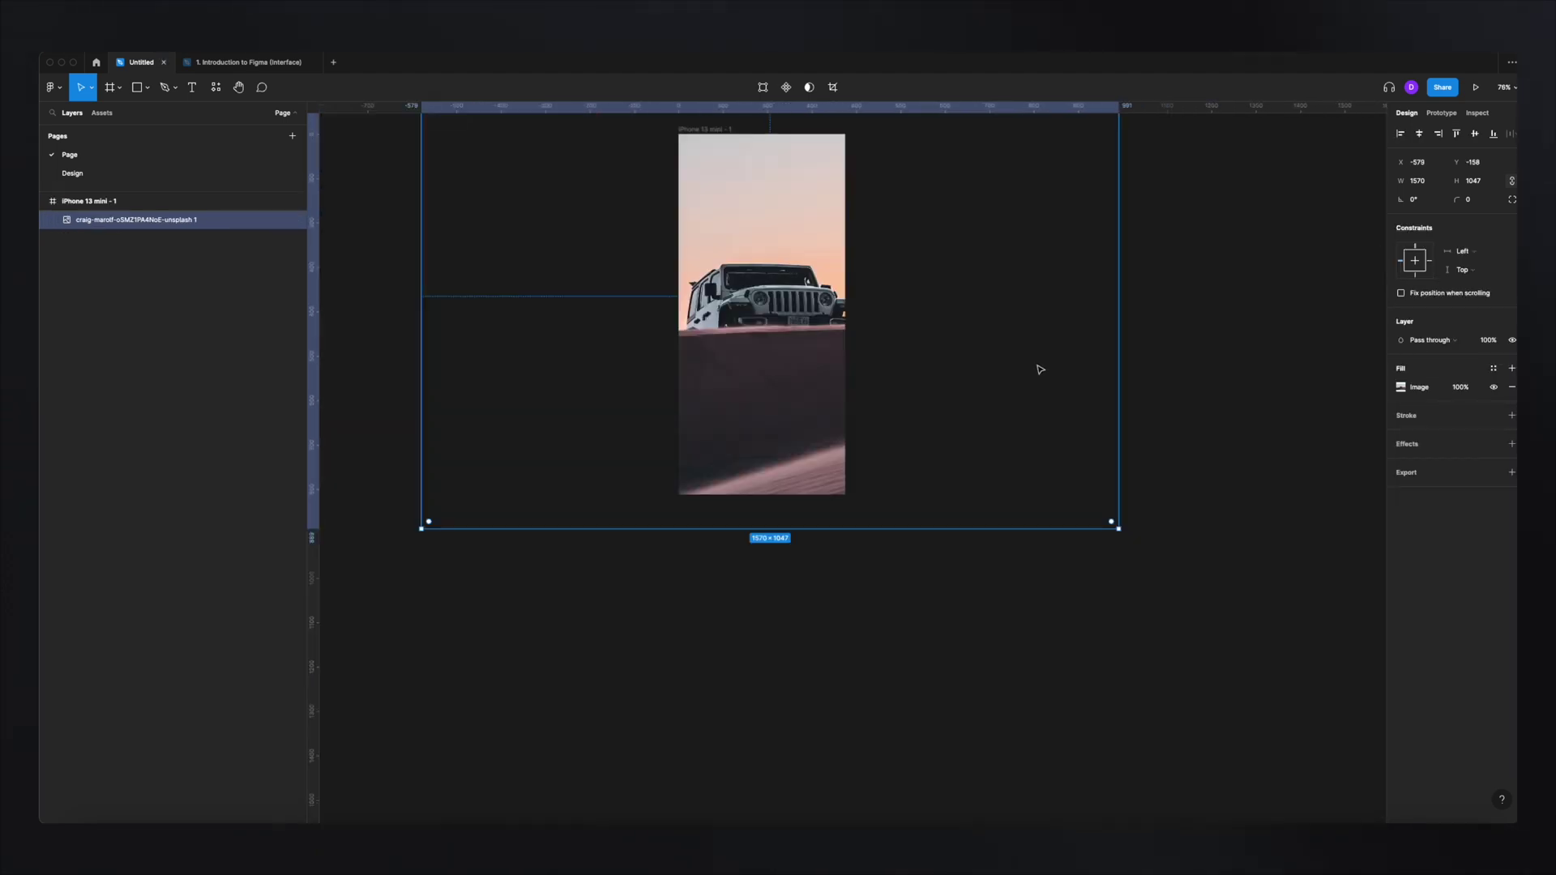
- Scale the photo to about 1219 × 812 to match the frame's height and shift it horizontally so the jeep sits centred in the frame
drag(1064, 251, 1028, 276)
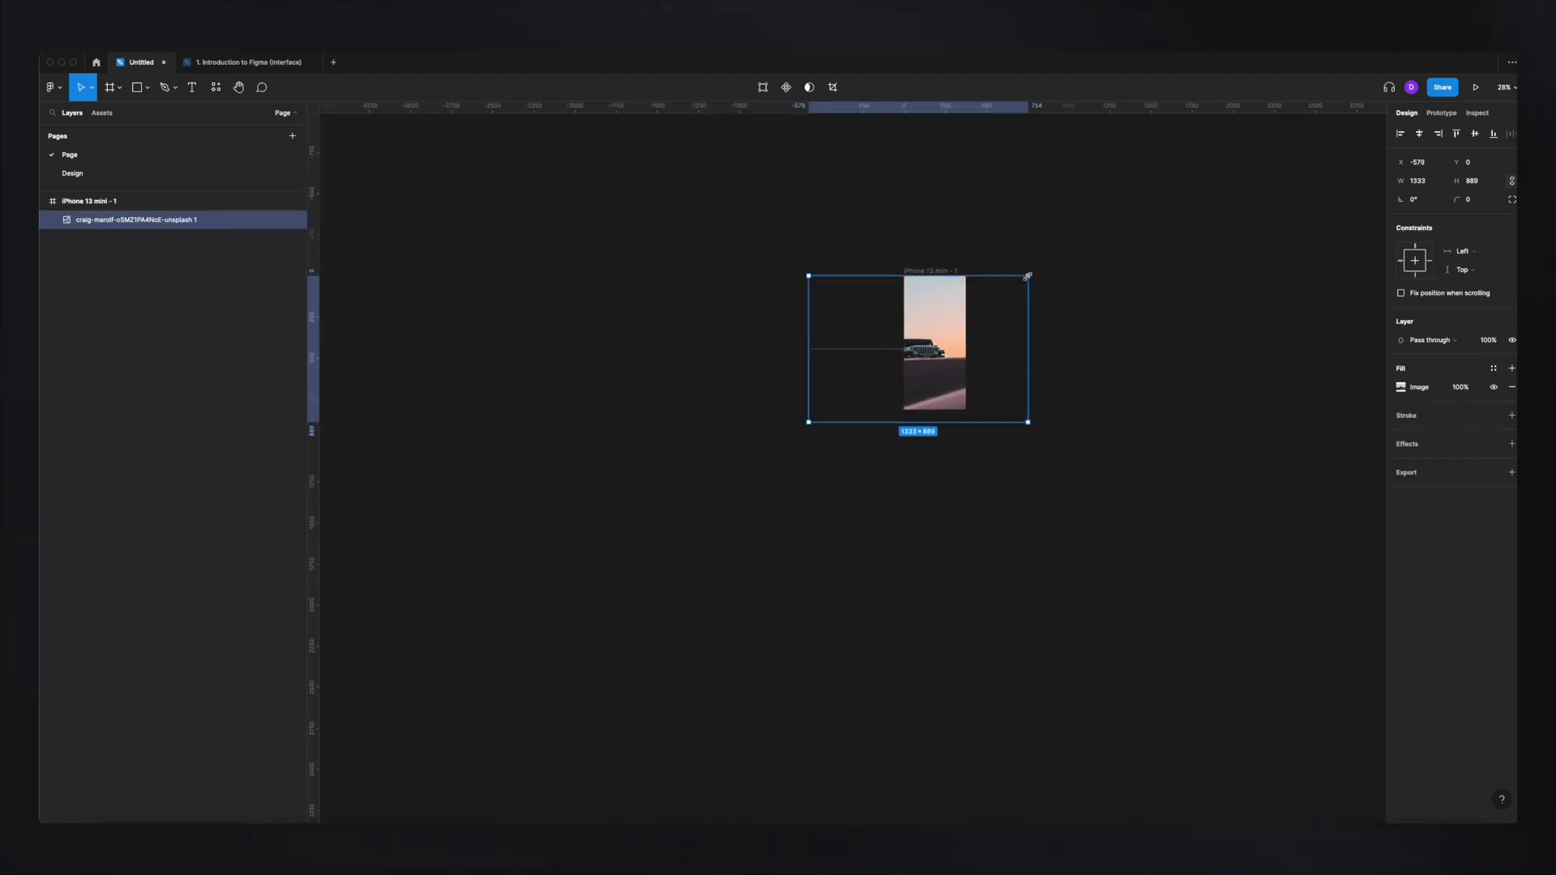
drag(809, 422, 827, 409)
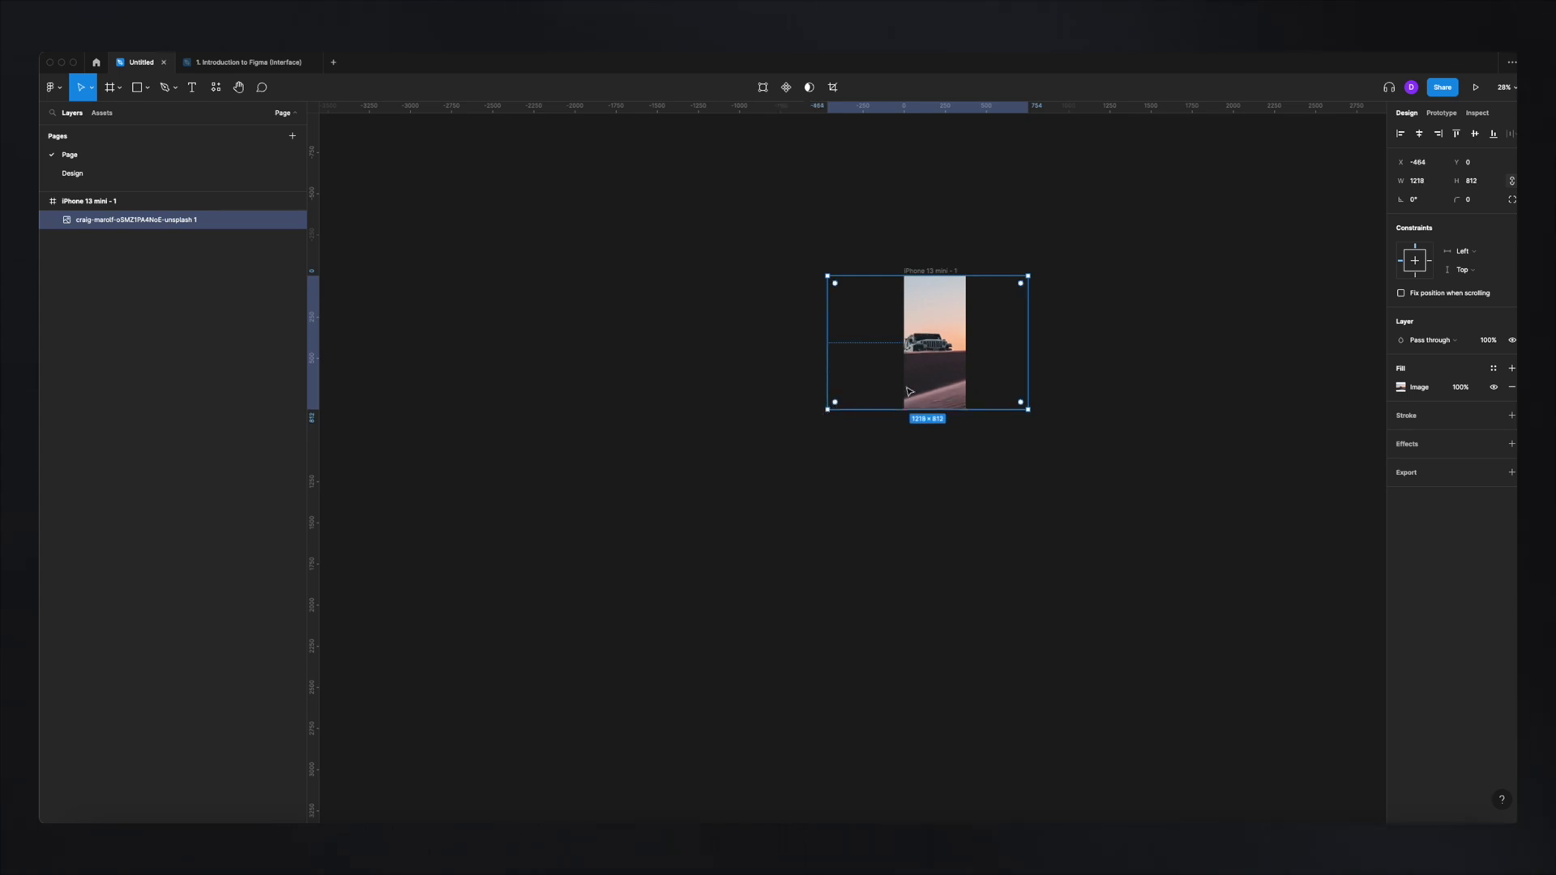
scroll(992, 349, down, 4)
scroll(993, 348, up, 8)
drag(1026, 348, 642, 357)
click(910, 357)
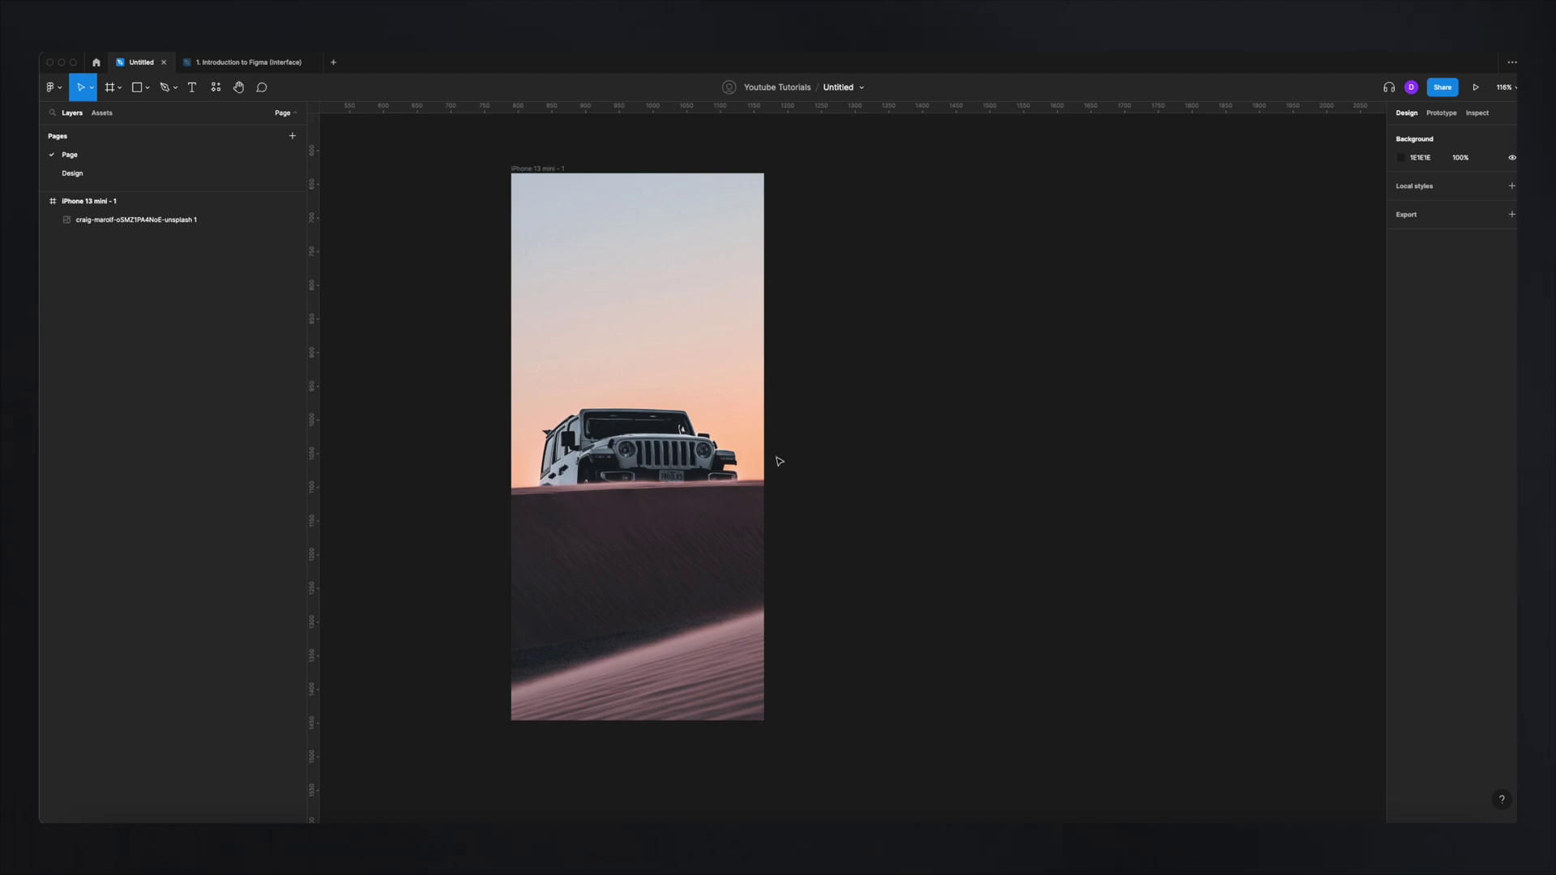
scroll(778, 459, down, 2)
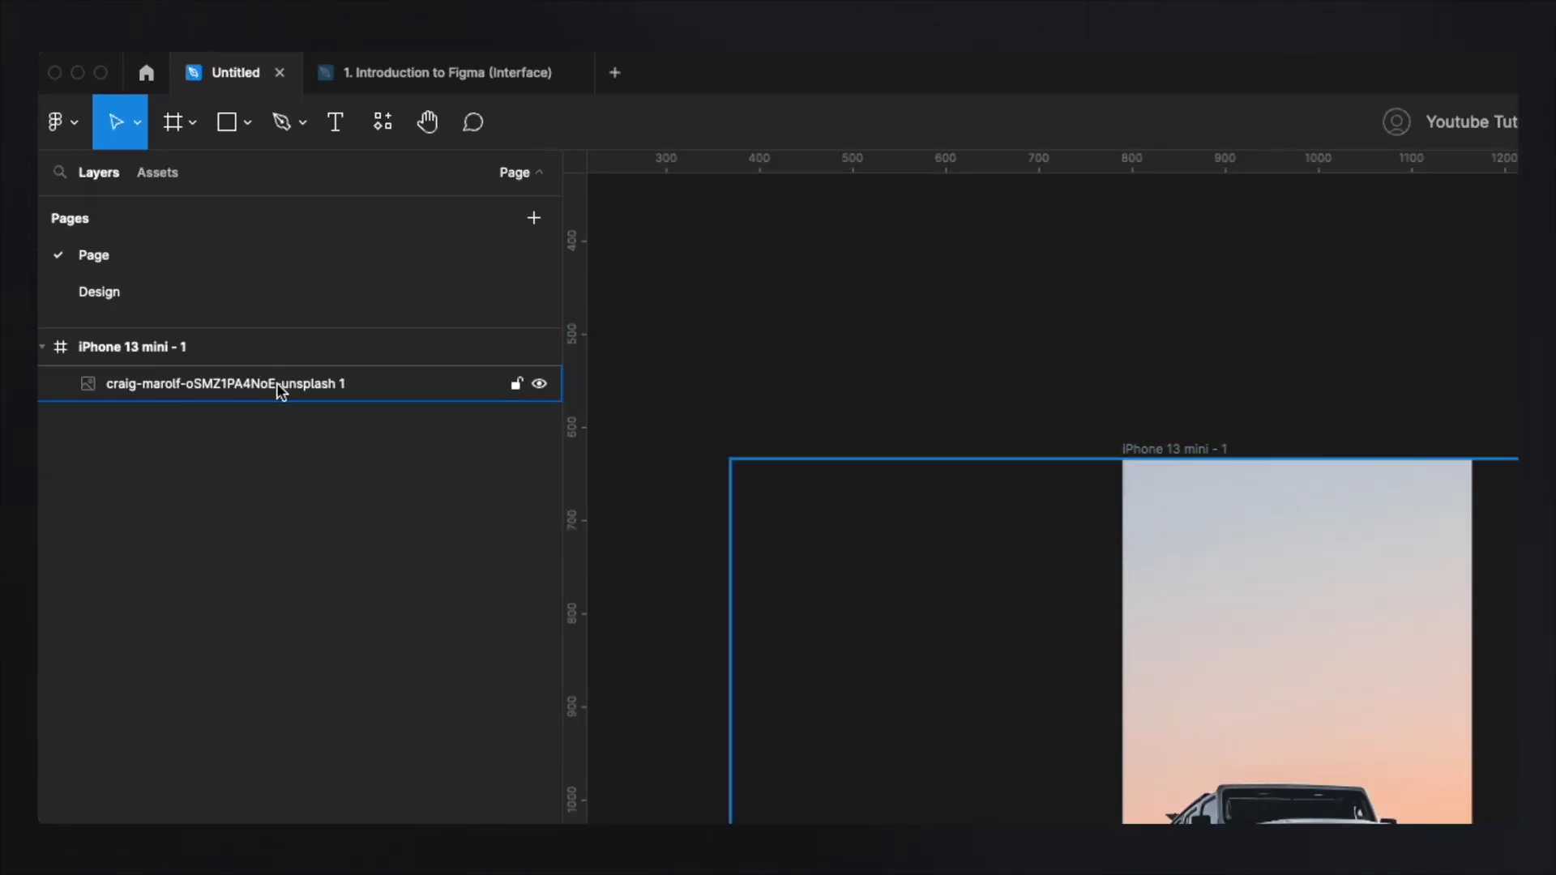
- Rename the photo layer inside the iPhone frame as "Background Image"
click(155, 351)
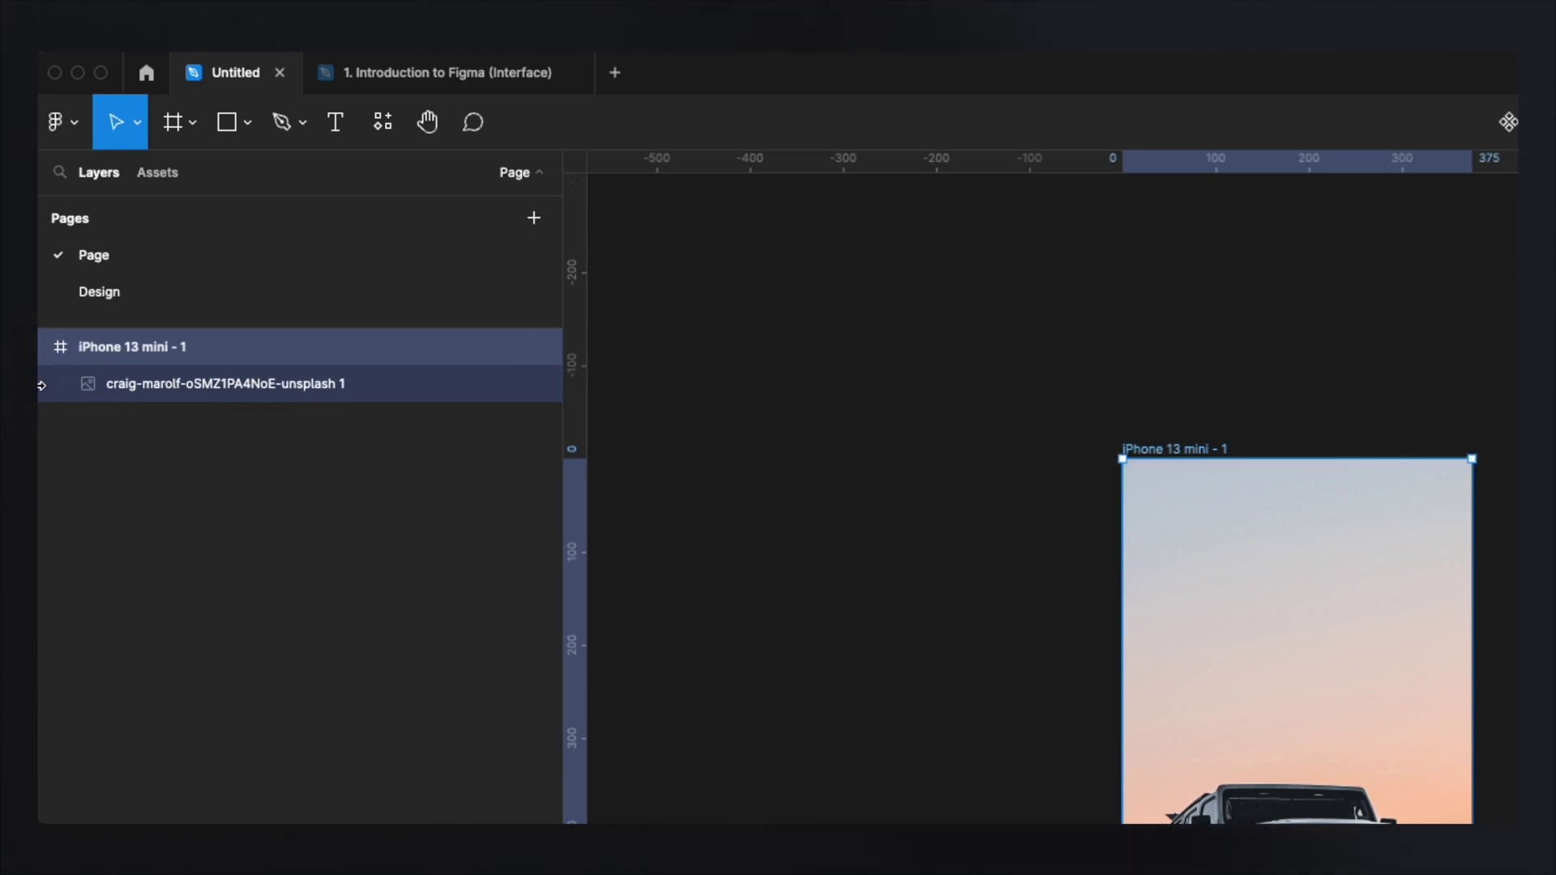
double_click(299, 383)
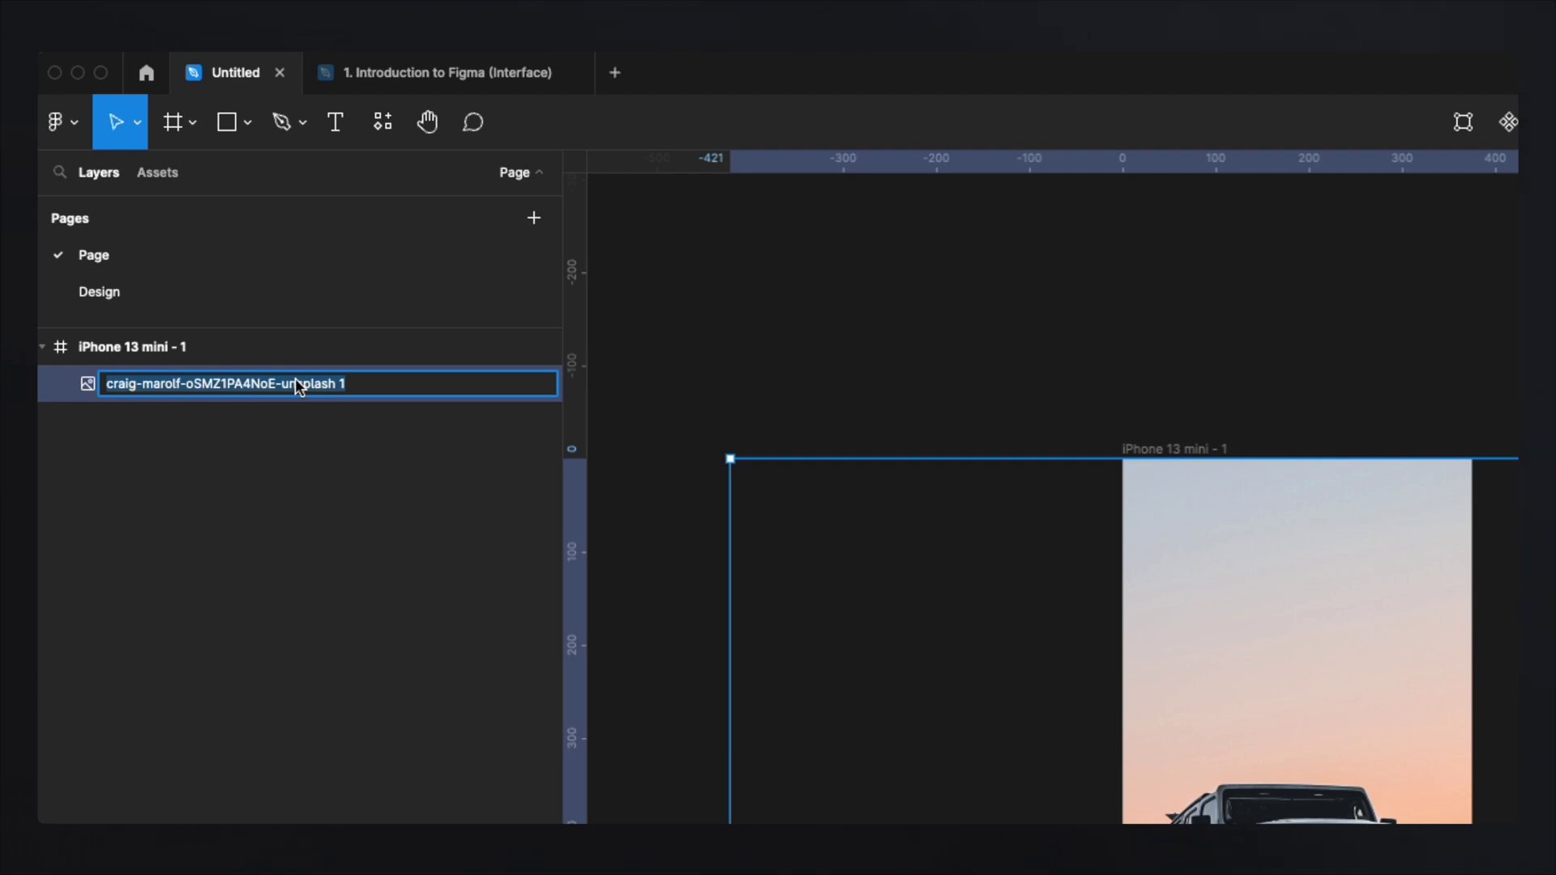
text(Background )
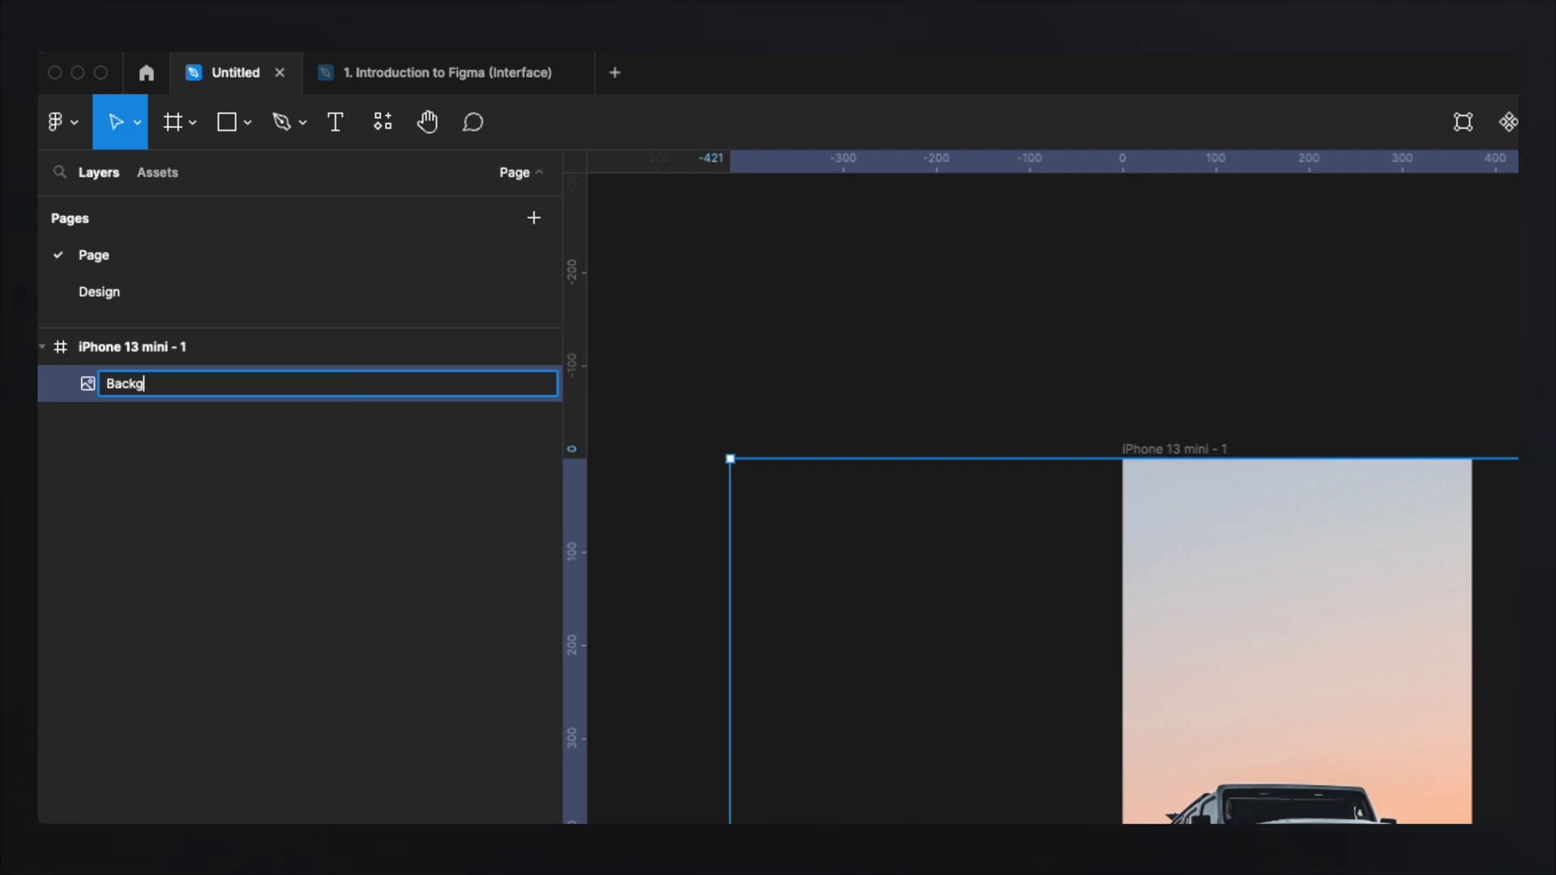
text(Image)
key(Return)
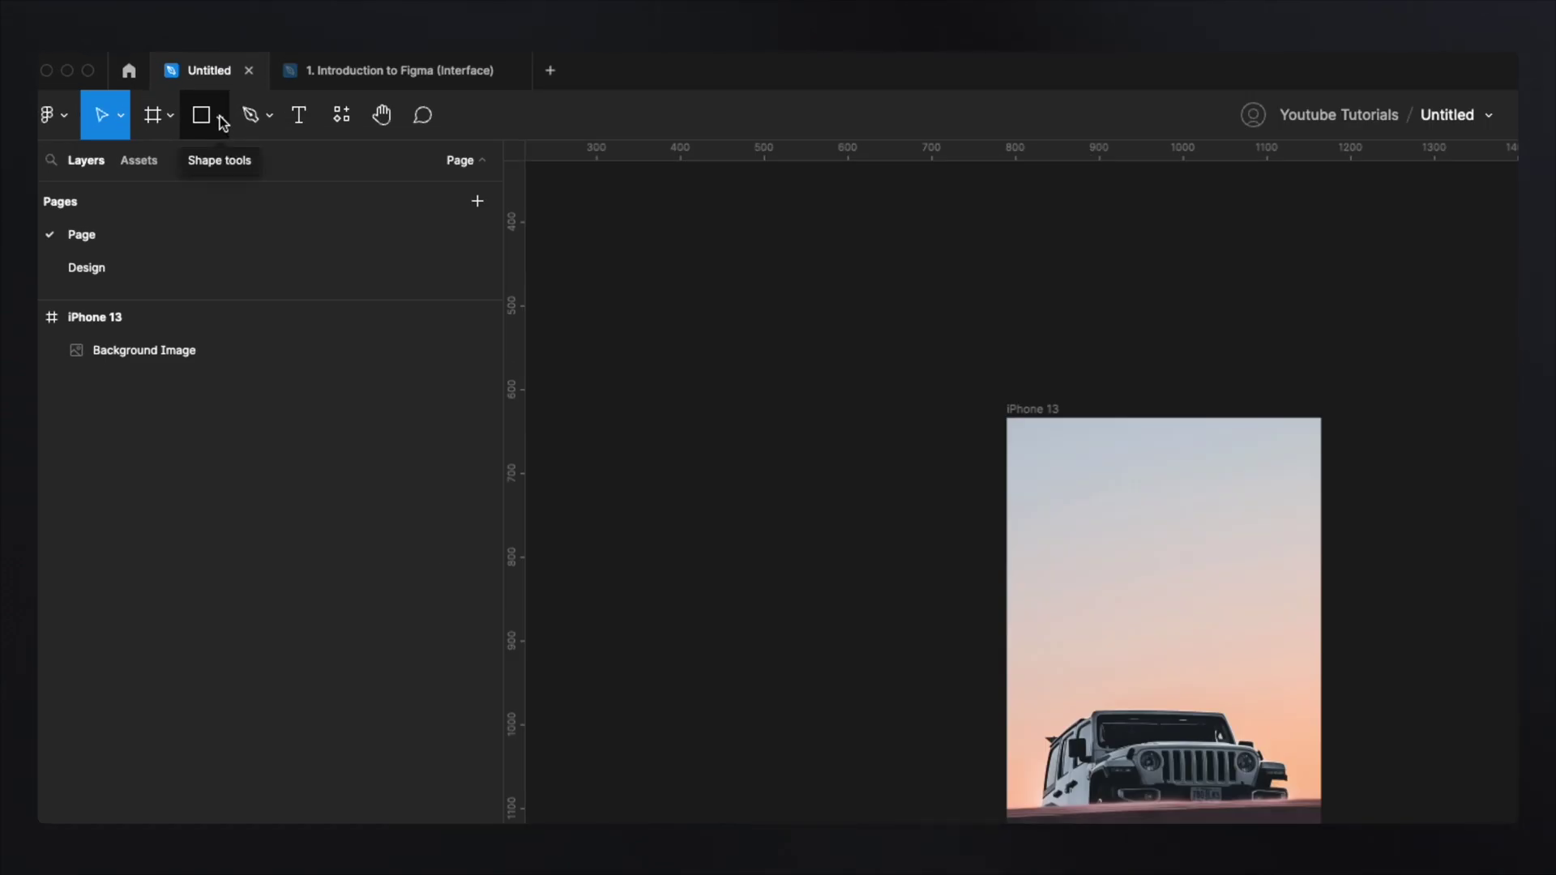
- Draw a rectangle about 287 × 90 inside the frame and place it just below the jeep at about X 51, Y 439
click(221, 121)
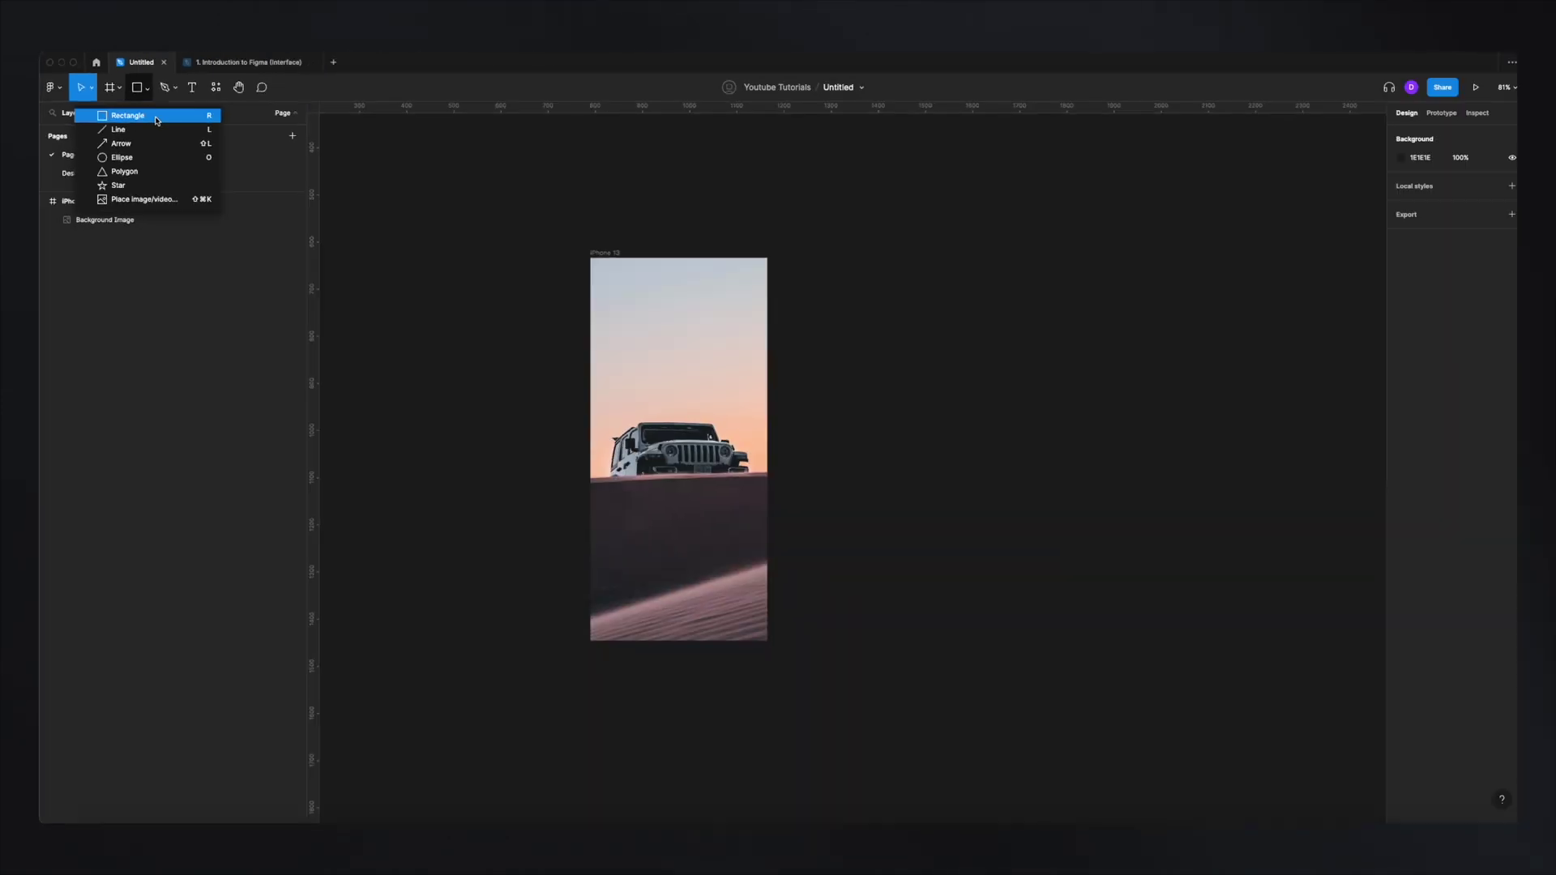
click(235, 168)
drag(615, 469, 751, 512)
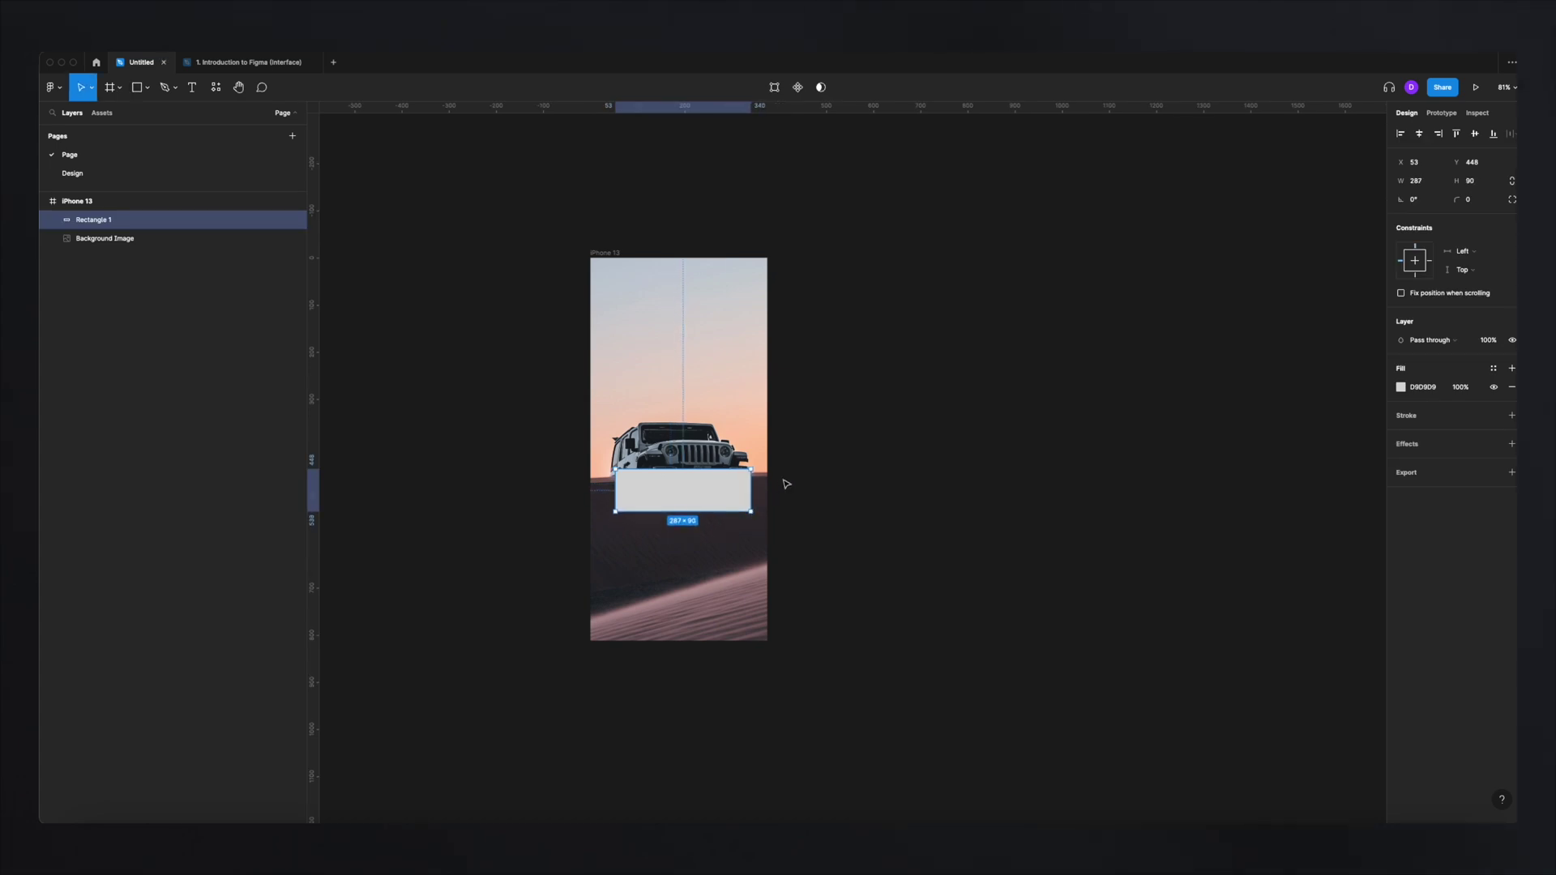
scroll(725, 473, up, 5)
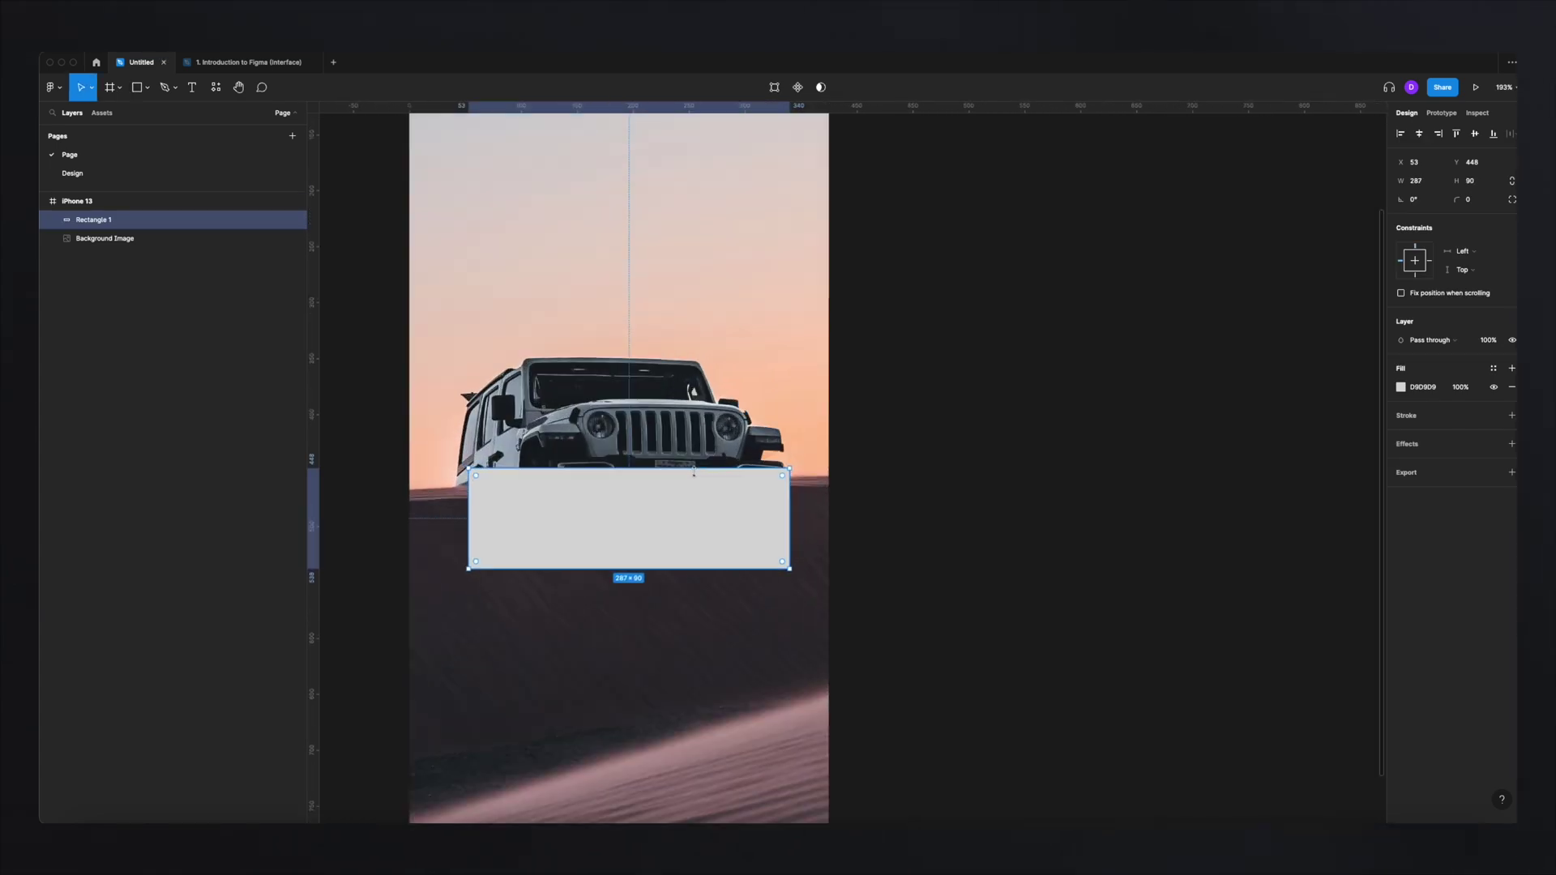
drag(631, 511, 633, 507)
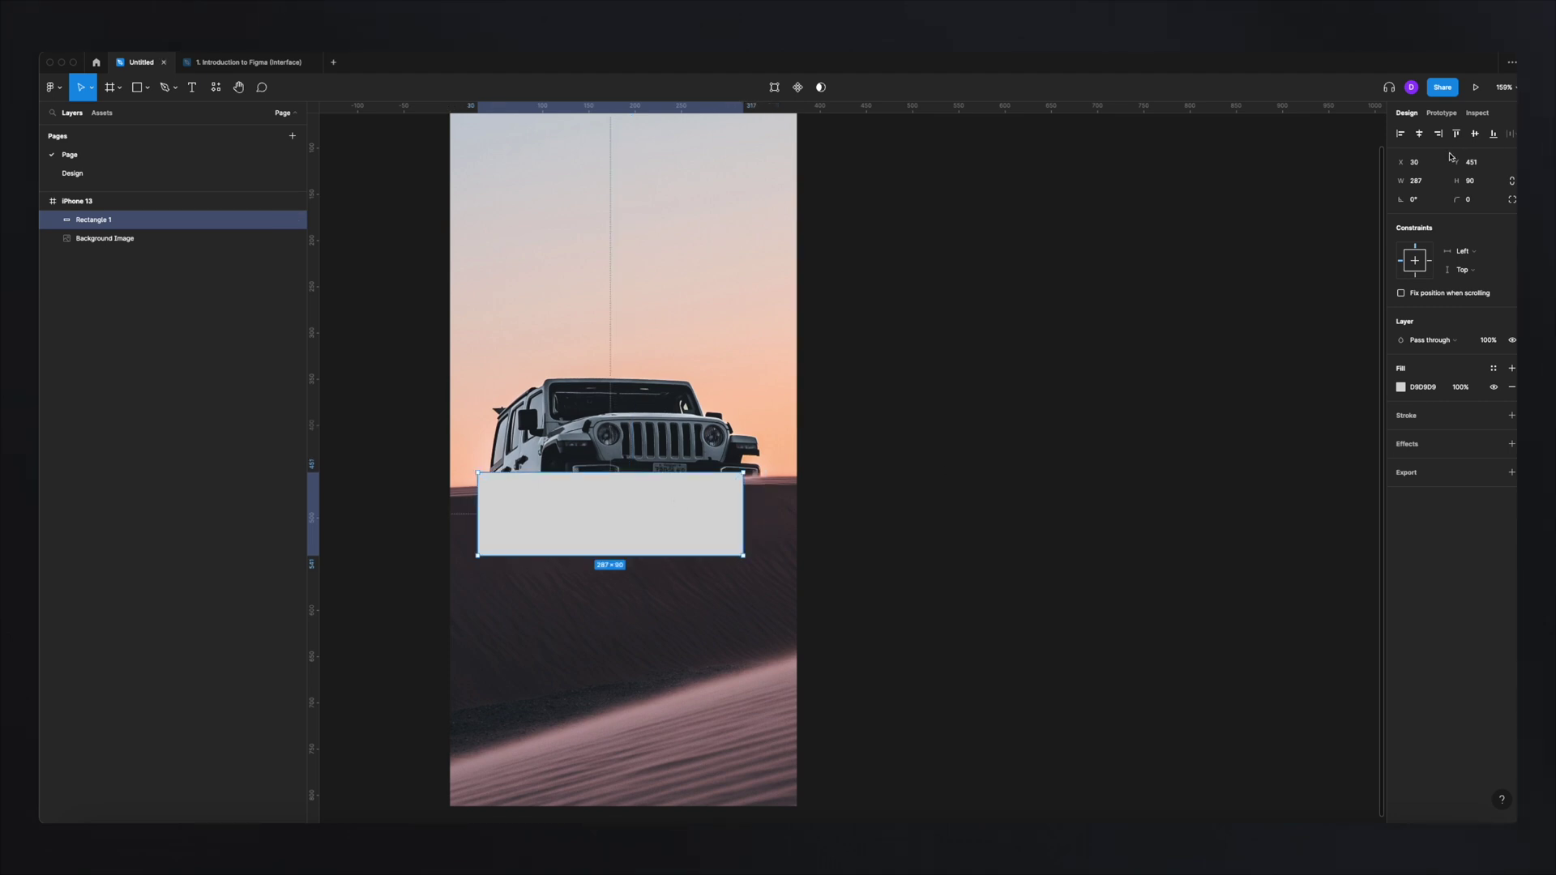
drag(547, 508, 657, 529)
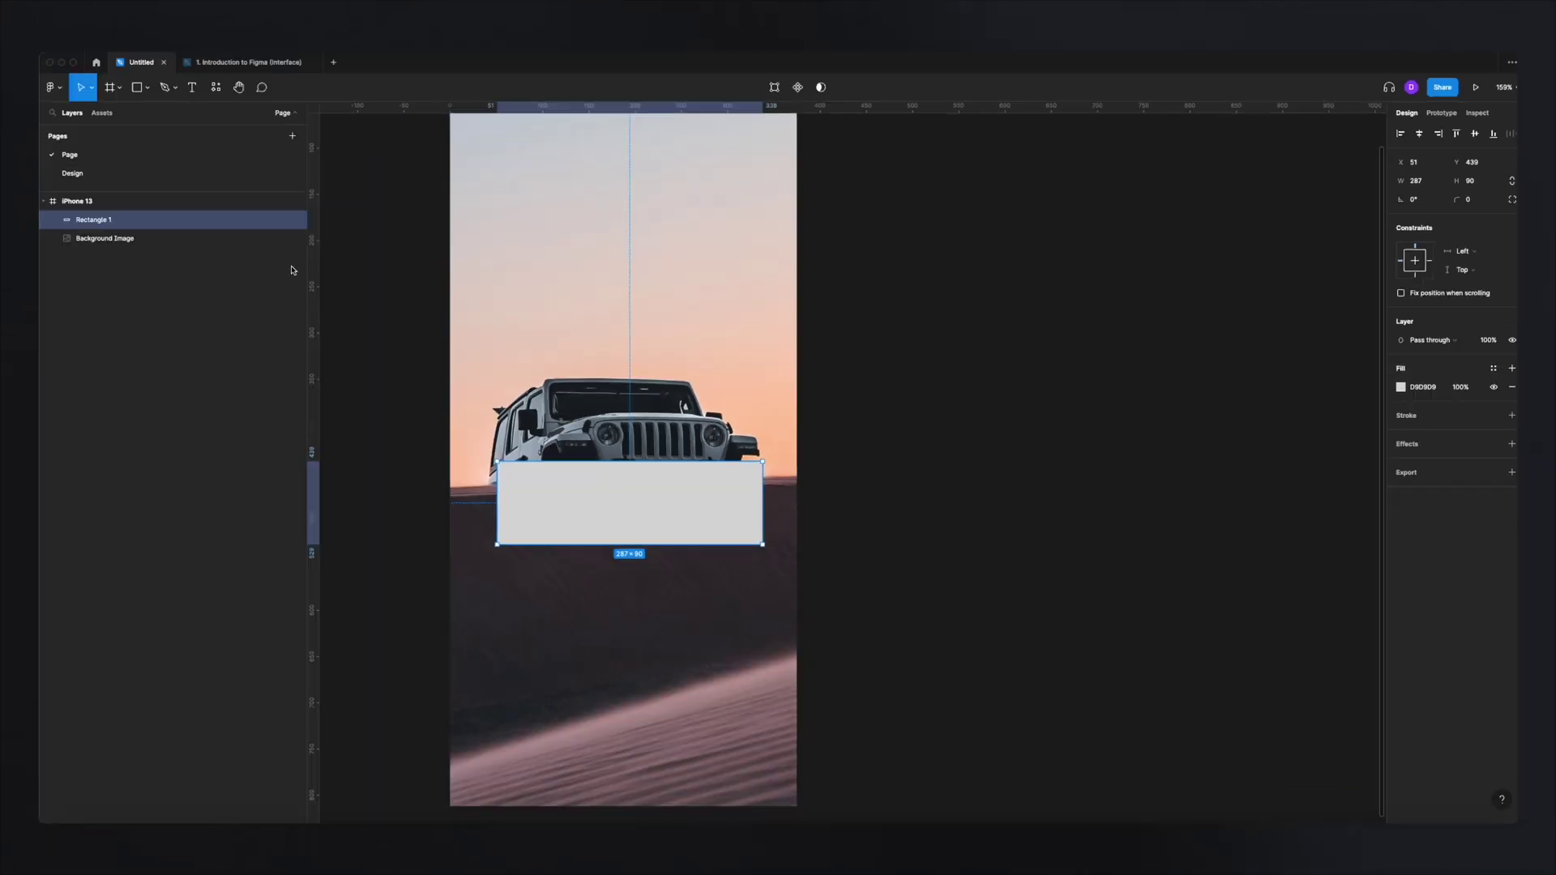
- Rename the new rectangle's layer as "Rectangle"
click(105, 247)
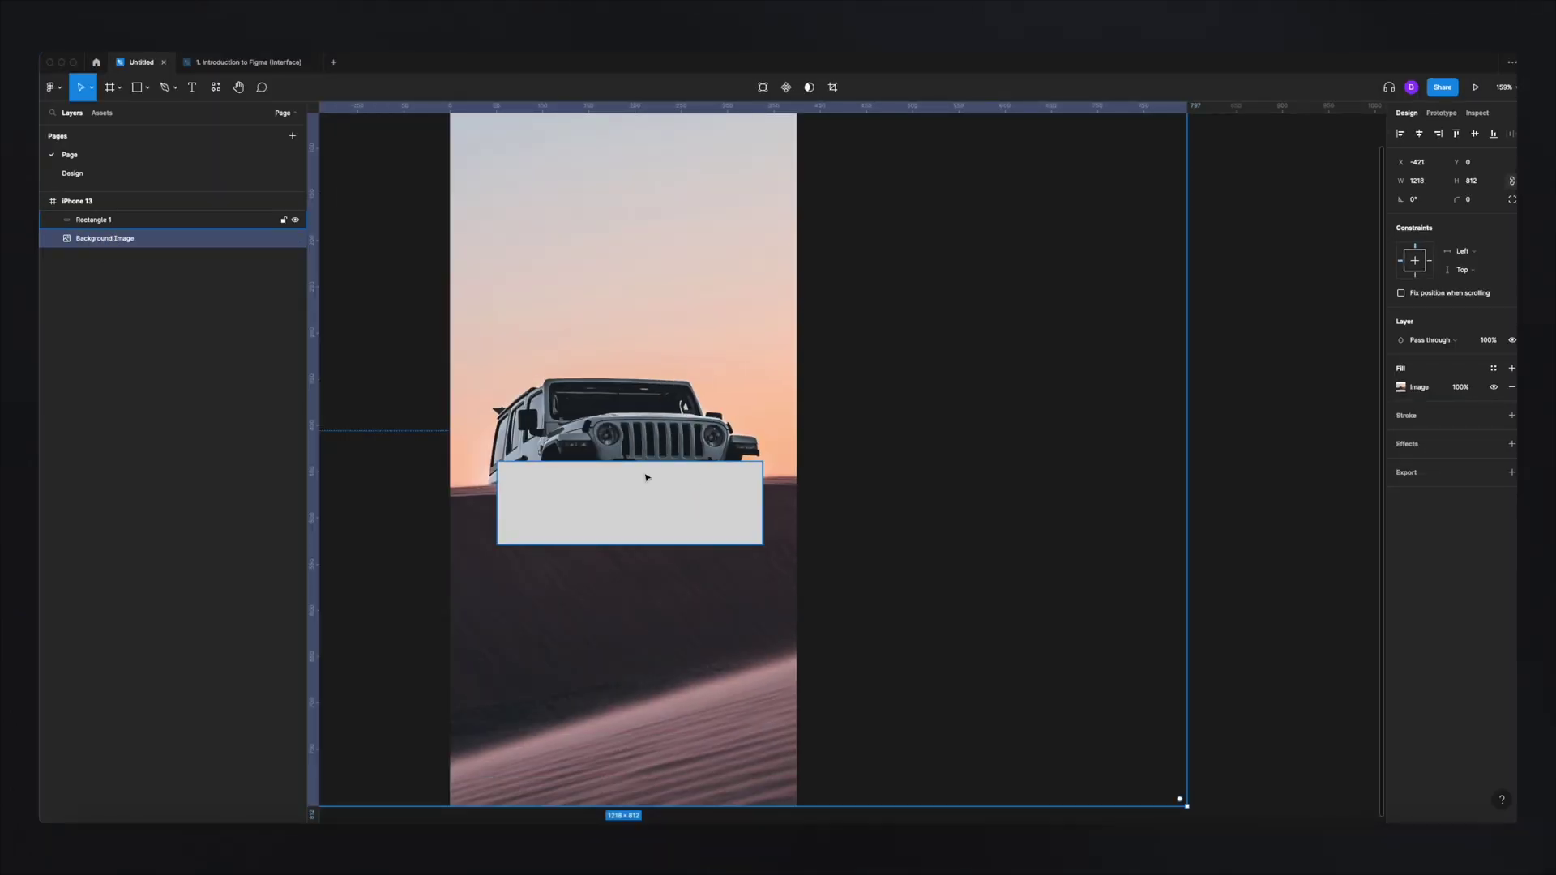
click(100, 222)
double_click(110, 222)
click(120, 224)
key(BackSpace)
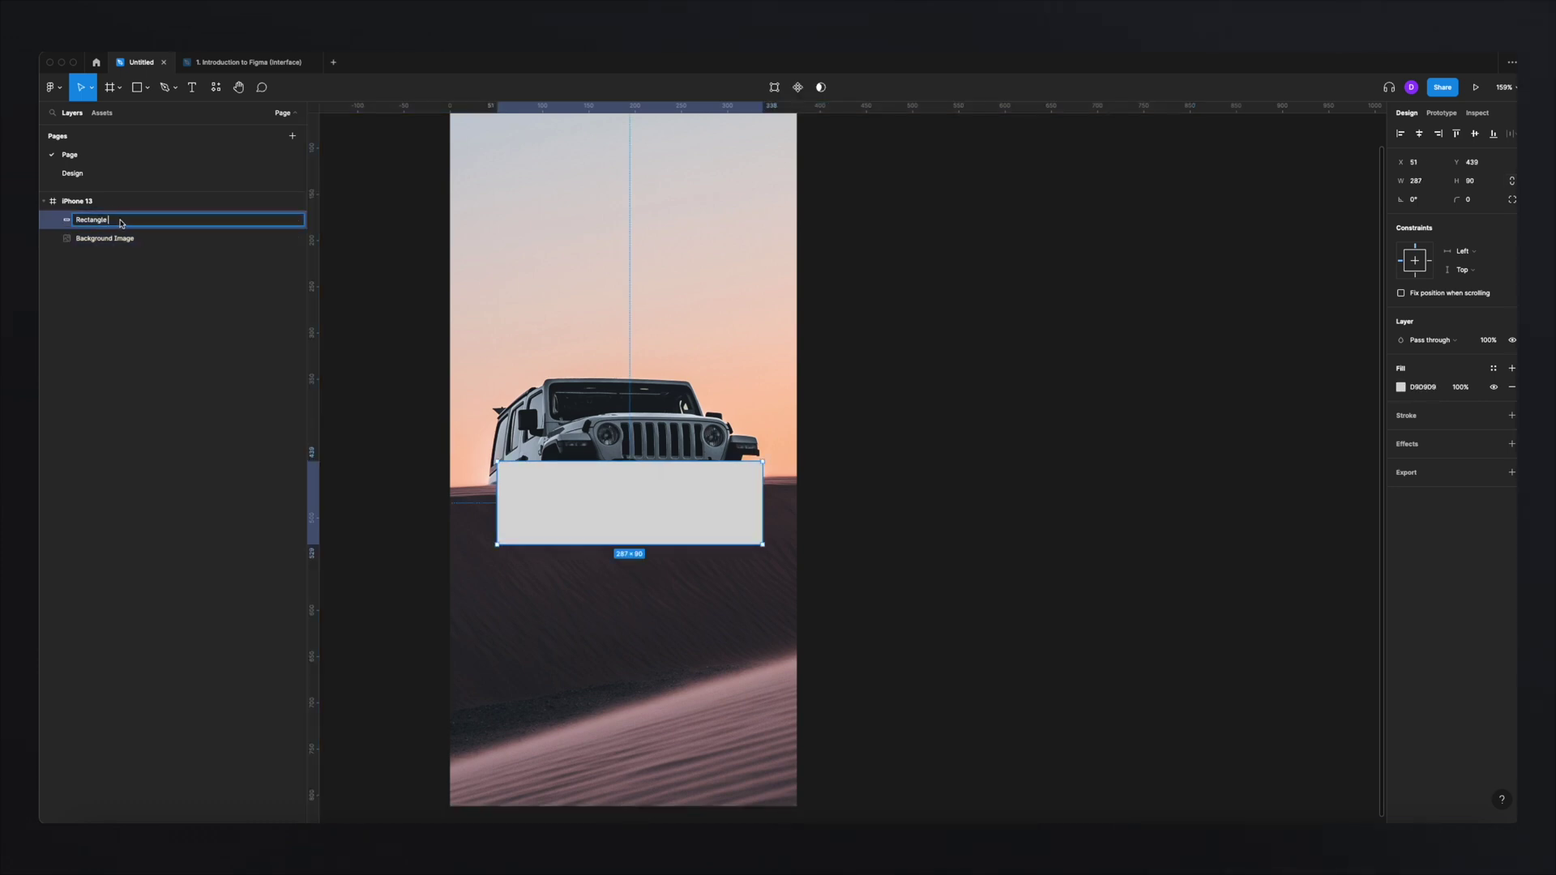
key(Return)
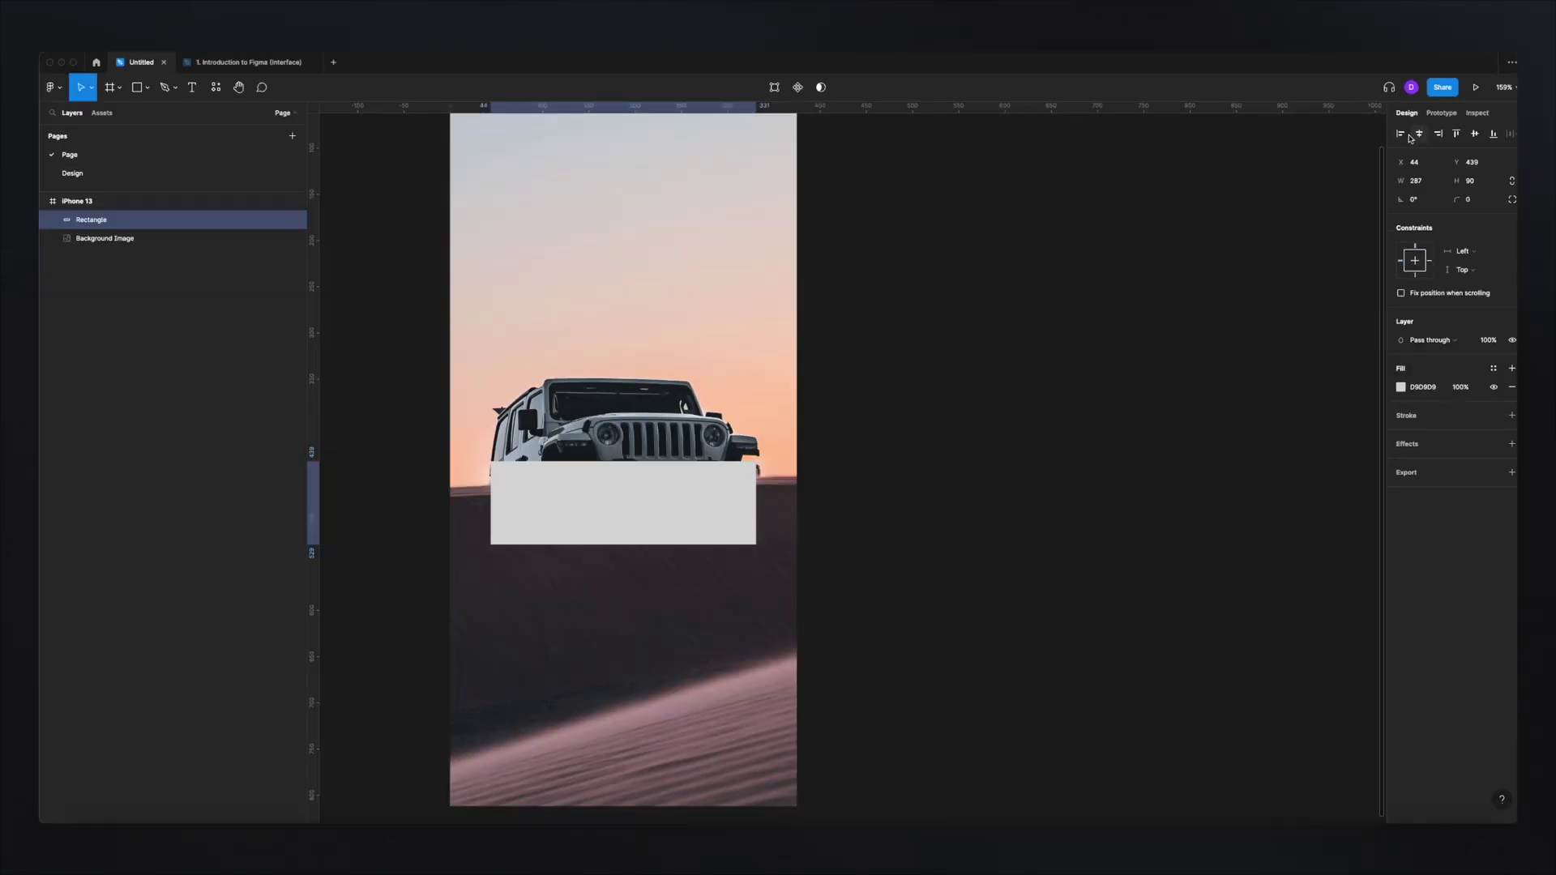
- Try the horizontal alignment options on the rectangle and centre it horizontally in the frame
click(1286, 209)
click(1419, 135)
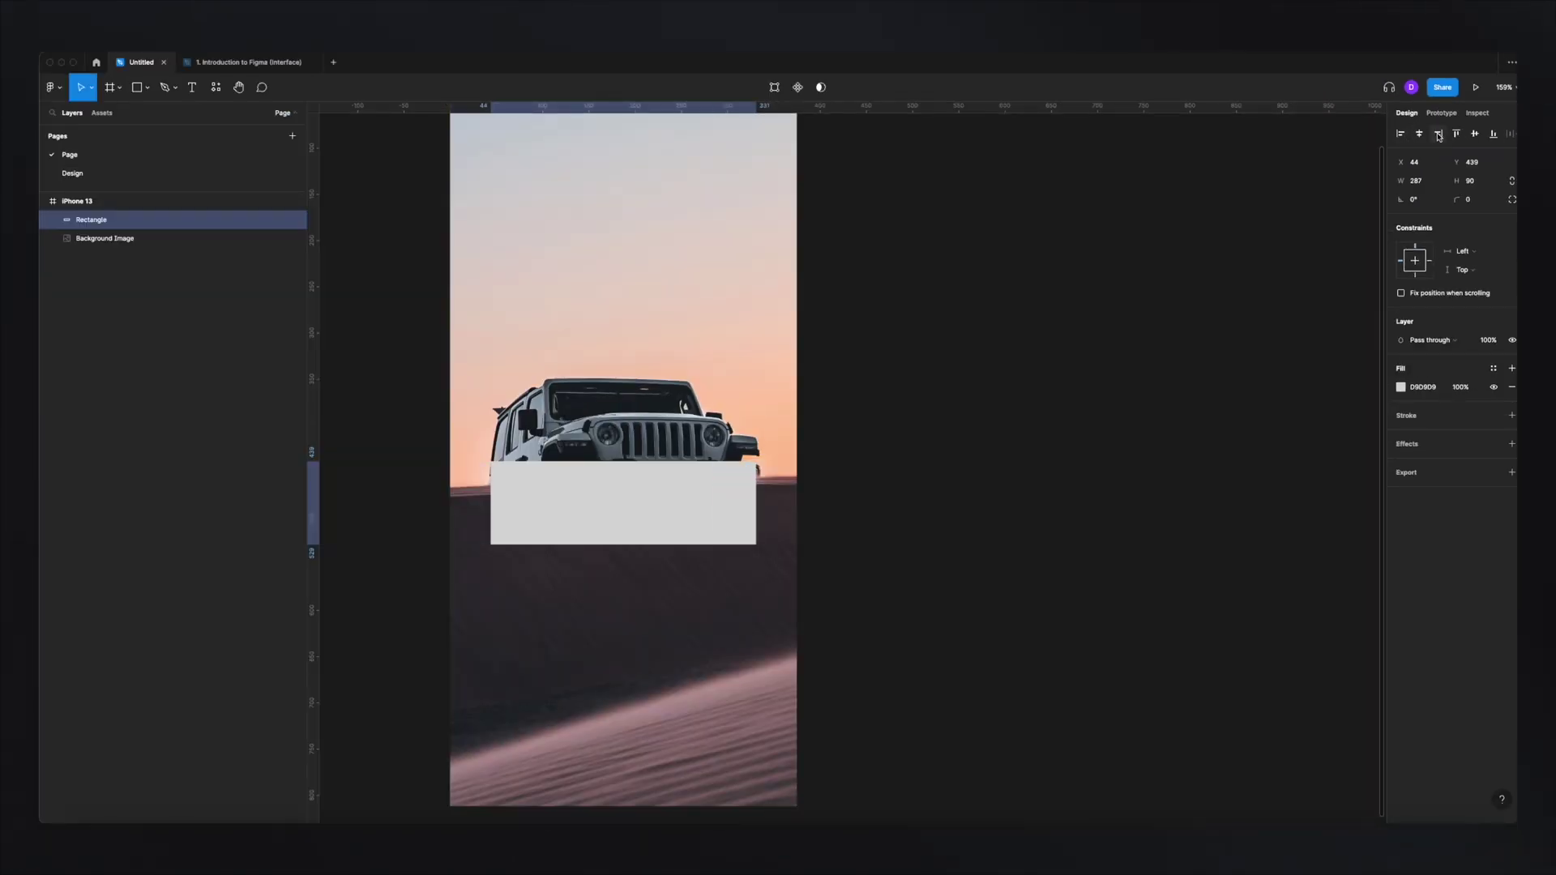
click(1438, 134)
click(1419, 135)
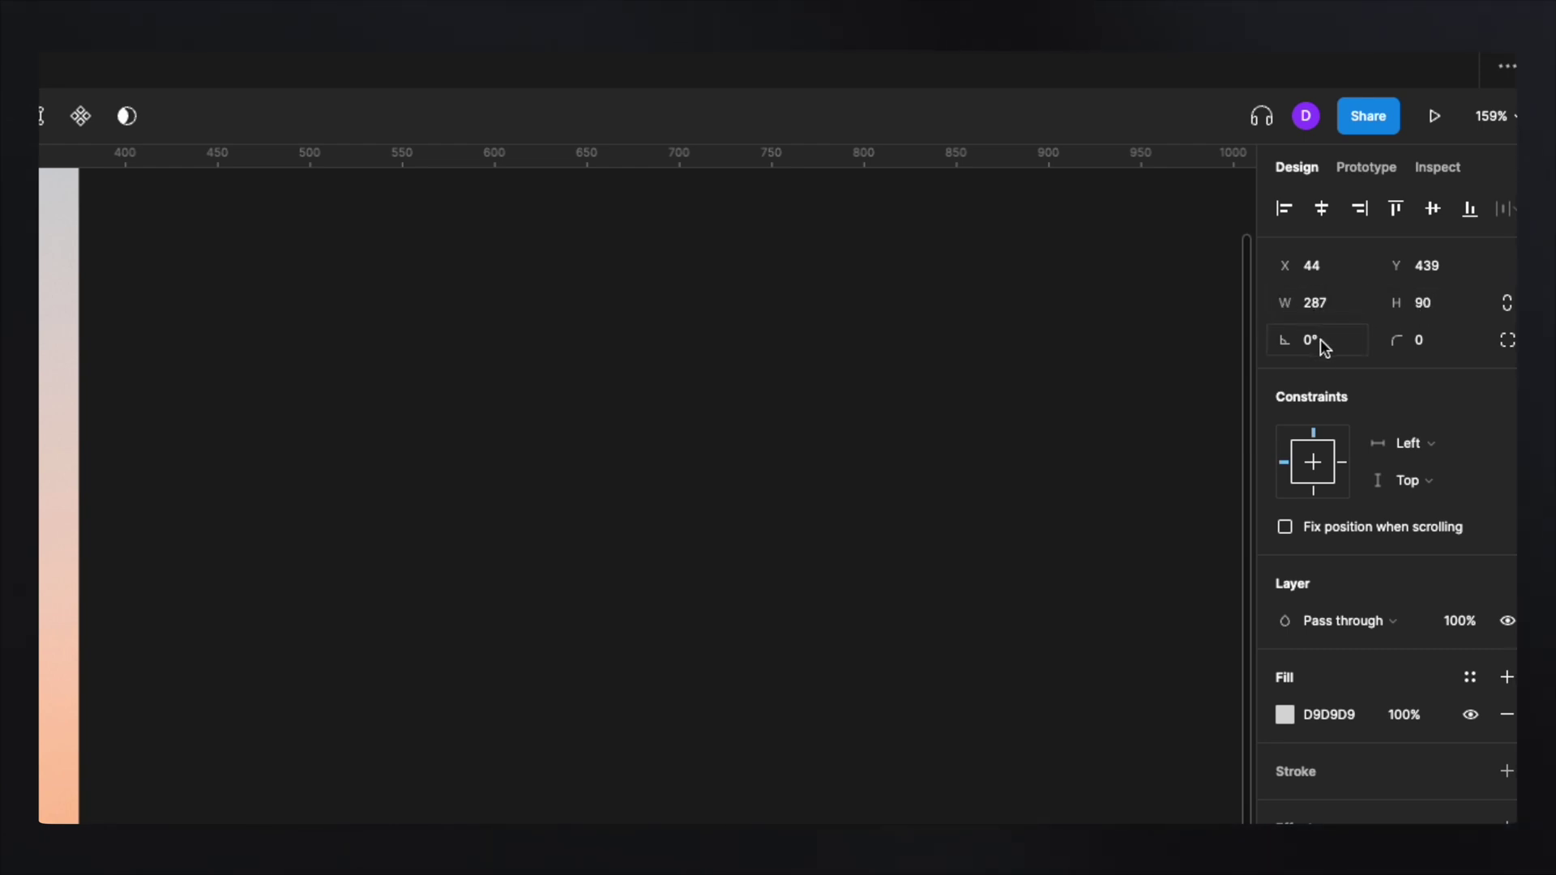
- Rotate the rectangle by 10° and set its rotation back to 0°
click(1322, 340)
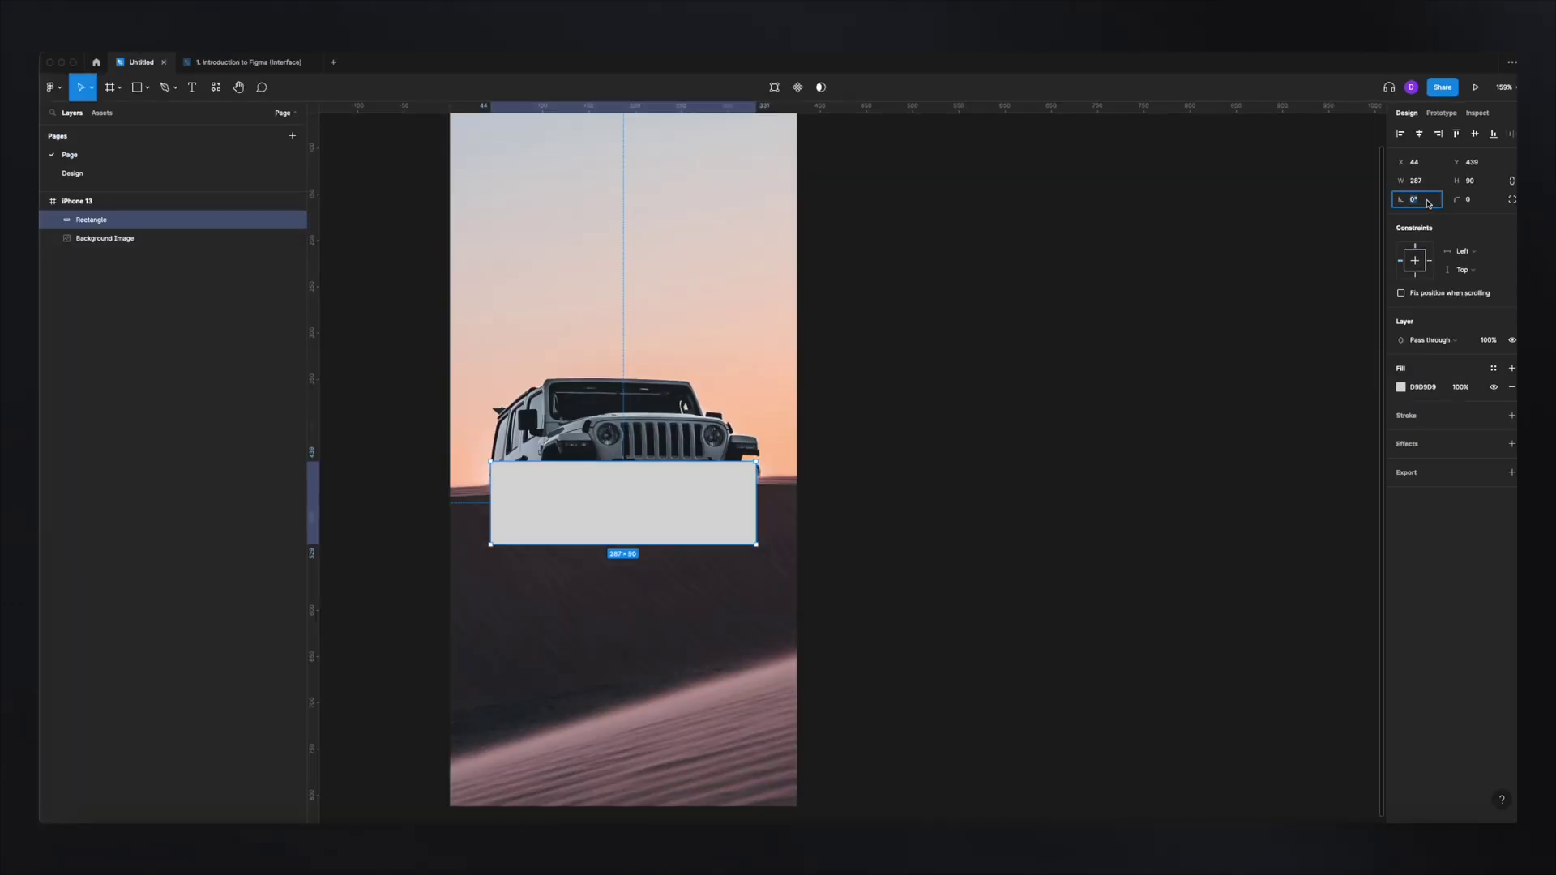
text(10)
key(Return)
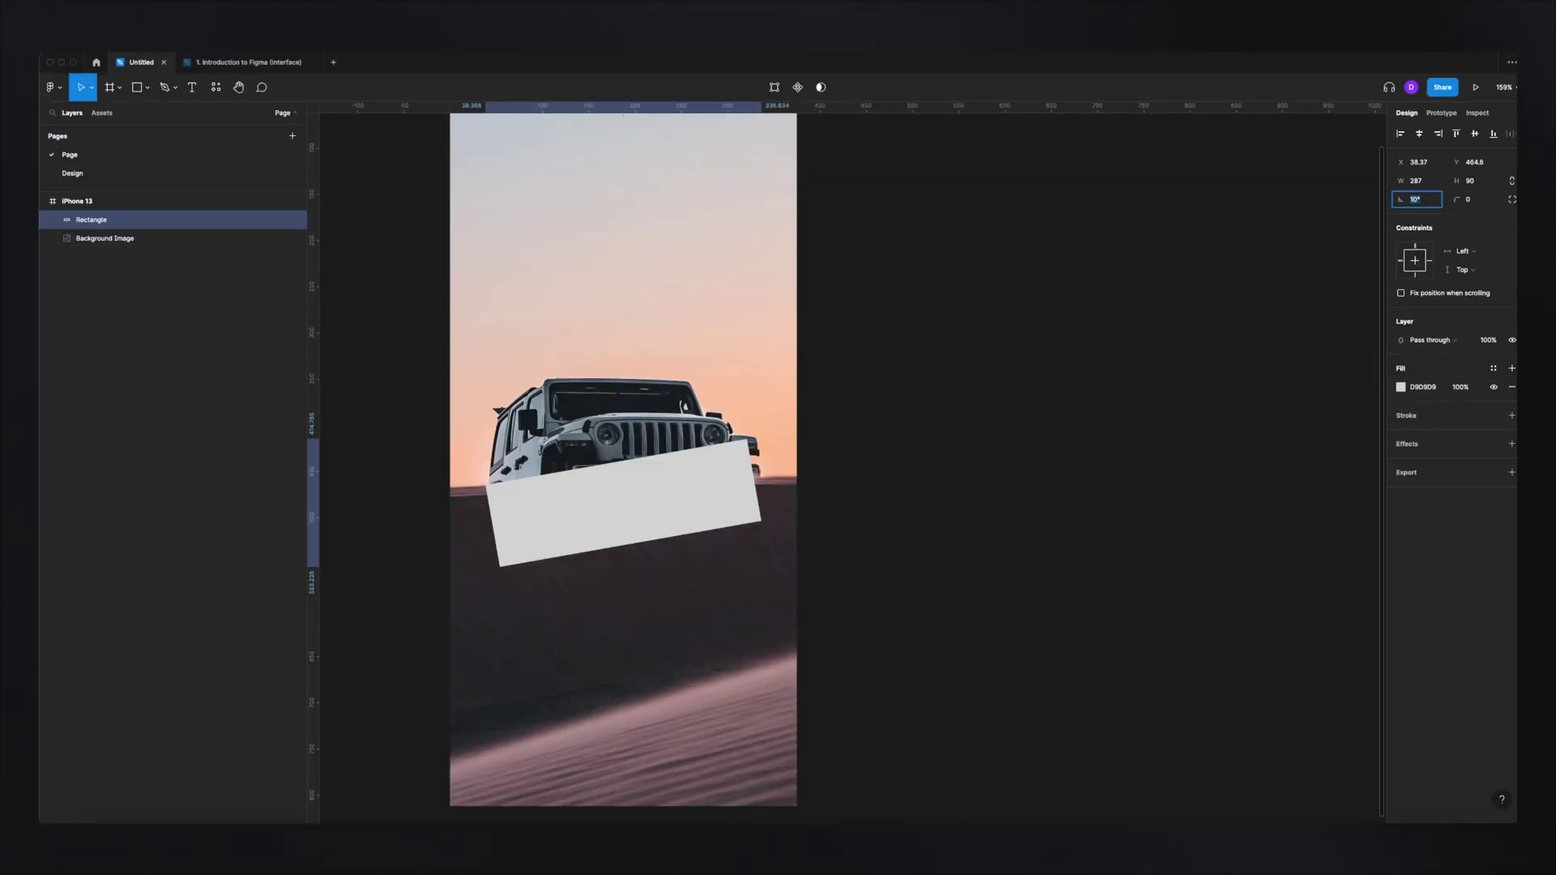
text(0)
key(Return)
- Set the rectangle's corner radius to 10
click(1473, 204)
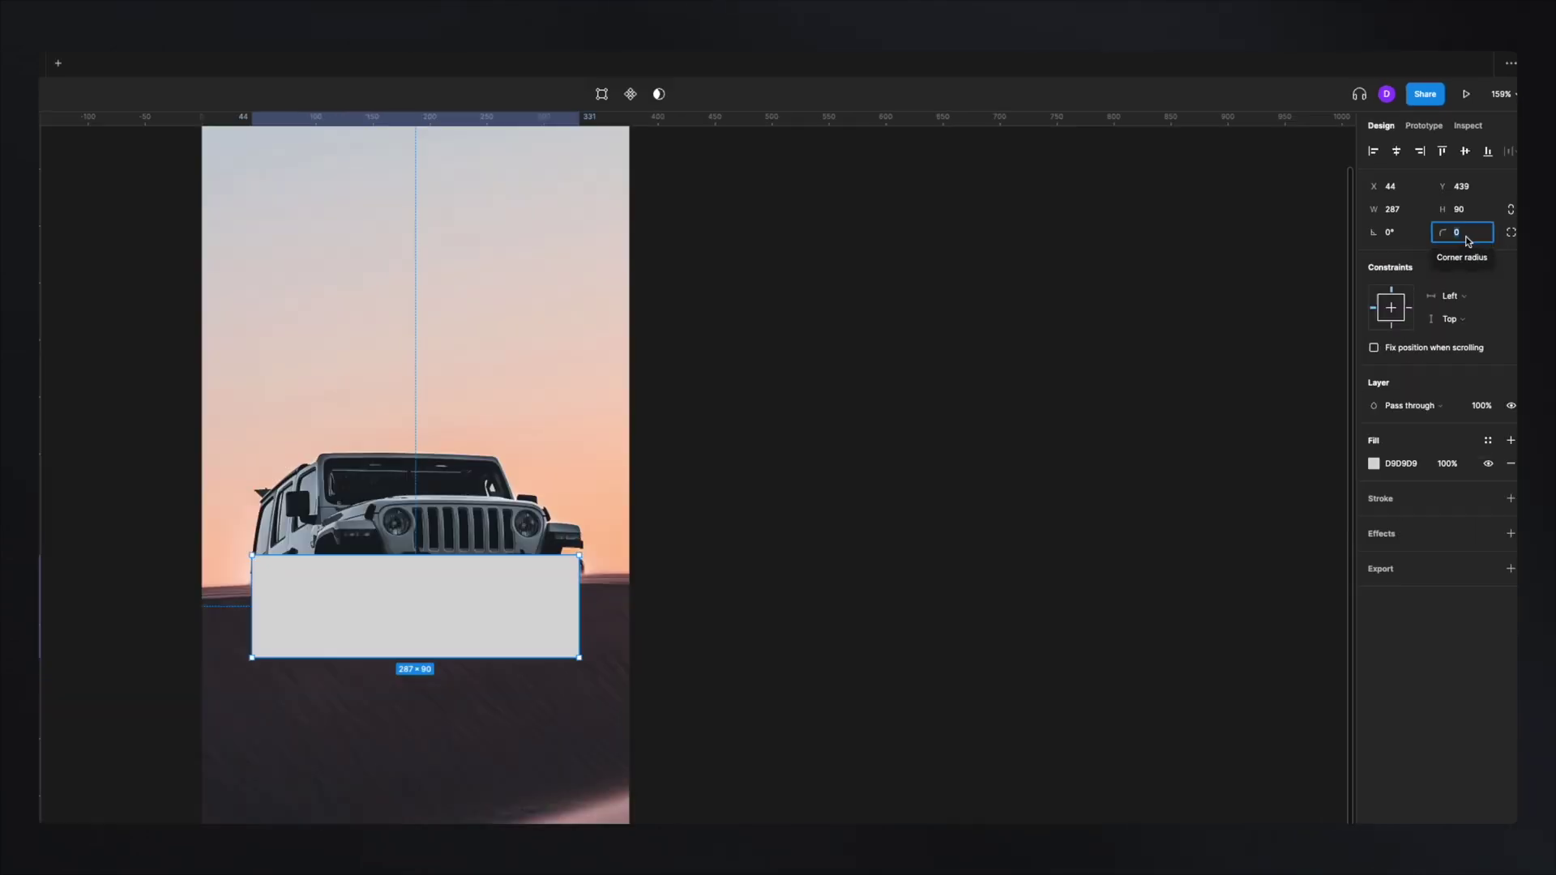
text(15)
key(Return)
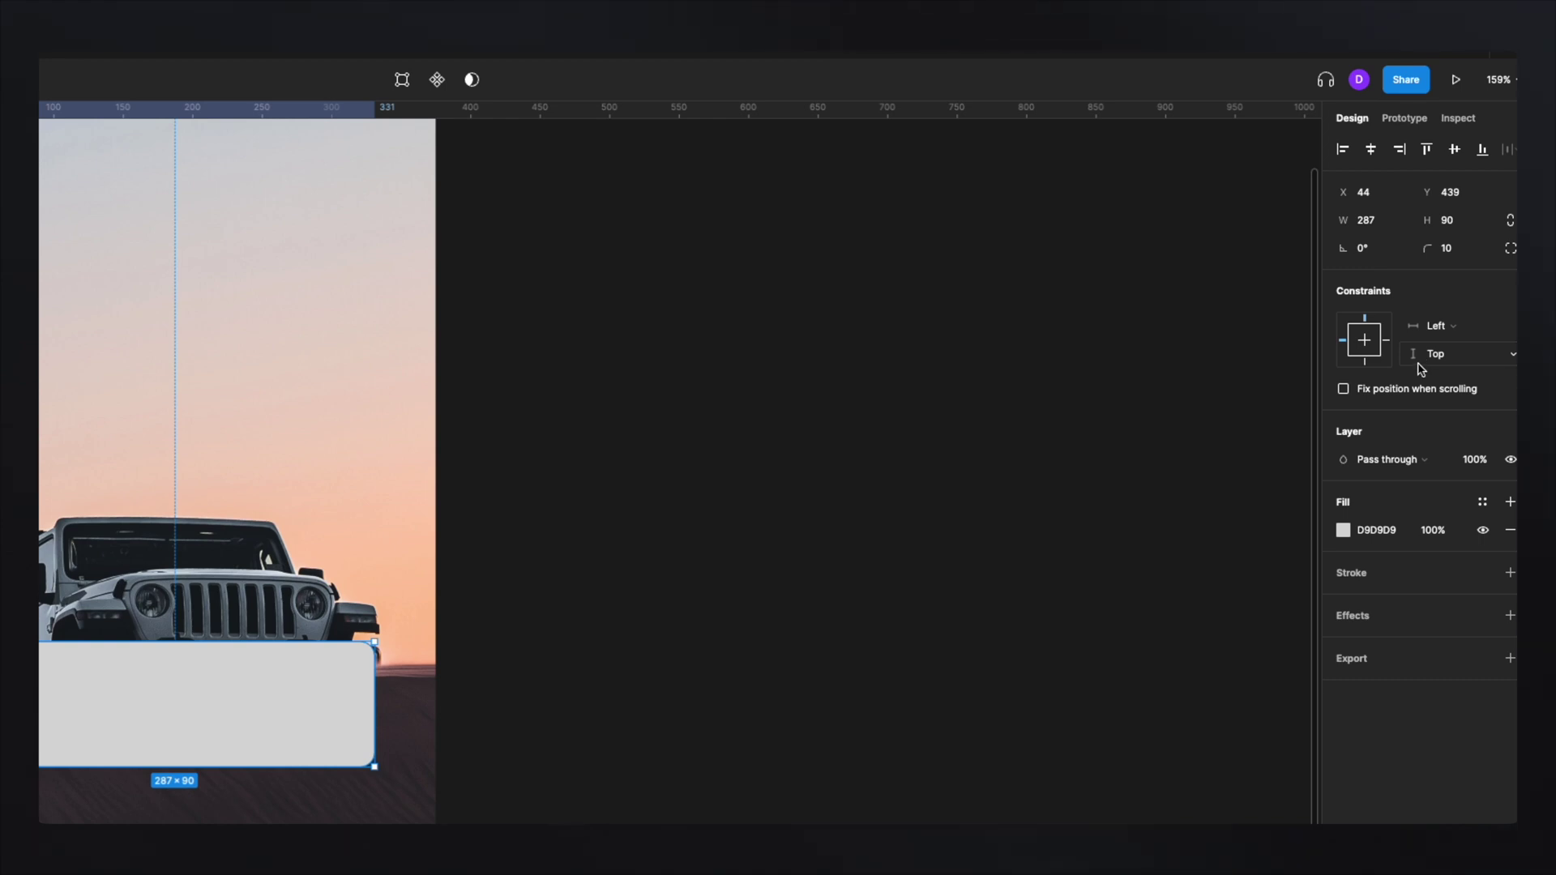
- Try the Darken and Color burn blend modes on the rectangle and set its blend mode to Normal
click(1418, 465)
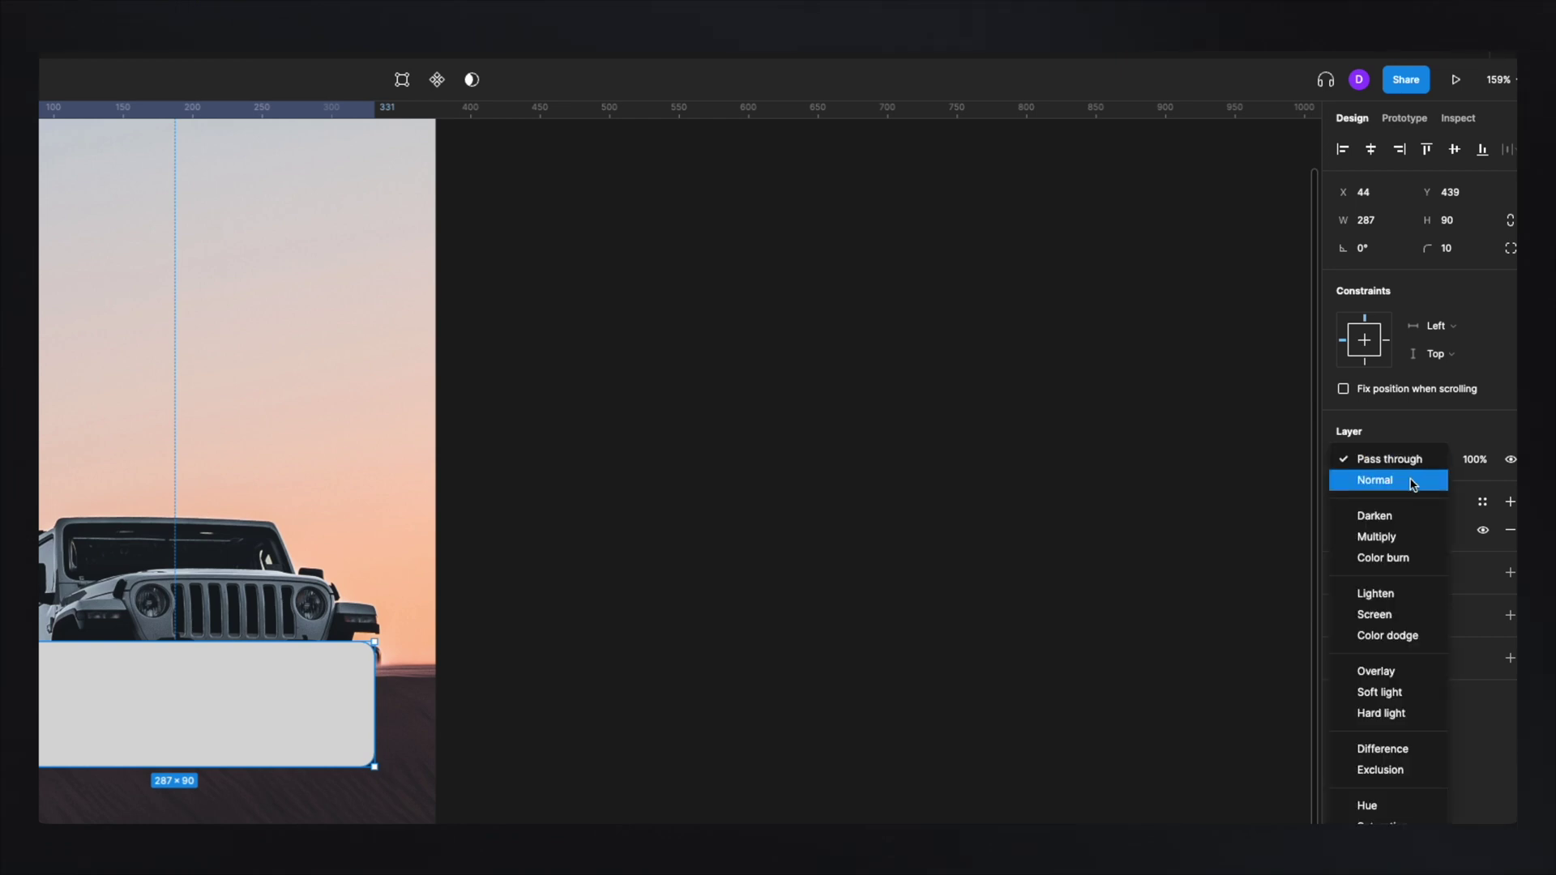
click(1412, 479)
click(1410, 464)
click(1405, 494)
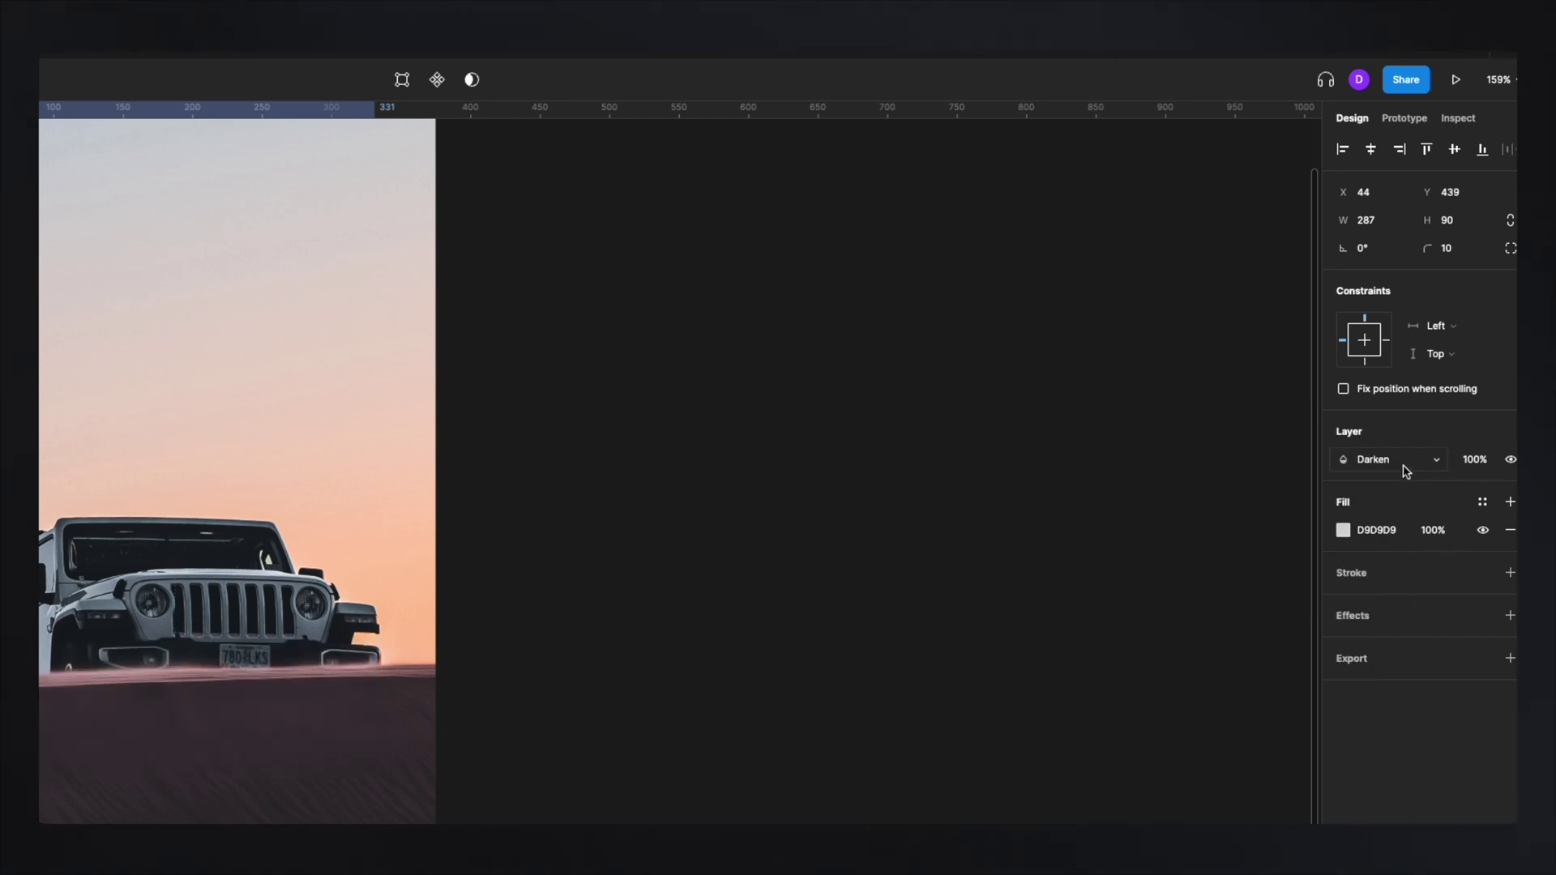
click(1409, 469)
click(1397, 503)
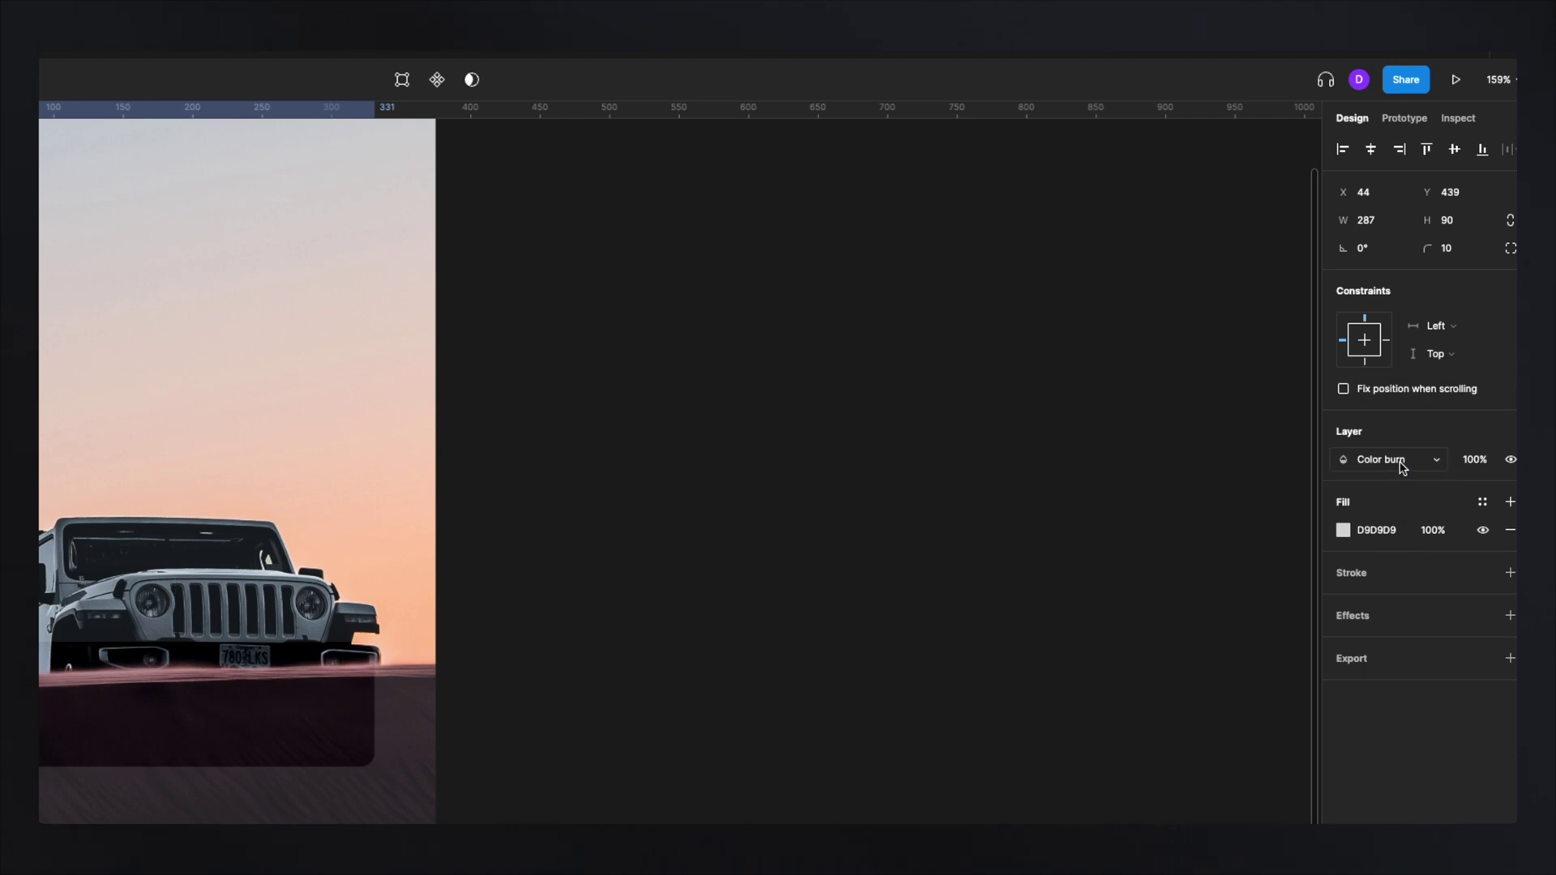
click(1406, 465)
click(1404, 381)
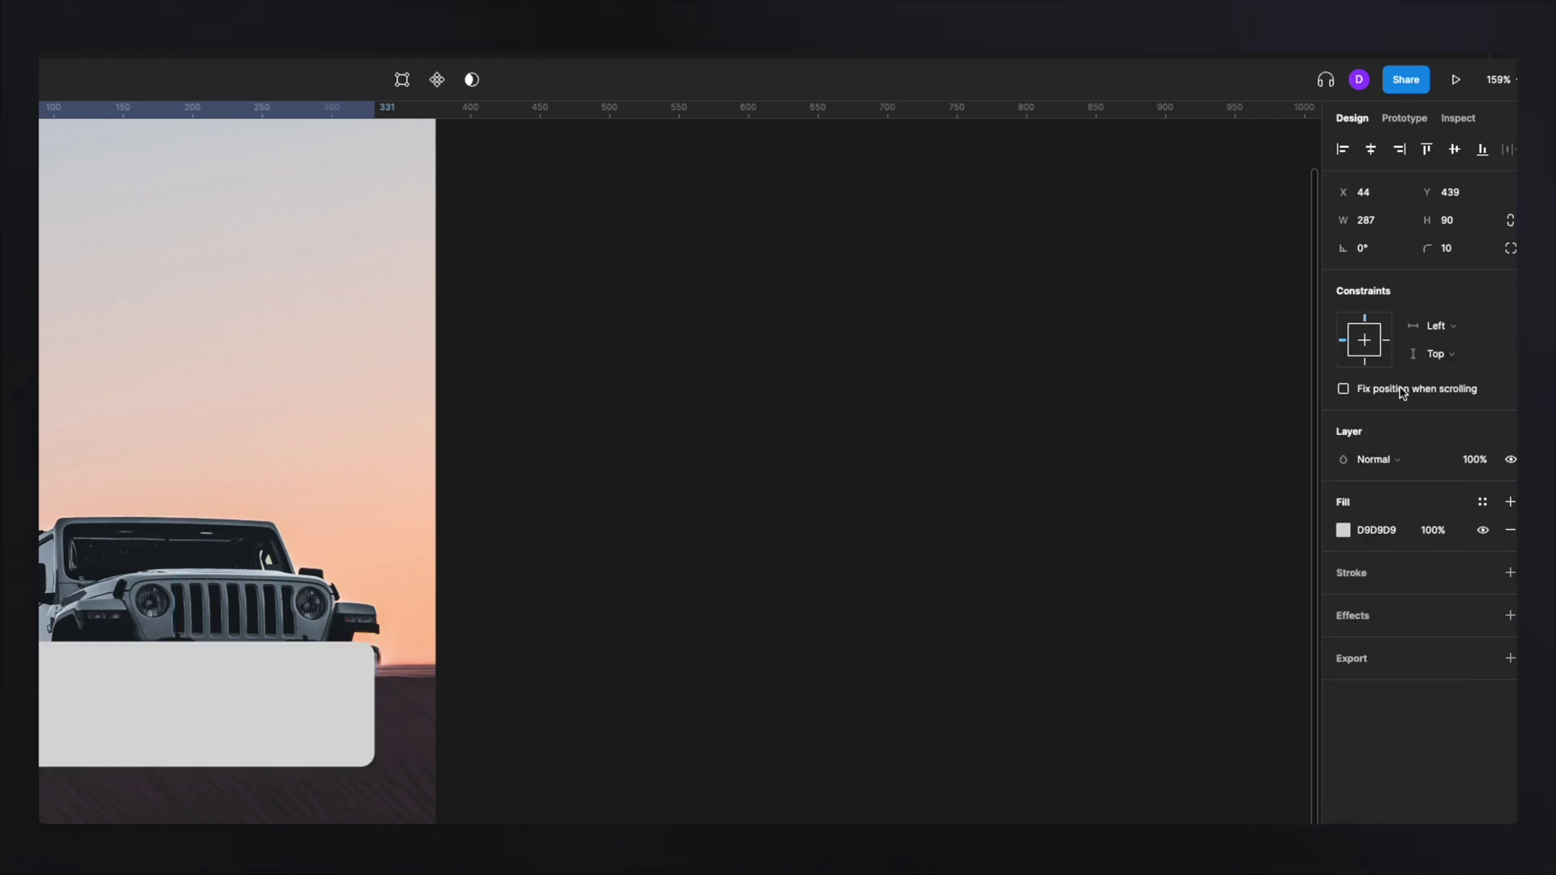
click(1400, 462)
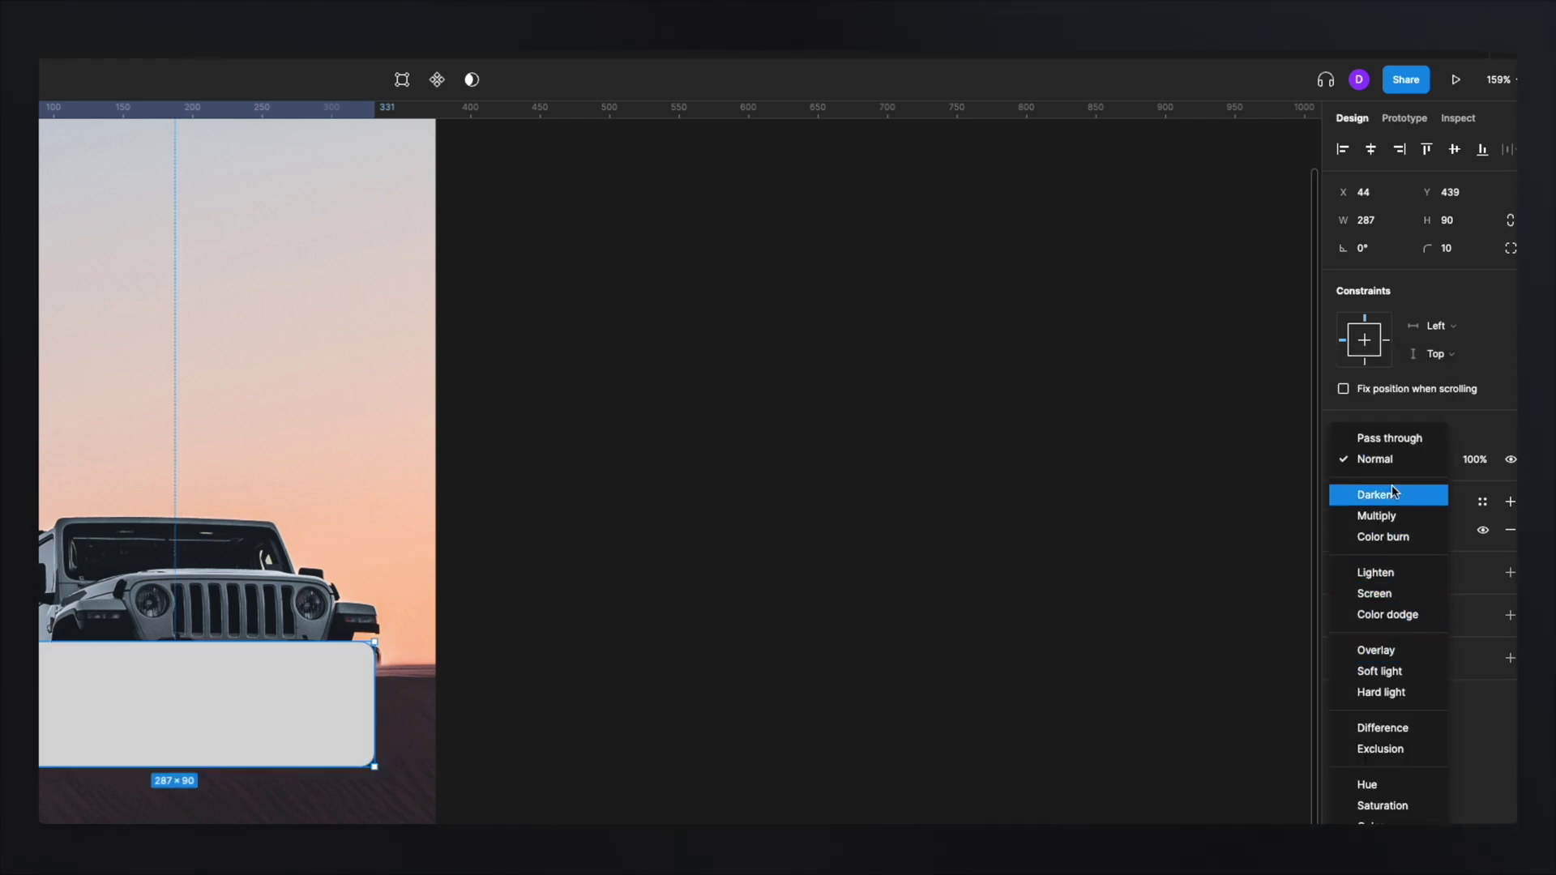
click(1402, 461)
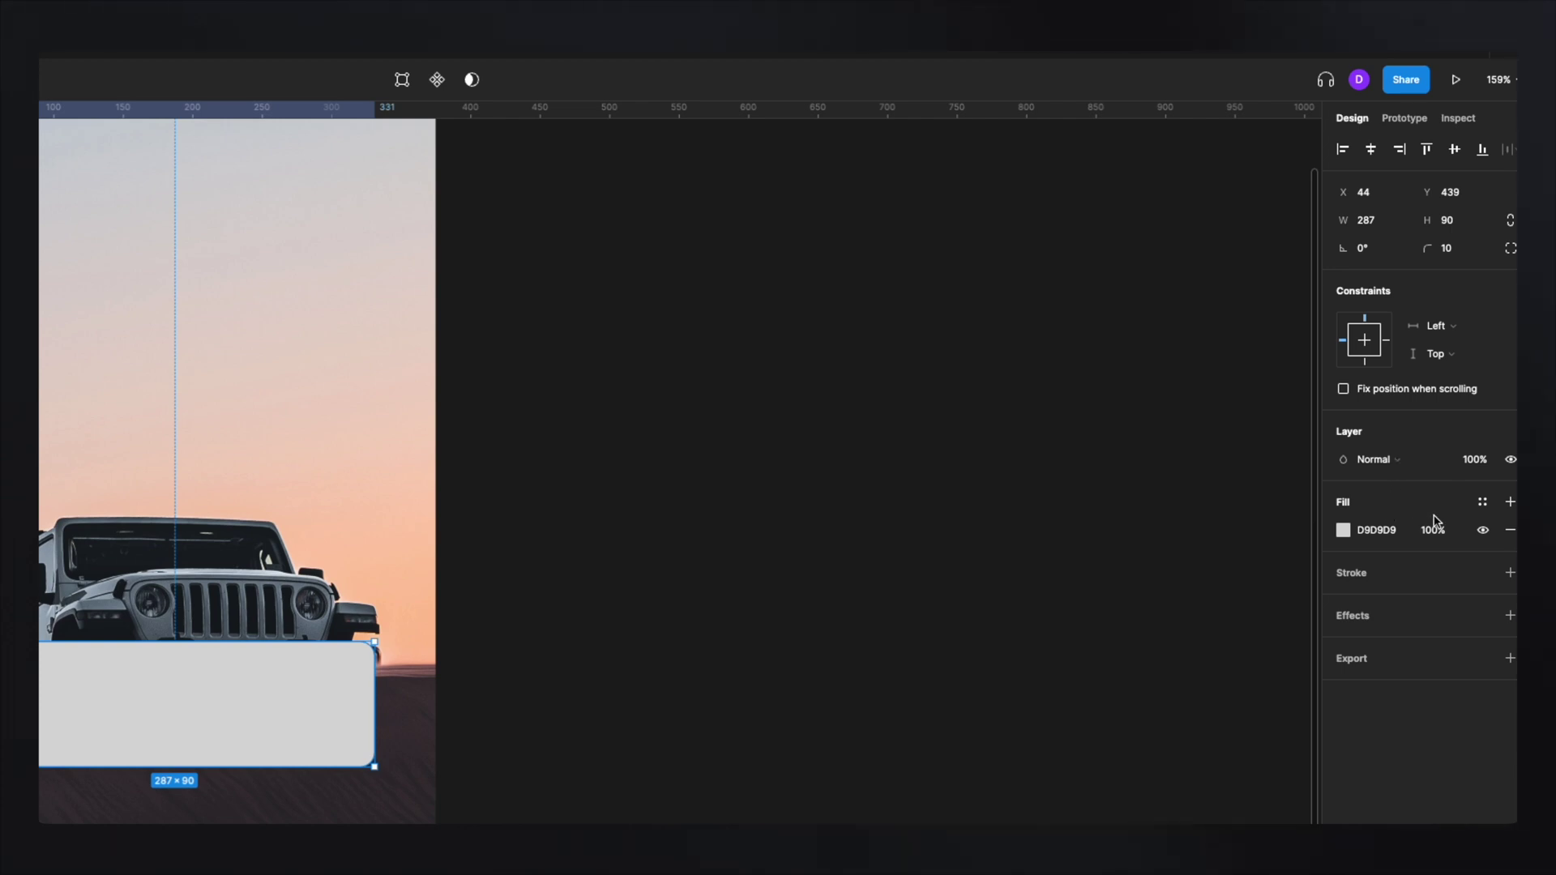
- Change the rectangle's fill to red F14949 and add two more fills of black 000000 at 20% above it
click(1343, 530)
click(1207, 590)
drag(1207, 589, 1259, 563)
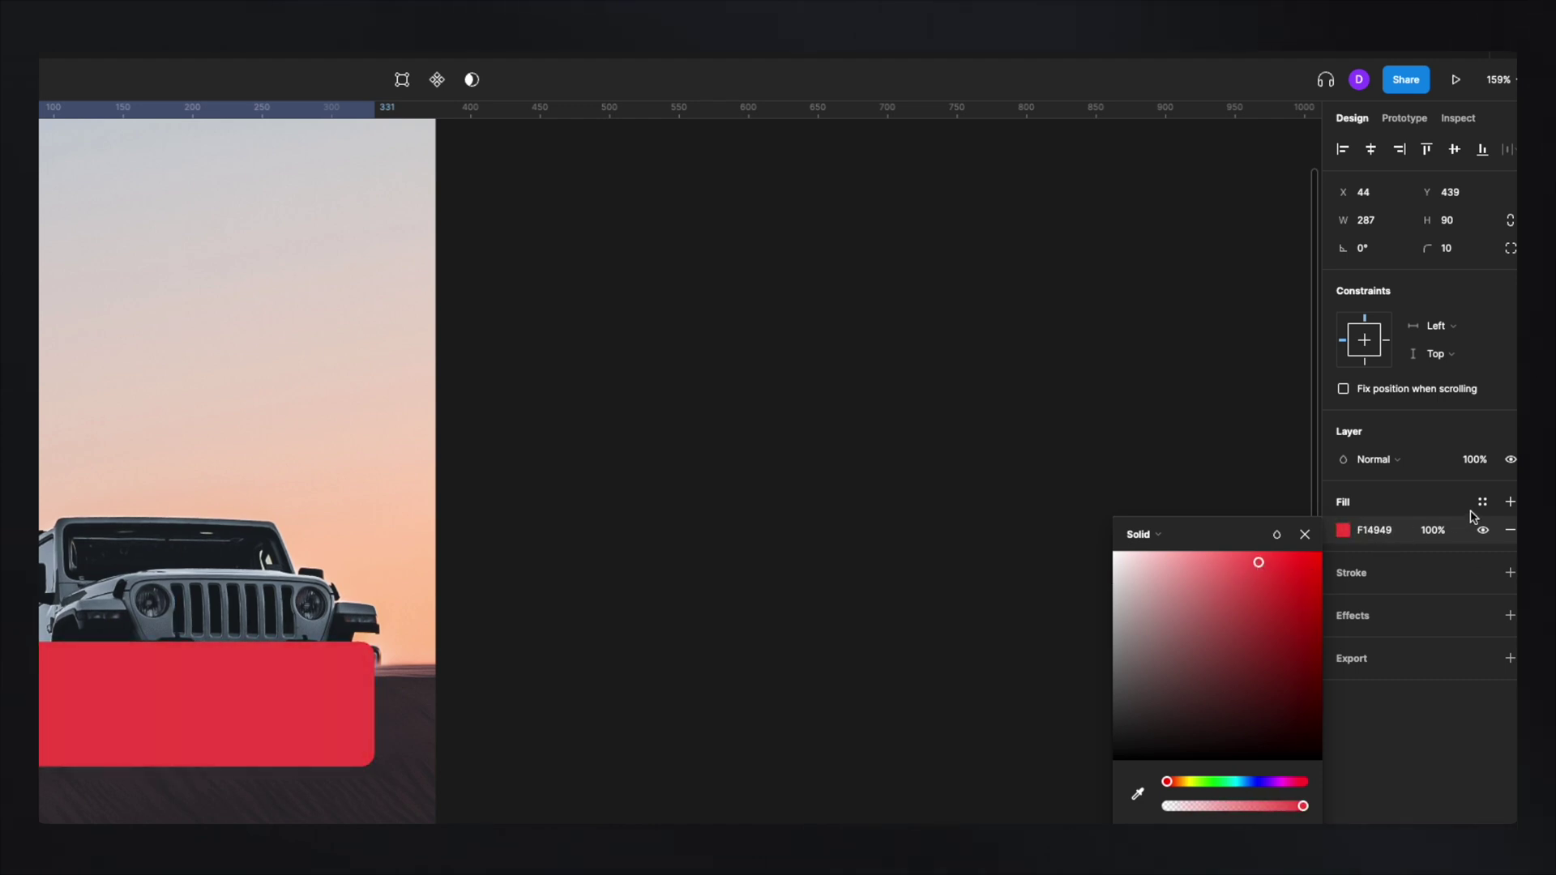
click(1510, 503)
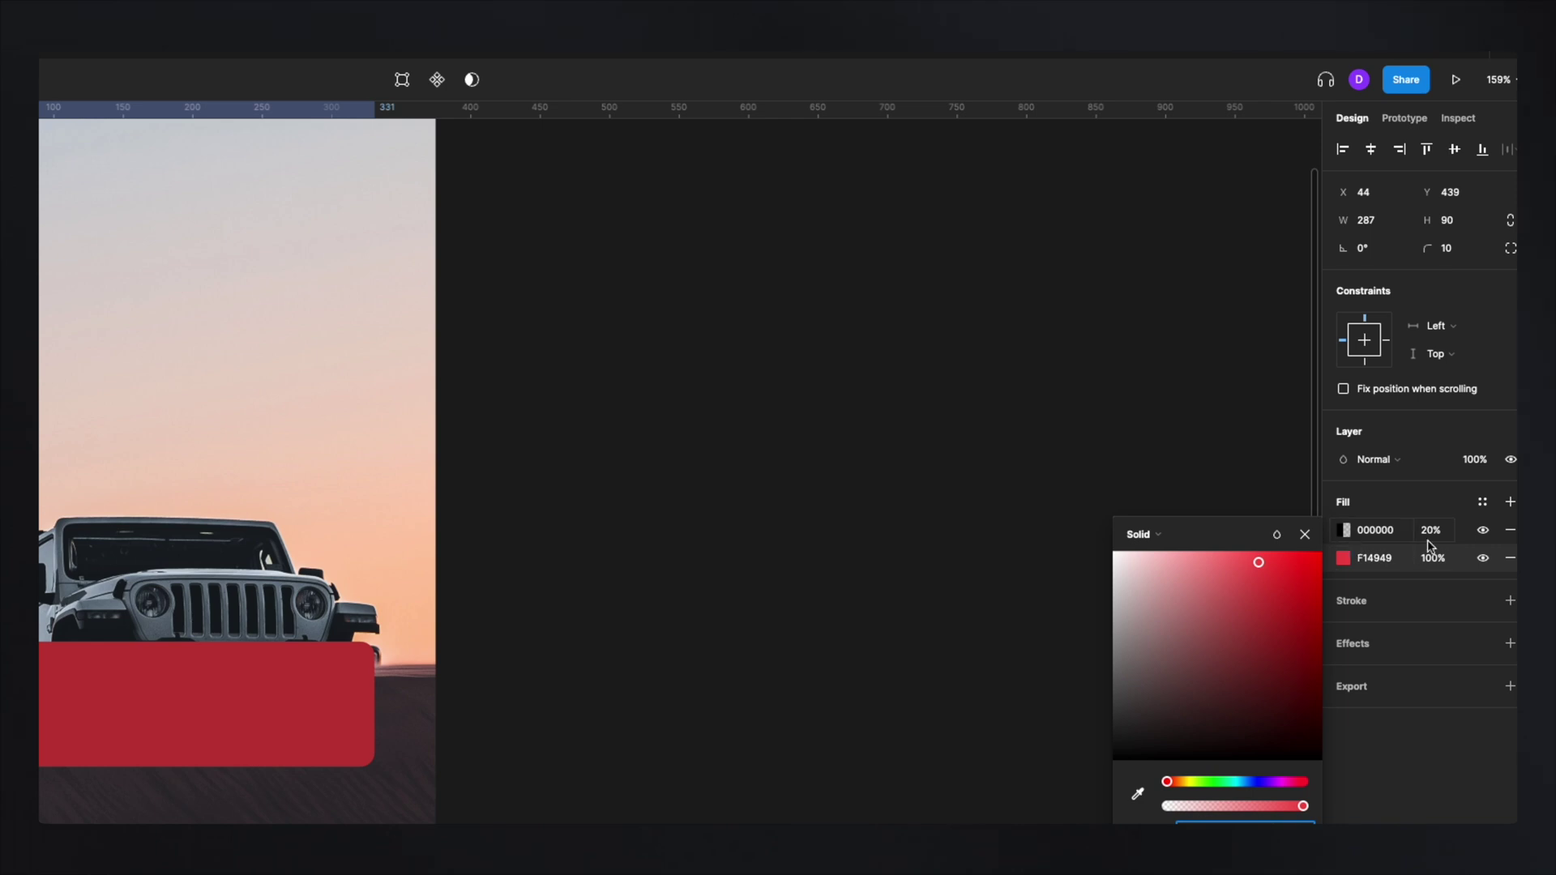
click(1510, 503)
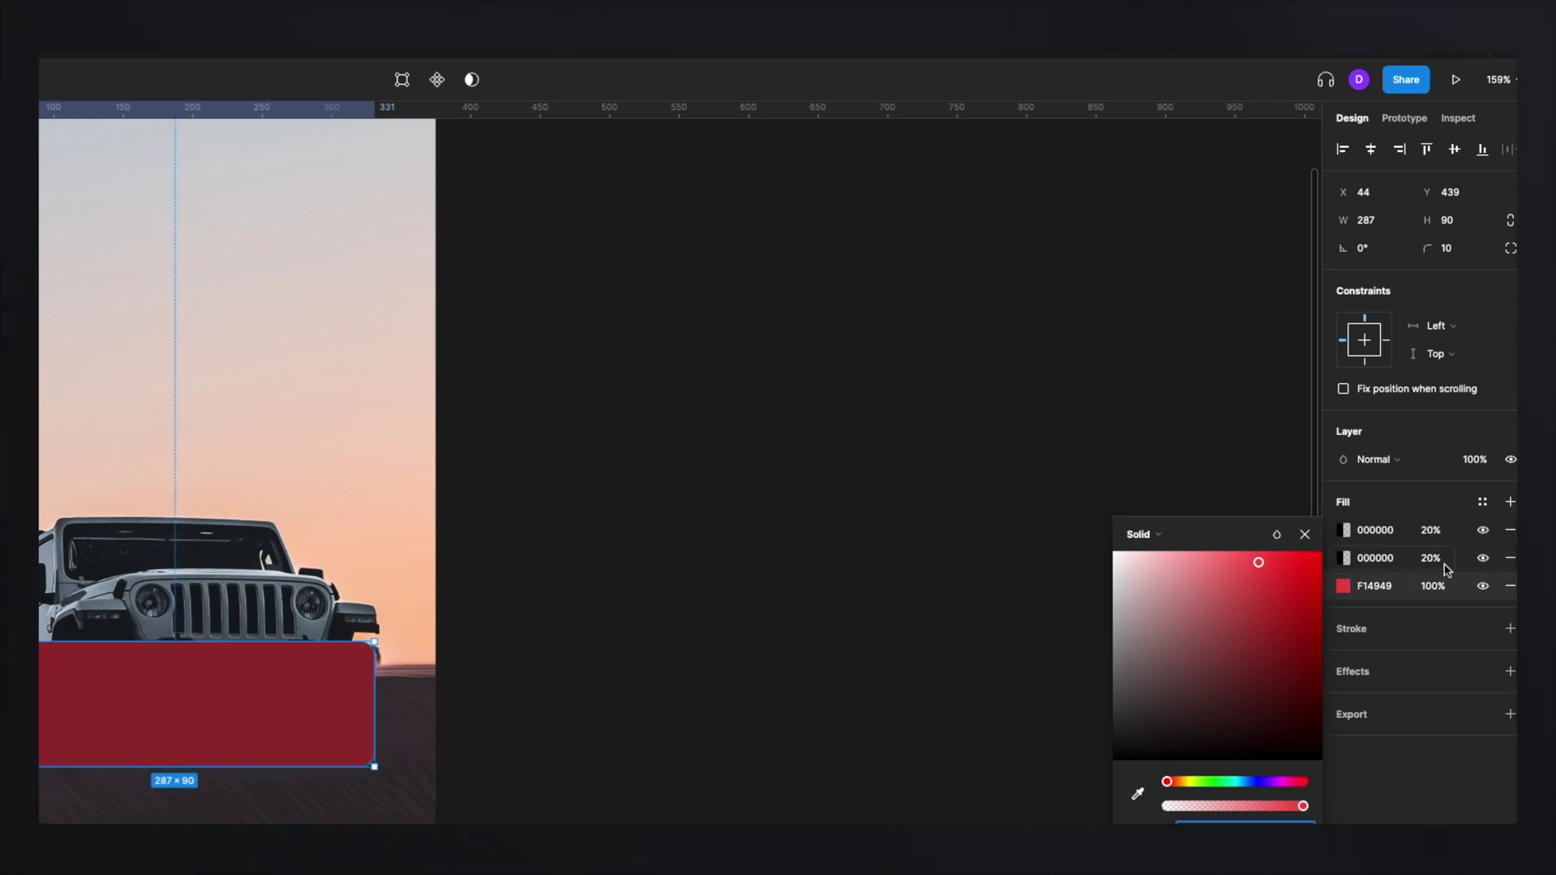
- Remove all of the rectangle's fills and add a black 000000 inside stroke of width 1
click(1511, 585)
click(1511, 585)
click(1510, 558)
click(1511, 530)
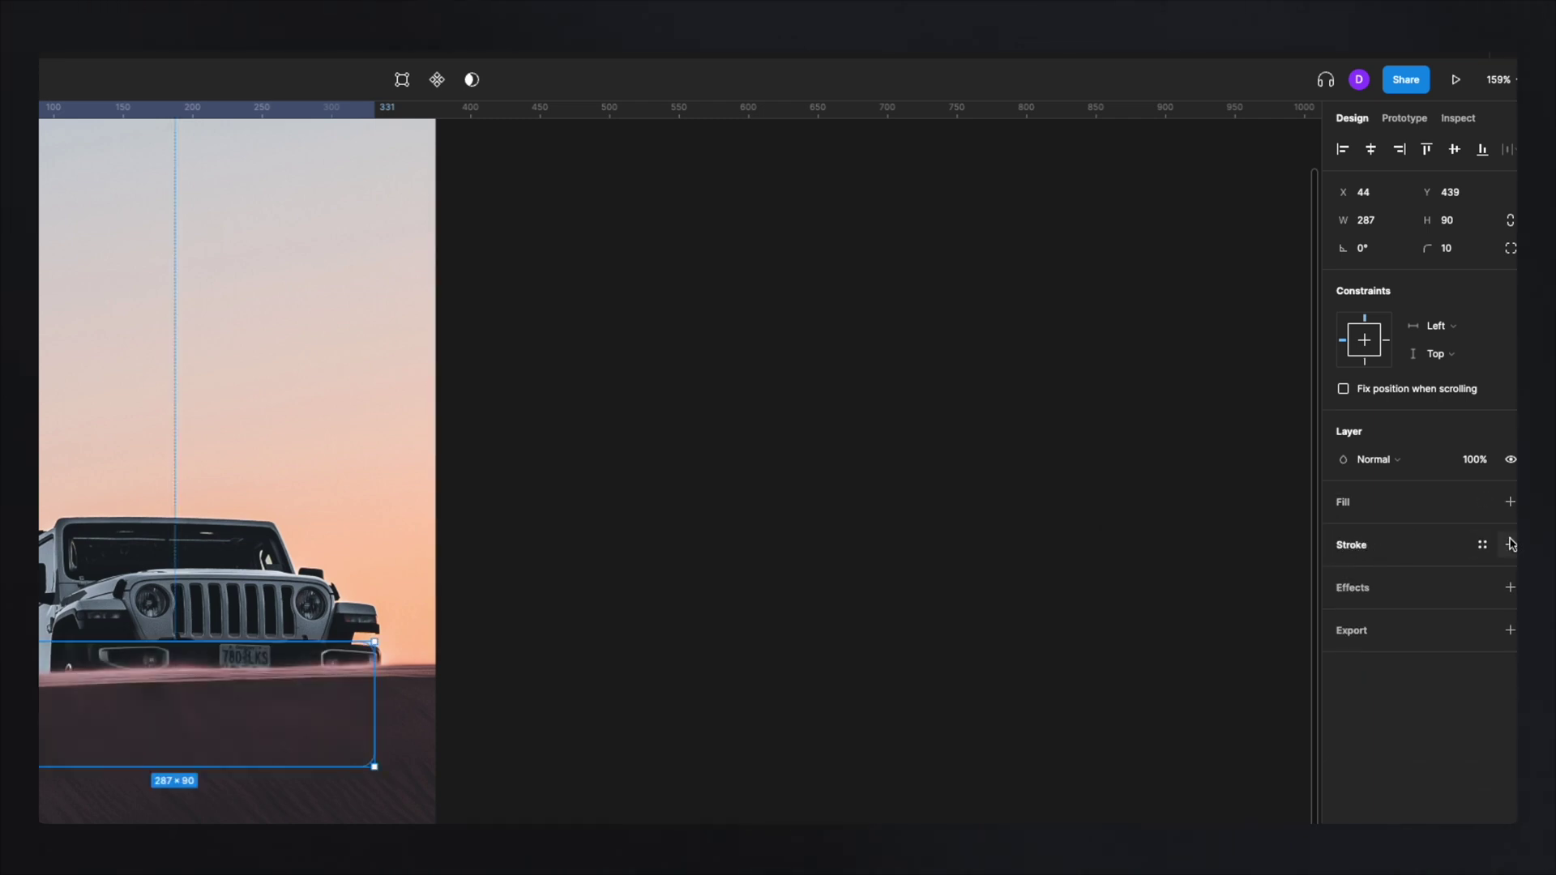
click(1510, 545)
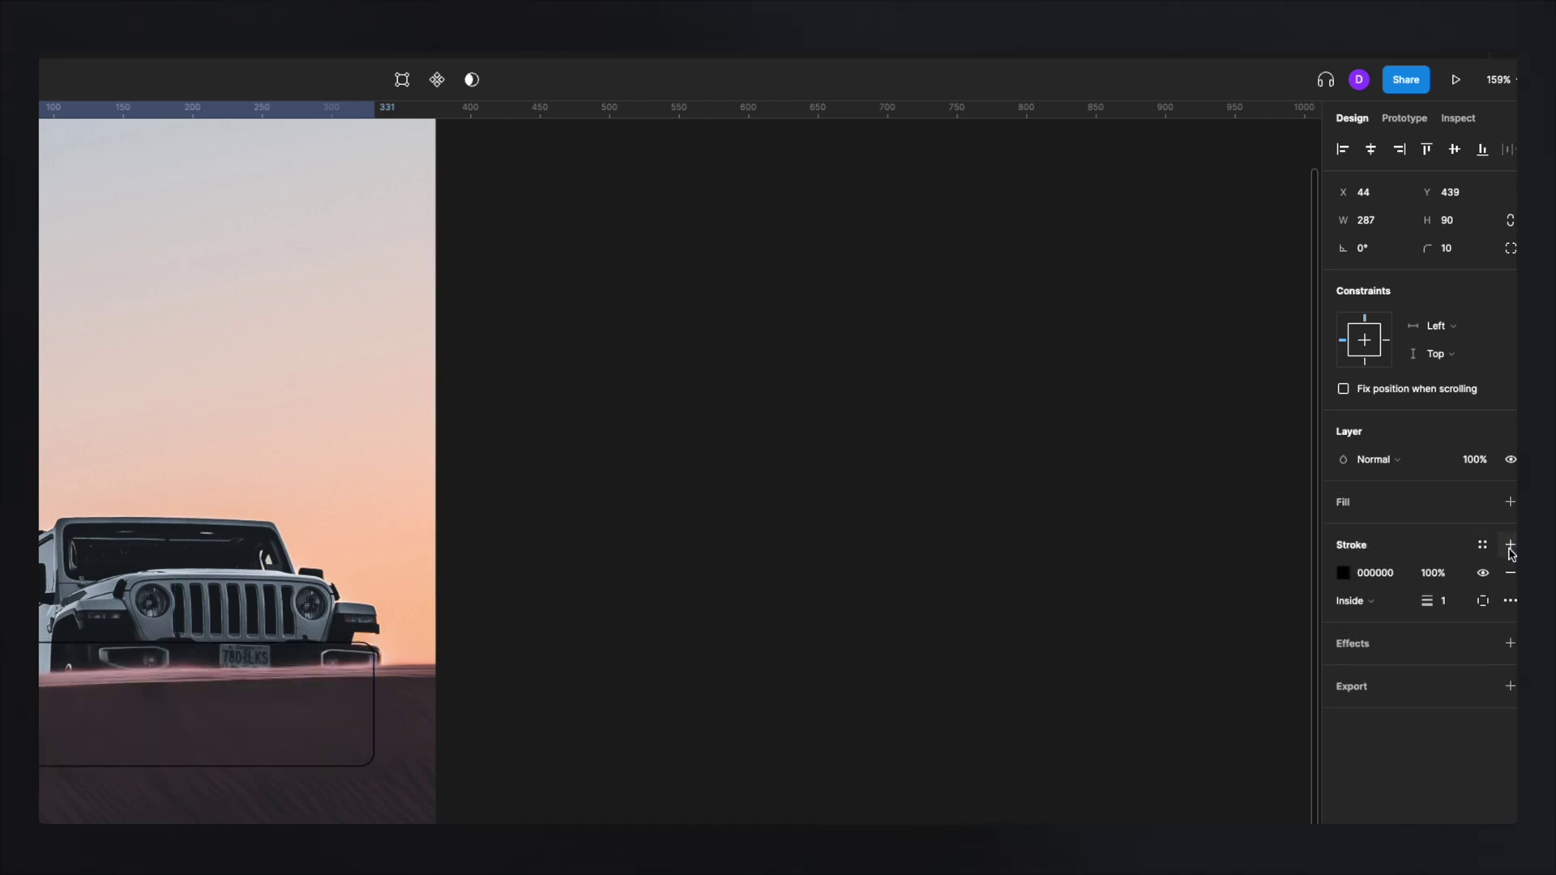
- Look through the stroke alignment options, keep the rectangle's stroke Inside, and add a drop shadow effect to the rectangle
click(1373, 600)
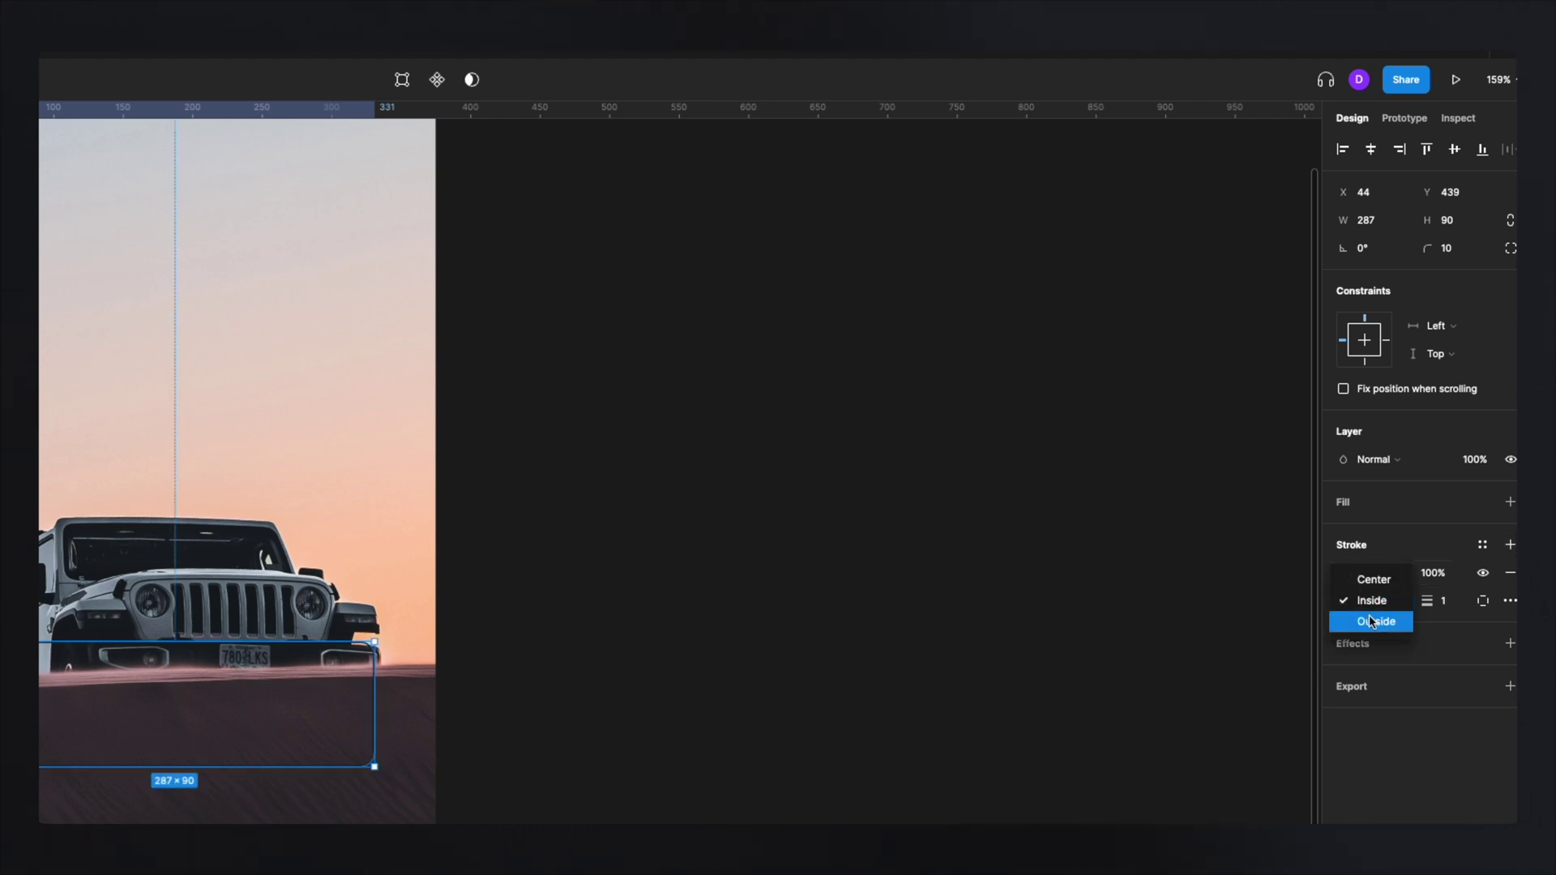
click(1375, 601)
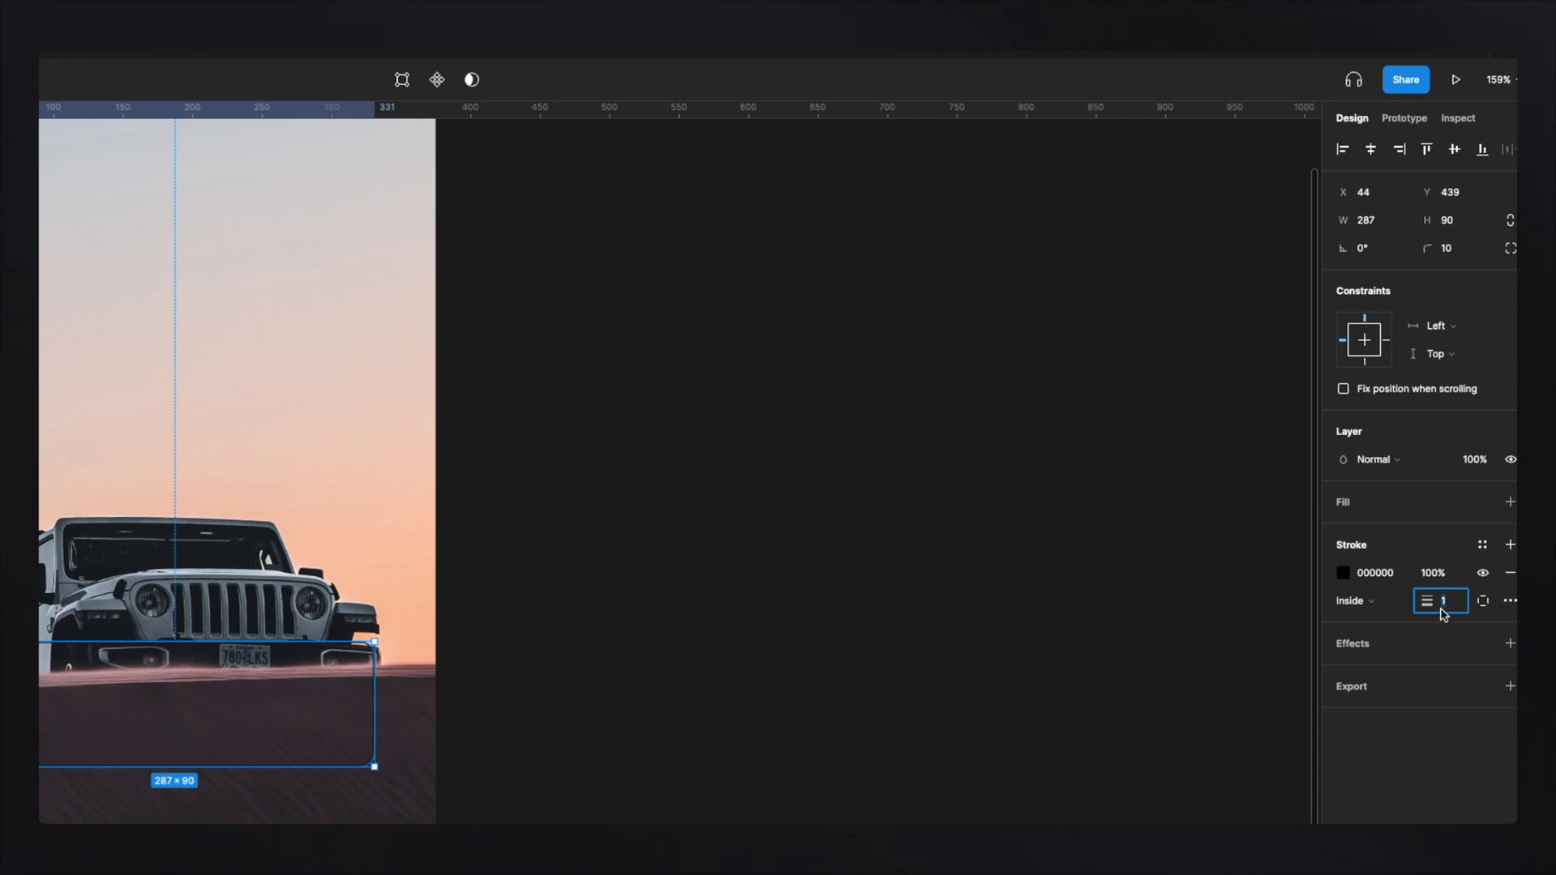
click(1428, 648)
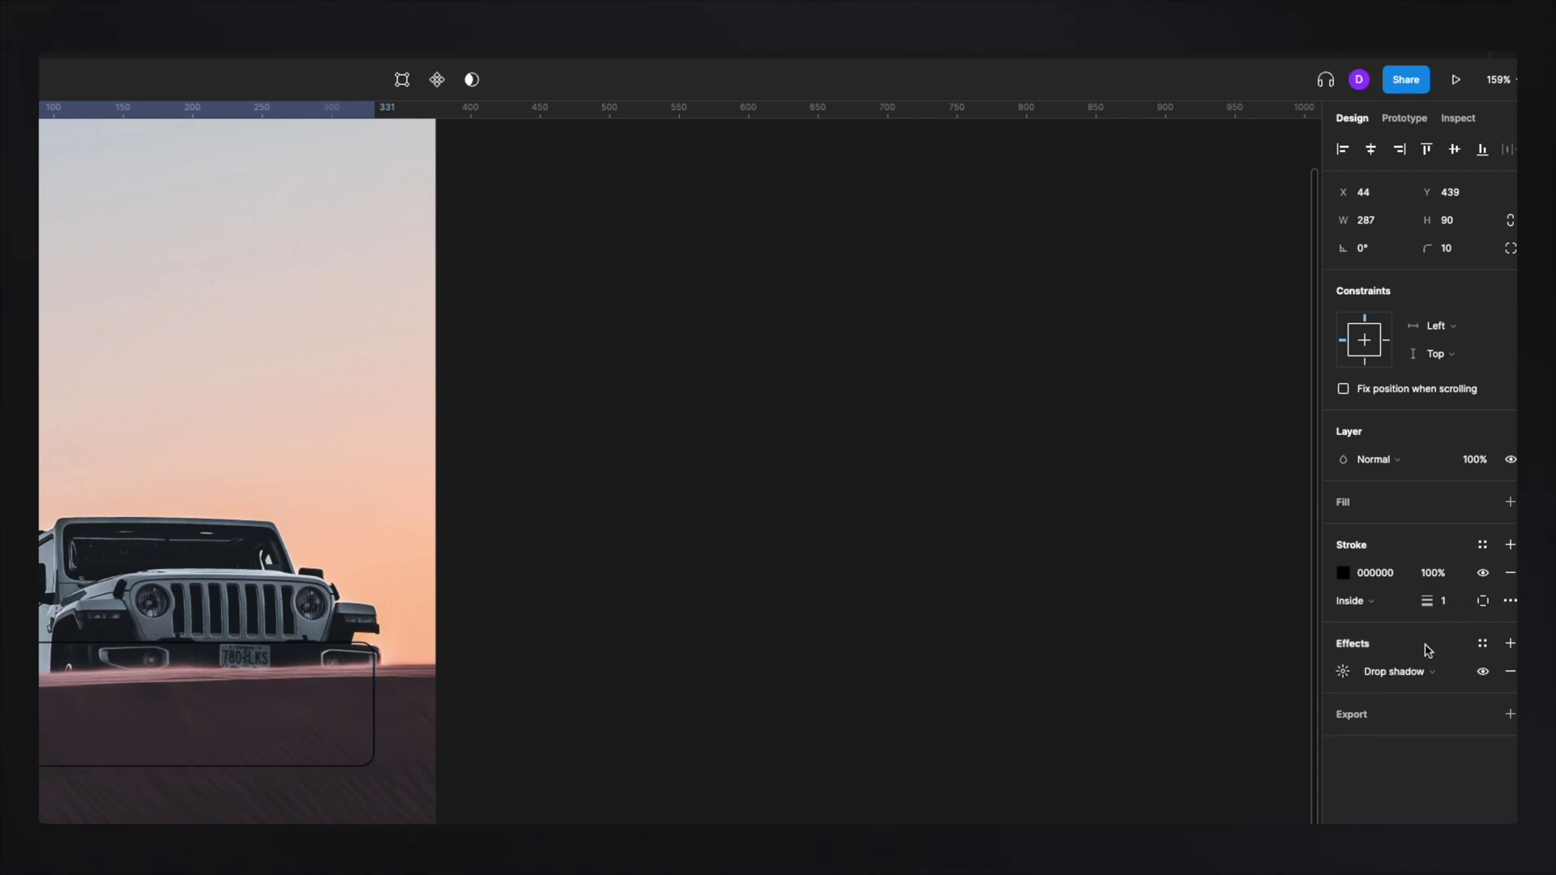
click(1393, 678)
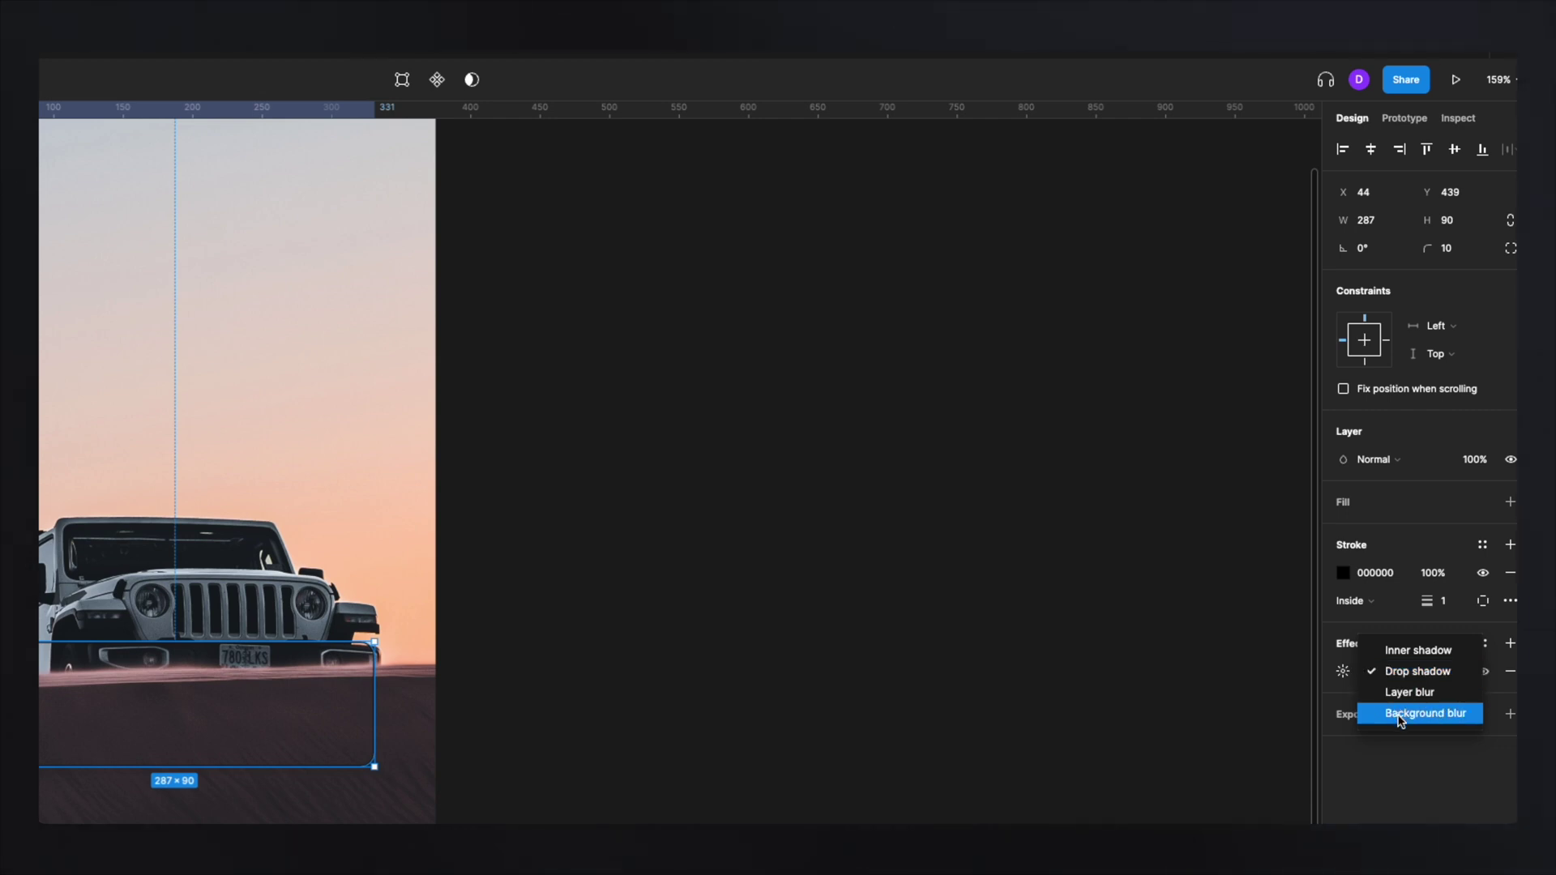
click(1348, 677)
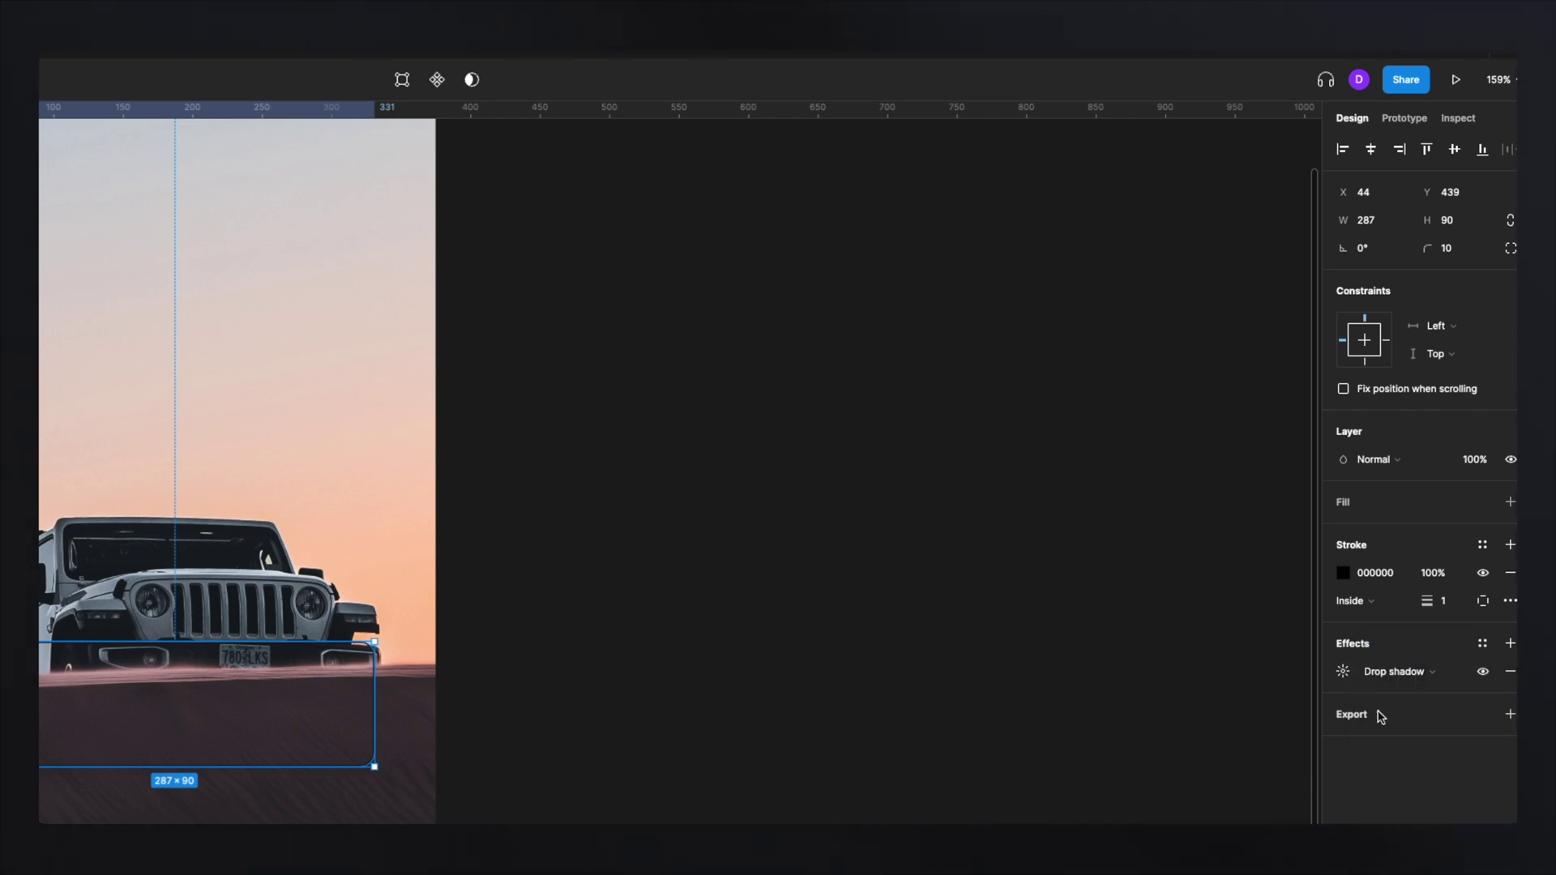
- Add a 1x PNG export setting to the rectangle and to the Background Image layer
click(1509, 714)
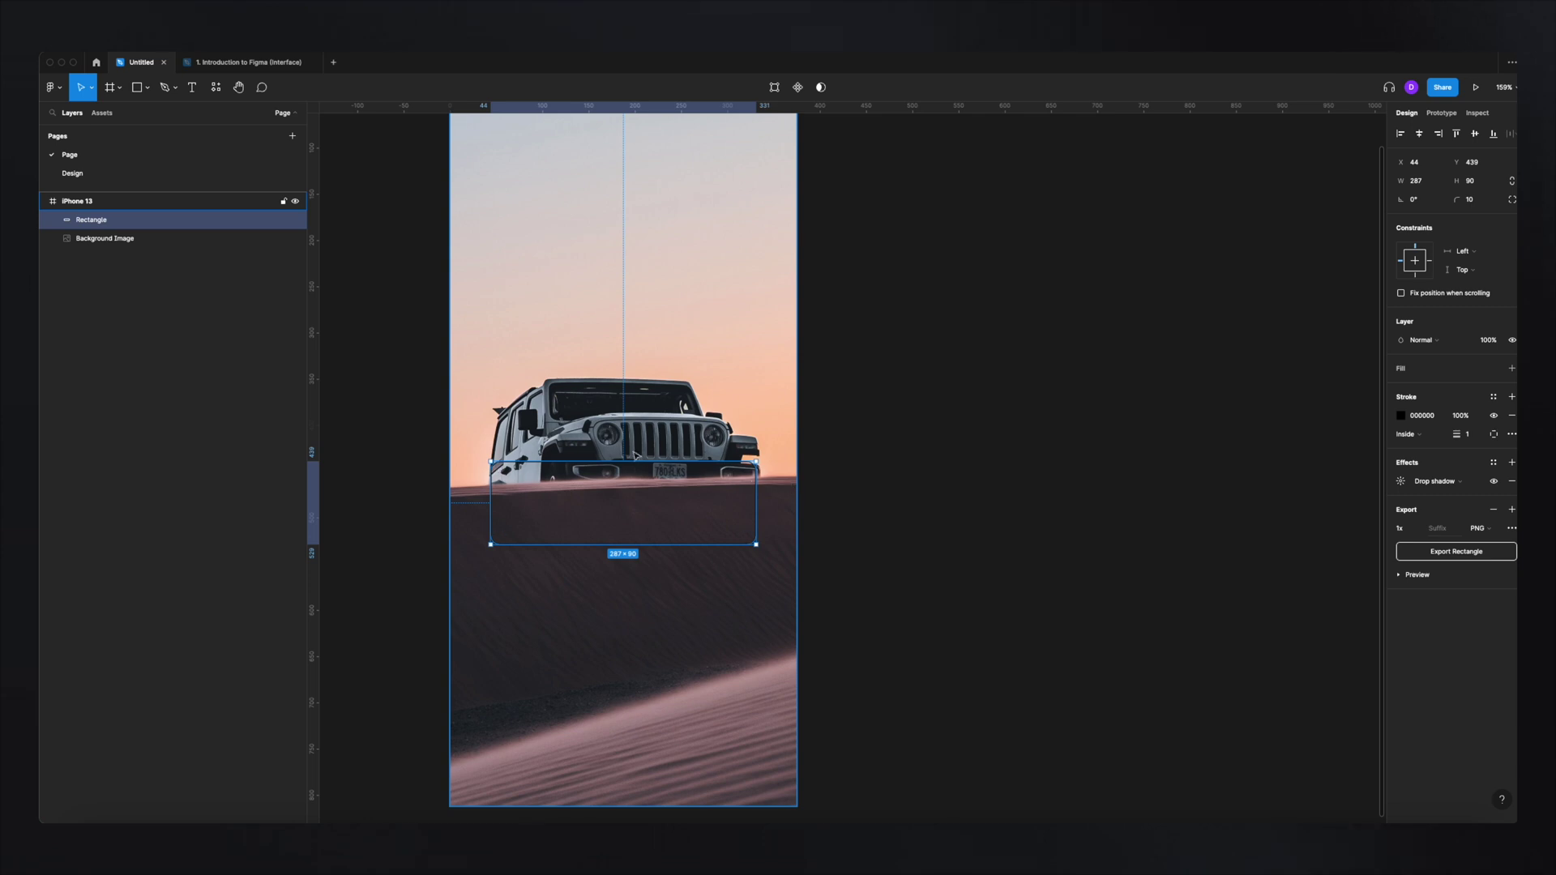
click(95, 239)
click(1487, 491)
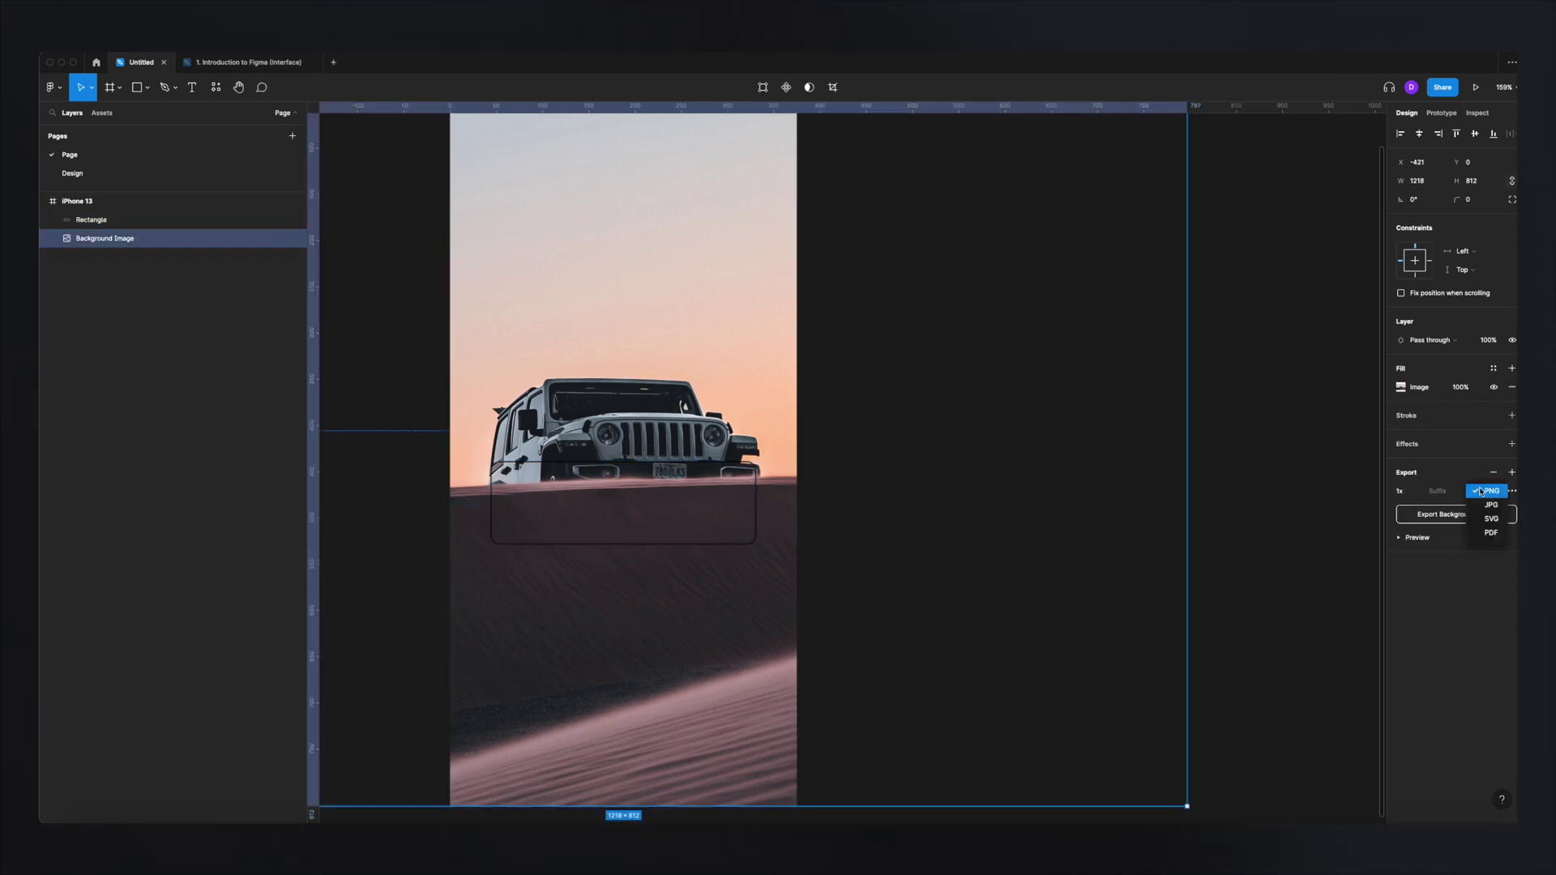
click(572, 478)
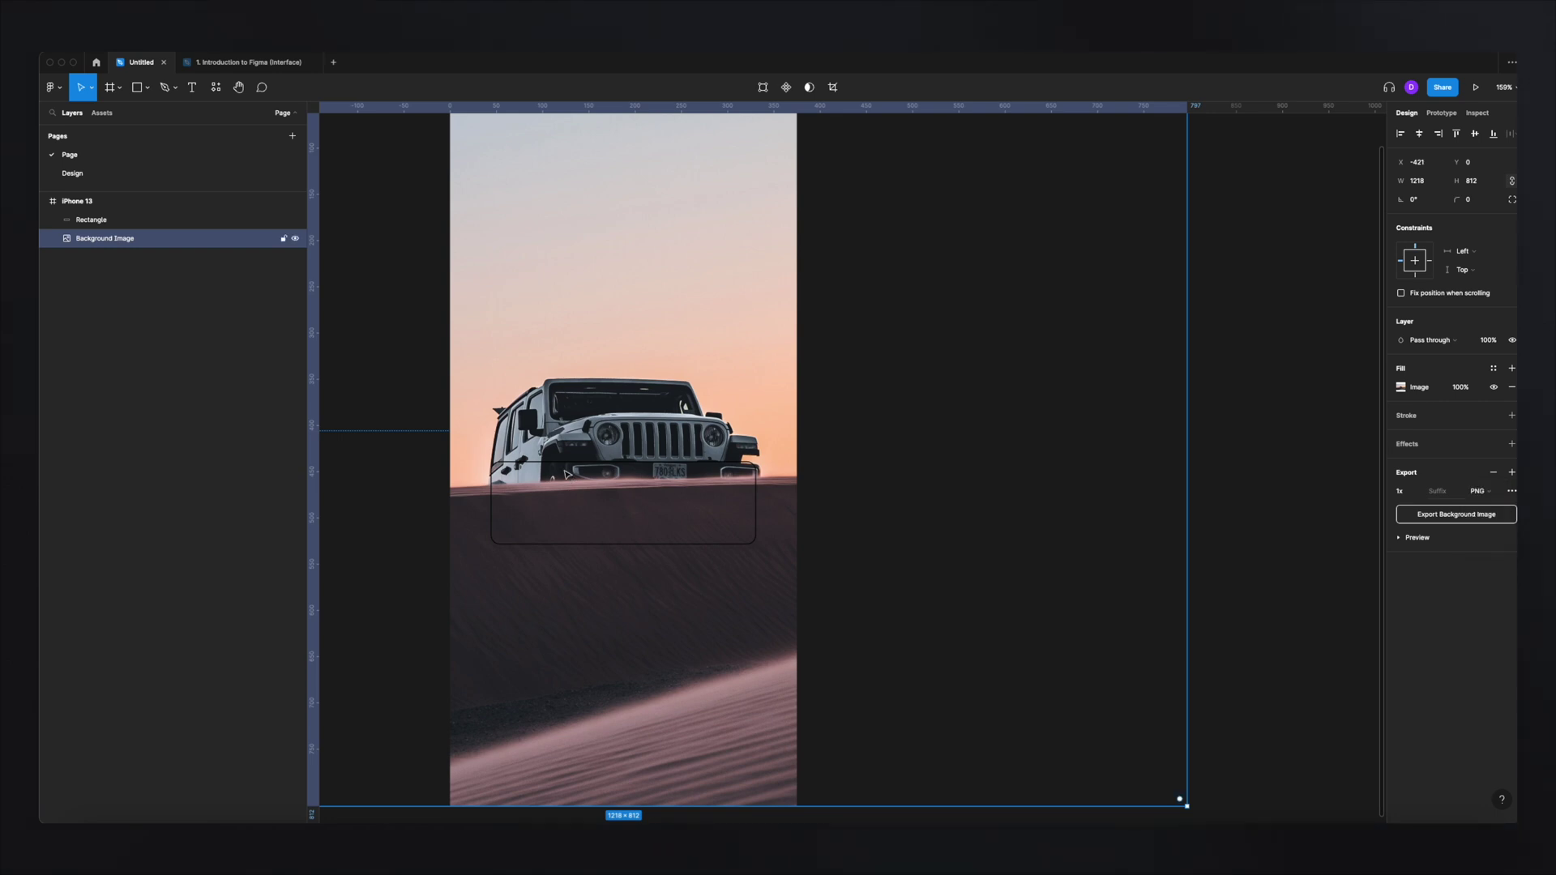
- Add a white FFFFFF fill at 70% opacity to the rectangle
click(154, 226)
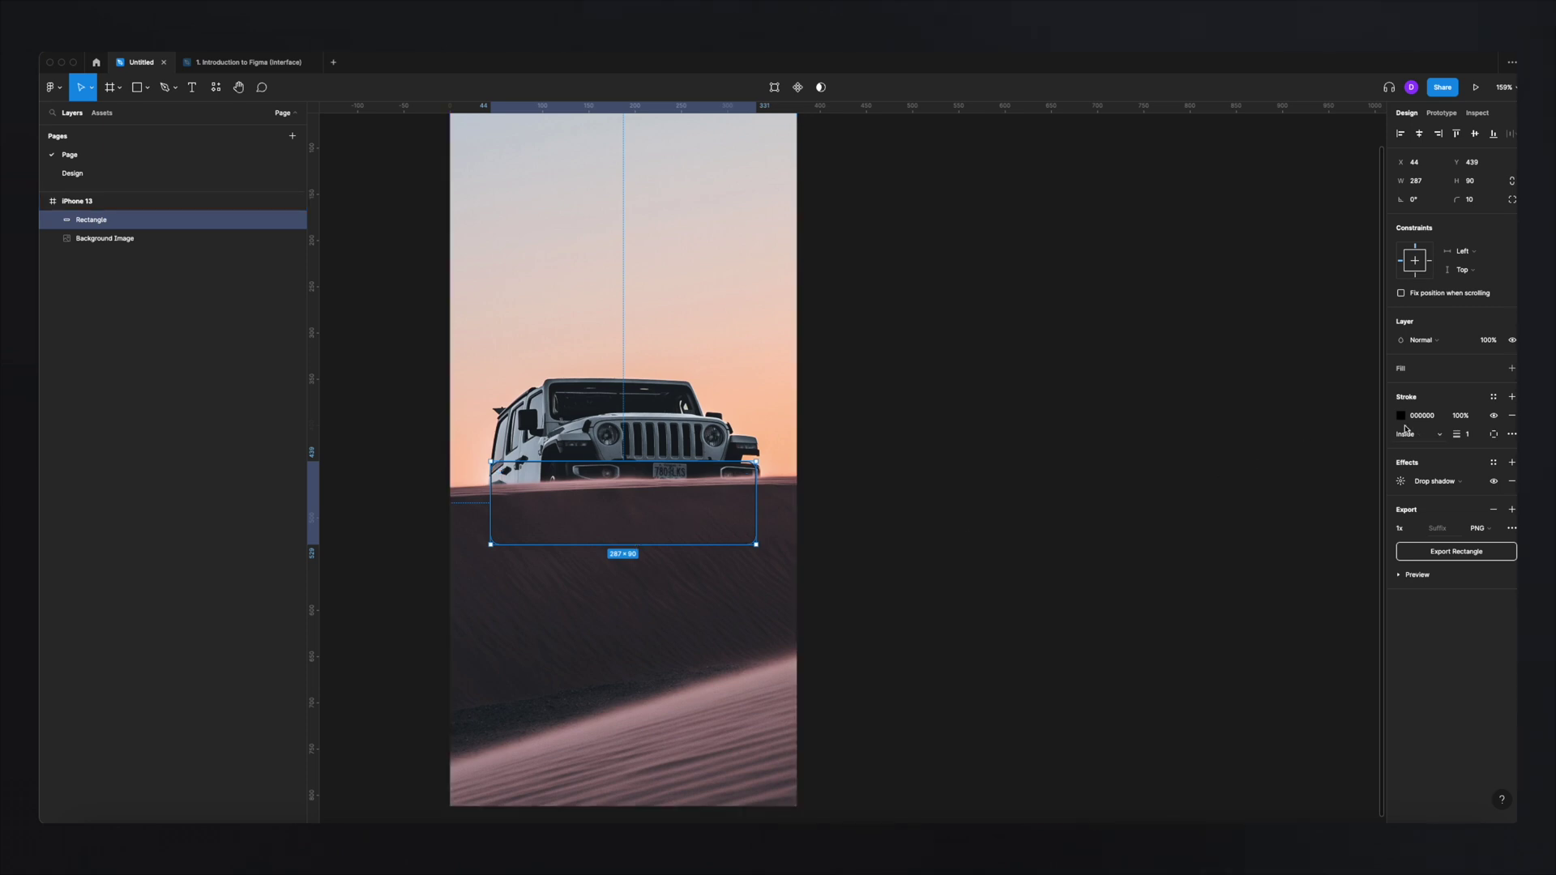
click(1495, 370)
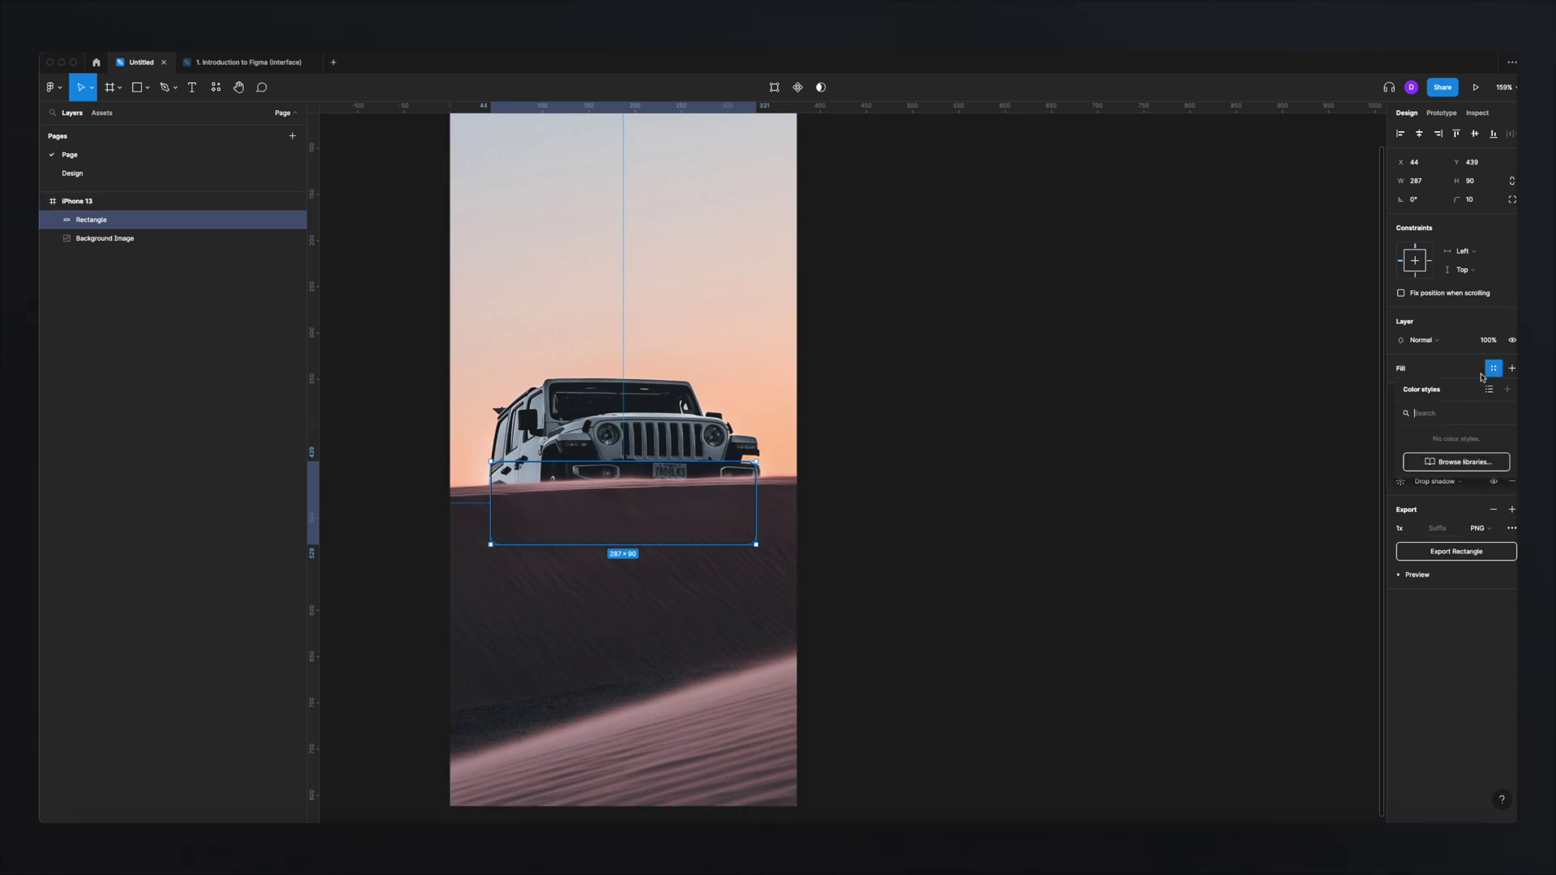
click(1511, 369)
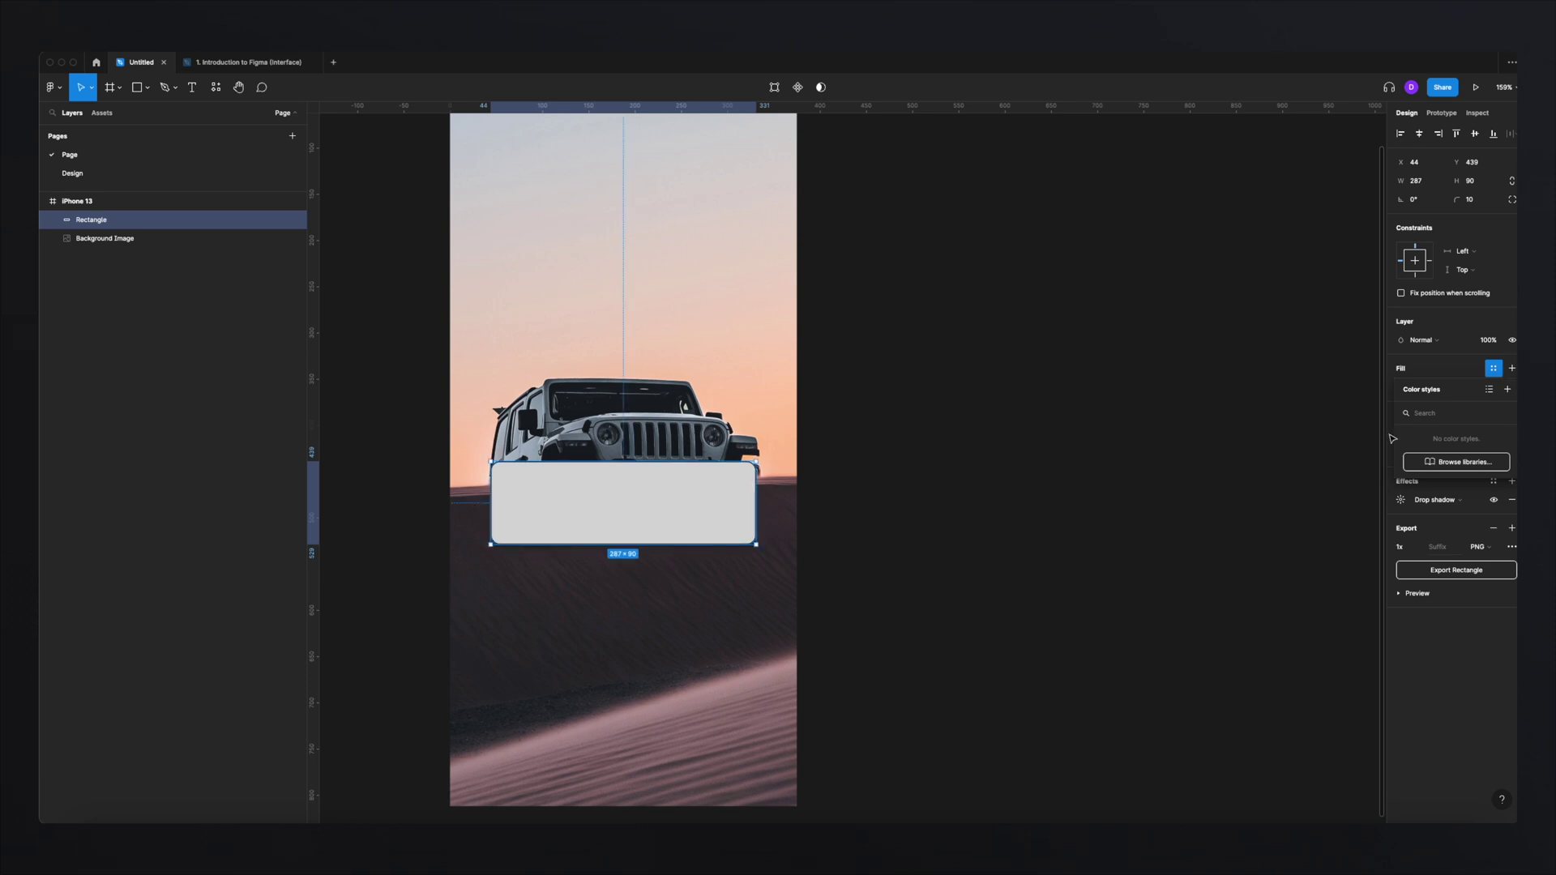
click(1459, 371)
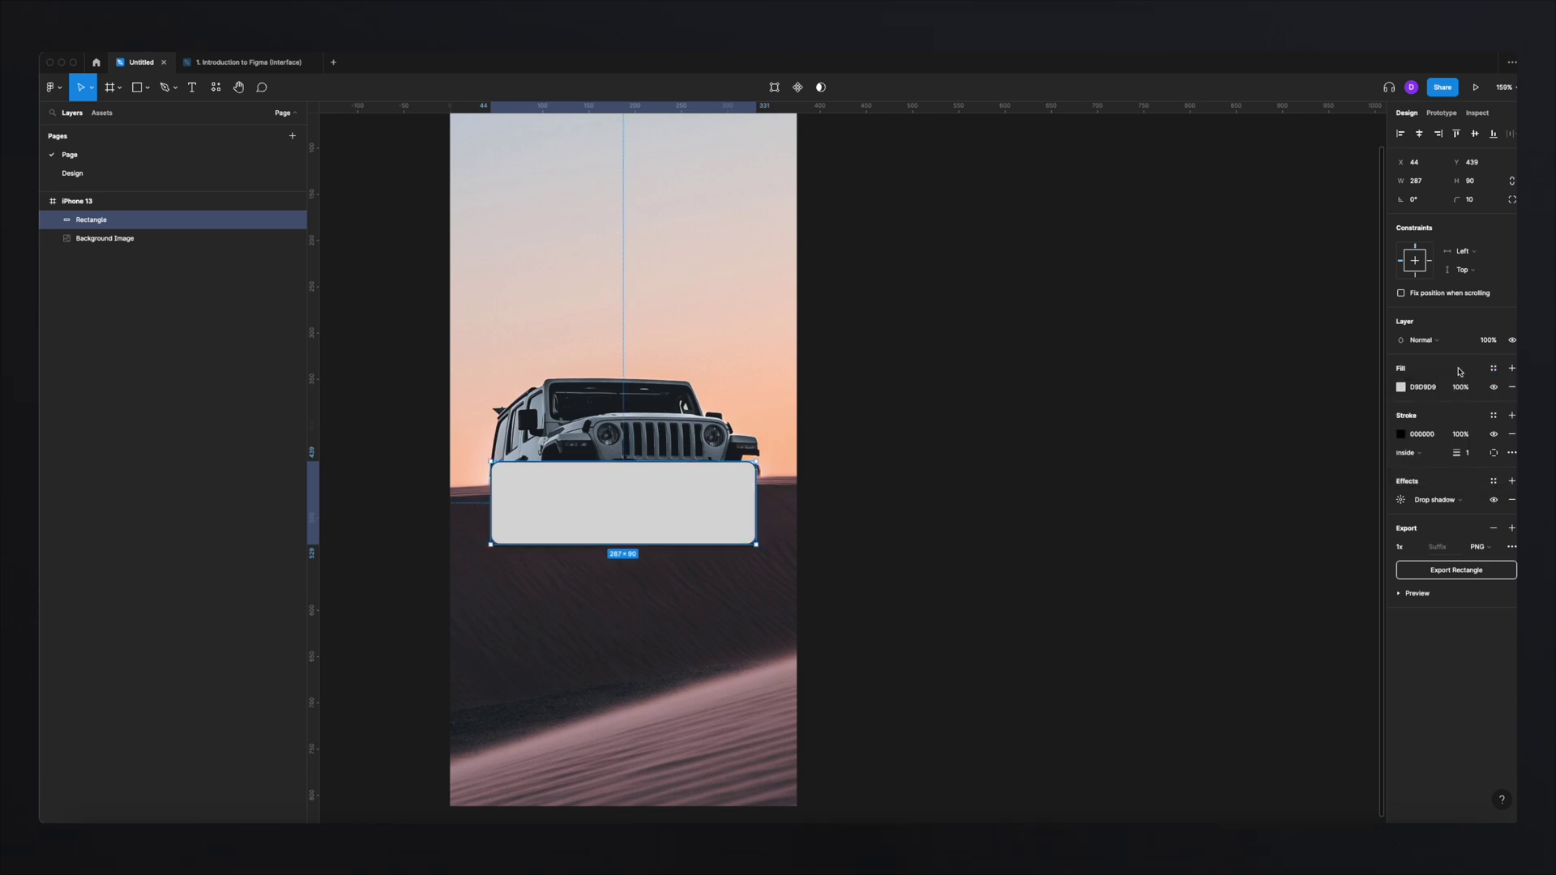
click(1401, 387)
drag(1364, 418, 1216, 390)
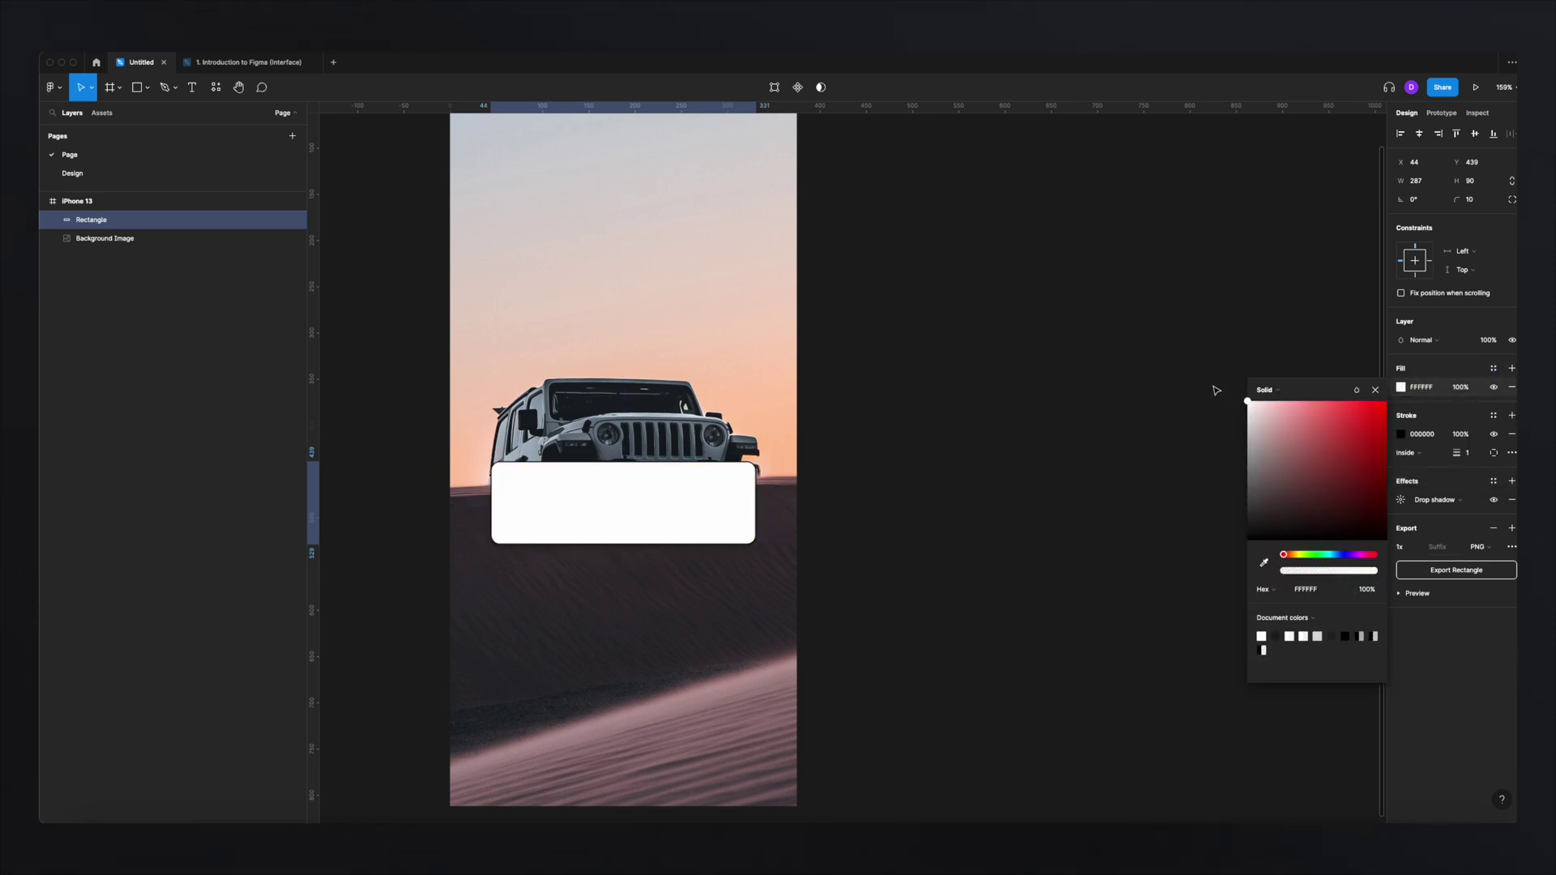
key(Escape)
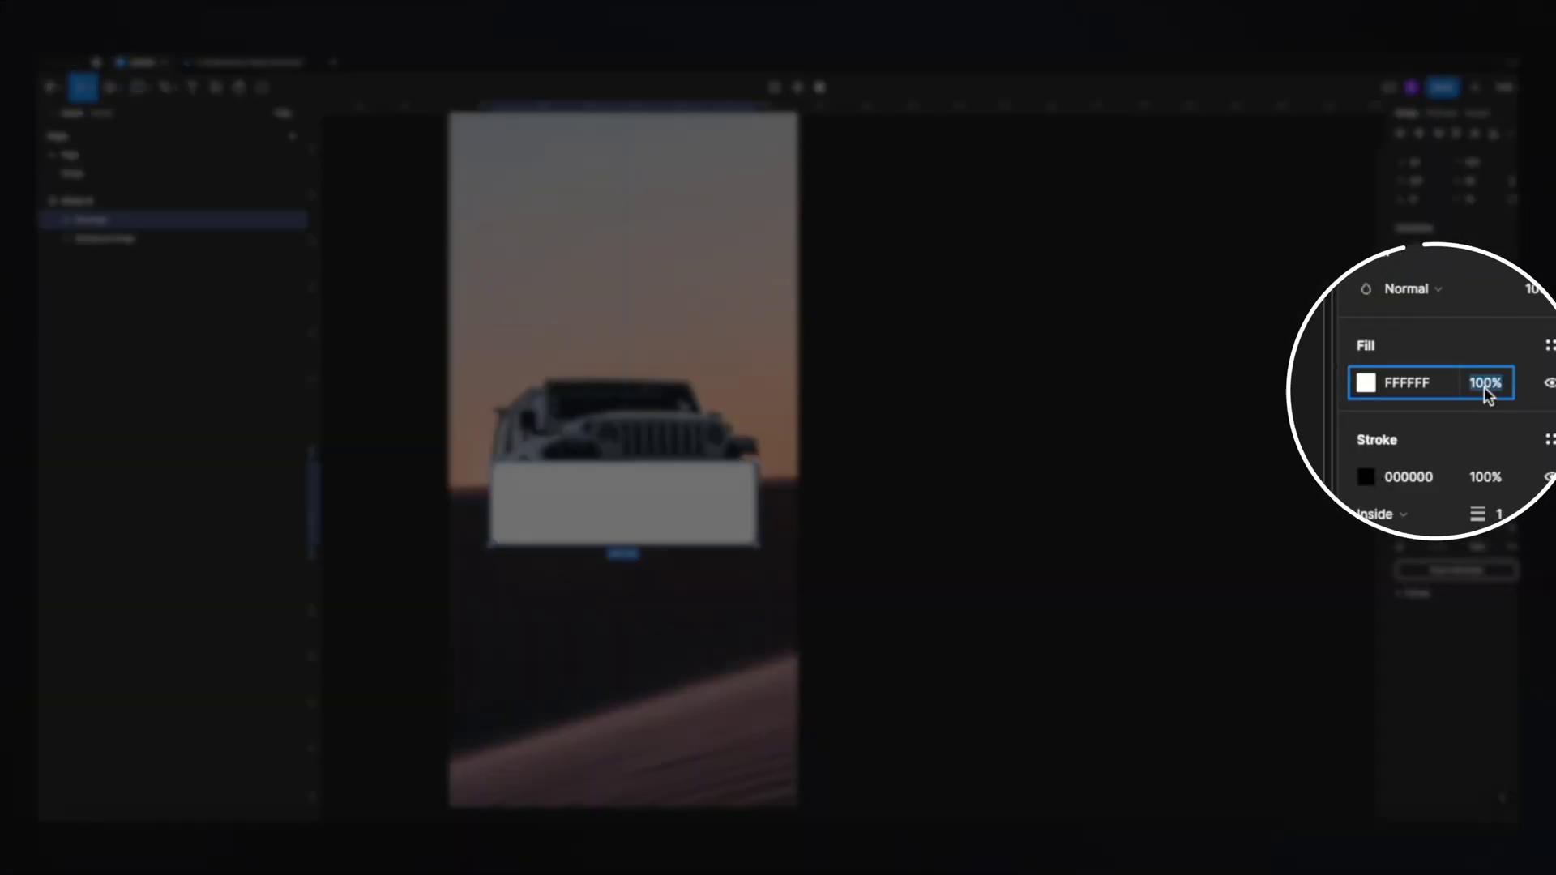
text(70)
key(Return)
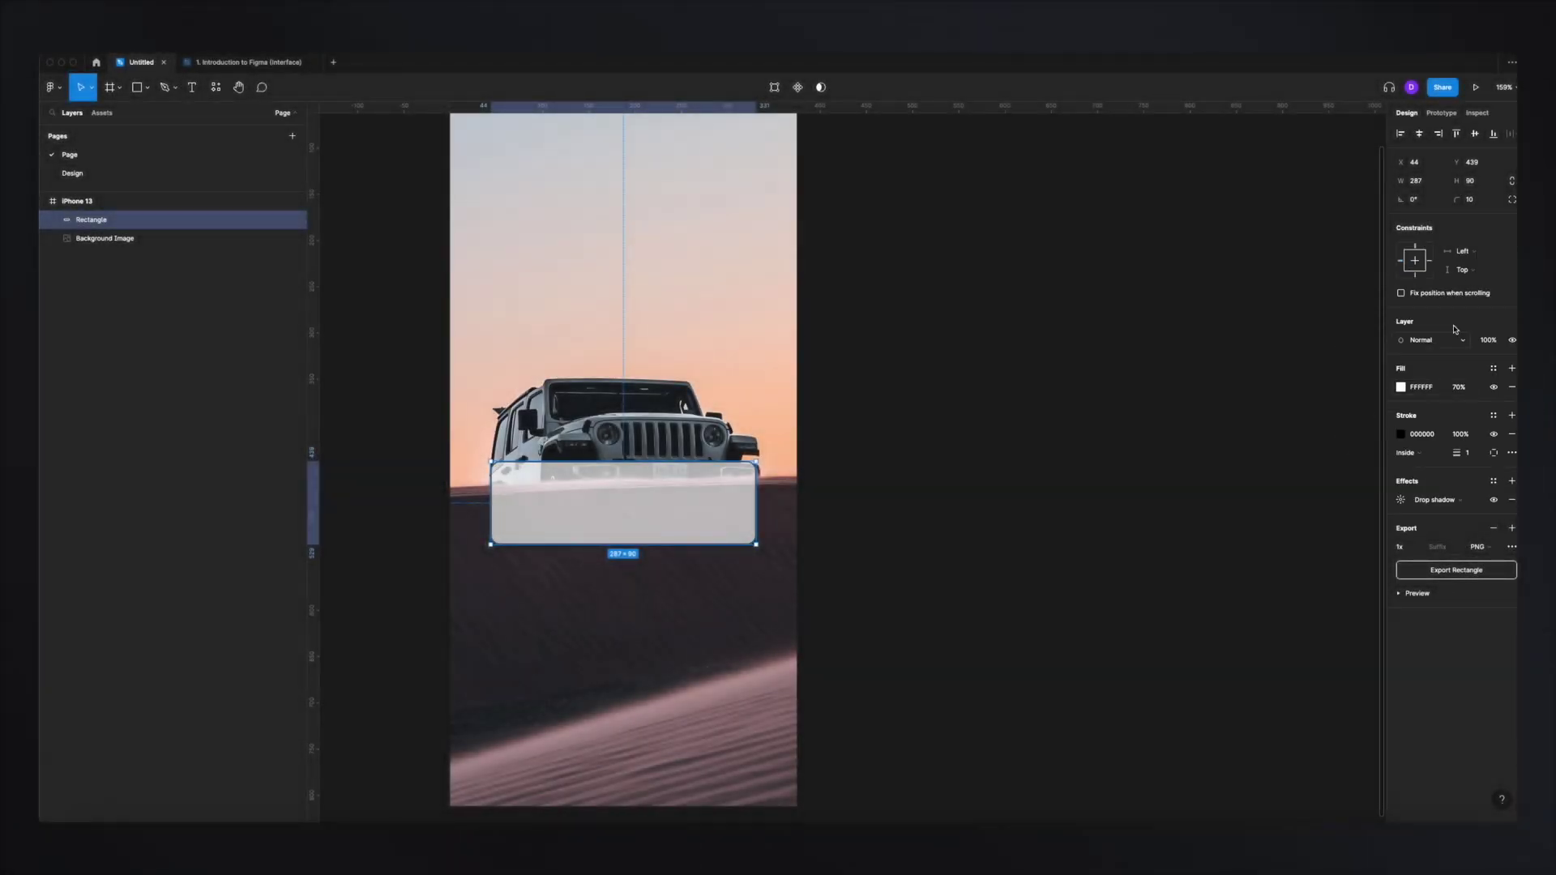
- Resize the rectangle to 150 wide by 55 high and centre it horizontally on the sand below the jeep
mouse_move(640, 503)
mouse_down()
mouse_move(653, 450)
mouse_move(634, 495)
mouse_up()
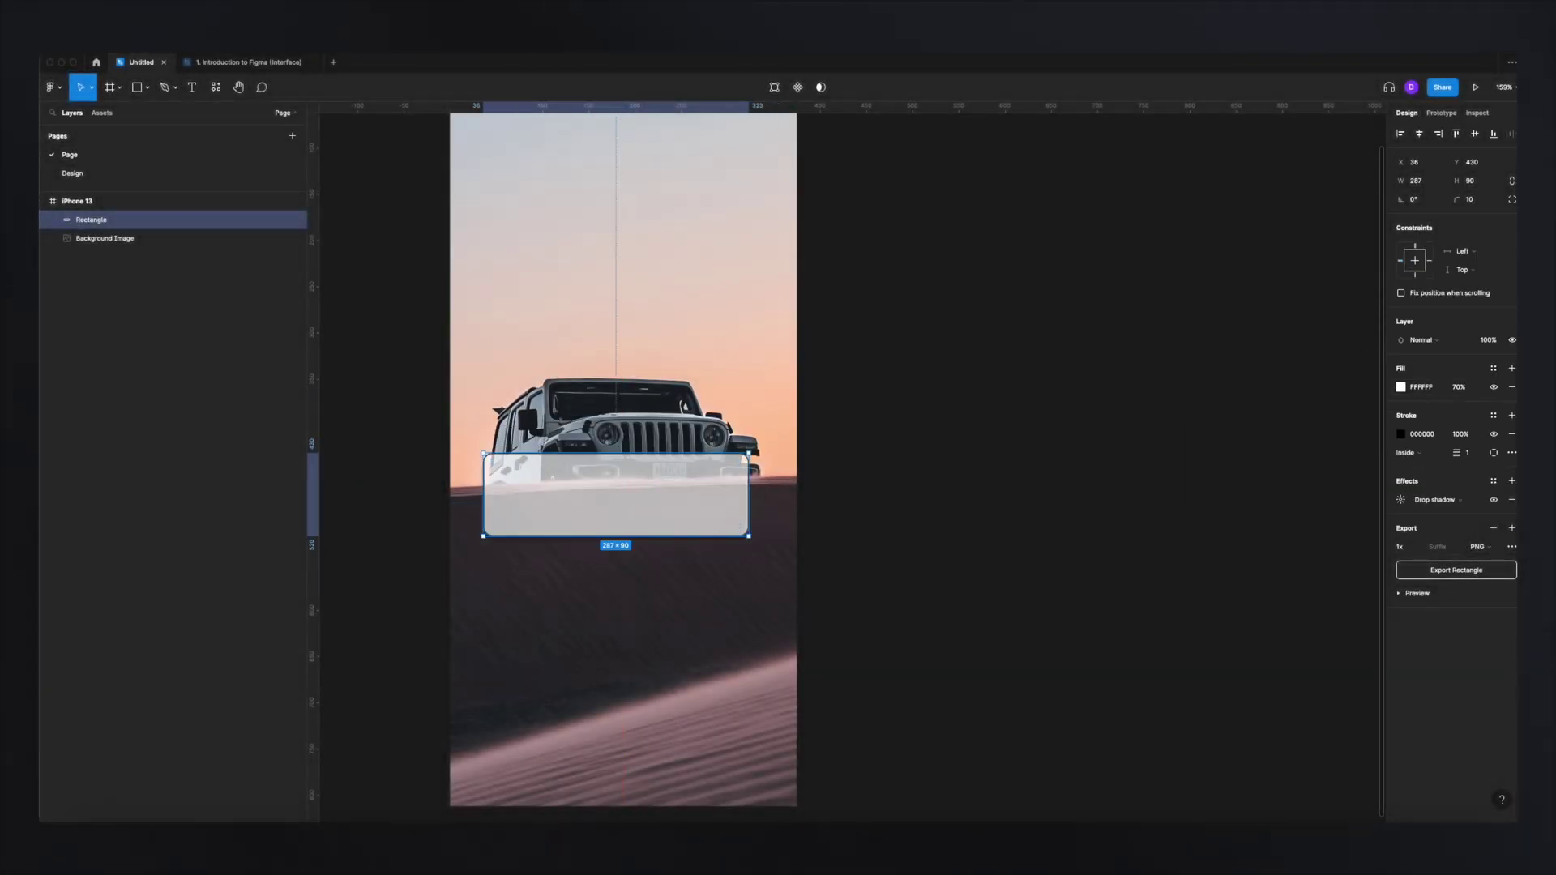
click(1477, 183)
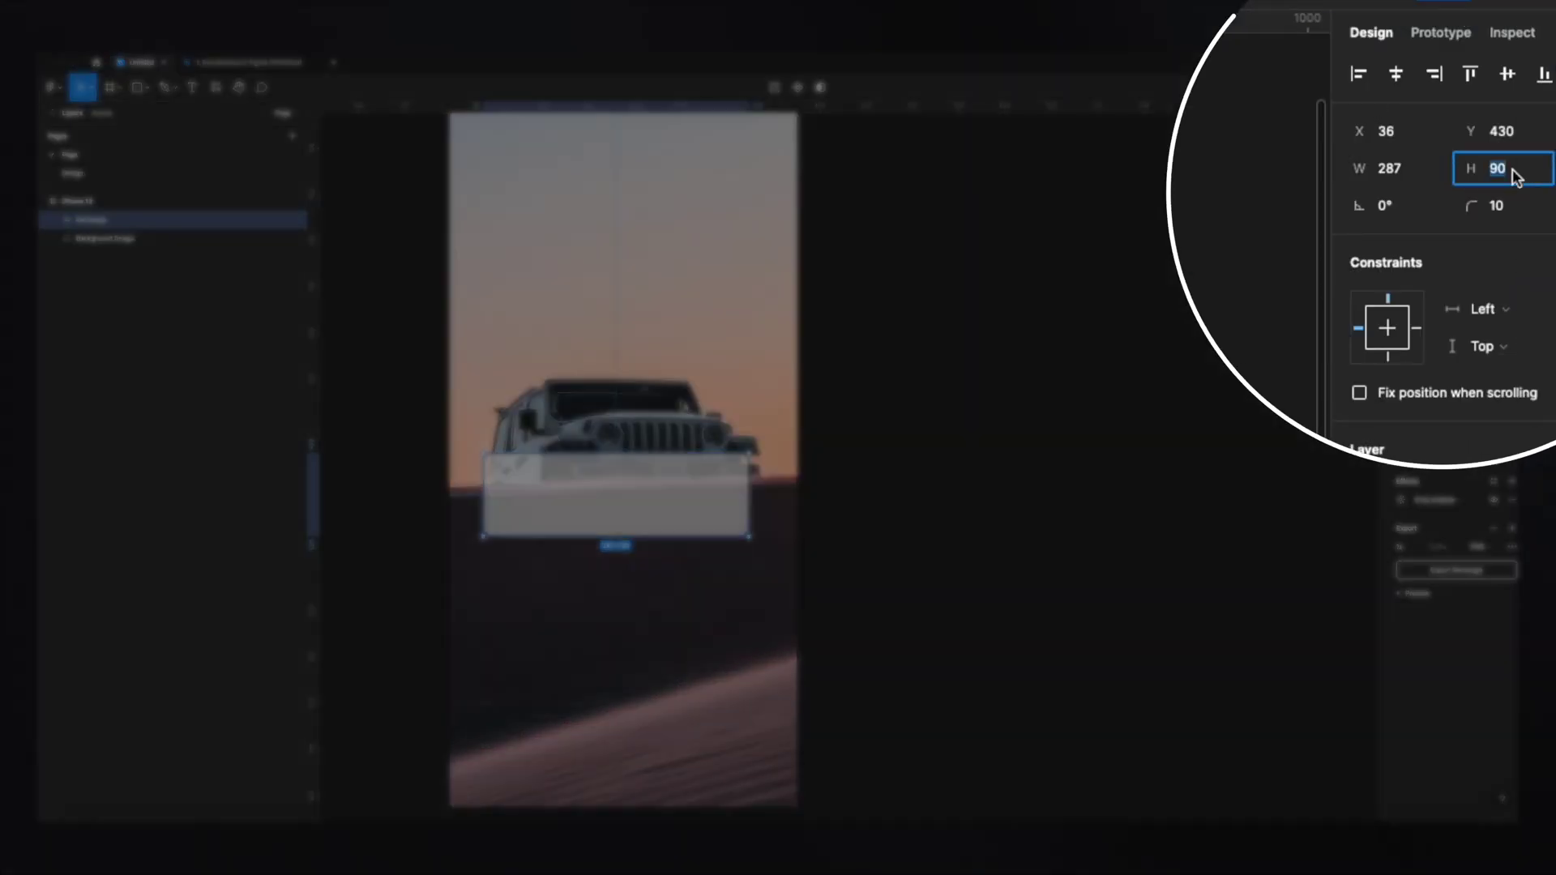
text(55)
key(Return)
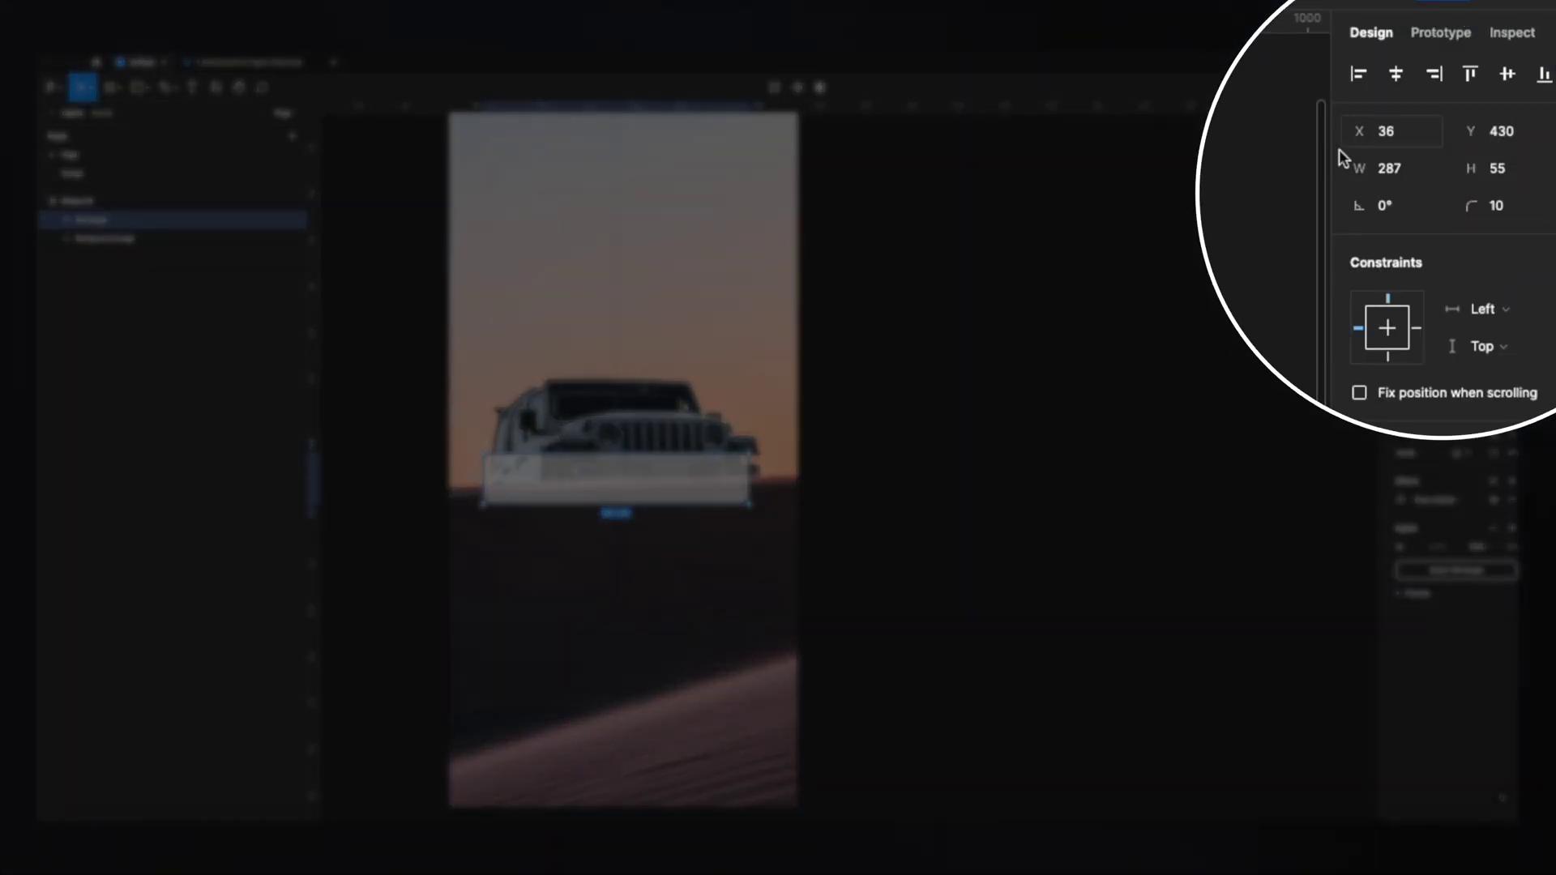
click(1418, 175)
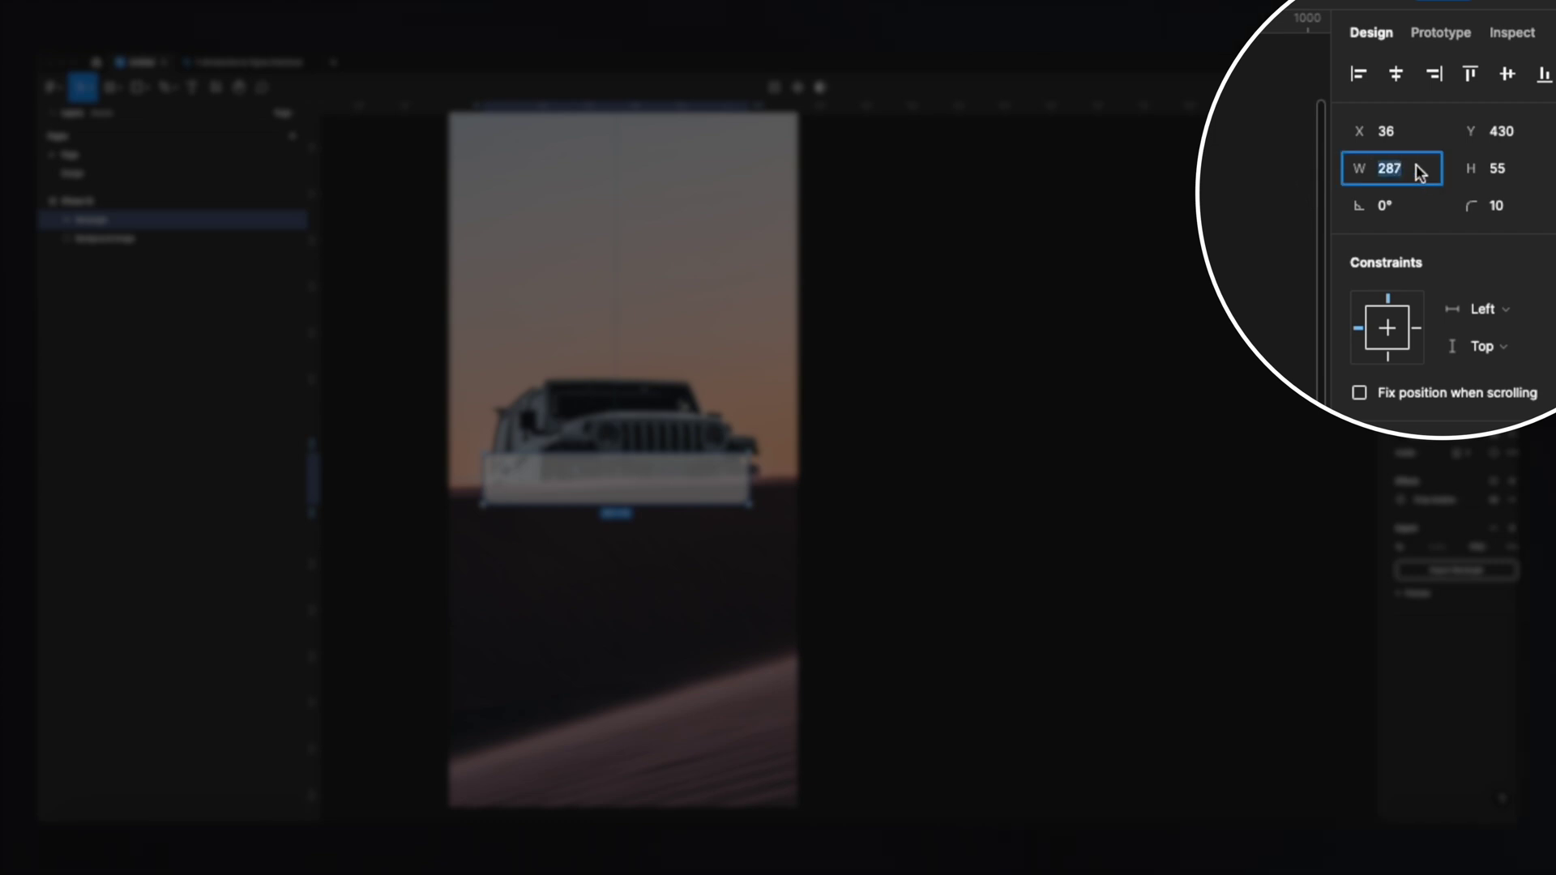
text(150)
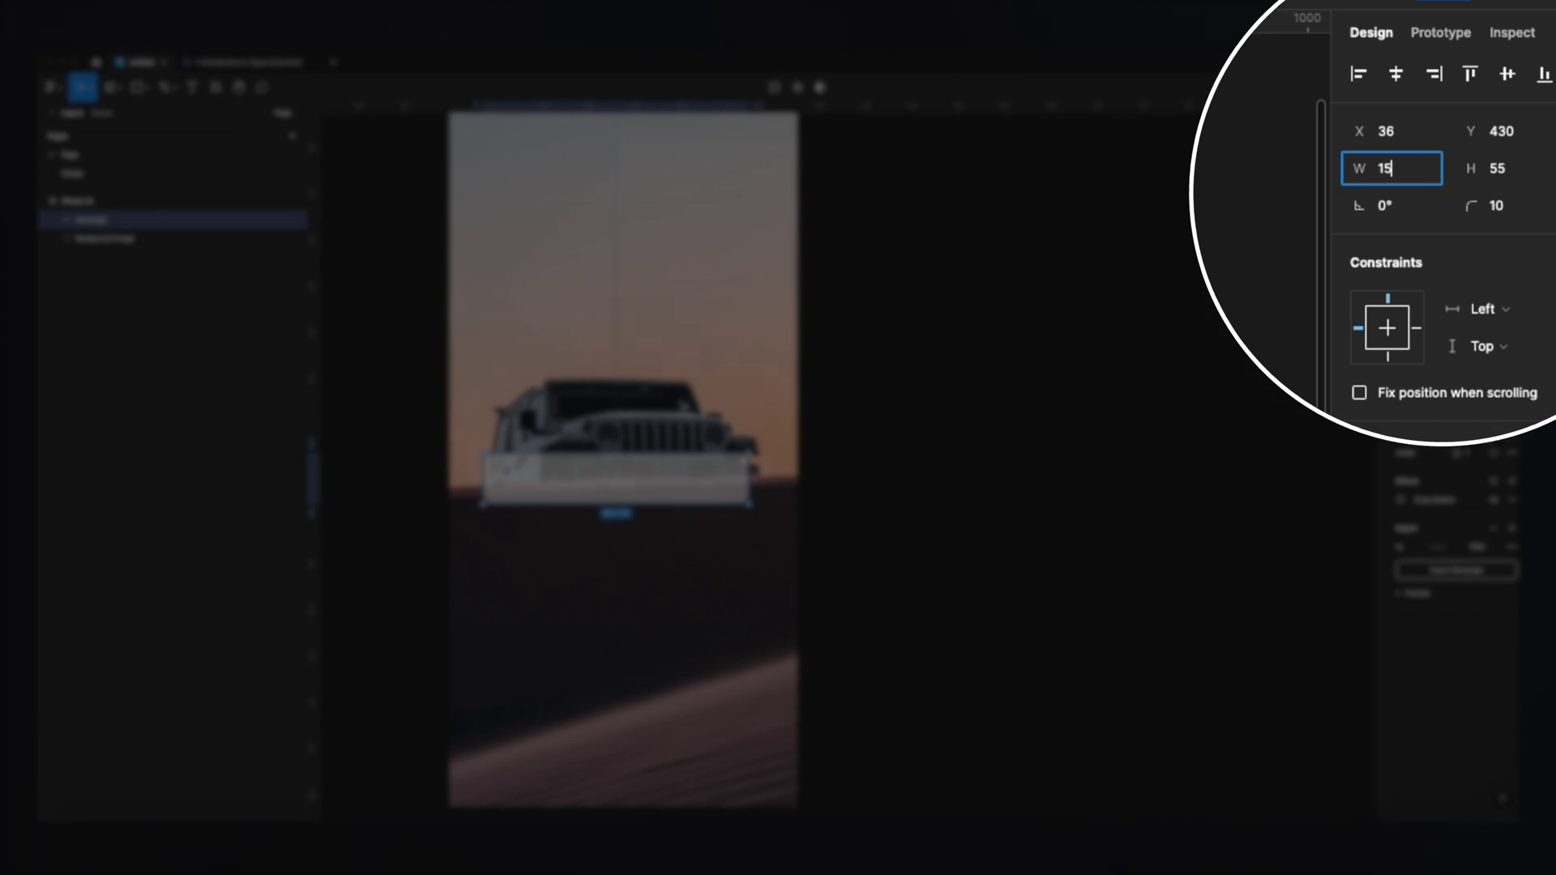
key(Return)
drag(577, 477, 651, 533)
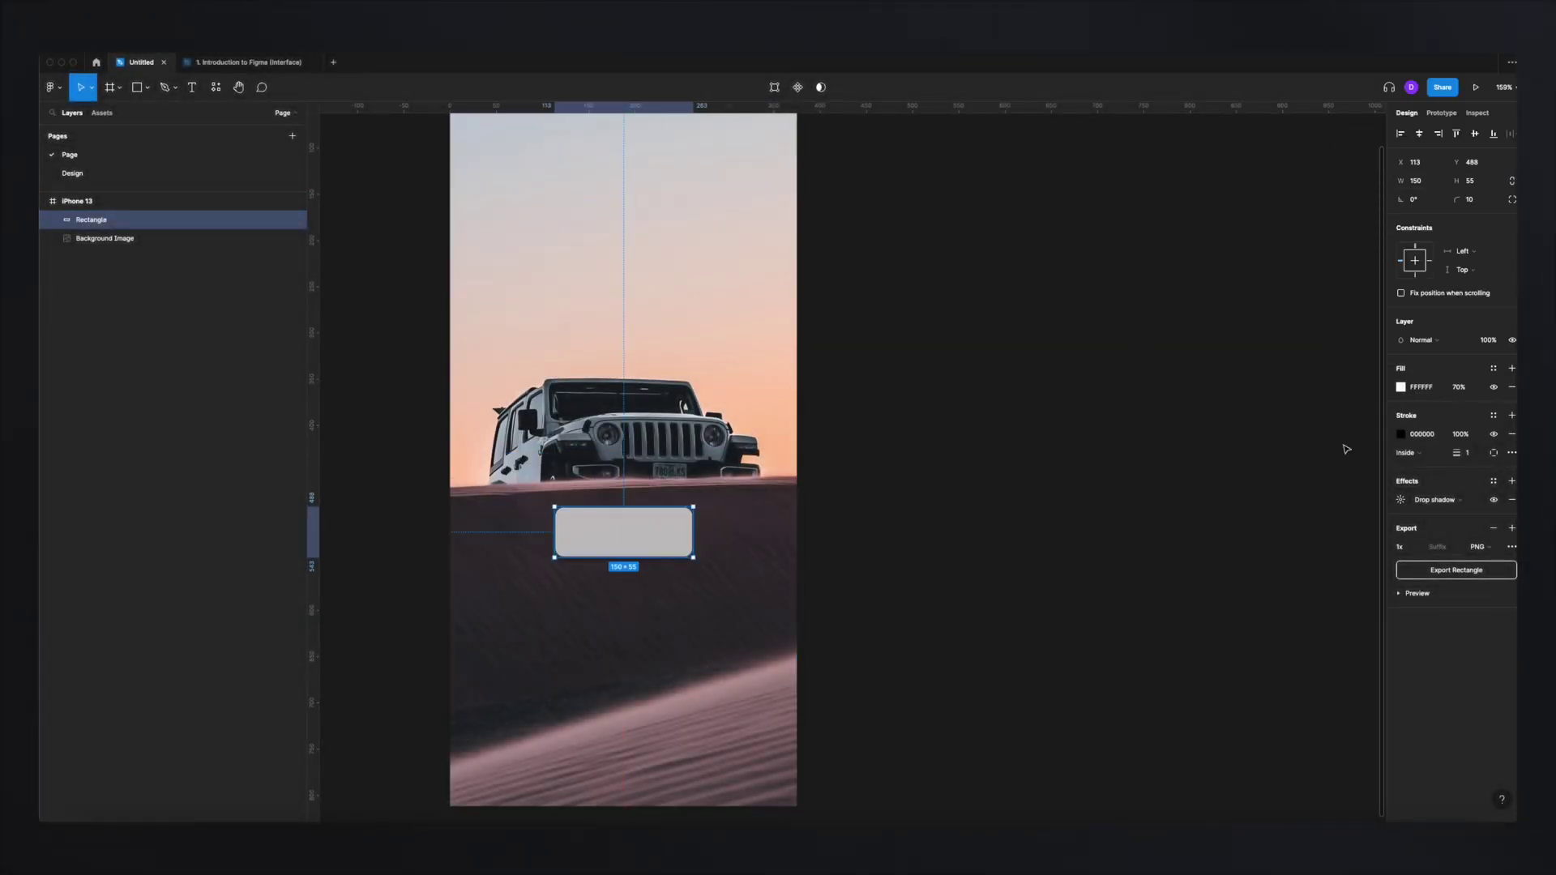
- Change the rectangle's stroke to a linear gradient running from its upper-left corner to its lower-right corner
click(1404, 437)
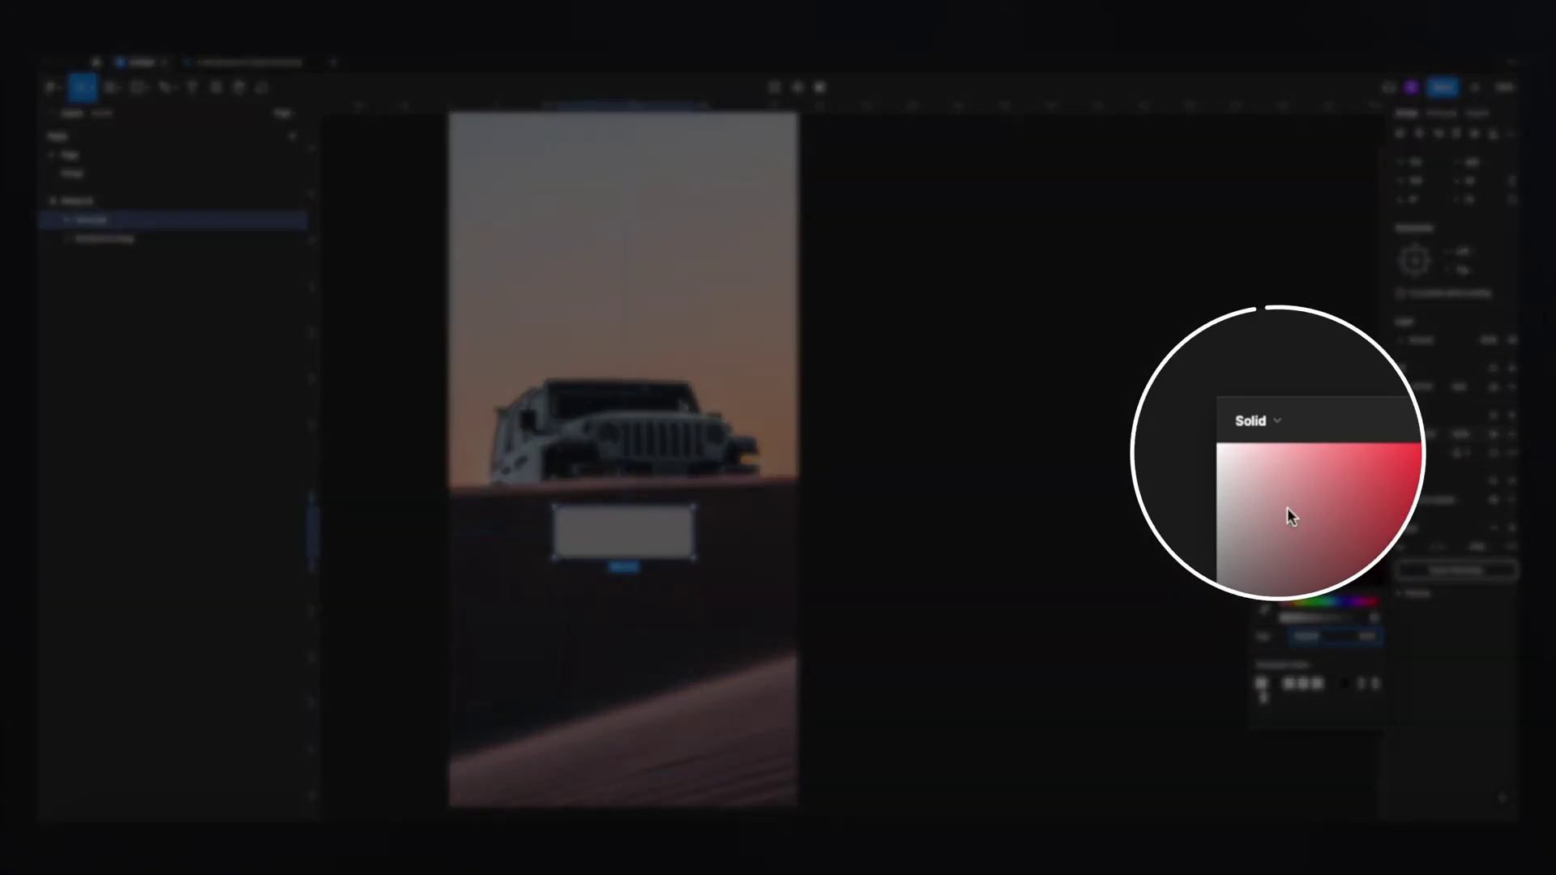
click(1265, 436)
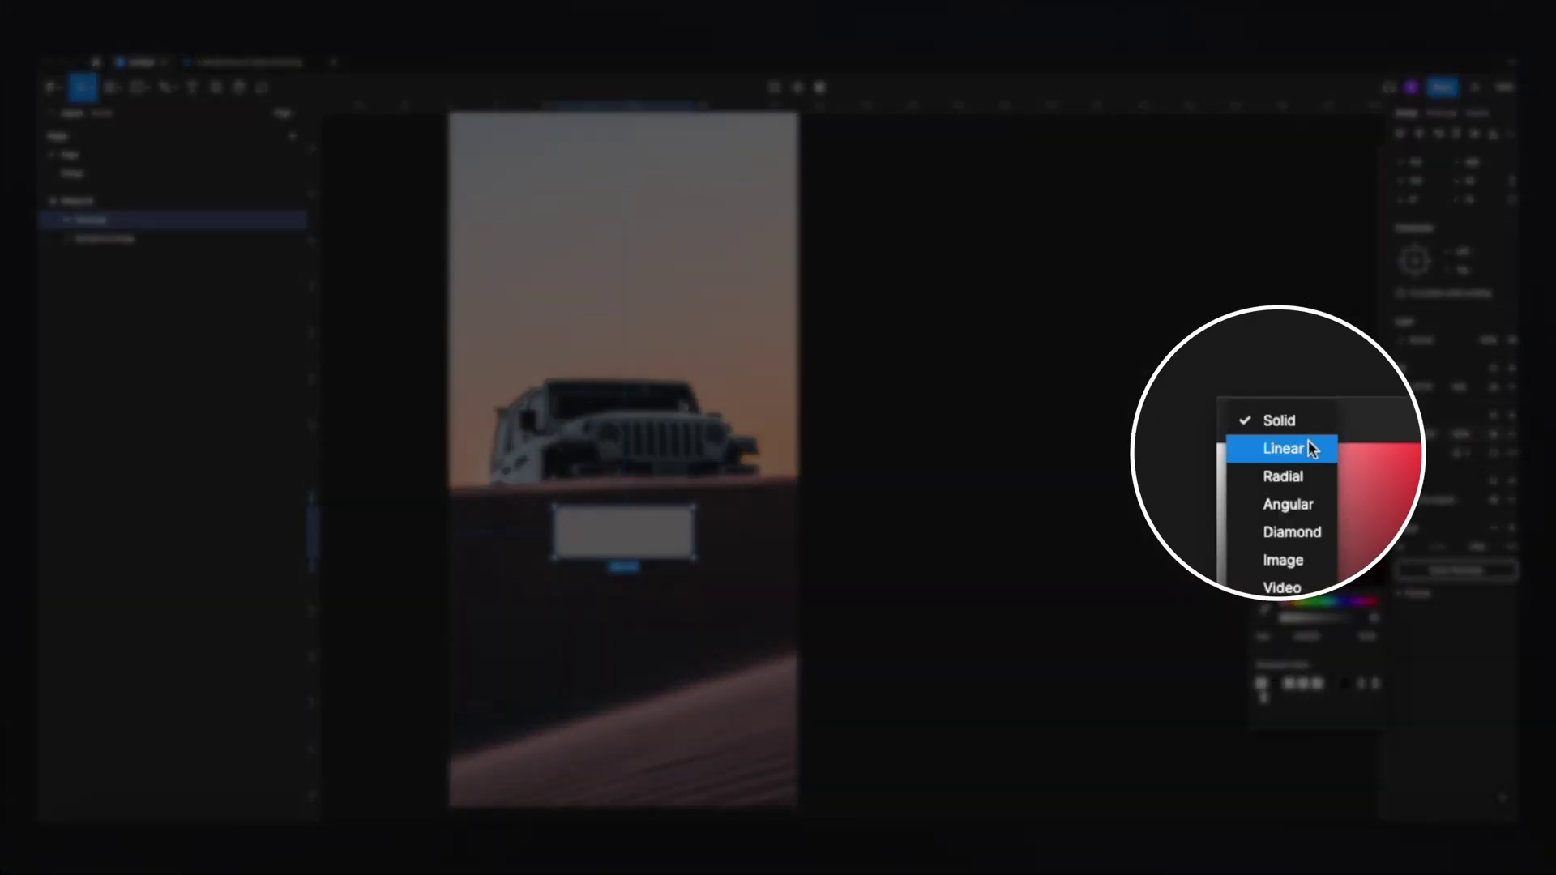
click(1310, 428)
click(1306, 439)
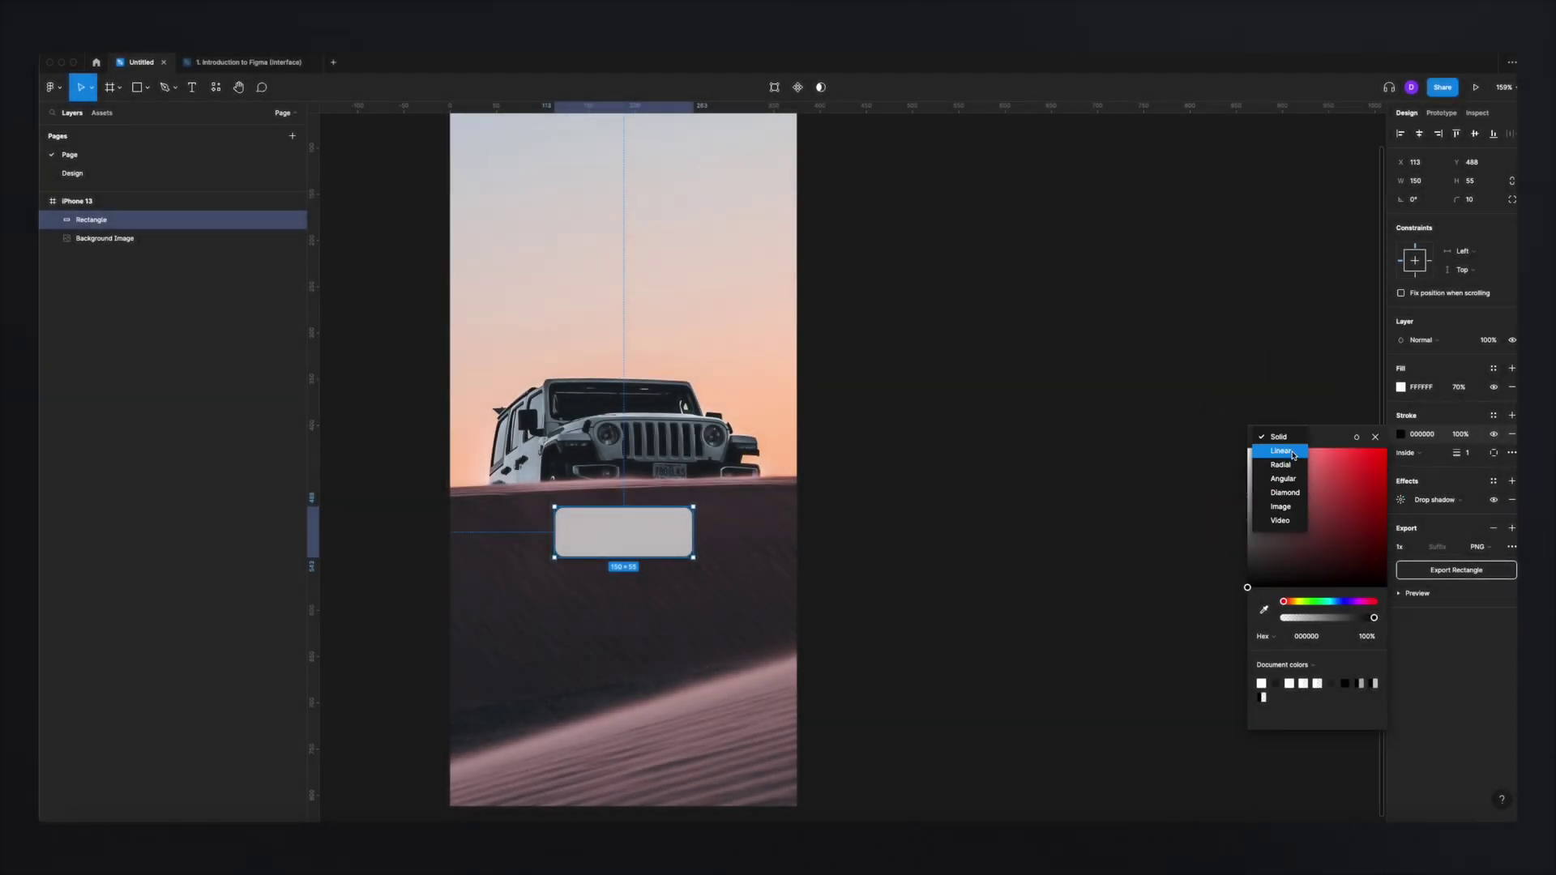
click(1282, 451)
drag(632, 506, 556, 506)
drag(630, 551, 692, 557)
scroll(628, 531, up, 5)
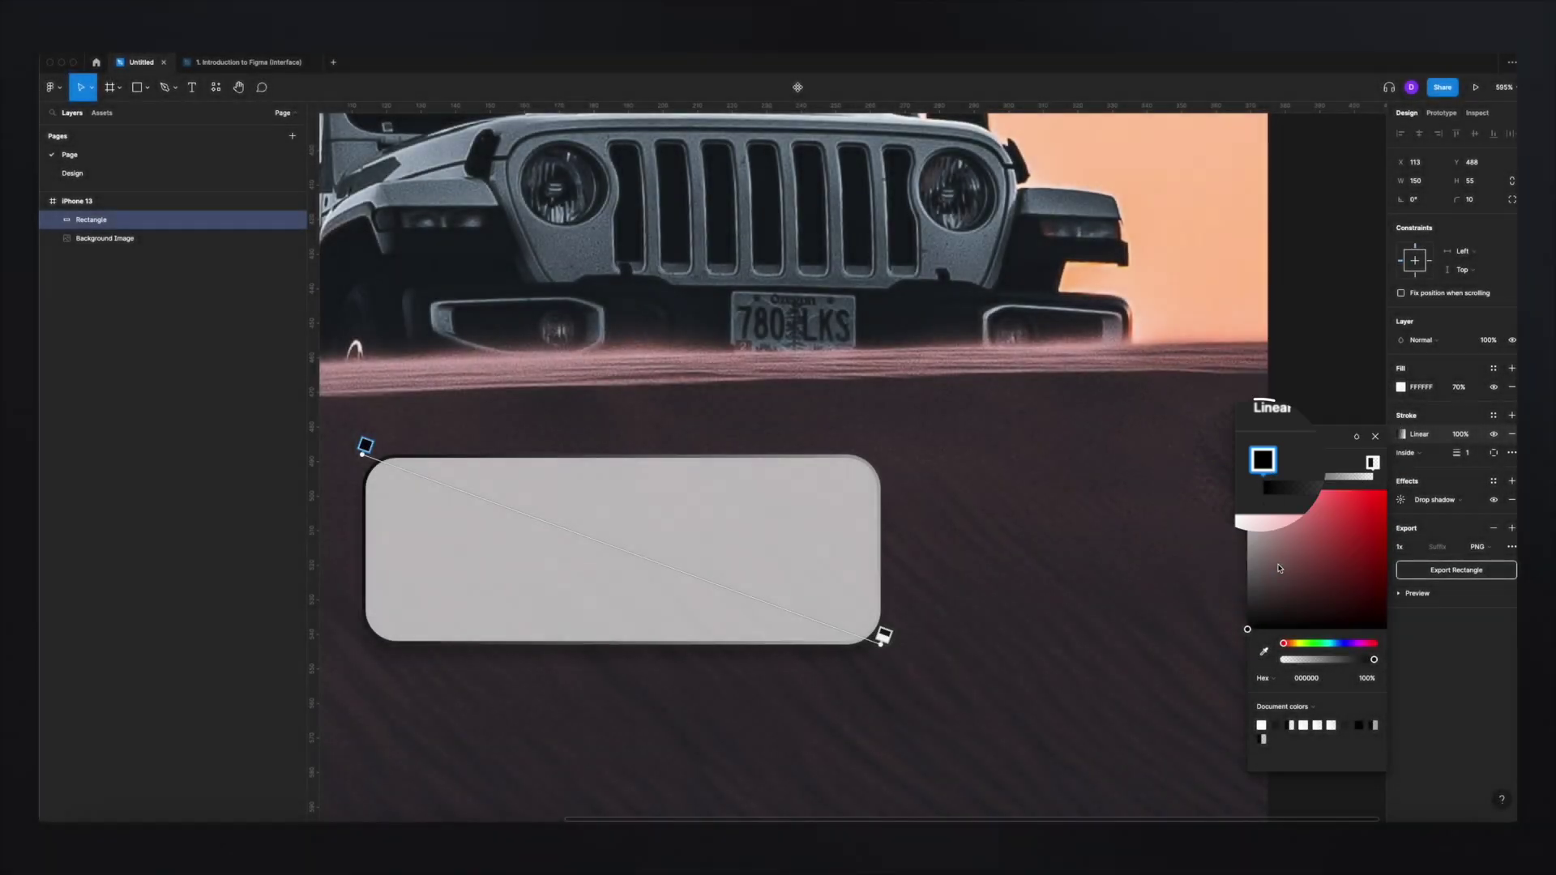
- Set both colour stops of the rectangle's stroke gradient to white
drag(1257, 623, 1242, 487)
click(1372, 462)
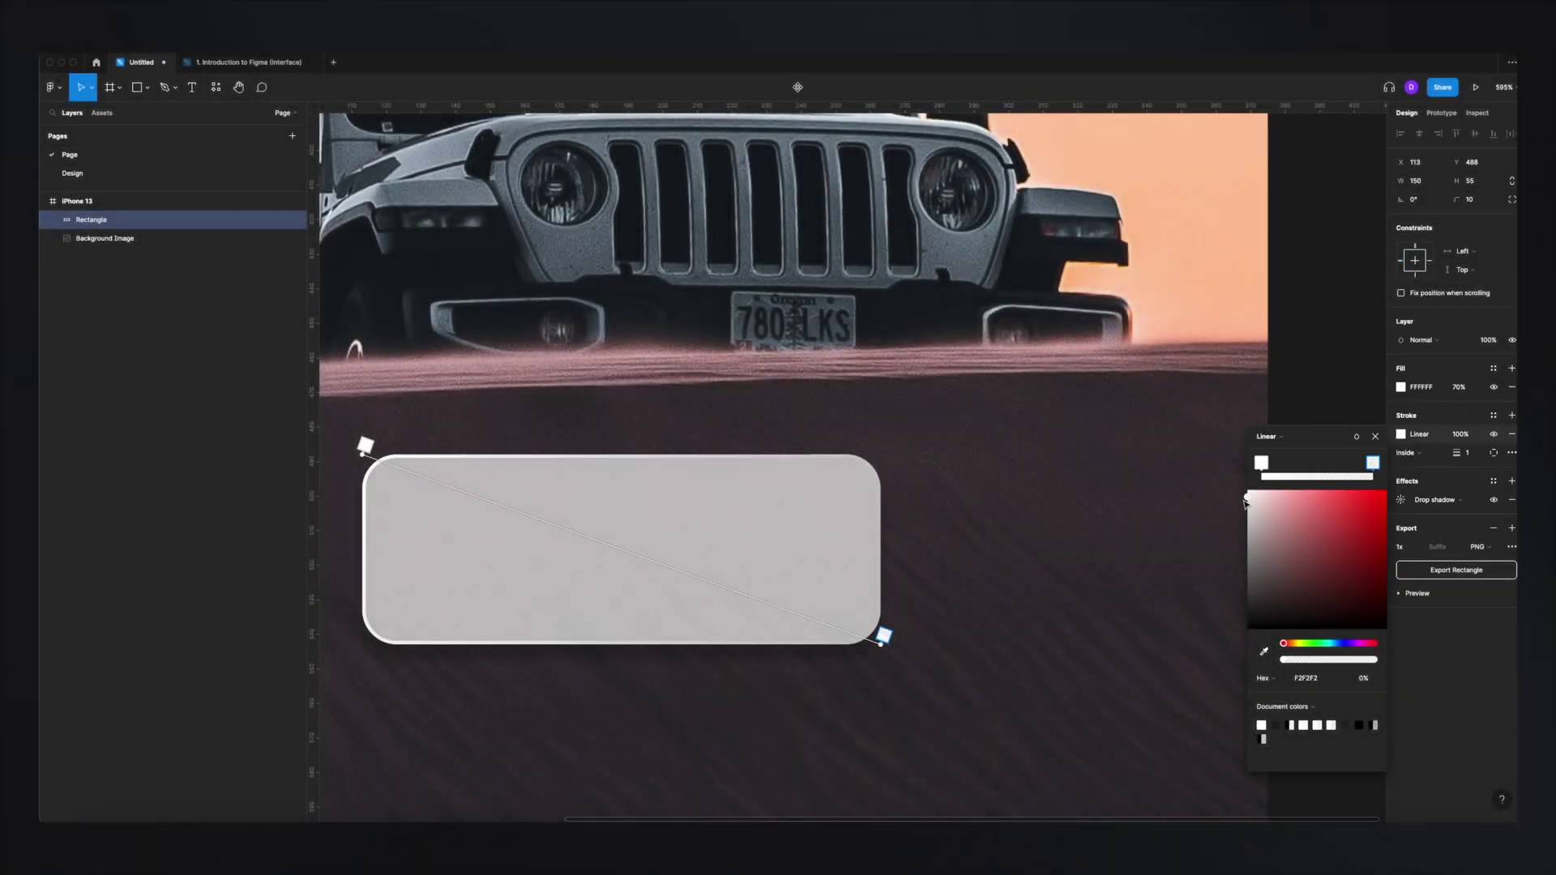
click(1246, 493)
key(Escape)
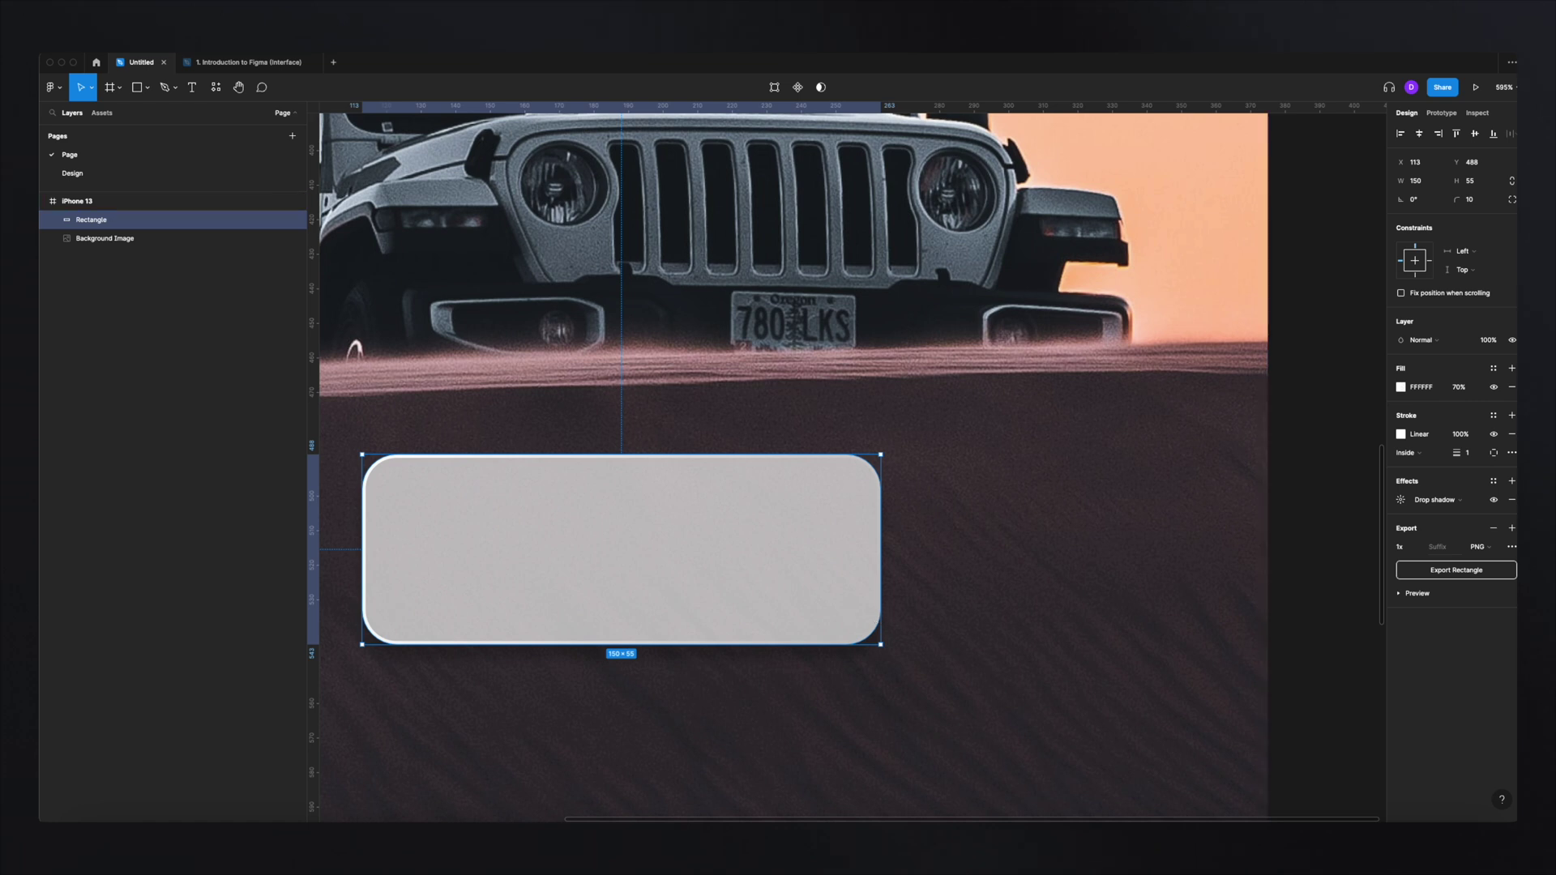
- Move the rectangle up over the jeep's bumper to about X 117, Y 440, and give its drop shadow a blur of 10 and 10% opacity
key(minus)
drag(782, 485, 773, 408)
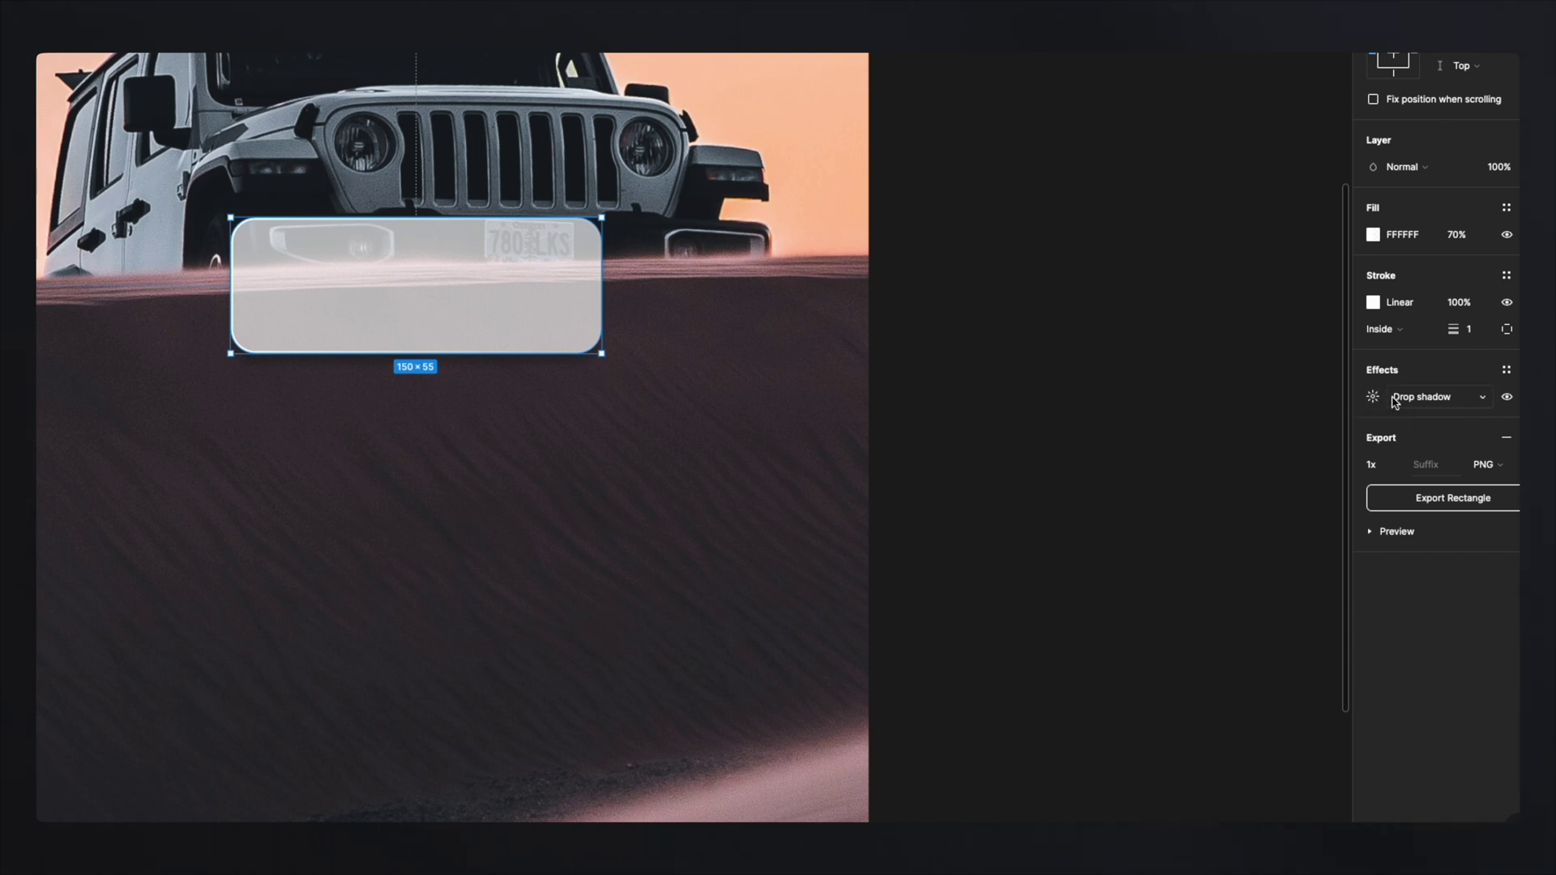
click(1373, 396)
click(1295, 446)
drag(1295, 446, 1304, 447)
text(10)
key(Return)
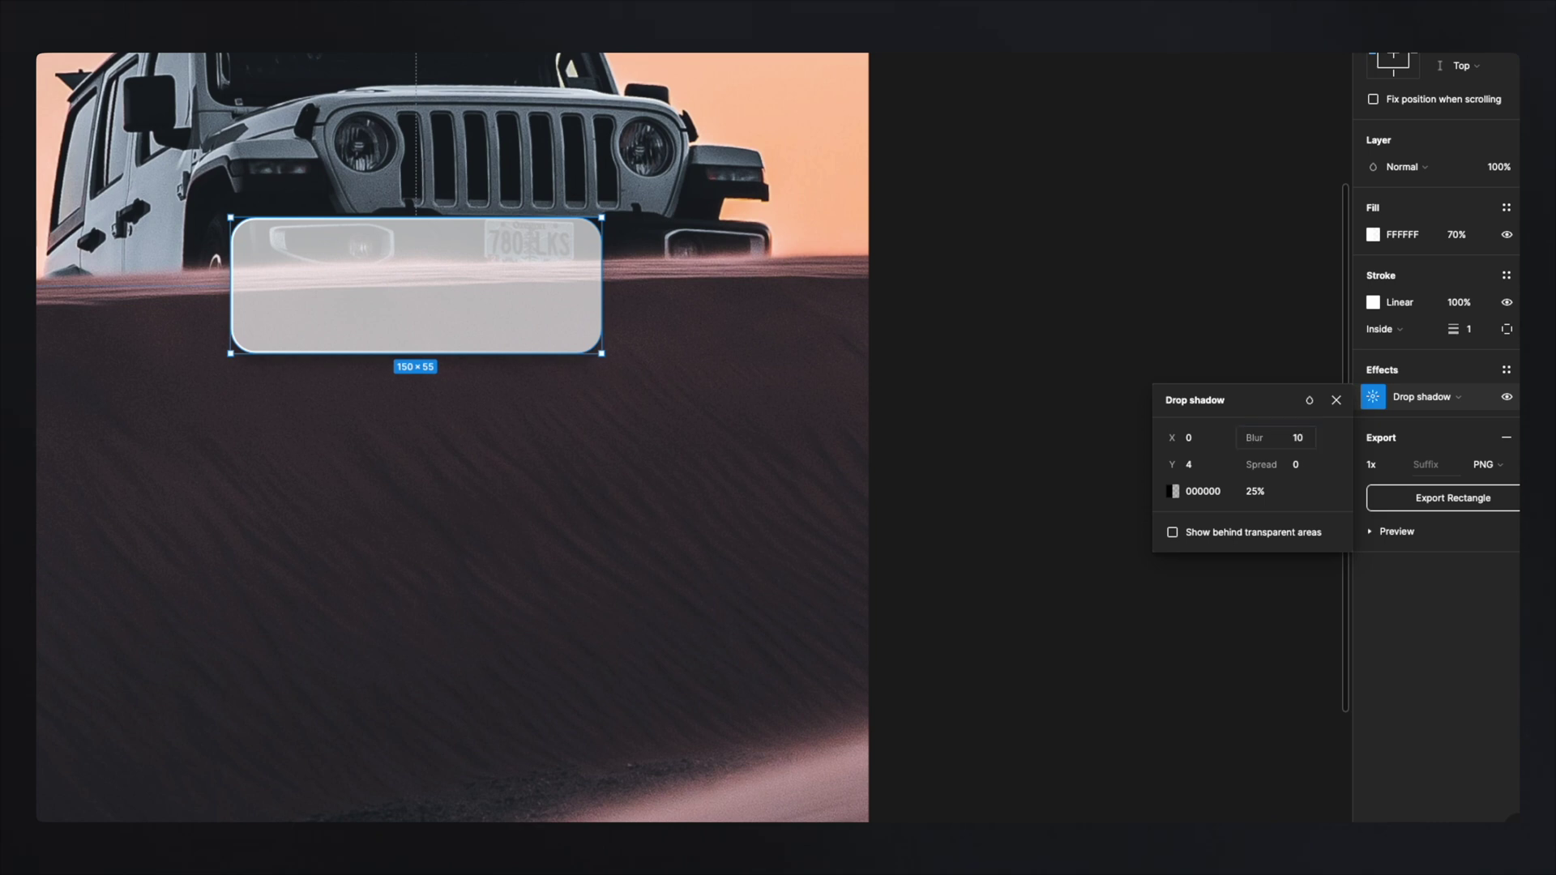
click(1255, 494)
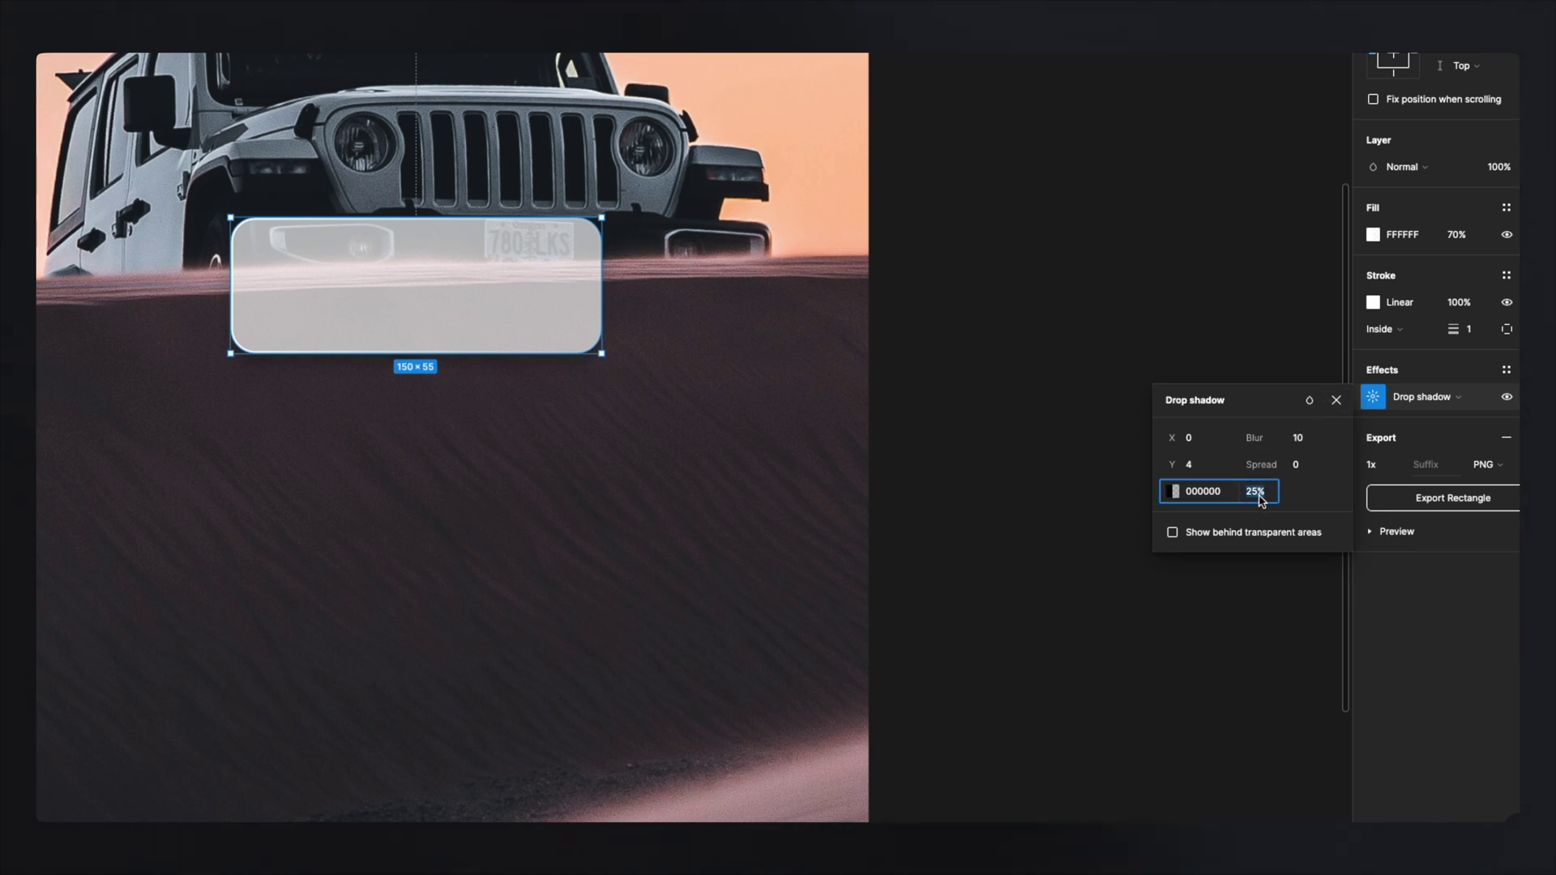
text(10)
- Change the drop shadow's colour to white FFFFFF and reposition the rectangle slightly over the jeep's bumper
click(1175, 491)
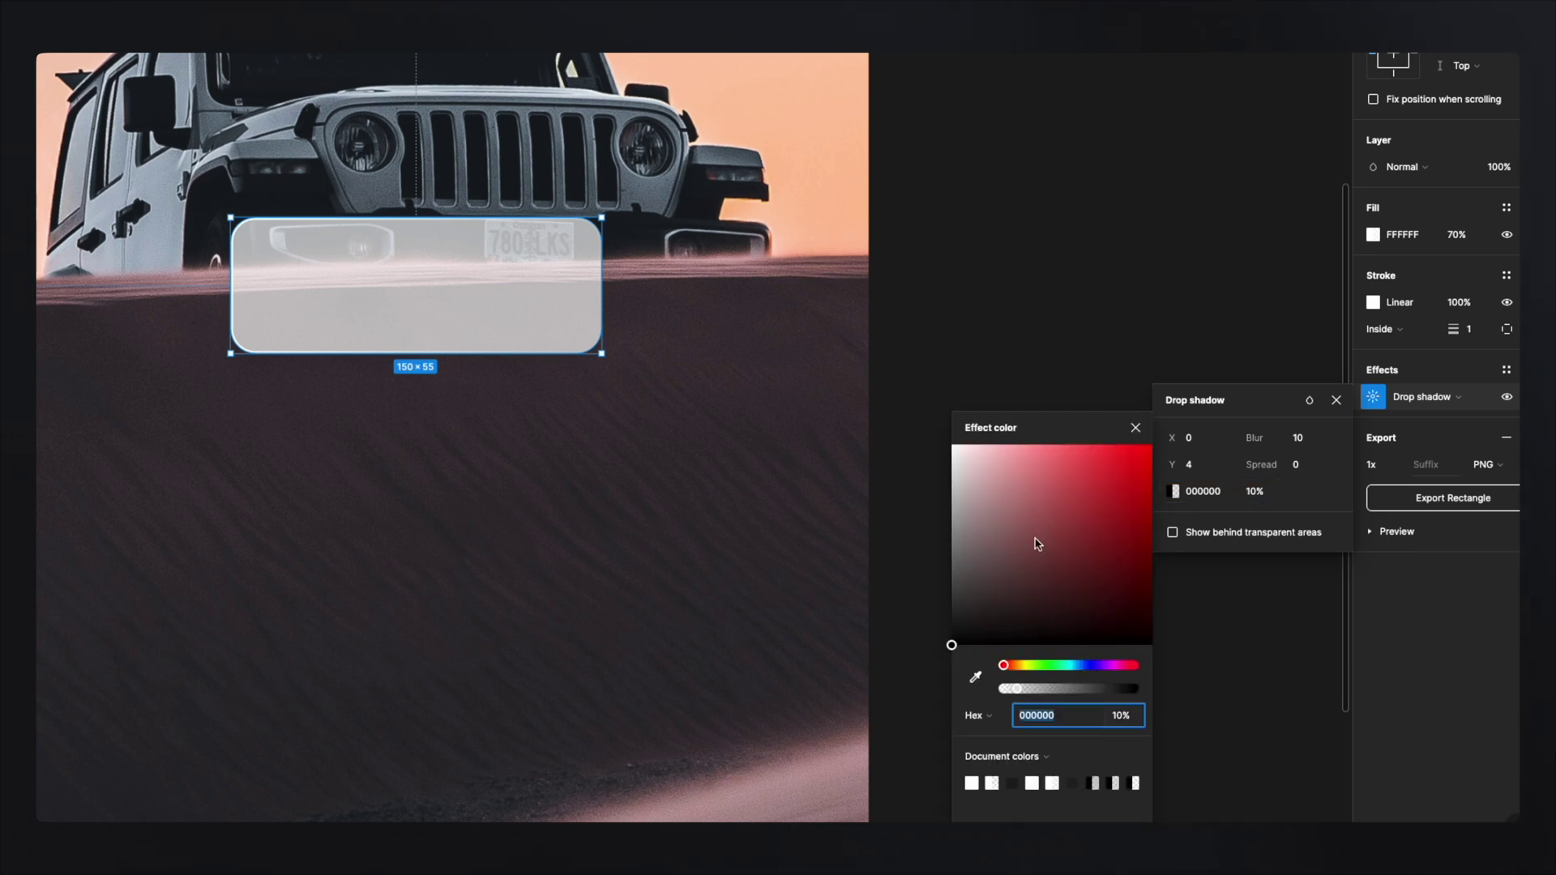
click(1175, 492)
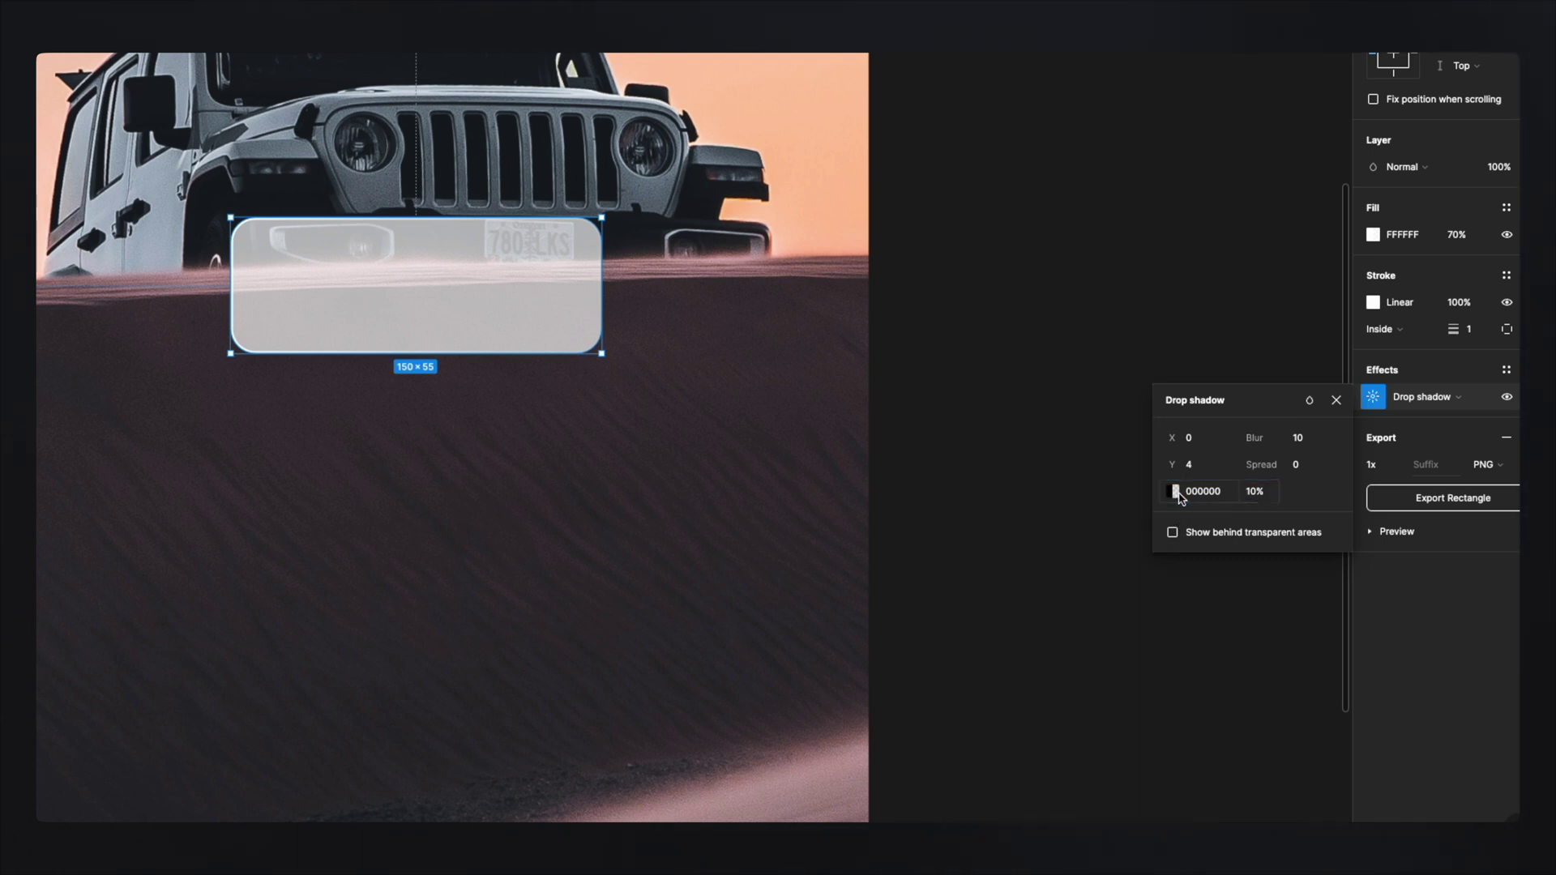
click(1175, 491)
drag(1018, 513, 951, 445)
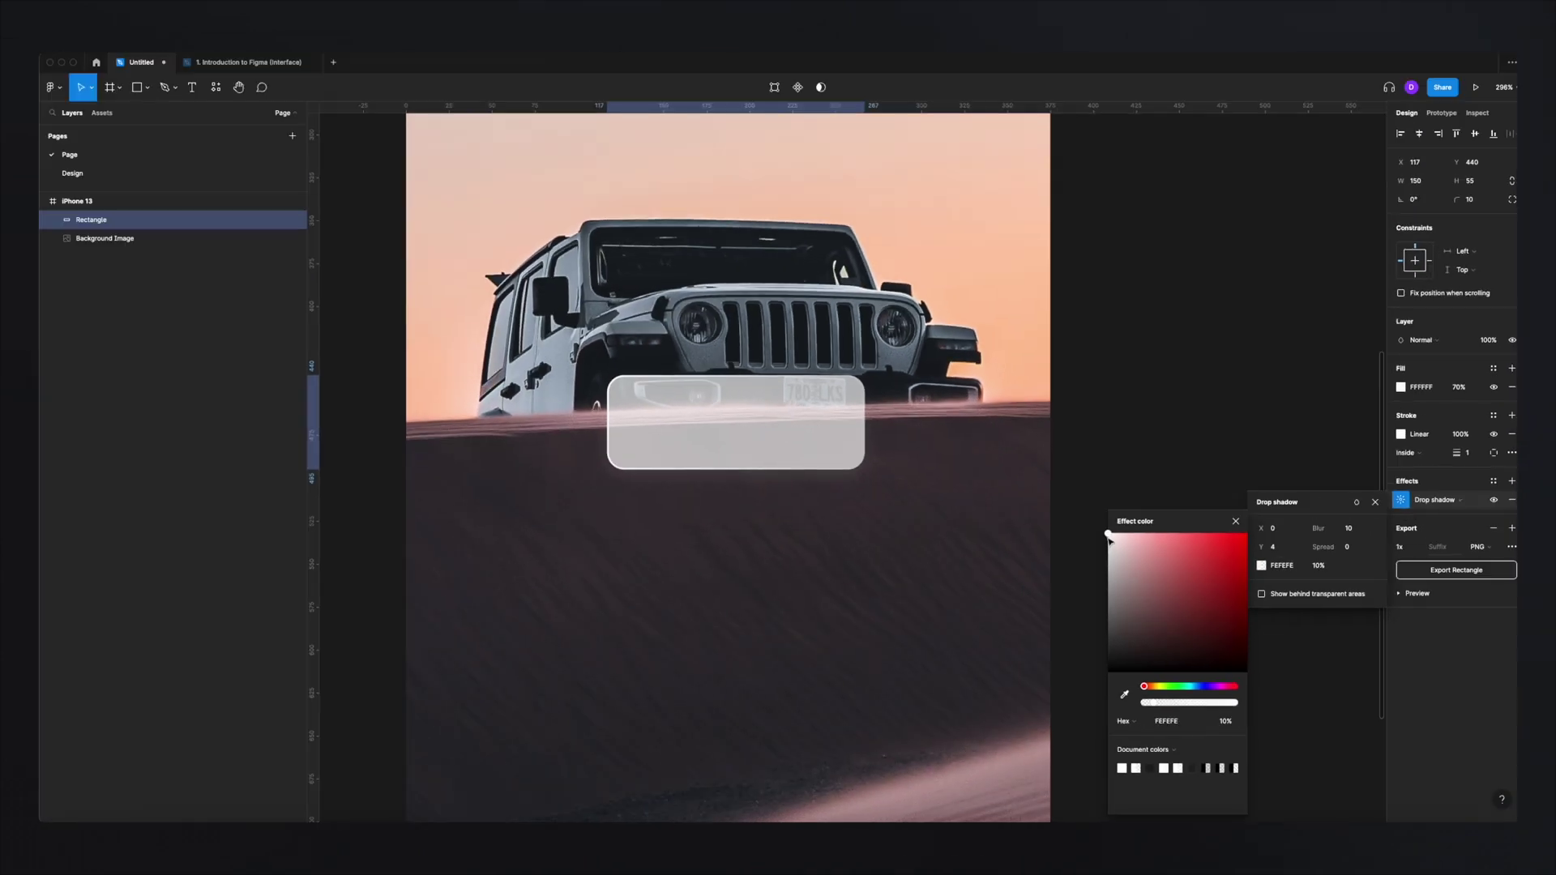
drag(1108, 538, 1106, 533)
click(1236, 522)
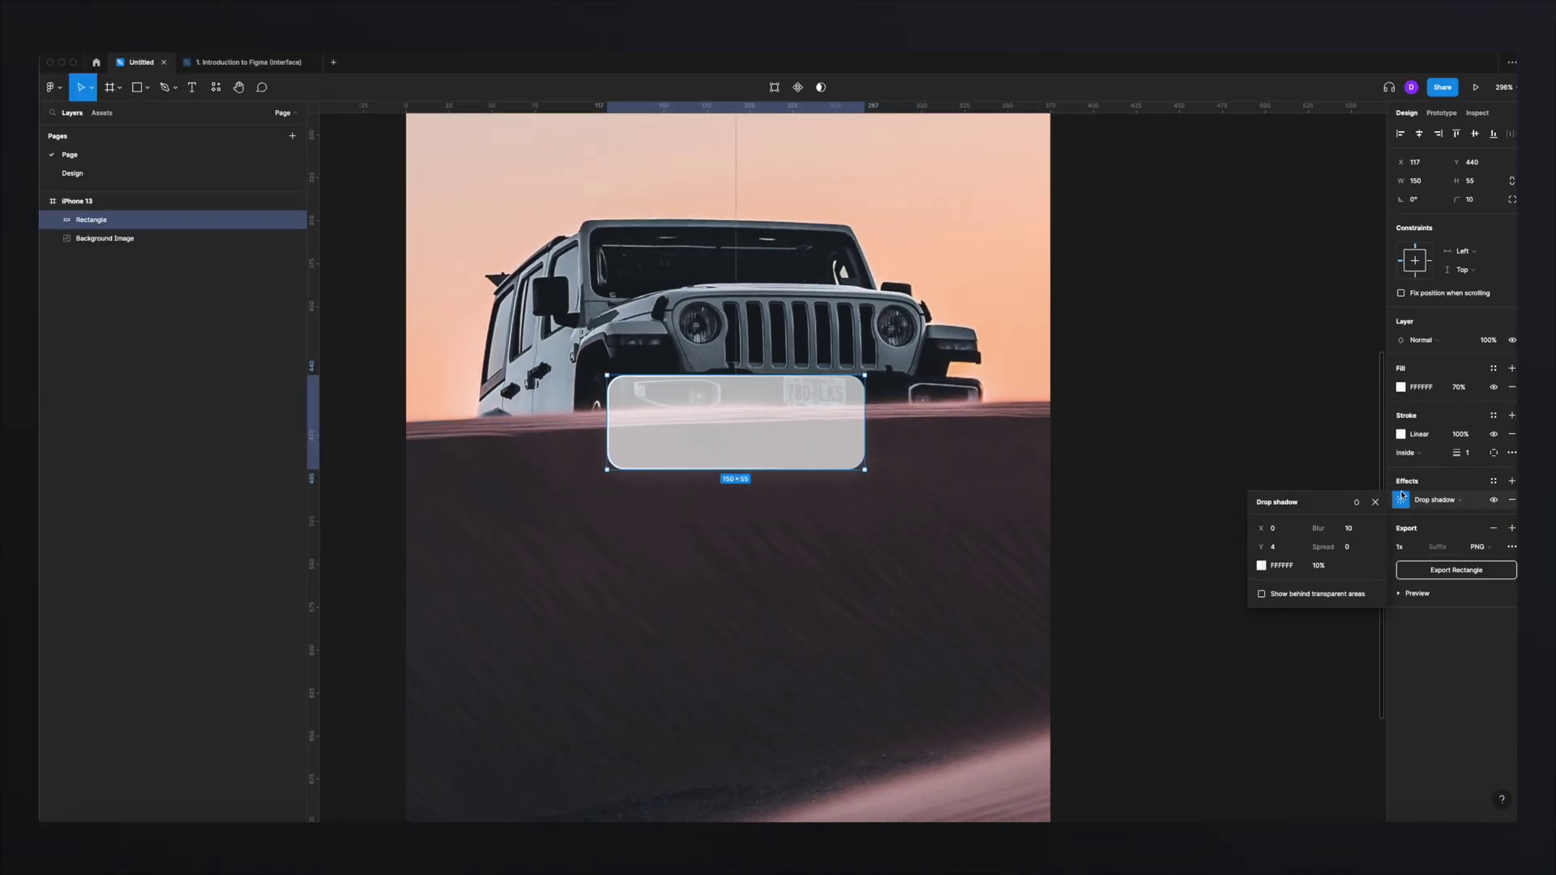
click(1377, 502)
drag(753, 419, 689, 271)
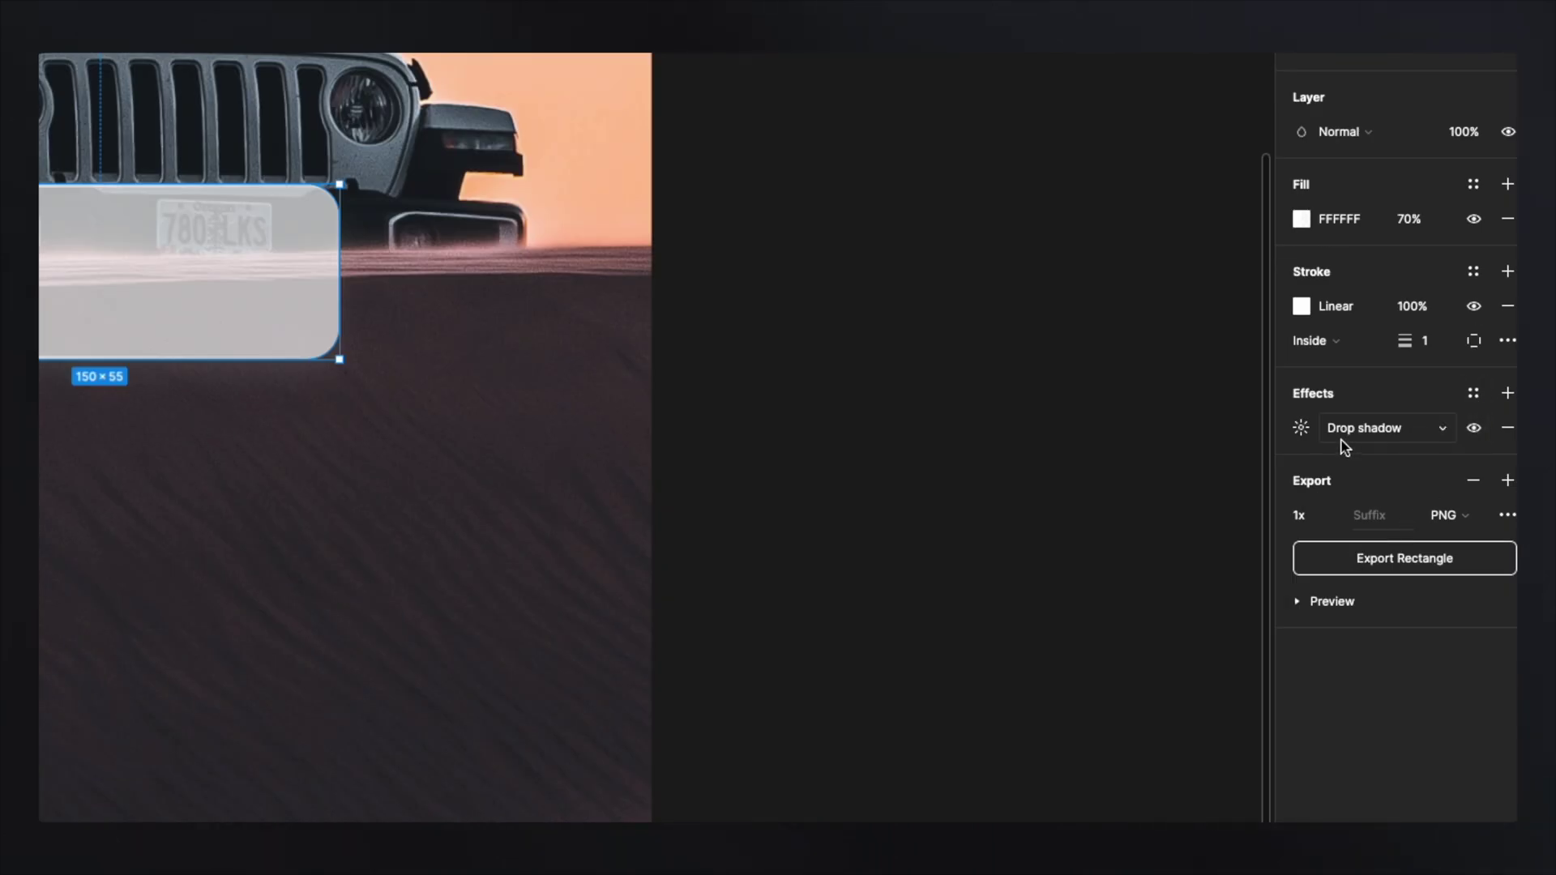
- Add a second effect to the rectangle and change its type to Background blur
click(1507, 394)
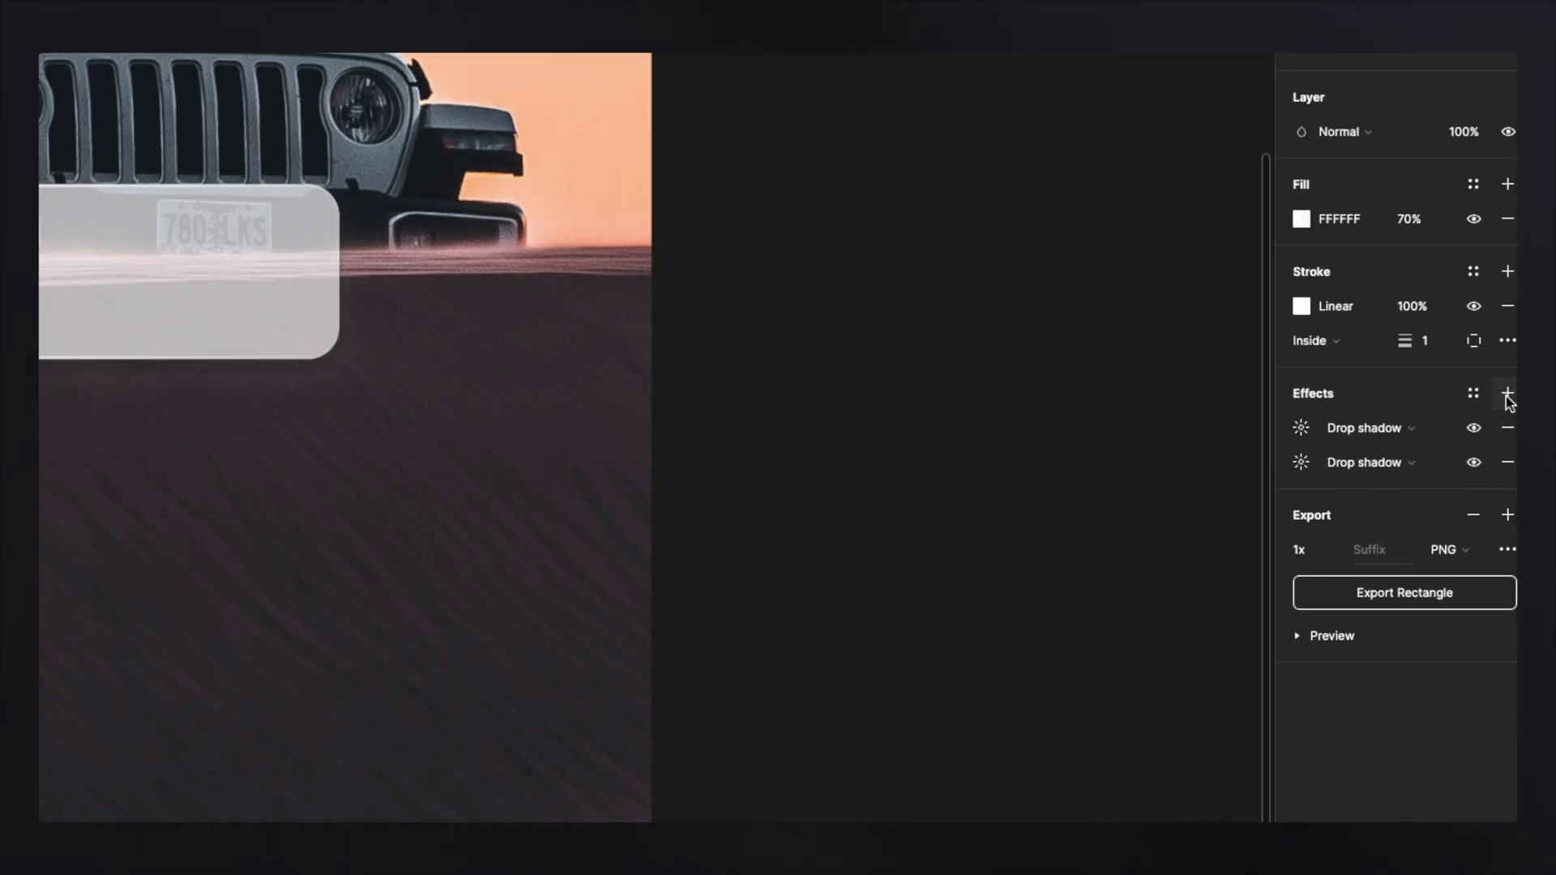
click(1417, 469)
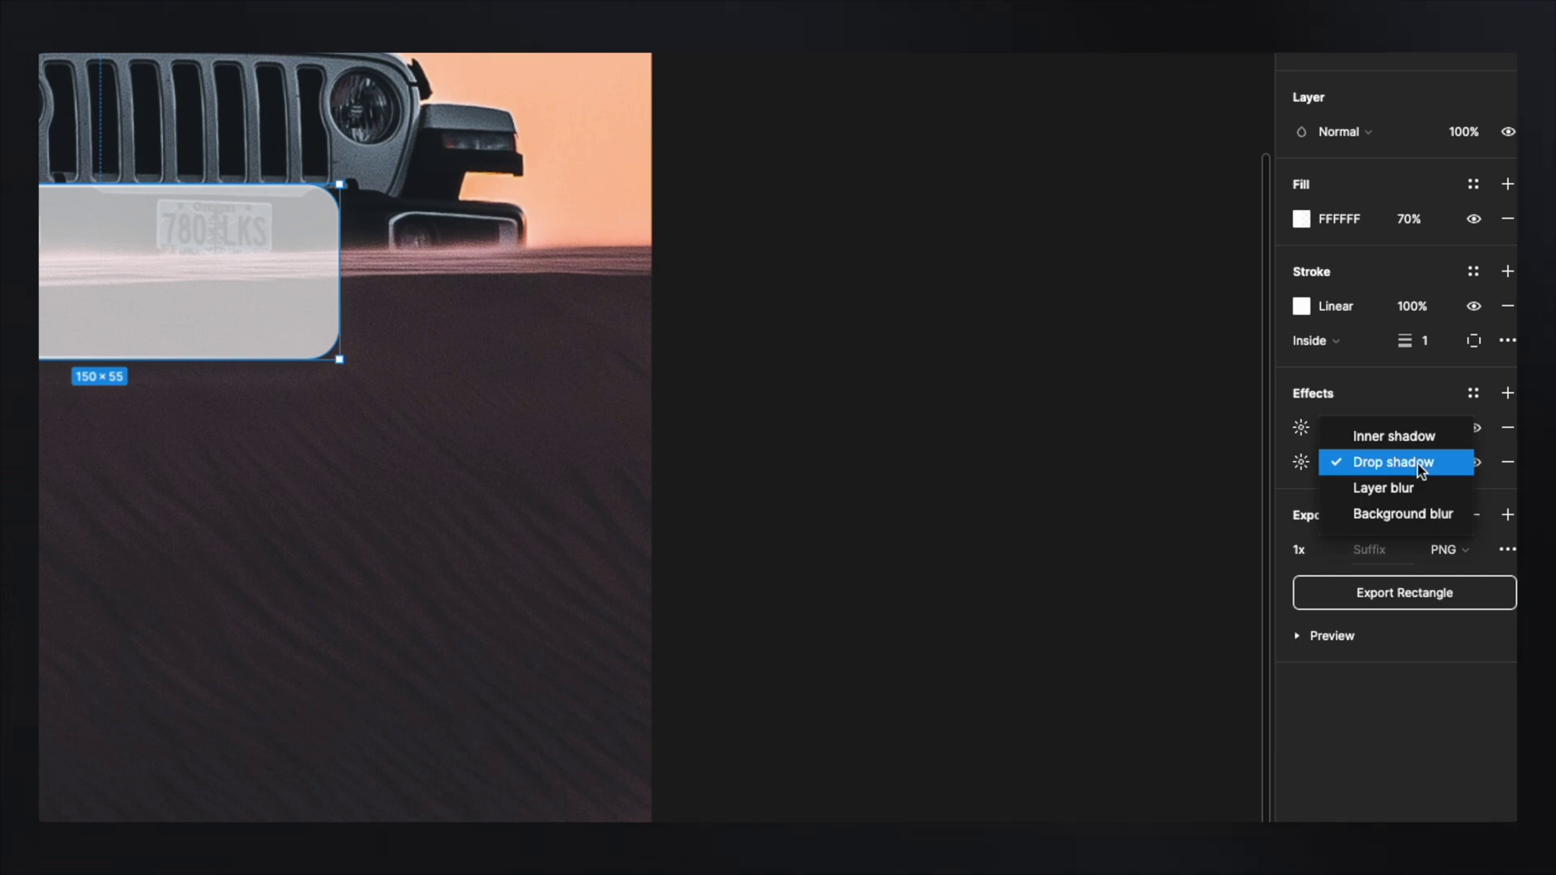
click(1424, 516)
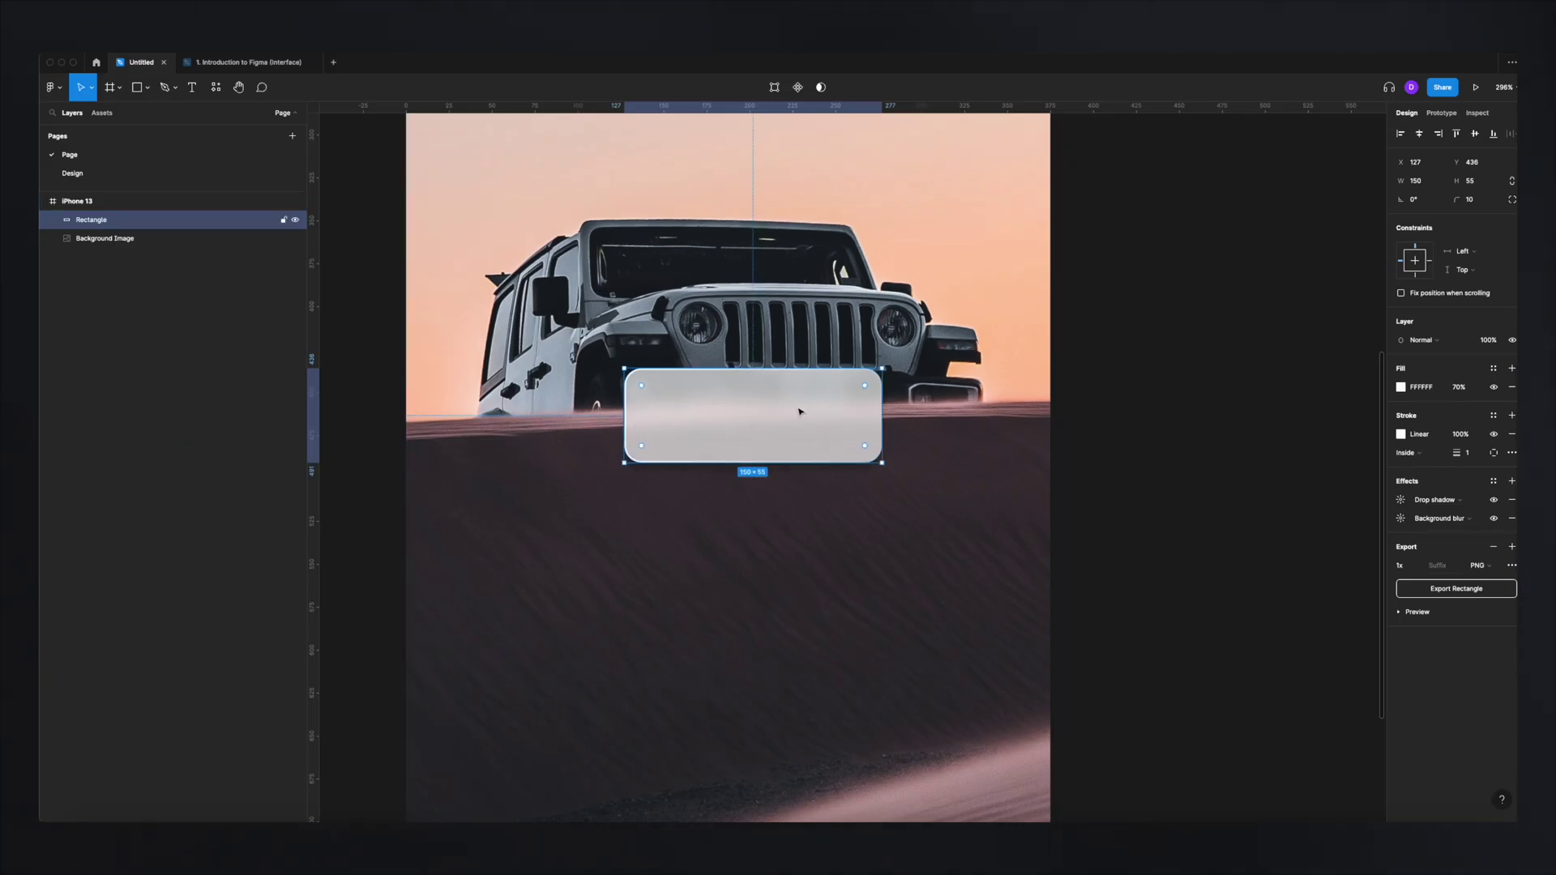
- Set the rectangle's background blur to 4 and move the rectangle to about X 137, Y 432
click(1400, 518)
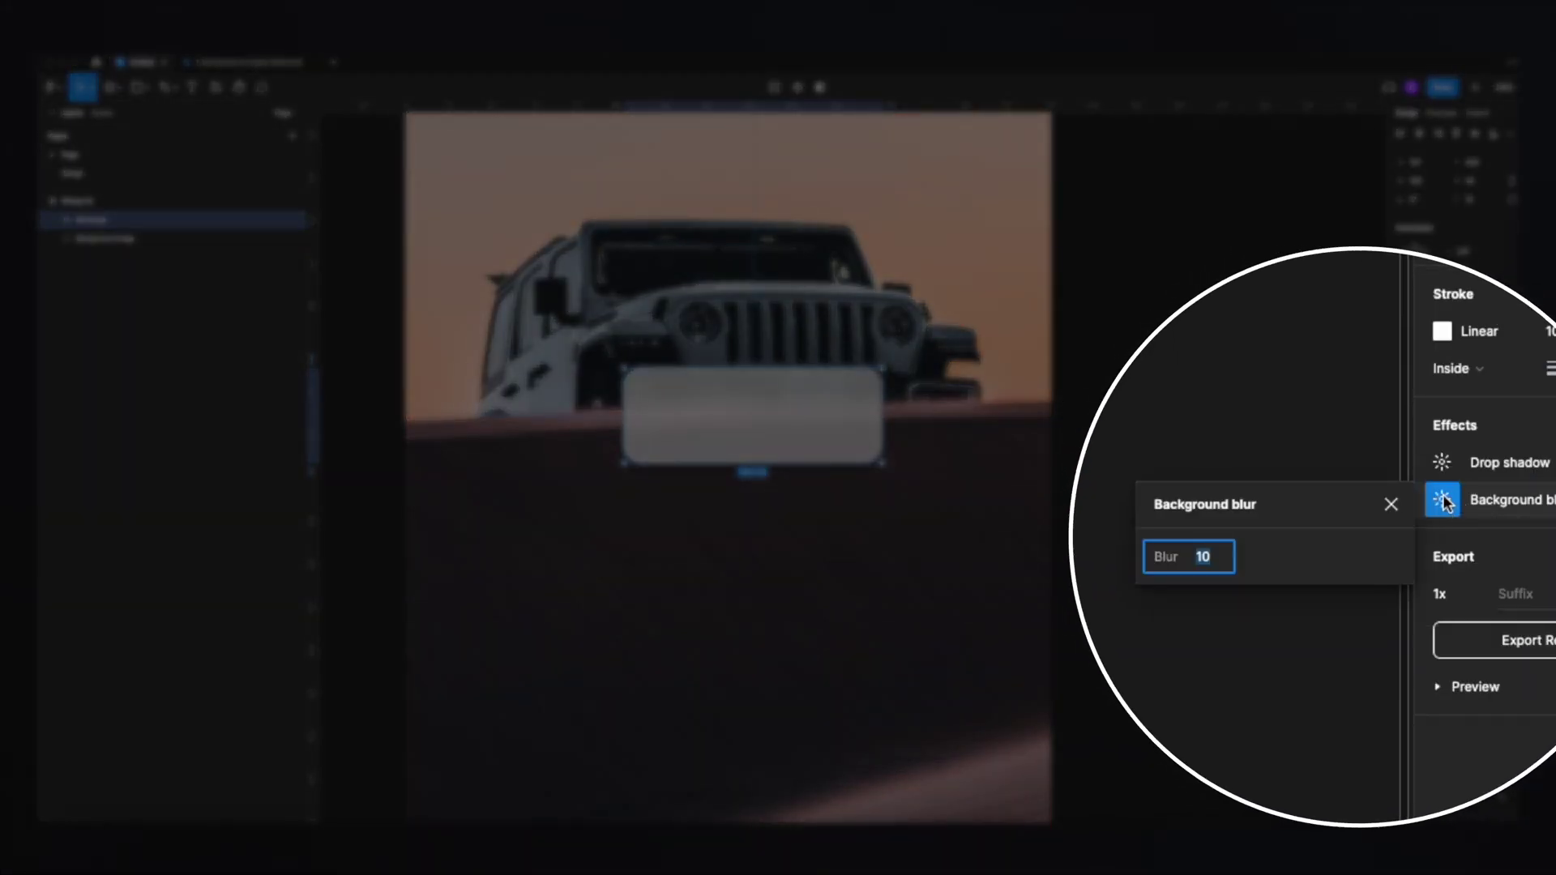
click(1208, 557)
text(4)
key(Return)
drag(759, 447, 788, 426)
click(1375, 520)
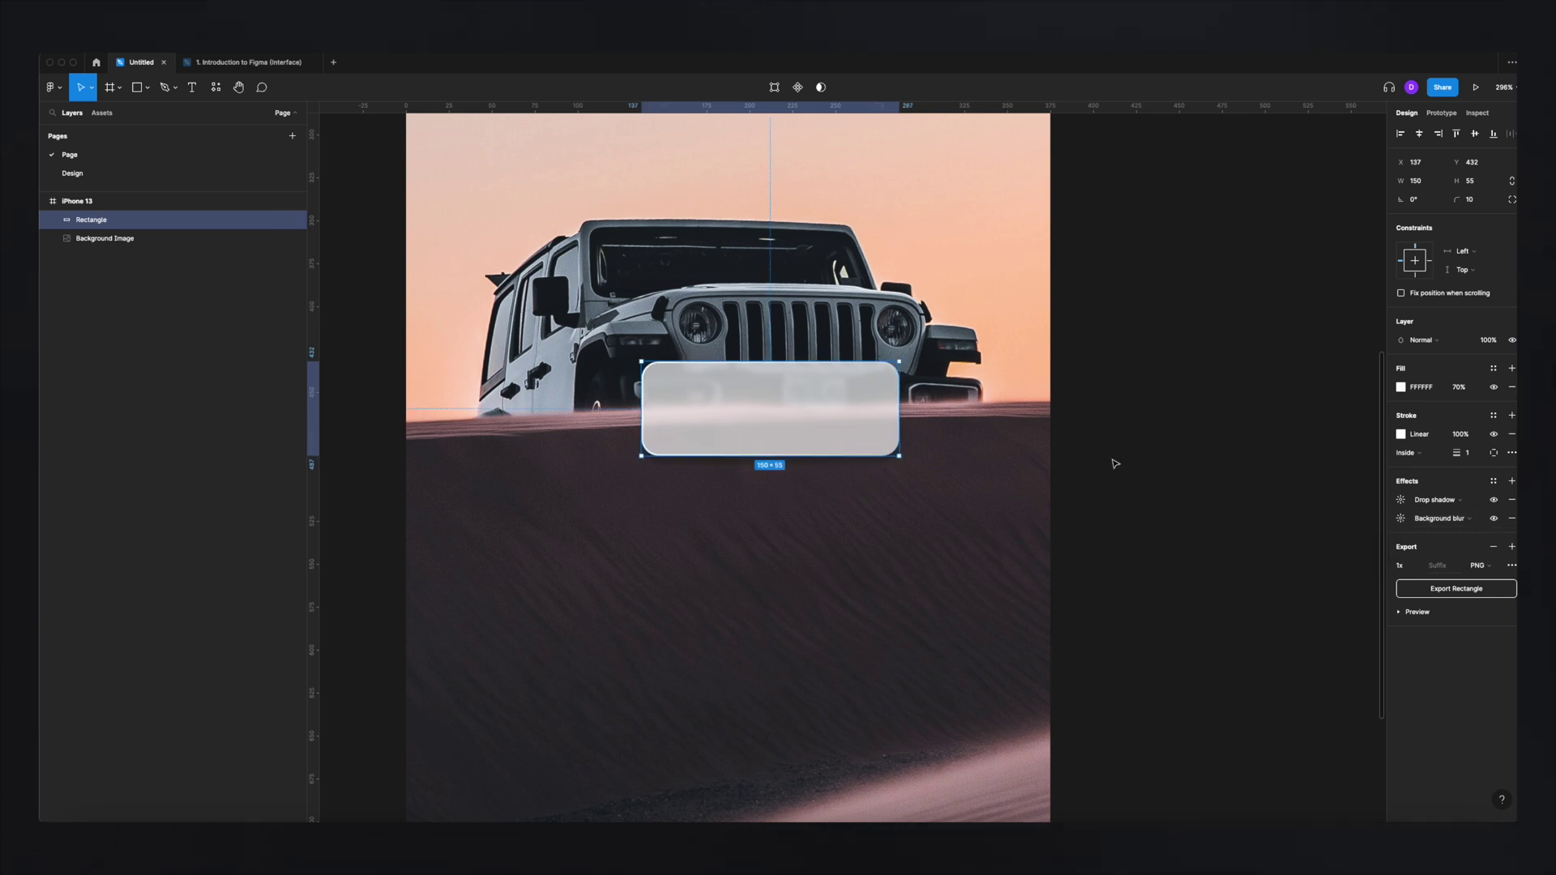
- Create a text box about 143 × 33 below the rectangle reading START NOW, and place it onto the rectangle
click(193, 87)
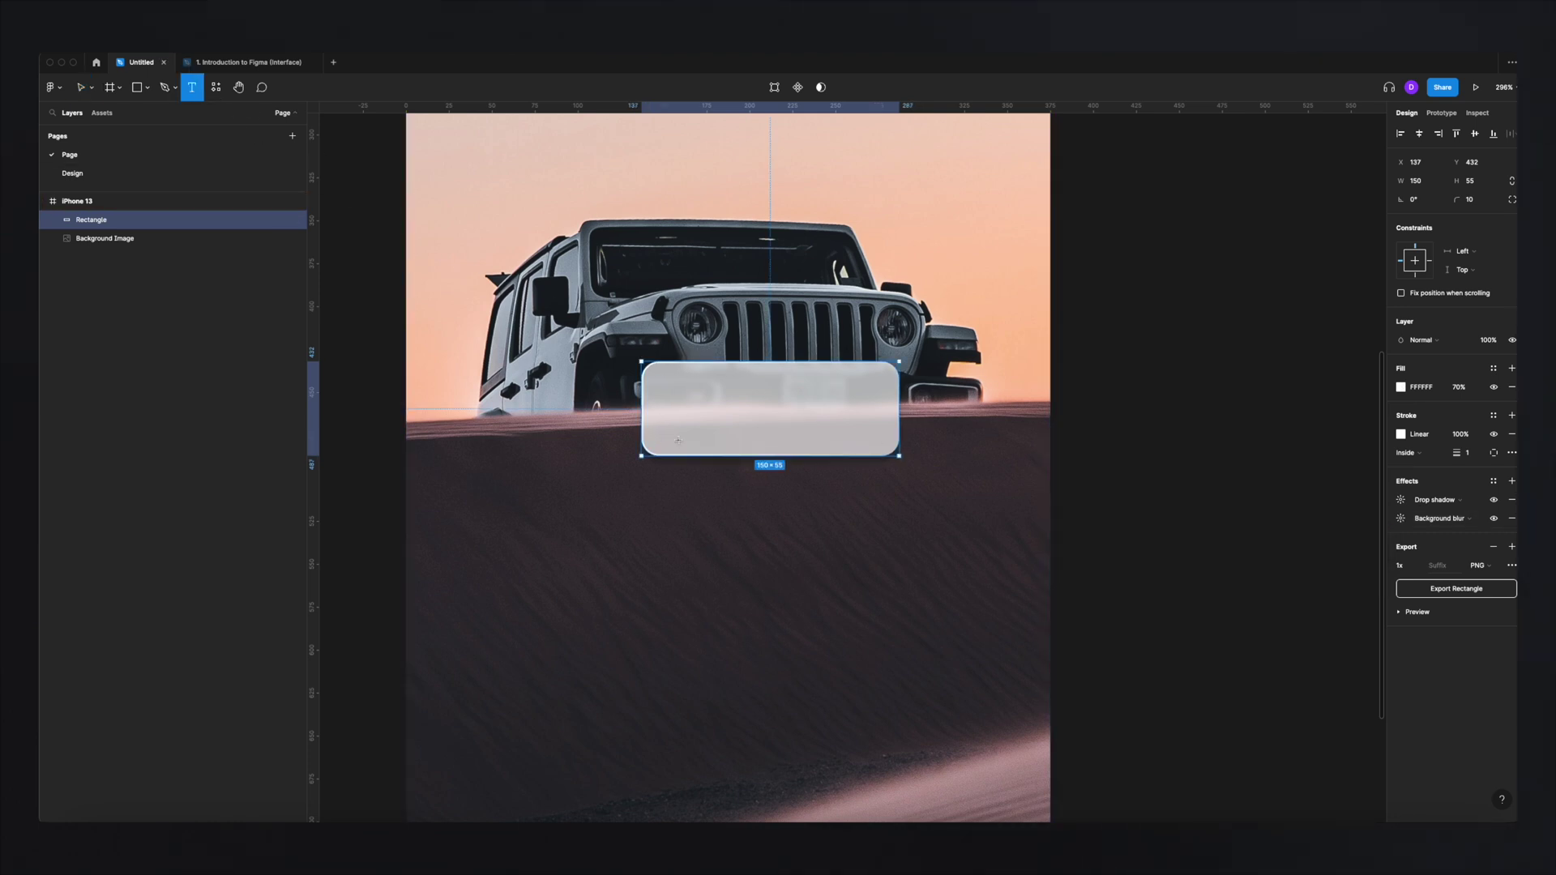
drag(638, 503, 884, 558)
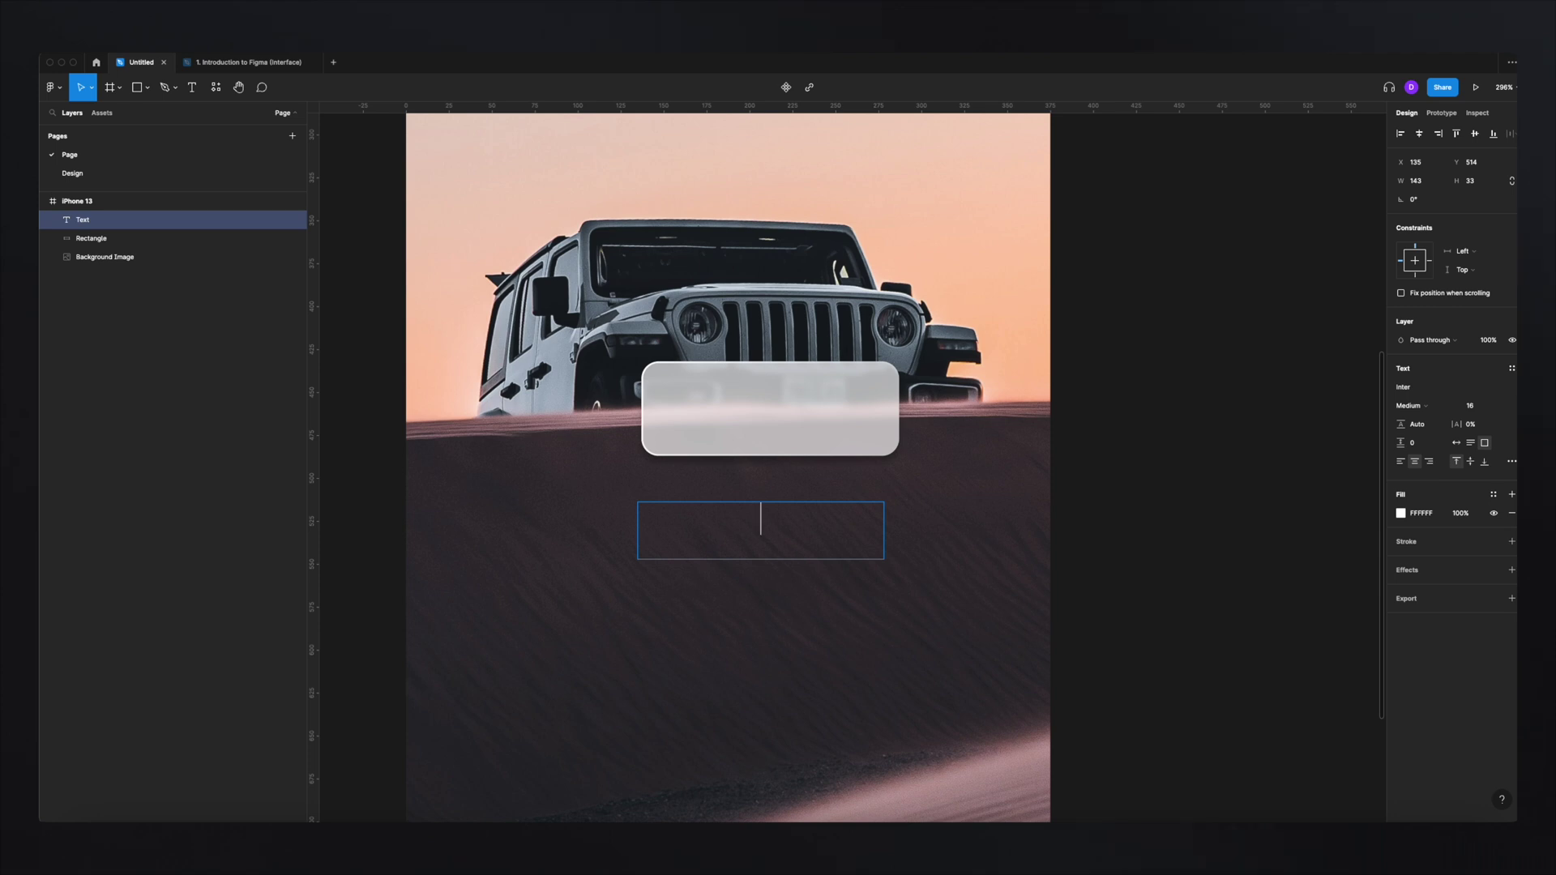
text(START NOW)
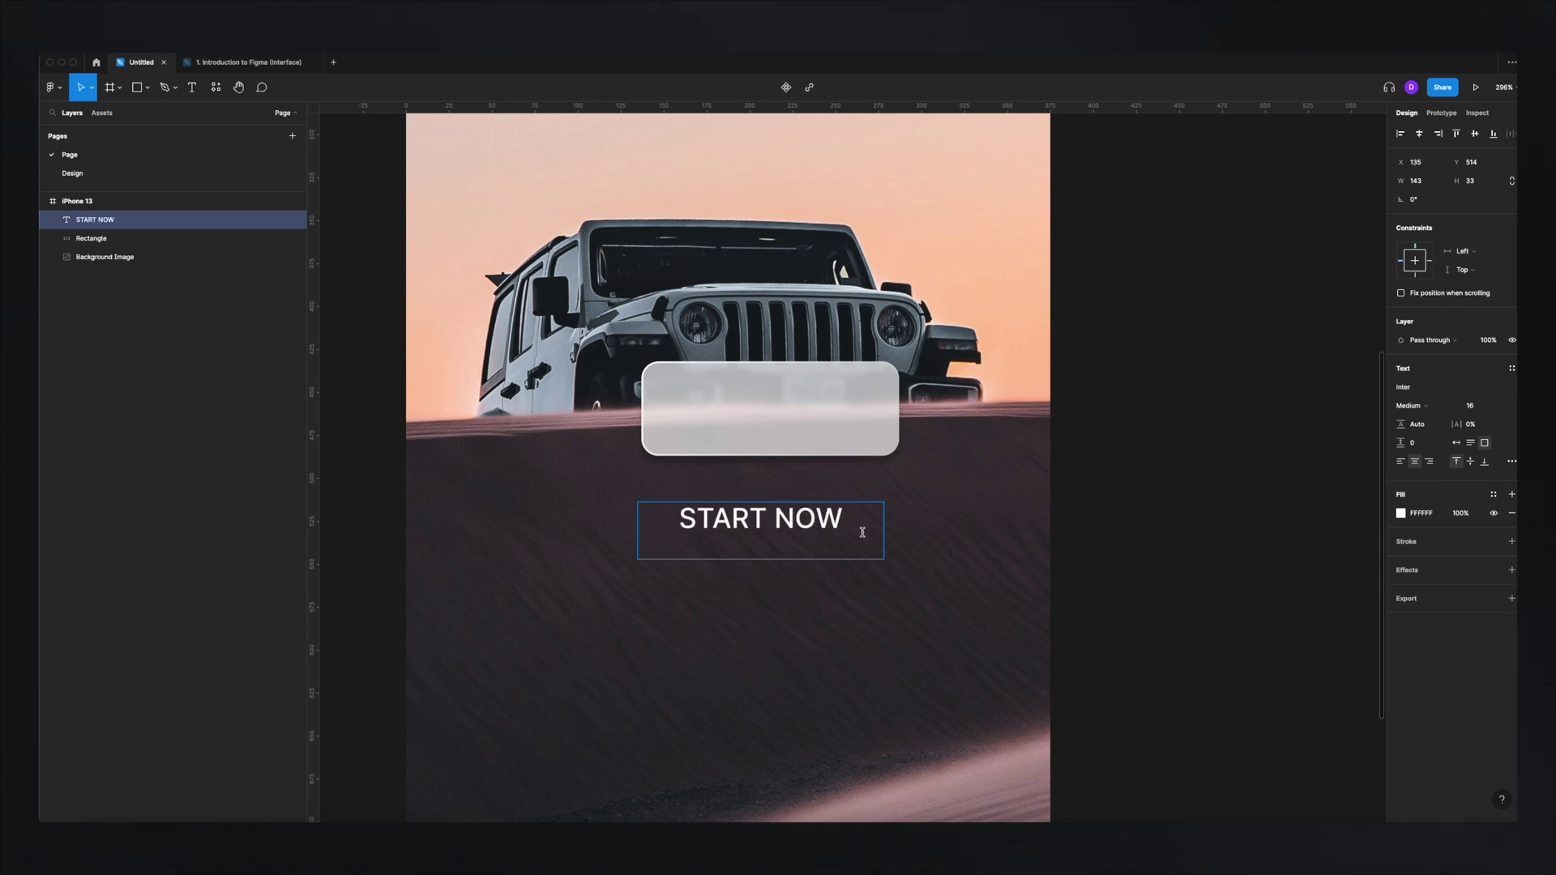
key(Escape)
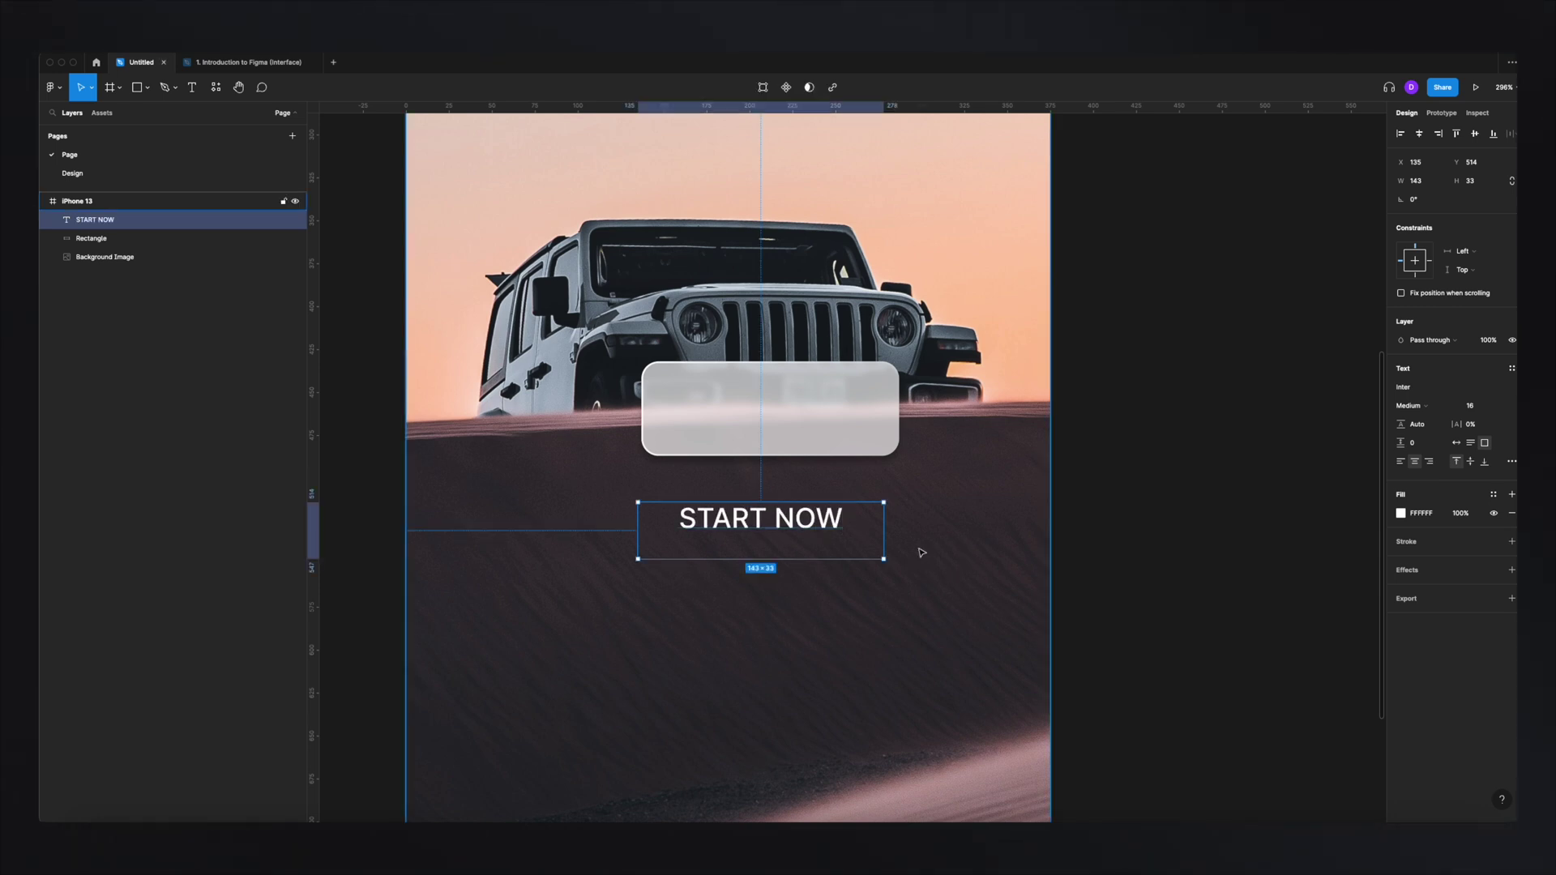
drag(835, 531, 817, 423)
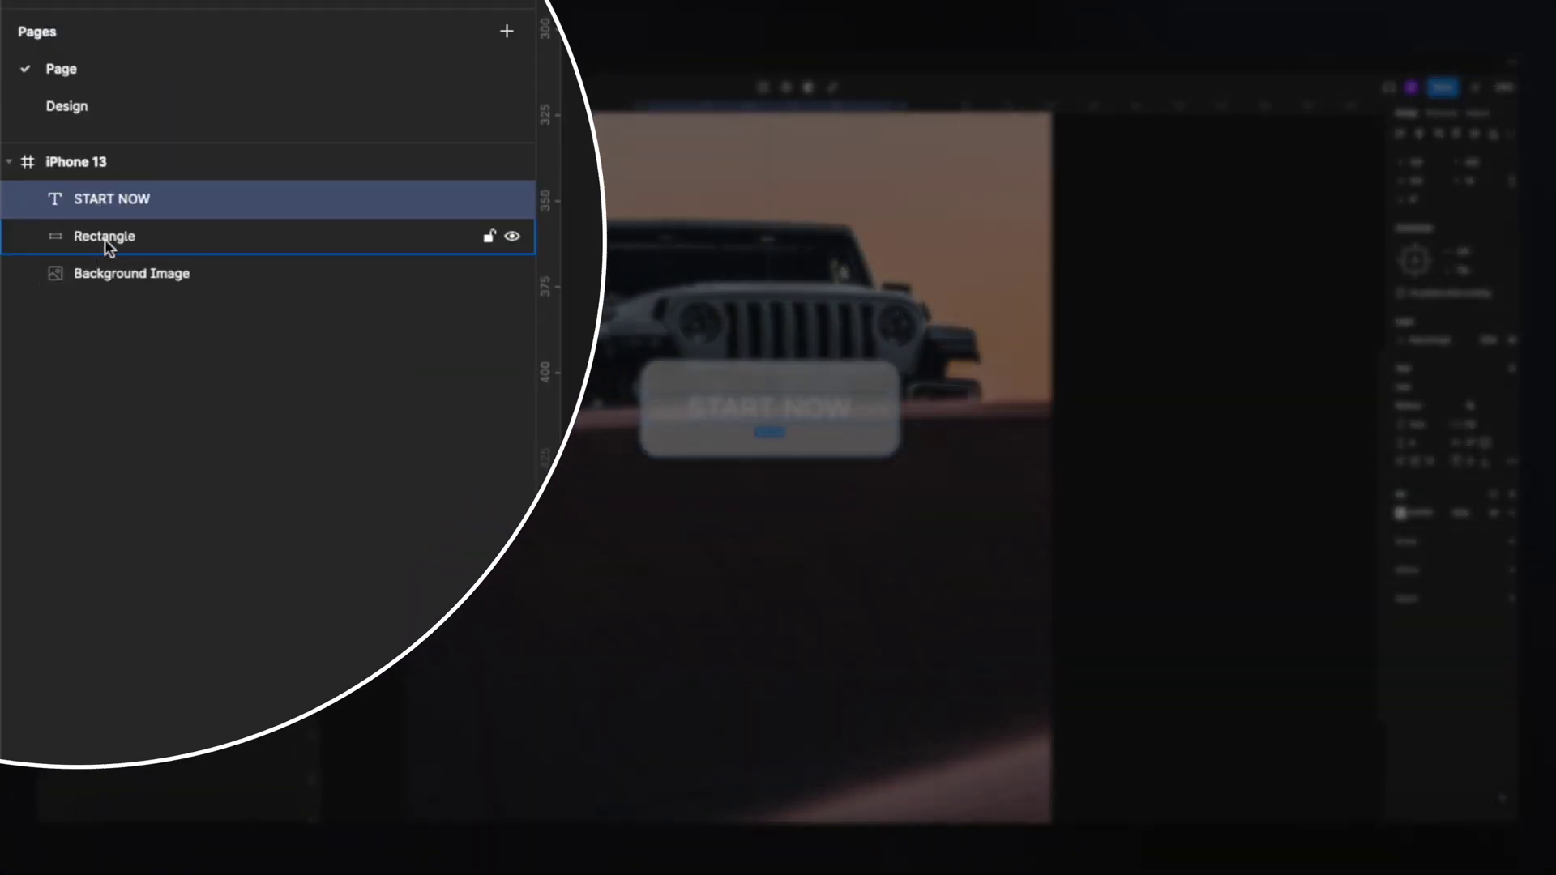
- Move the START NOW text beneath the rectangle in the layer order and back above it
drag(129, 196, 143, 251)
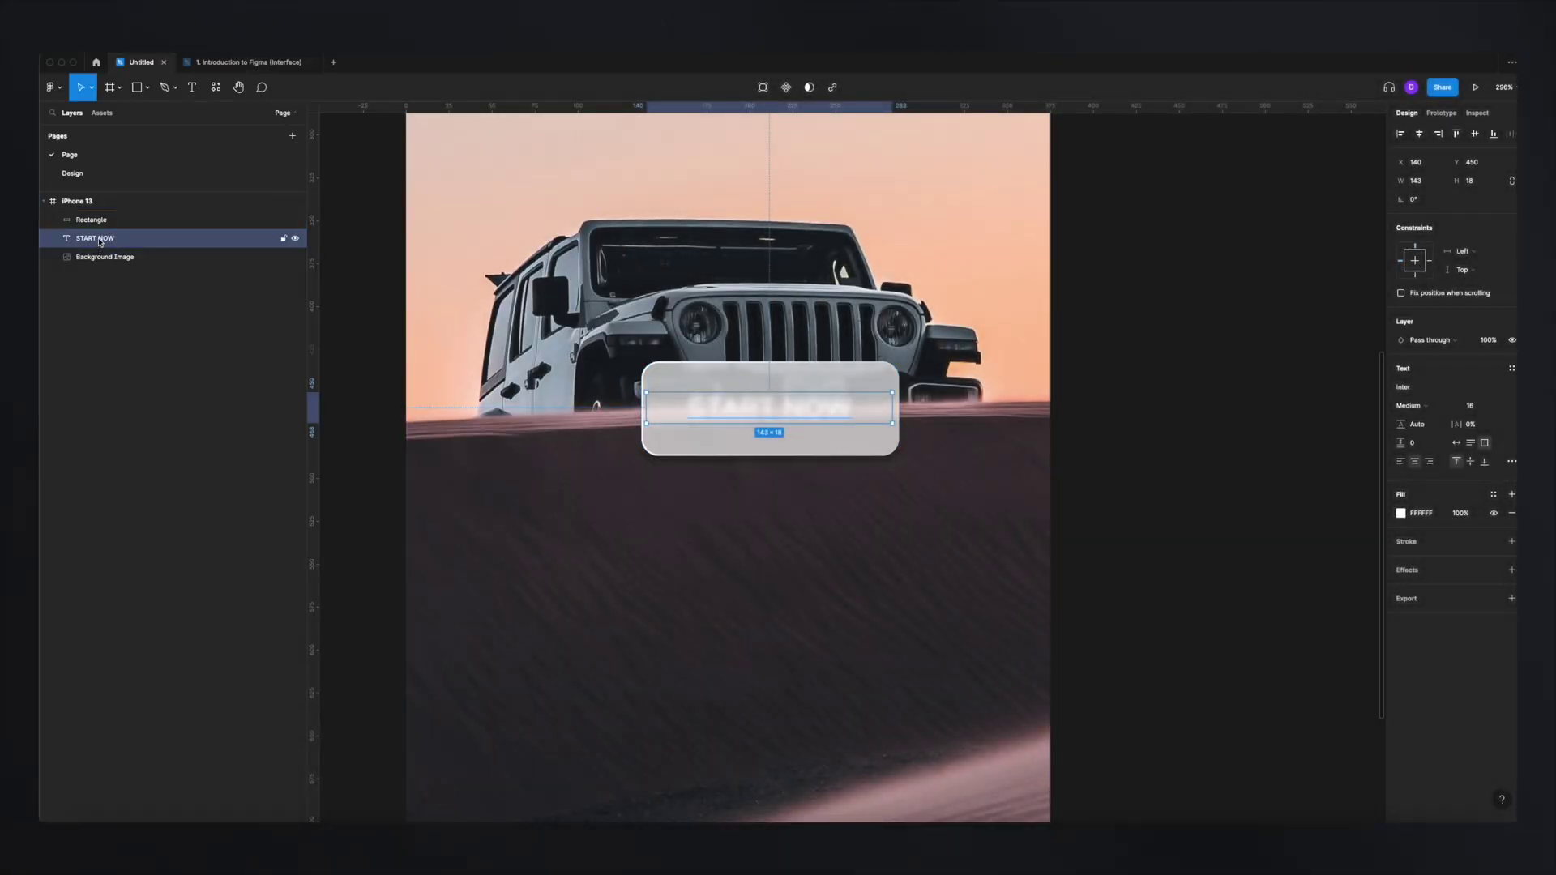
drag(99, 241, 105, 219)
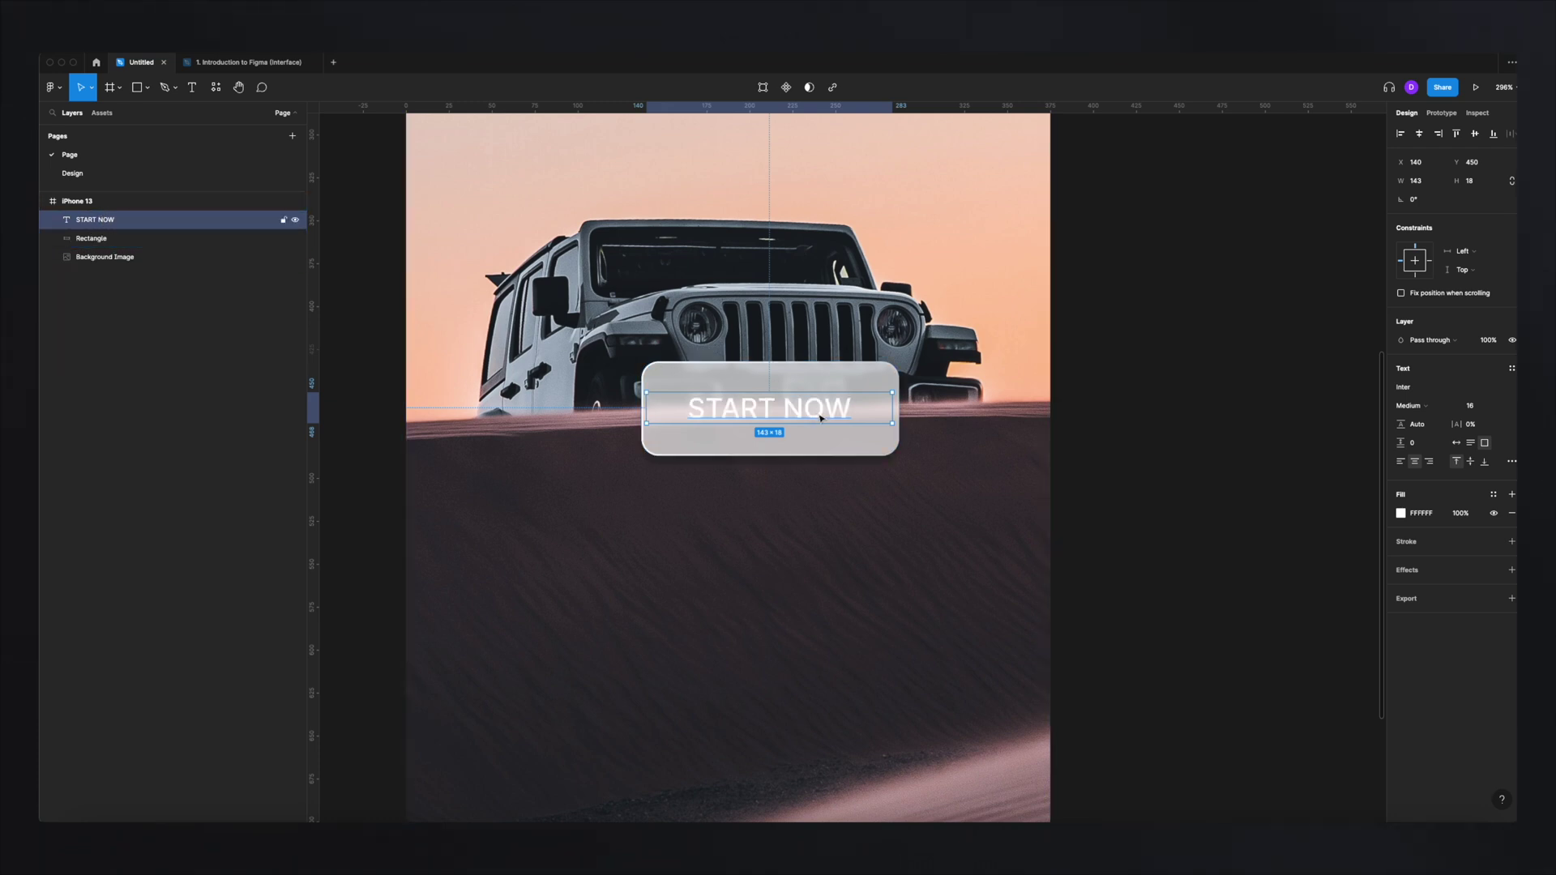
- Set the START NOW text's font size to 14
click(1476, 406)
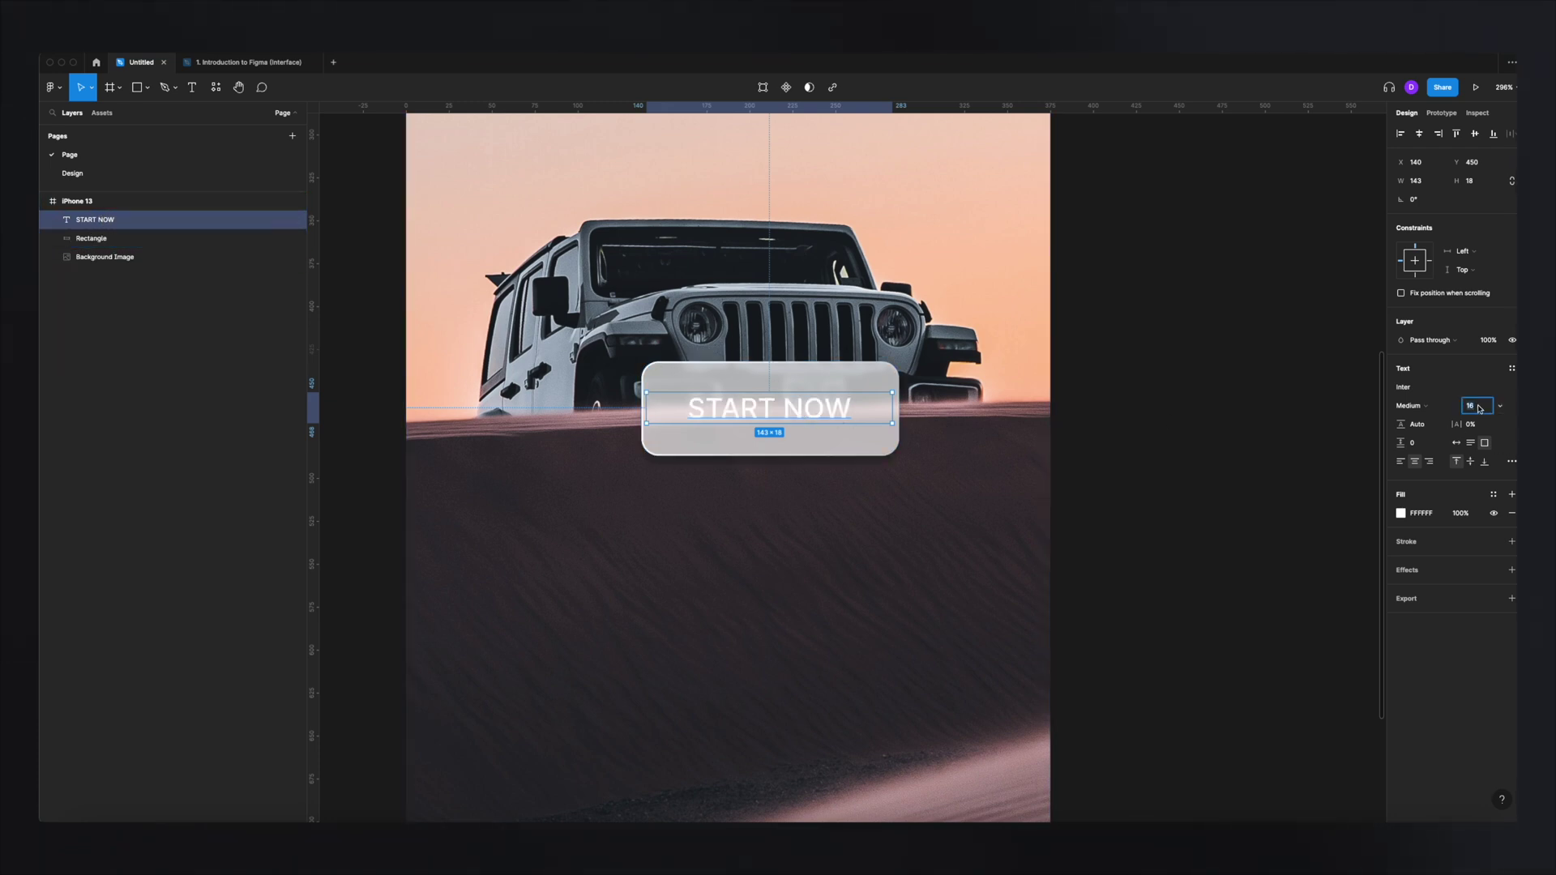
text(14)
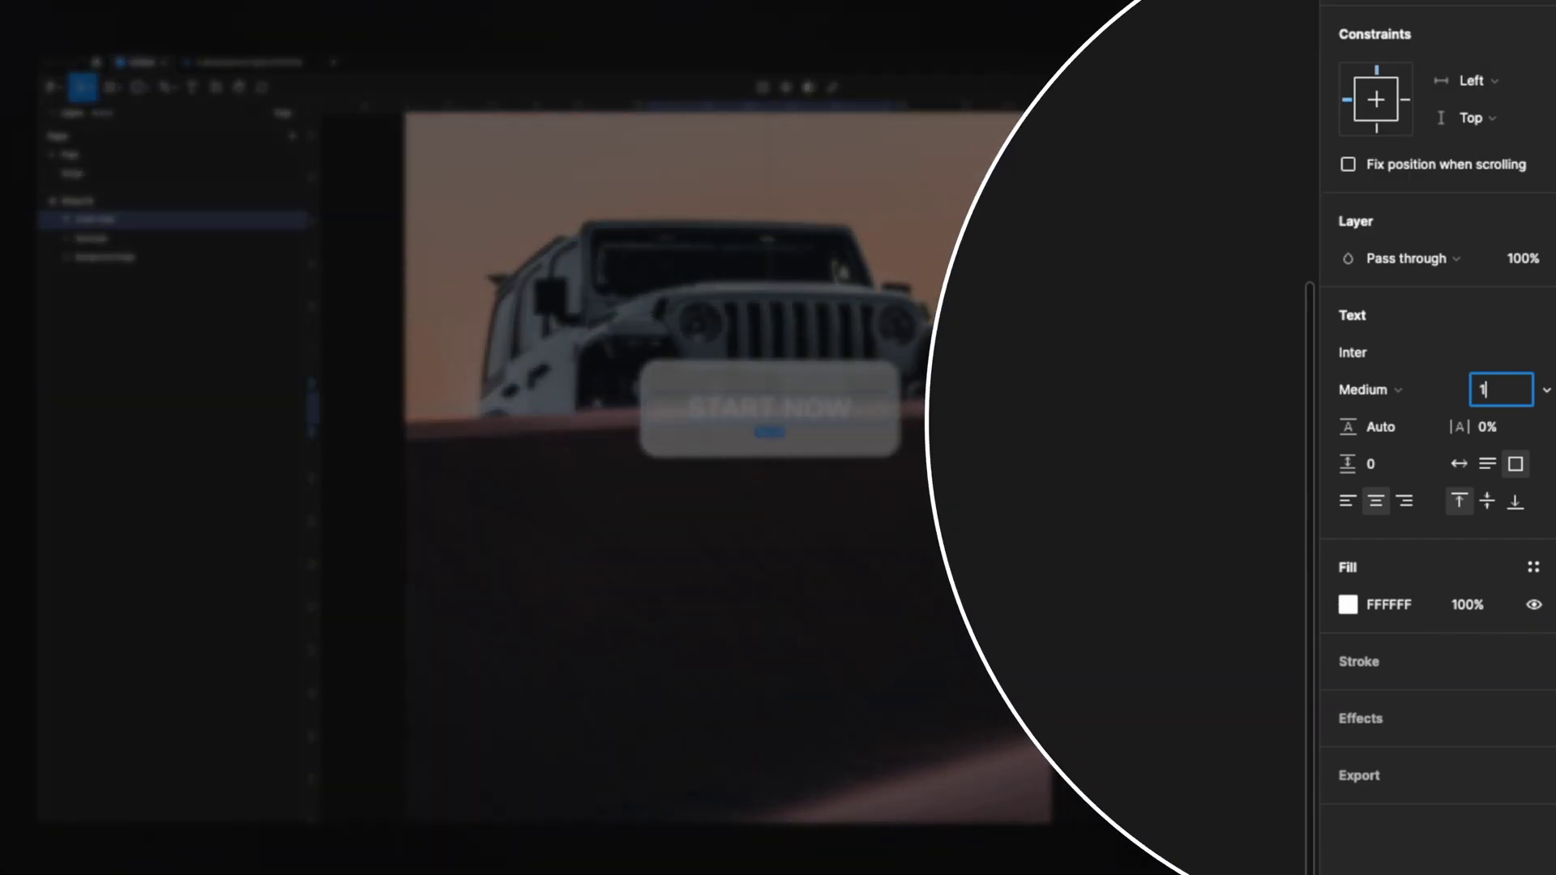
key(Return)
- Move the rectangle with its text down the dune to about X 100, Y 608, and set the rectangle's height to 45
click(849, 446)
drag(849, 445, 785, 748)
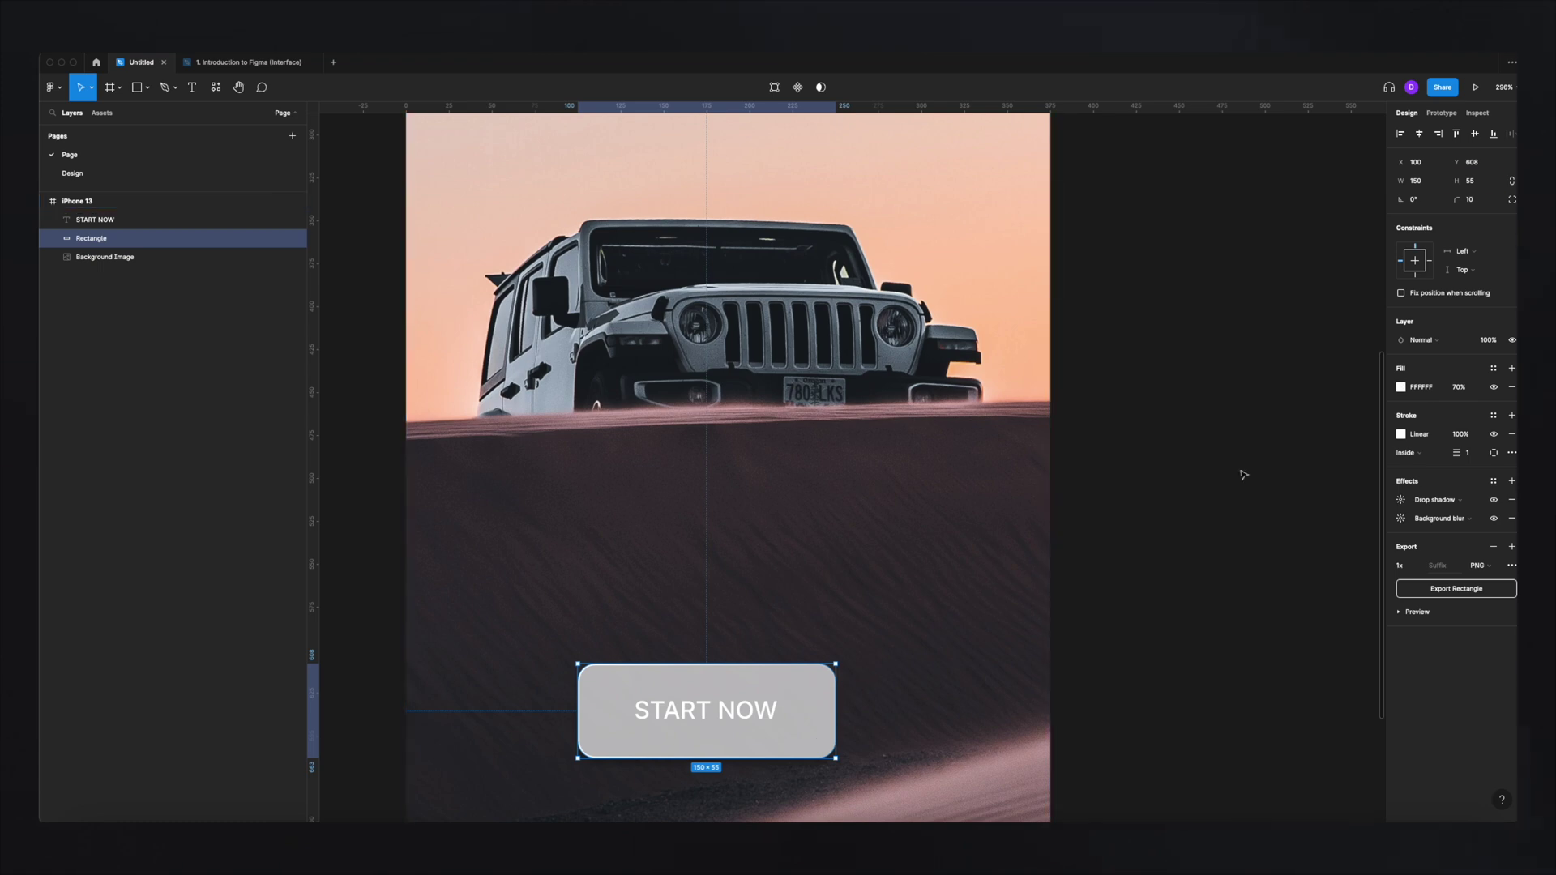
click(1490, 181)
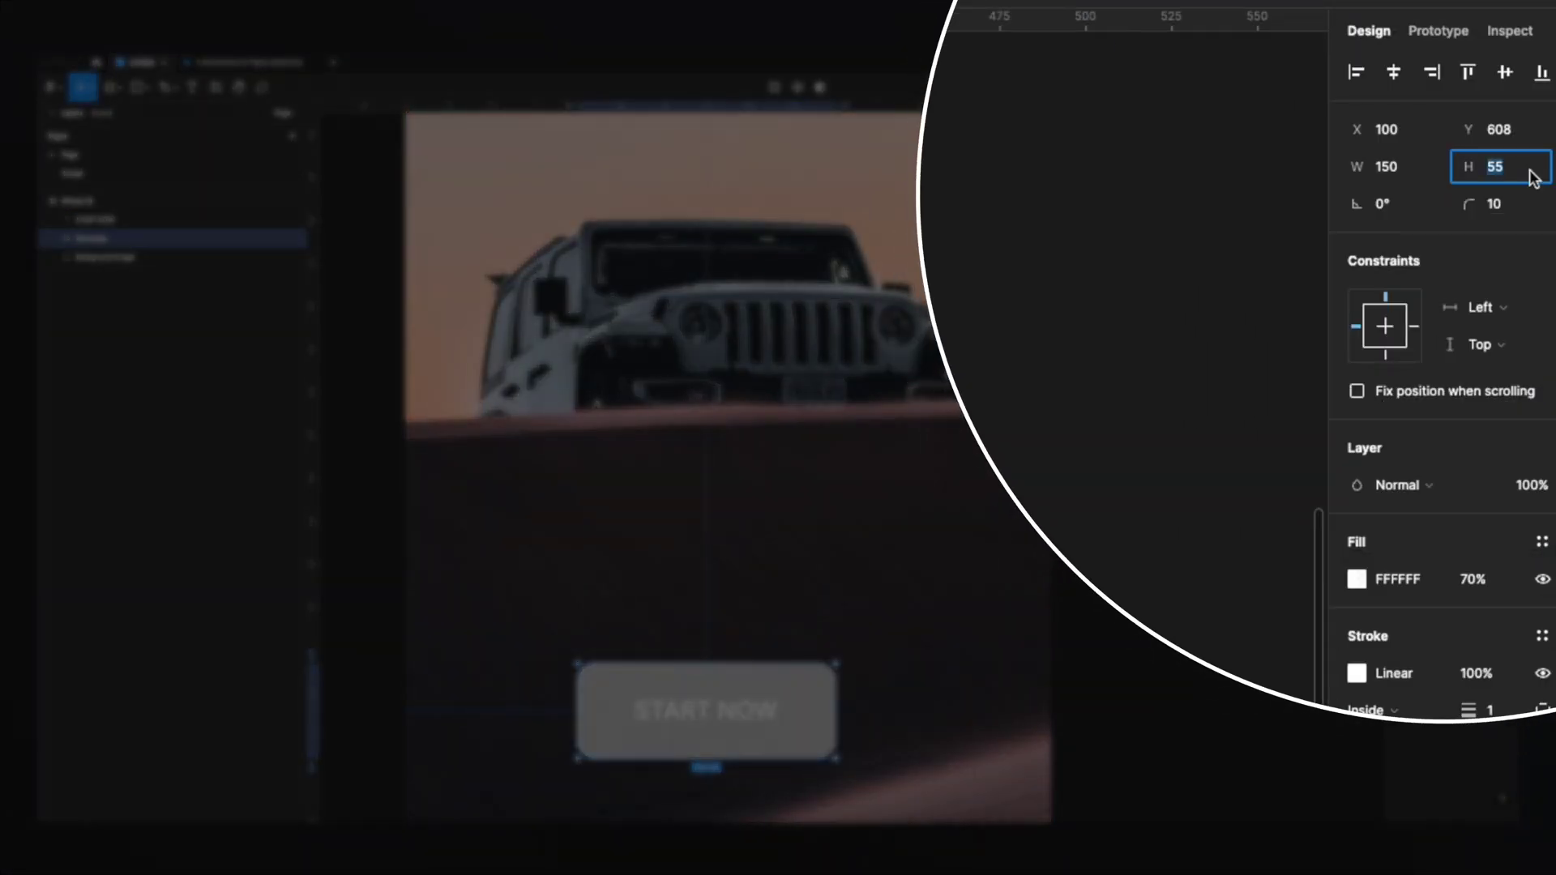
text(45)
key(Return)
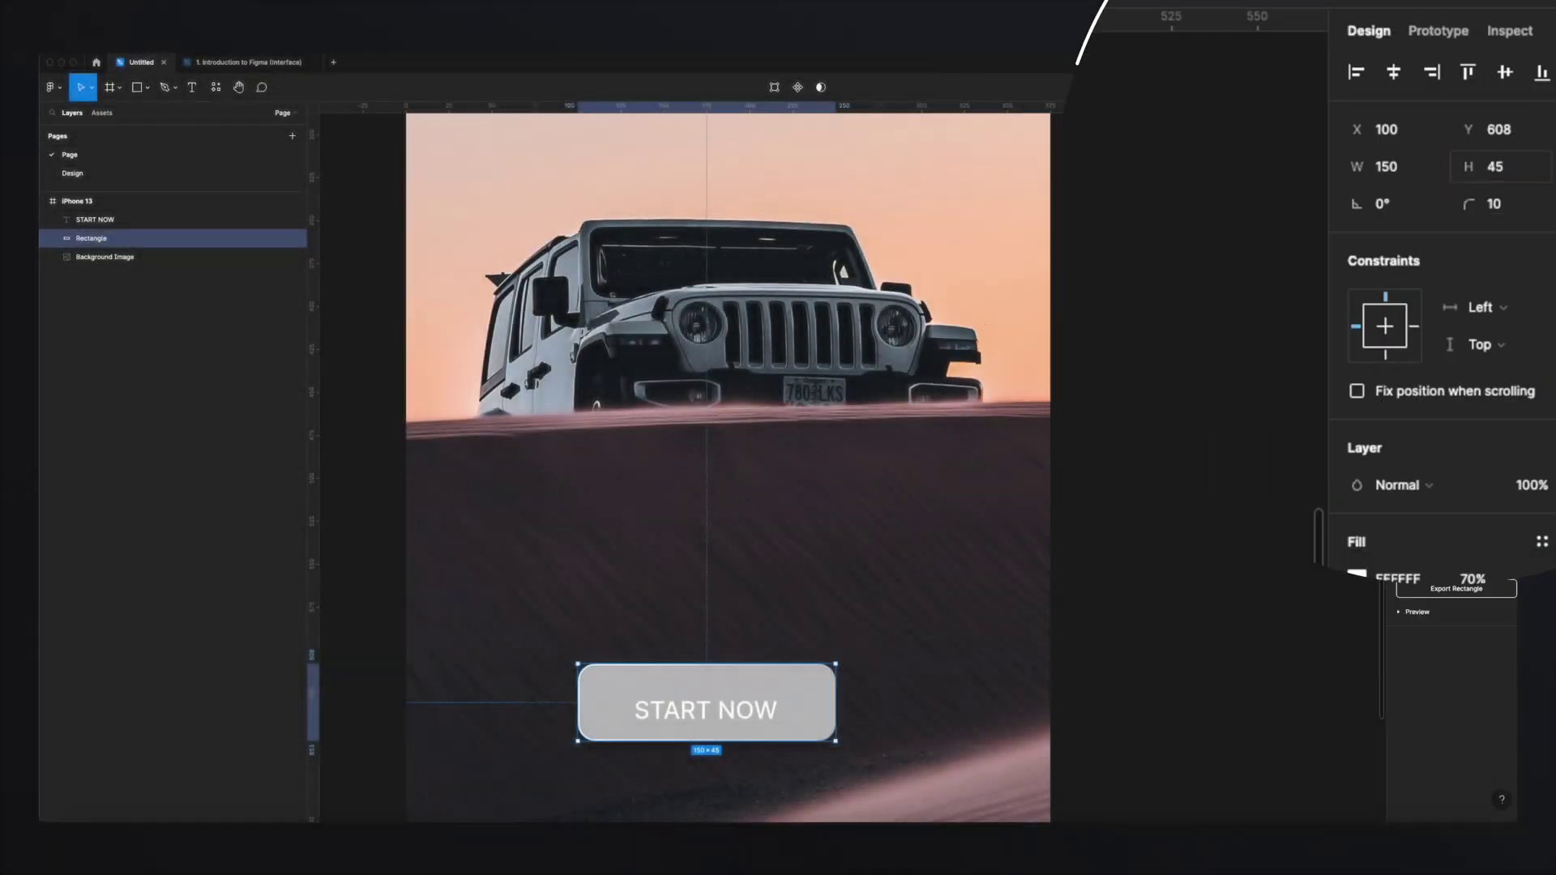
- Centre the START NOW text vertically within the rectangle, and clear the selection
shift+click(705, 711)
scroll(778, 449, down, 5)
scroll(752, 545, up, 5)
mouse_move(821, 536)
mouse_down()
mouse_move(853, 525)
mouse_move(812, 544)
mouse_up()
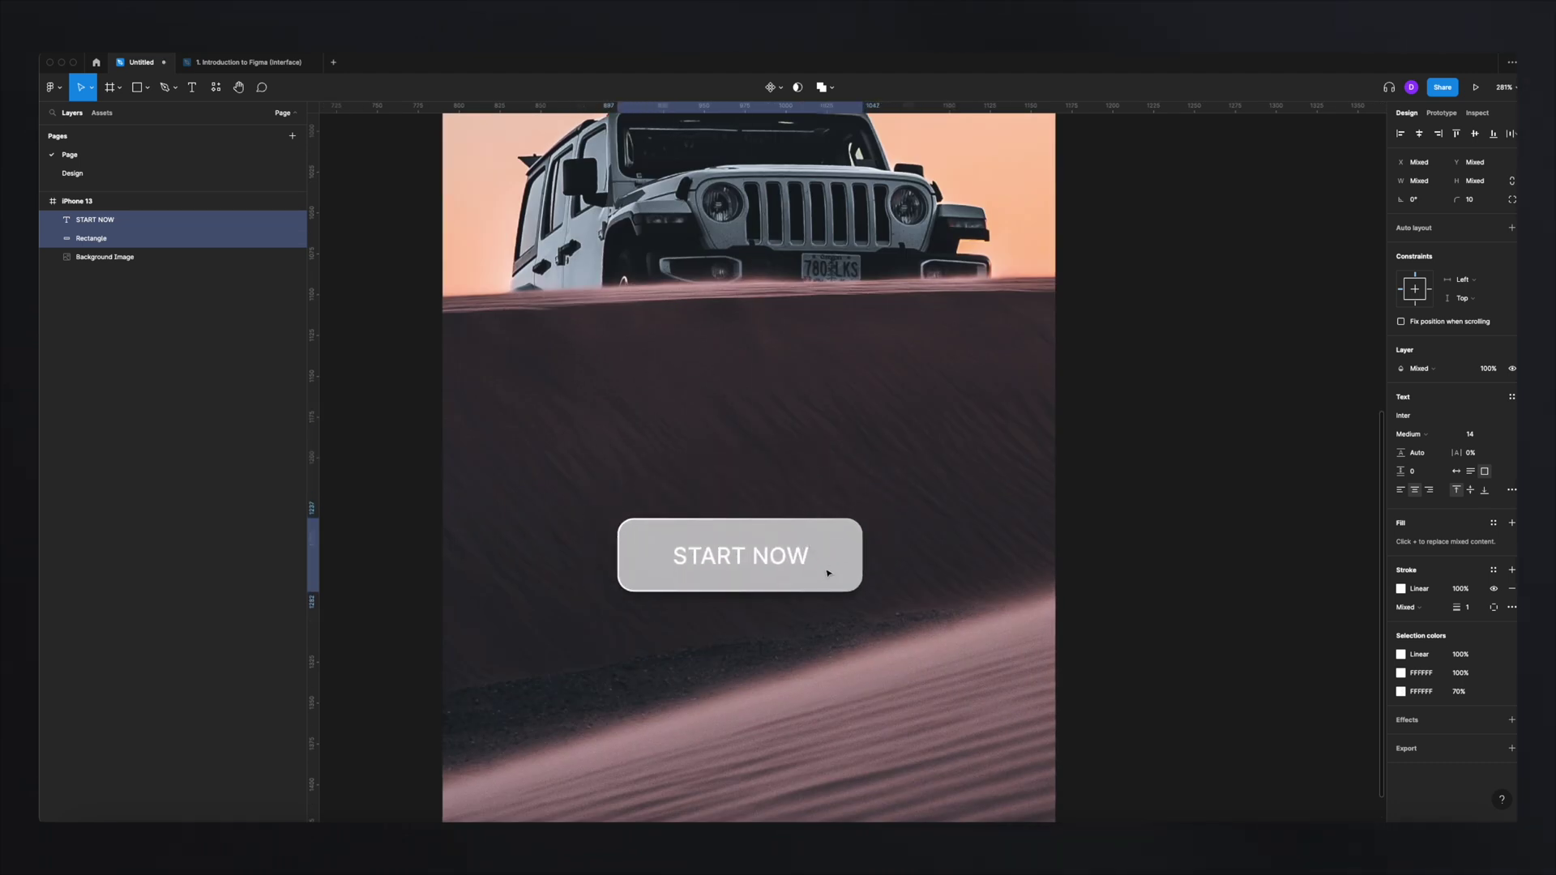
click(1157, 470)
drag(696, 554, 702, 489)
key(ctrl+z)
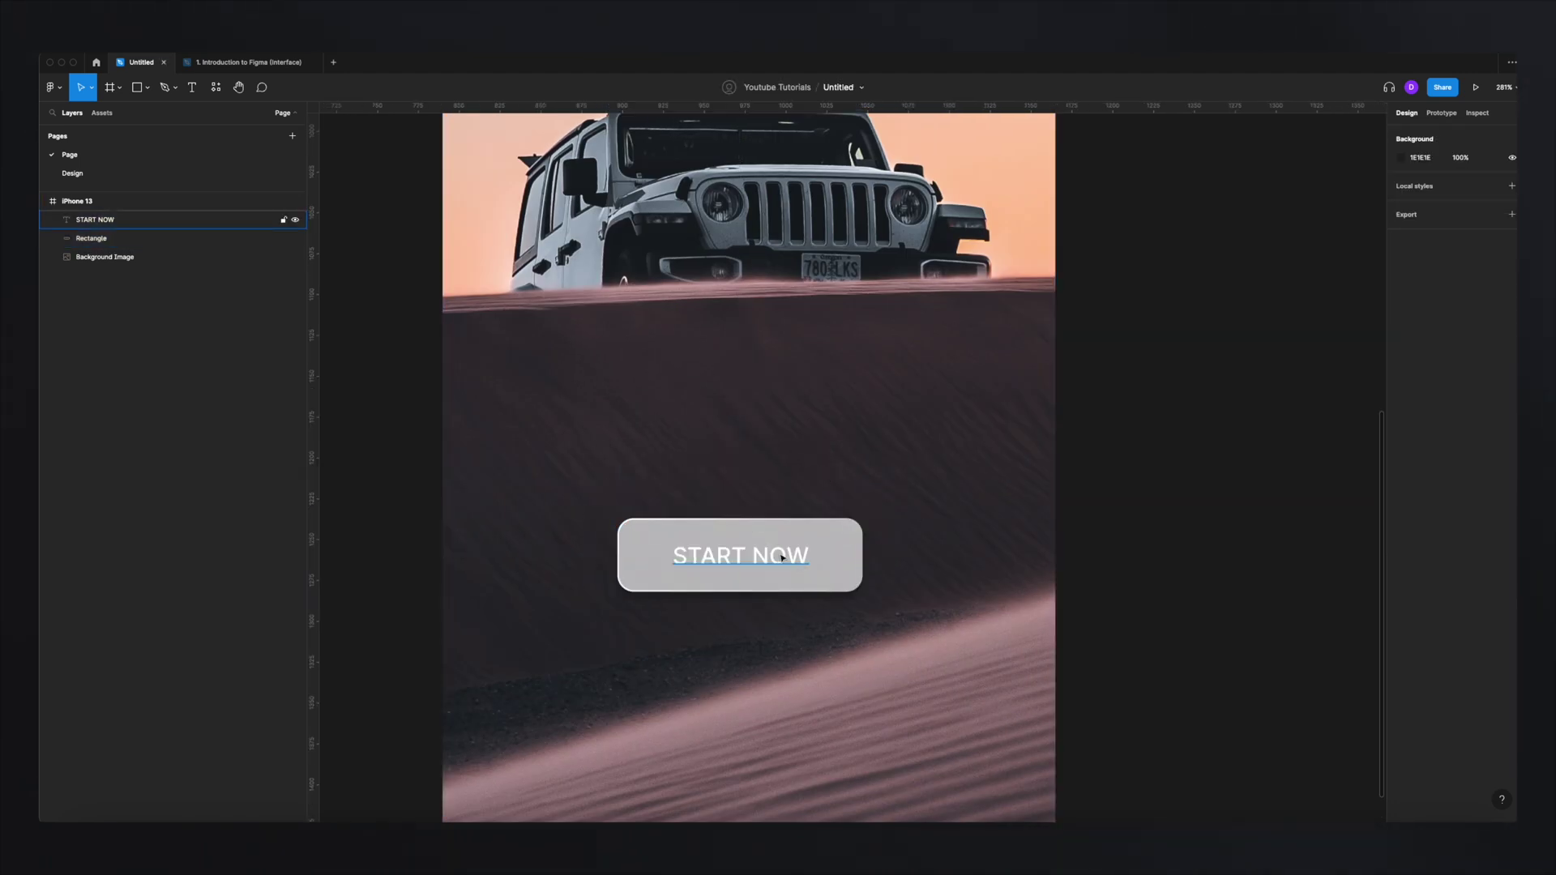
drag(829, 529, 1188, 462)
key(ctrl+z)
drag(817, 534, 922, 463)
key(ctrl+z)
- Group the START NOW text and Rectangle layers together
shift+click(122, 220)
right_click(132, 225)
key(Escape)
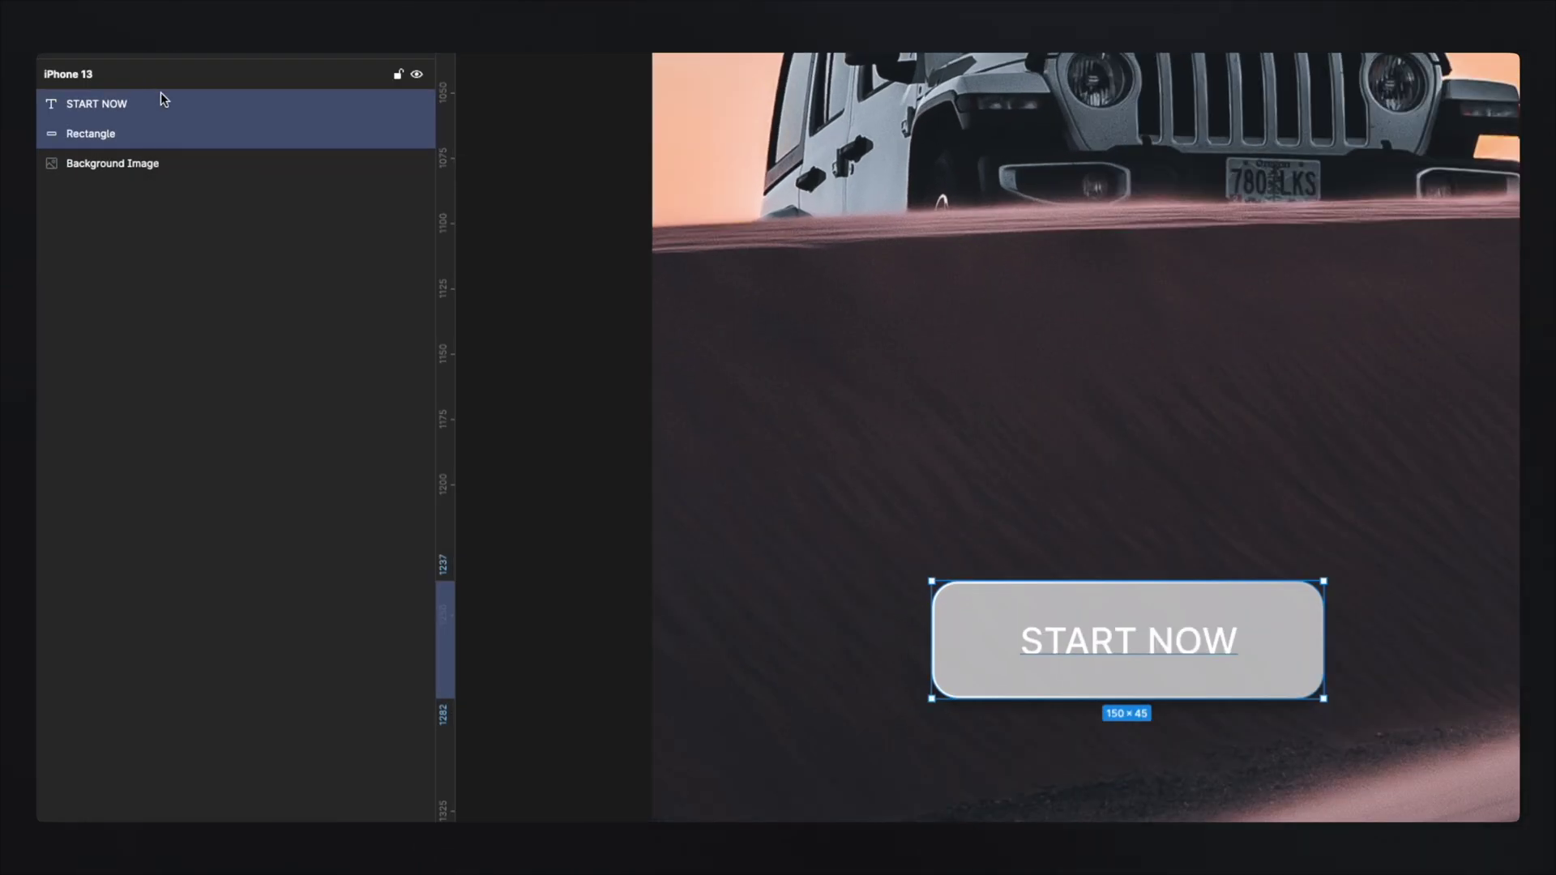
right_click(179, 110)
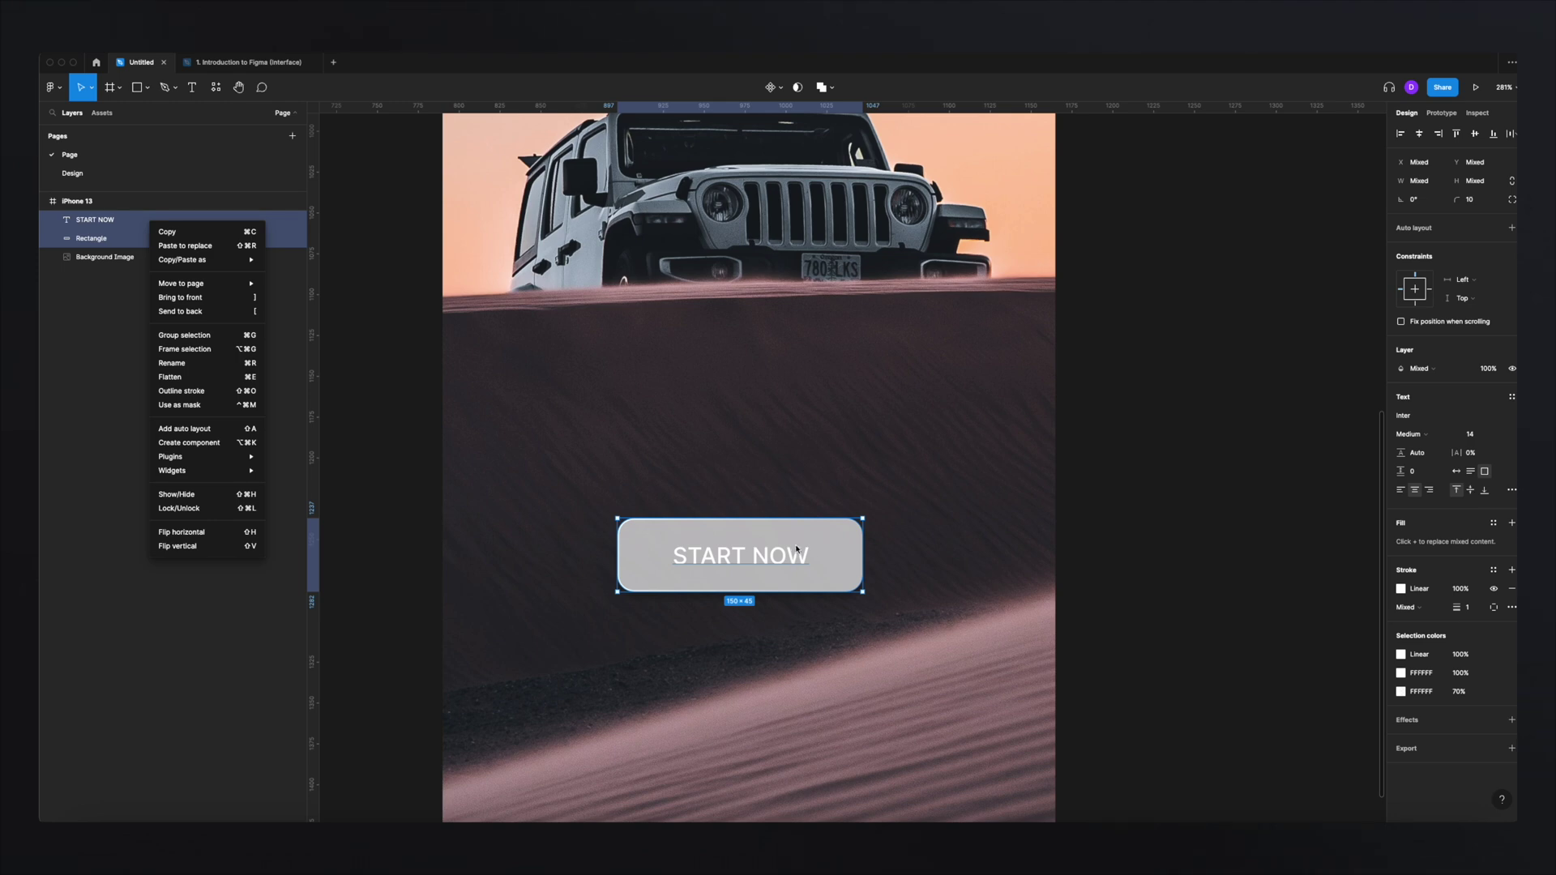
key(Escape)
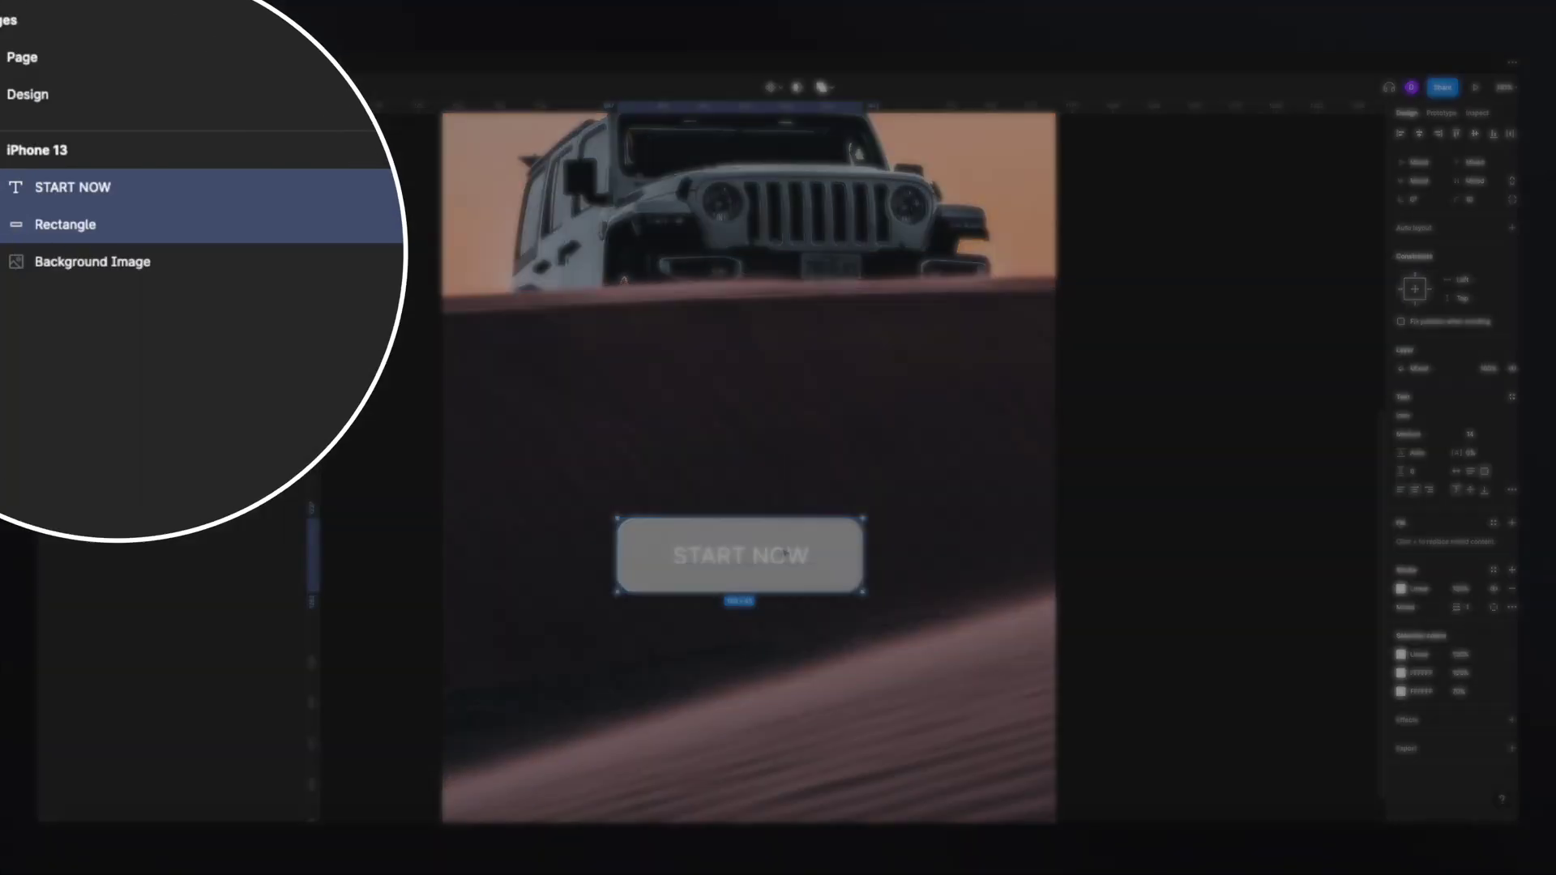
key(super+g)
- Rename the group containing the text and rectangle as Button
double_click(81, 193)
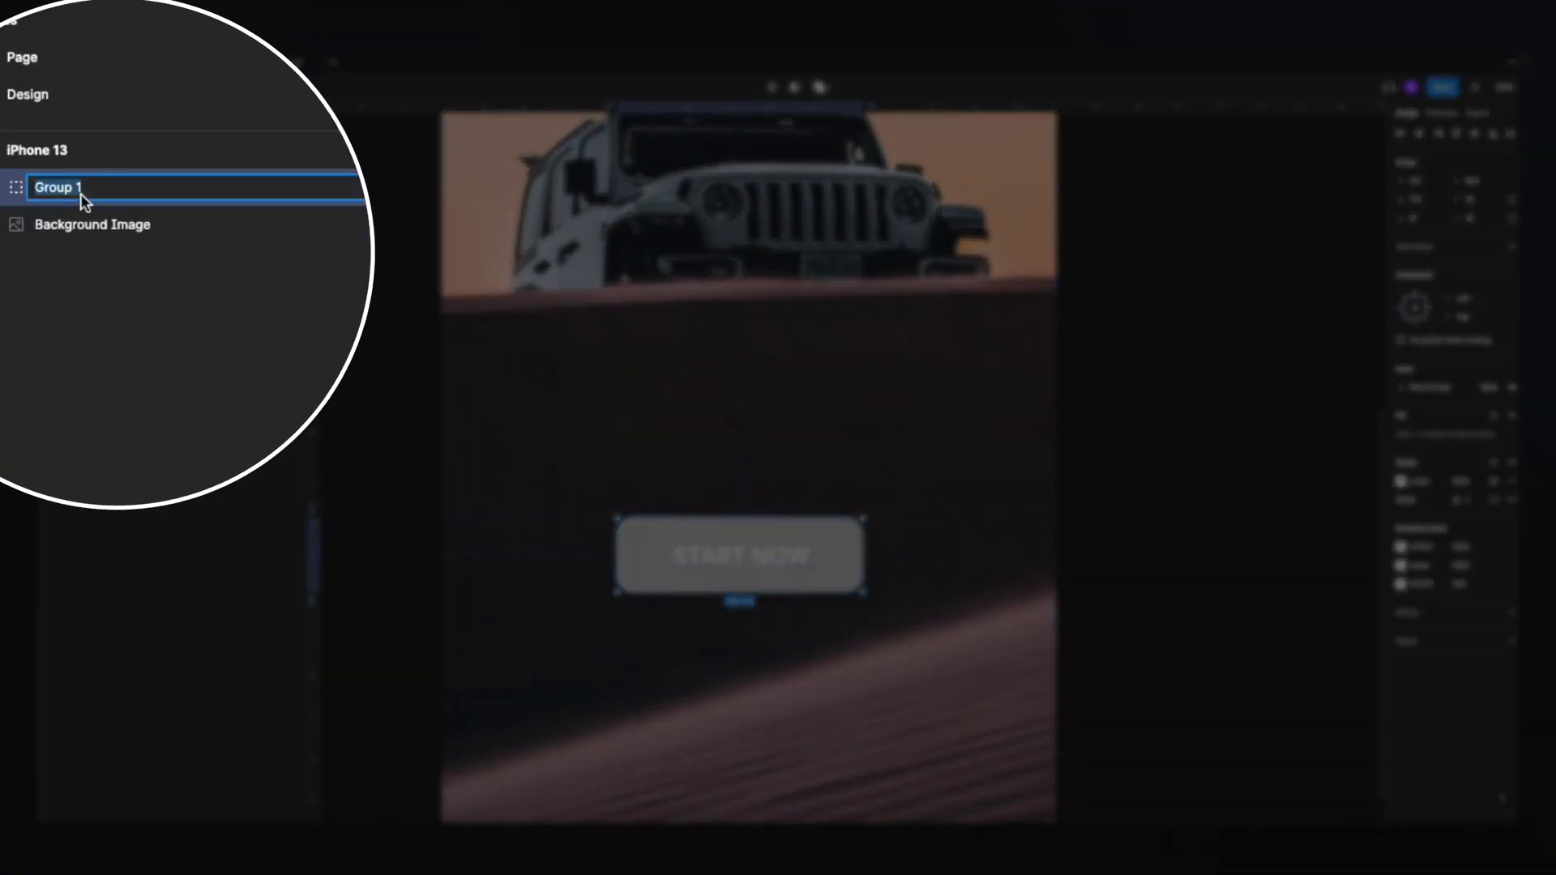
key(Return)
click(5, 193)
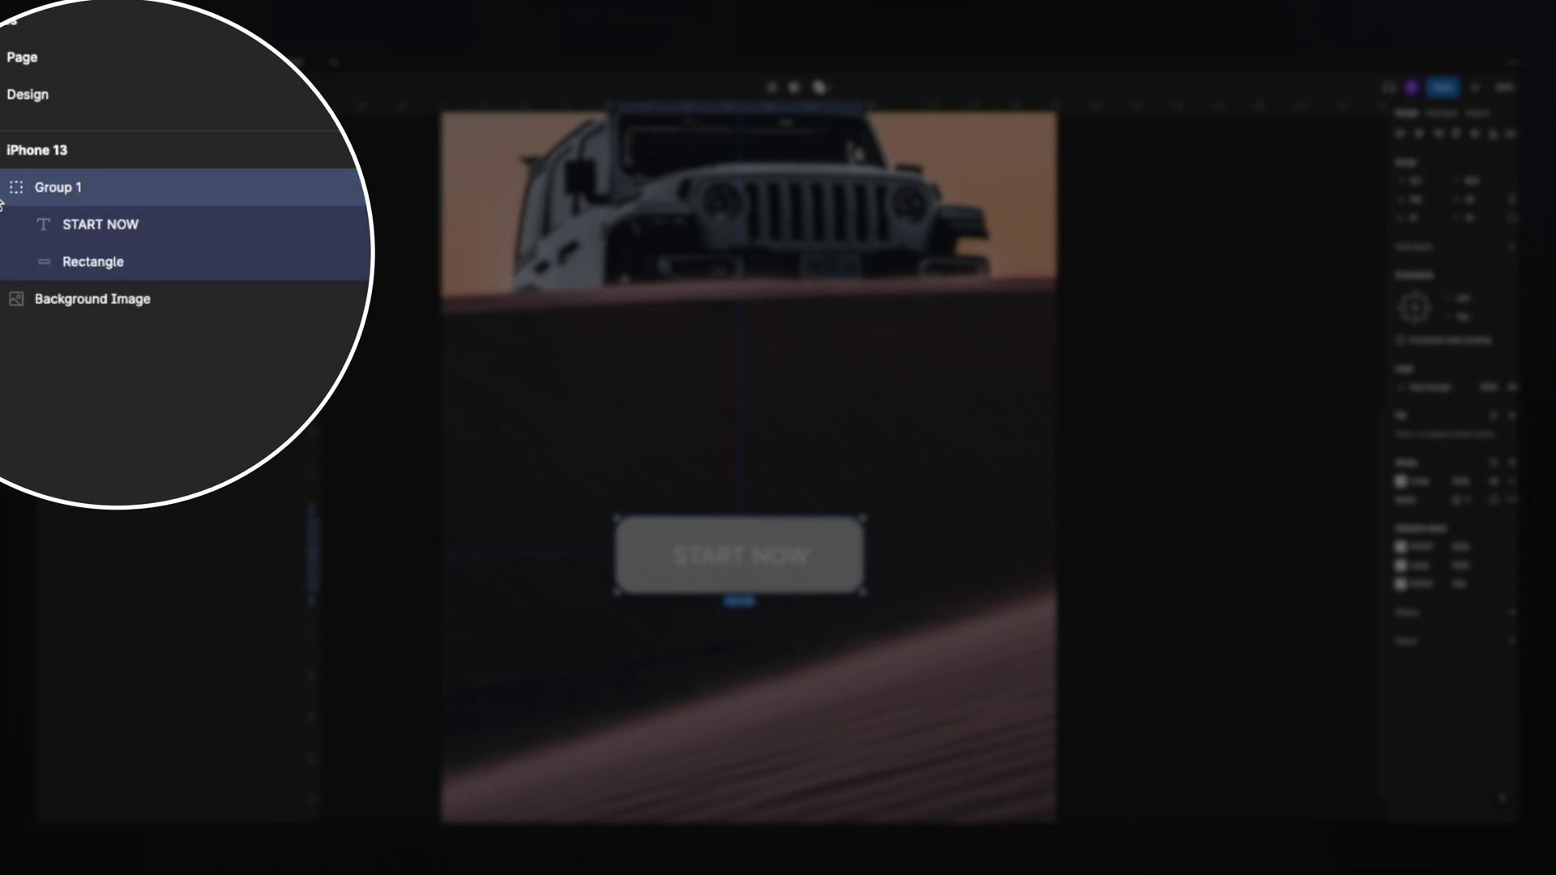
click(5, 193)
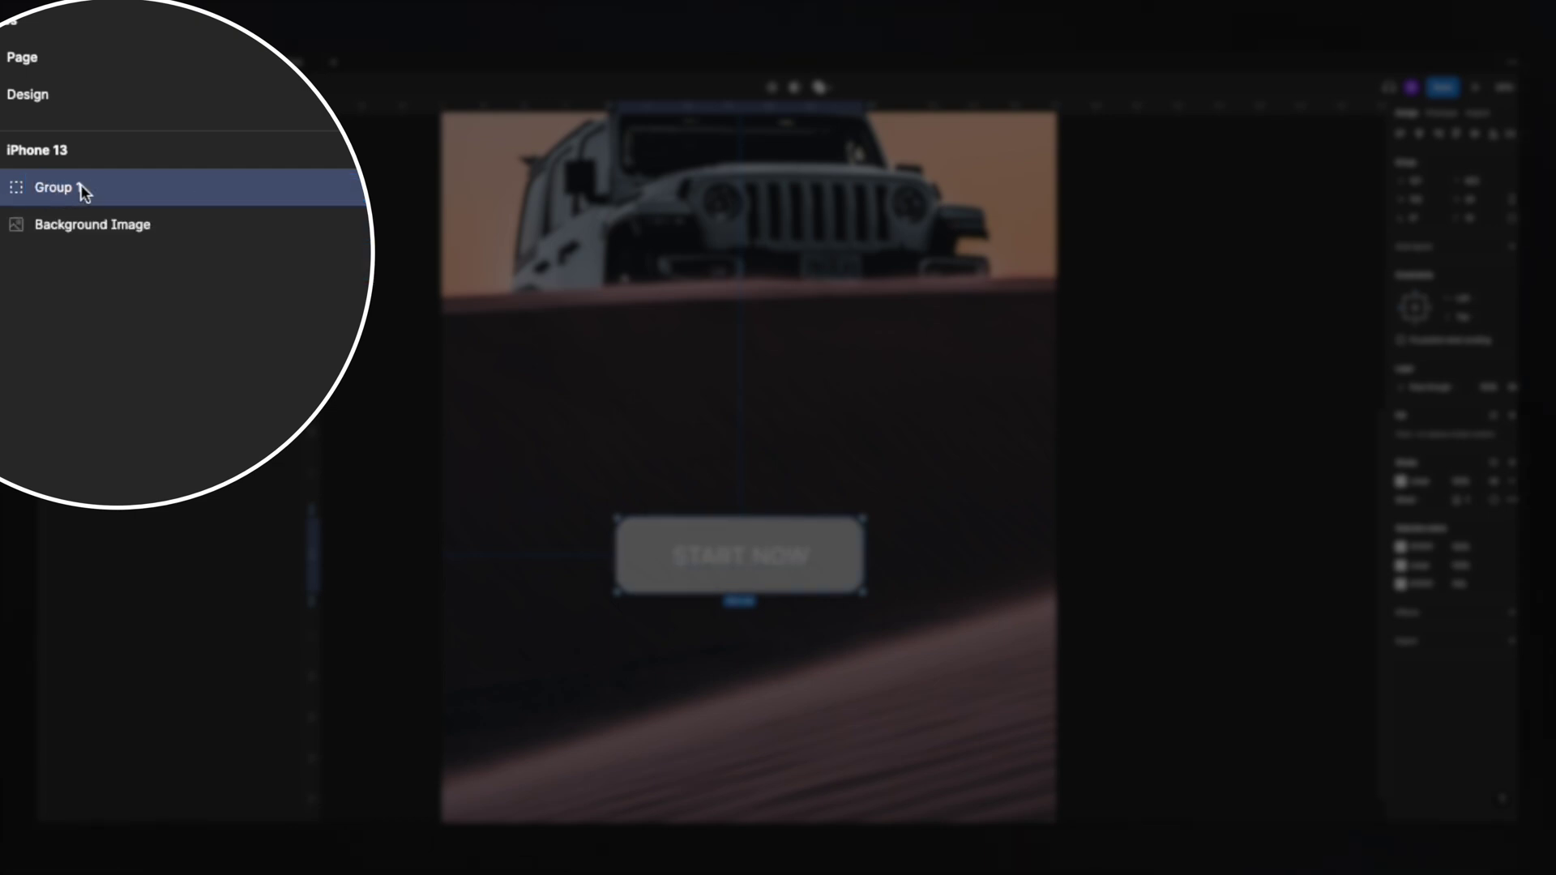
double_click(81, 188)
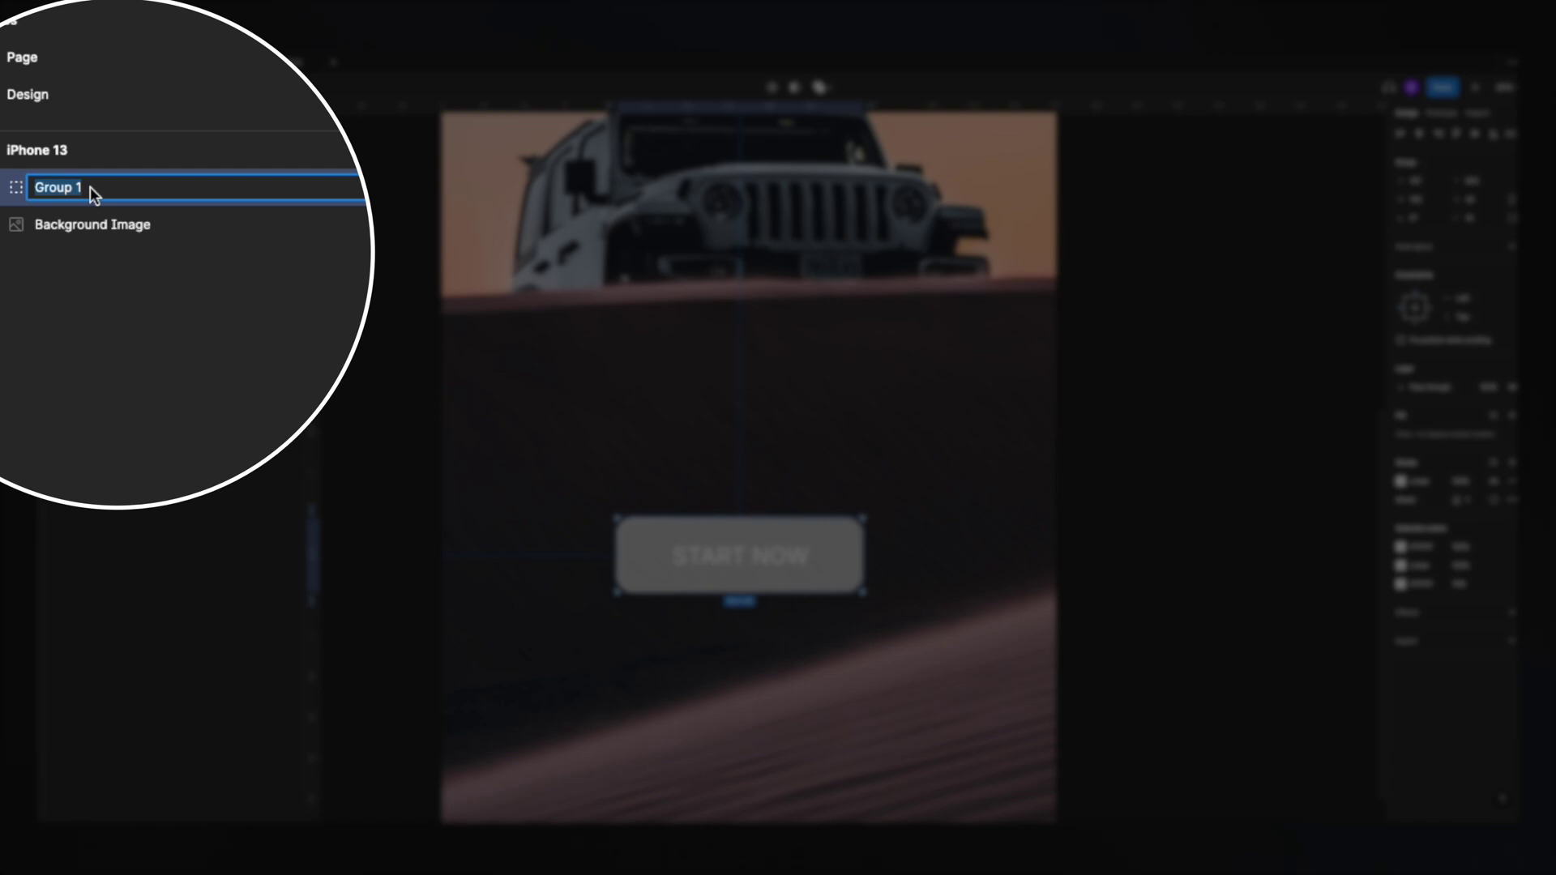
text(Button)
key(Return)
- Move the Button group up to about X 113, Y 523, centred horizontally in the iPhone 13 frame
scroll(697, 486, down, 2)
scroll(699, 488, down, 2)
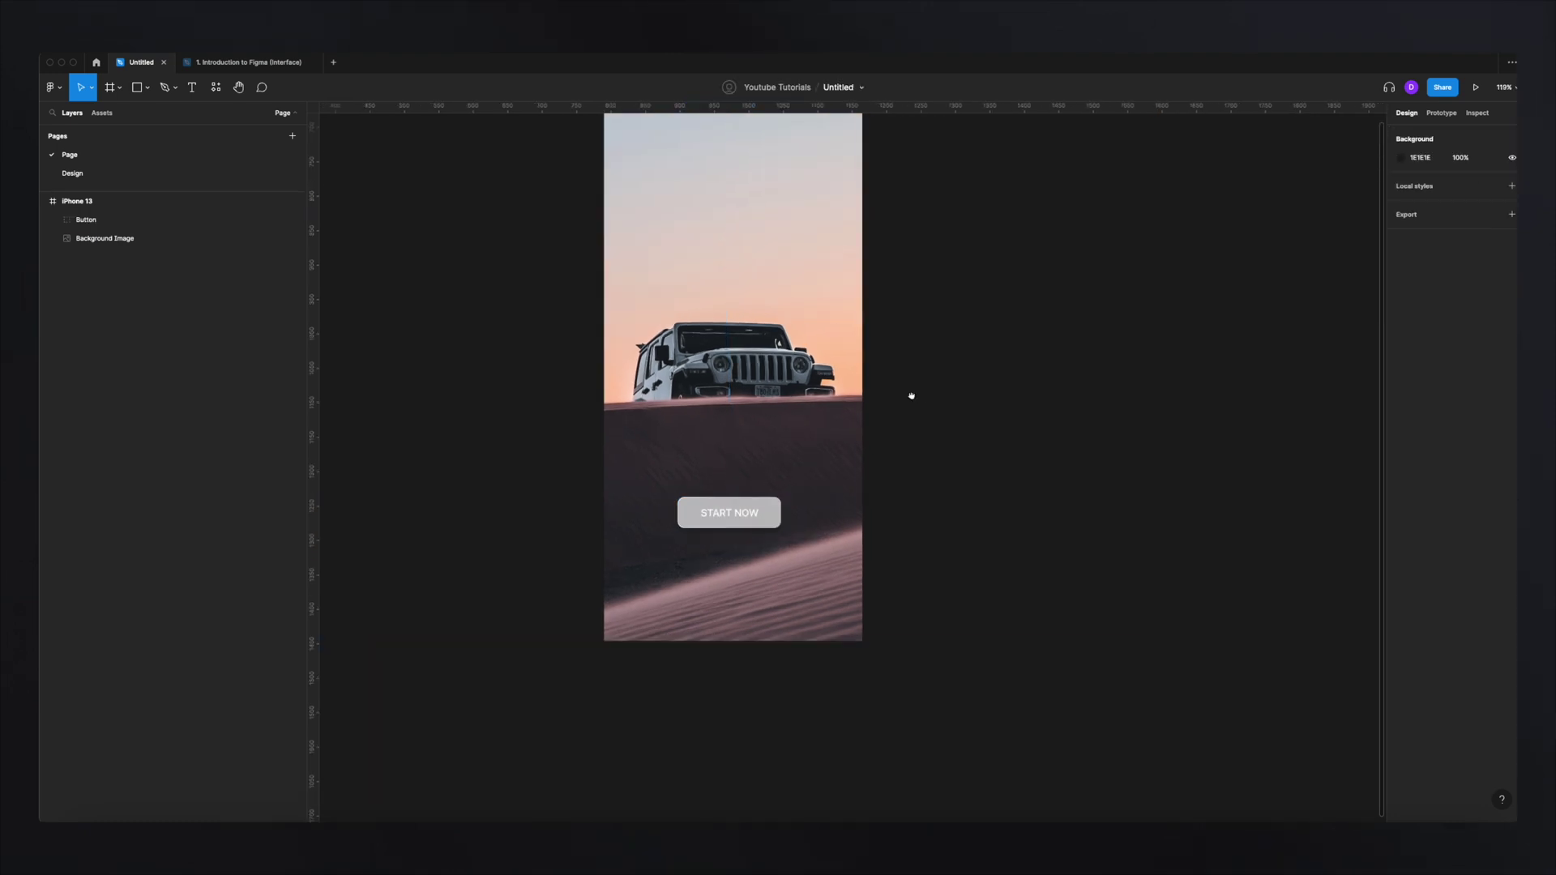
drag(889, 431, 767, 497)
drag(656, 609, 659, 548)
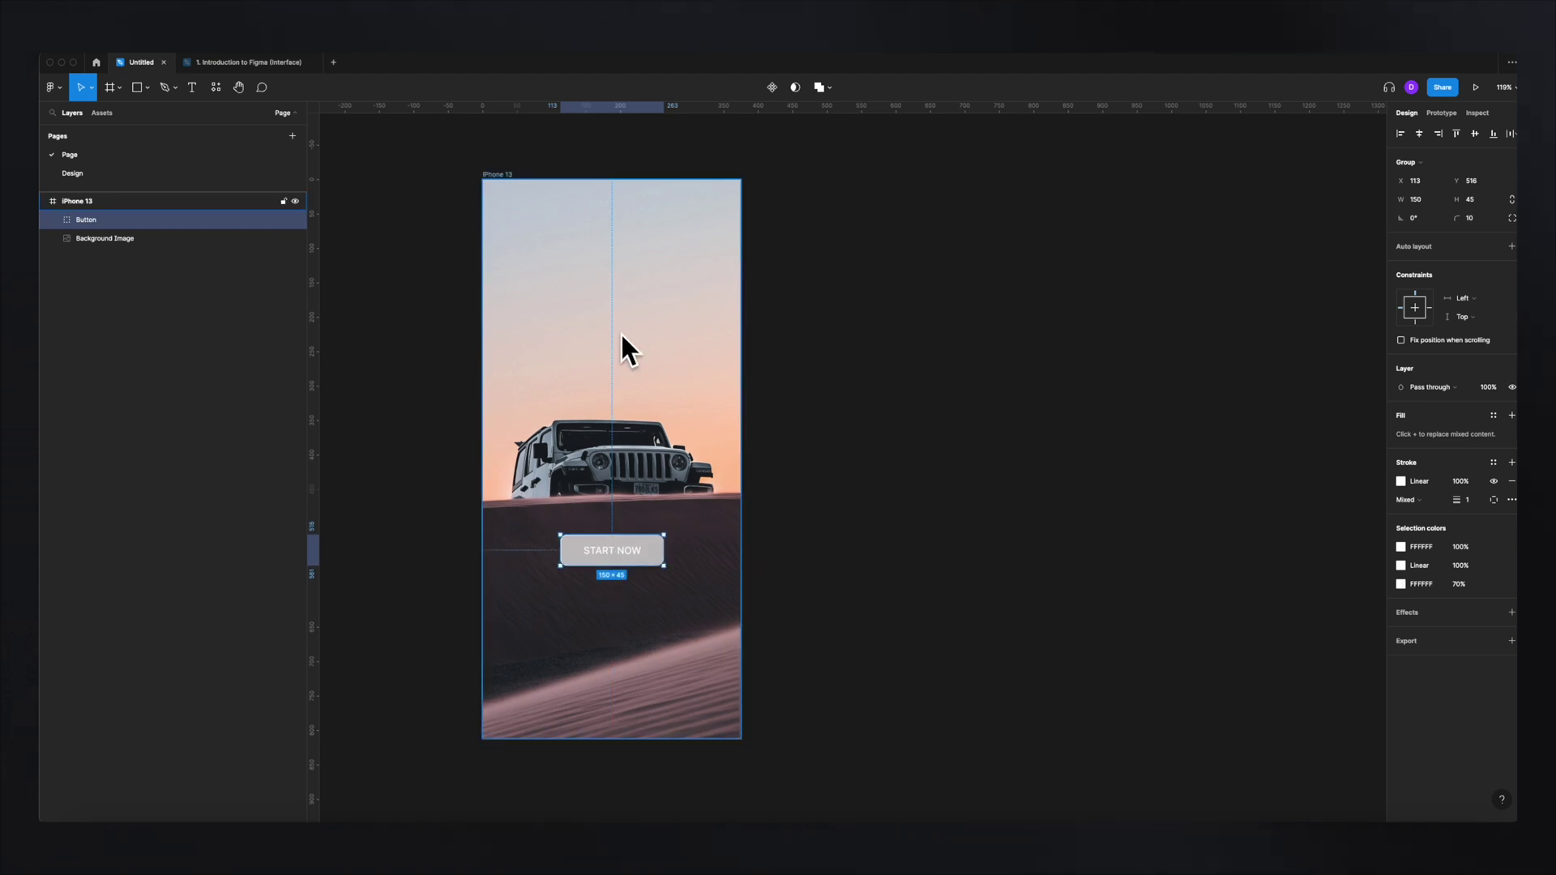
drag(637, 549, 637, 555)
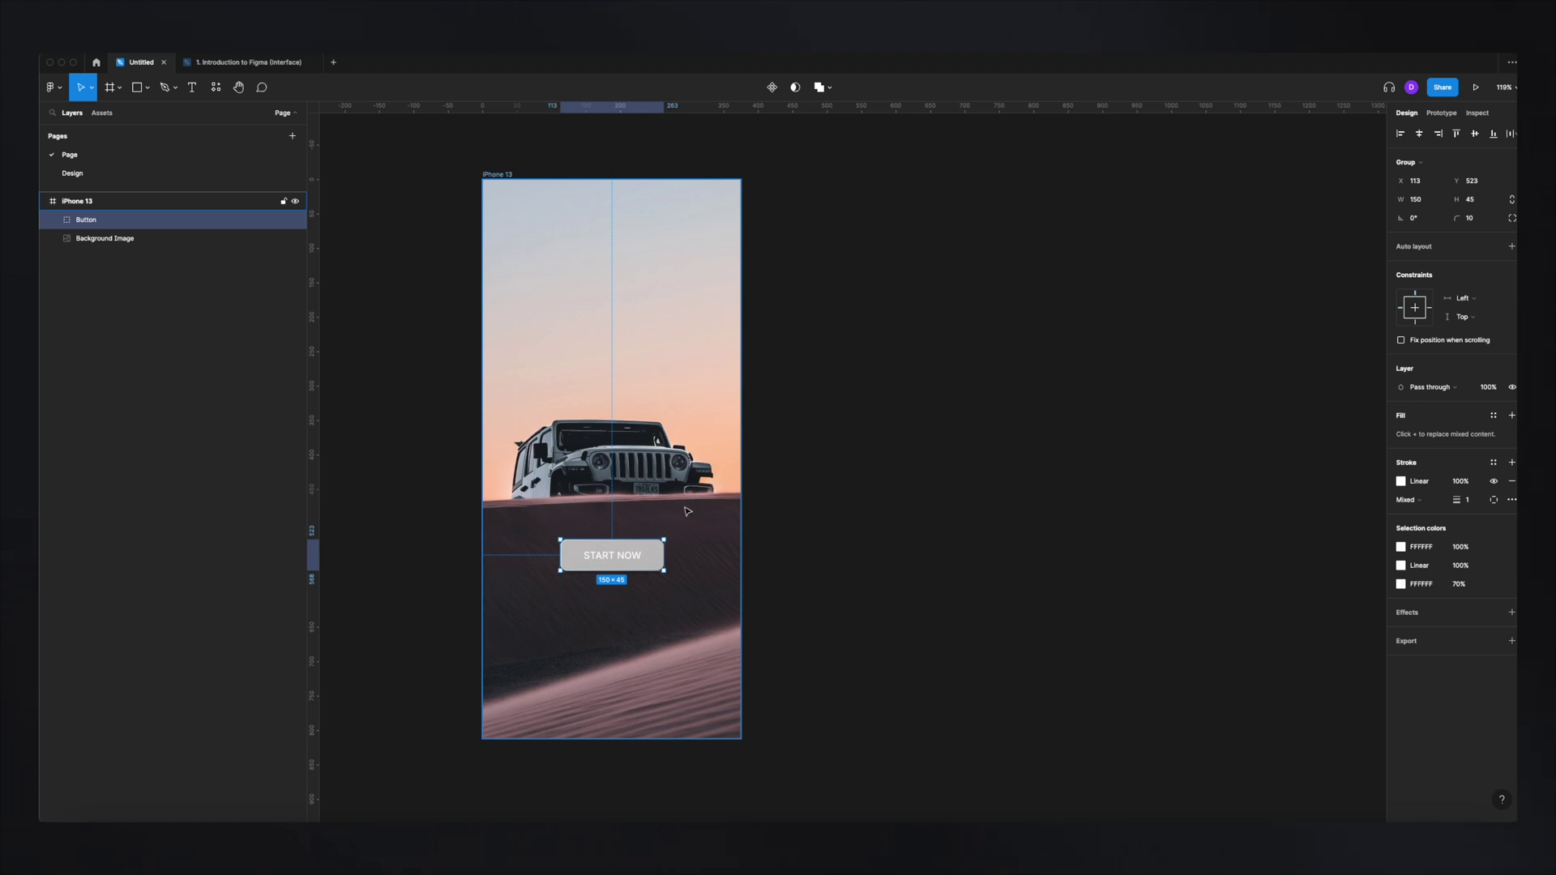
- Add the white headline JOIN OUR ADVENTURE in Inter Black 50, and place it in two lines over the jeep, above the button
click(192, 87)
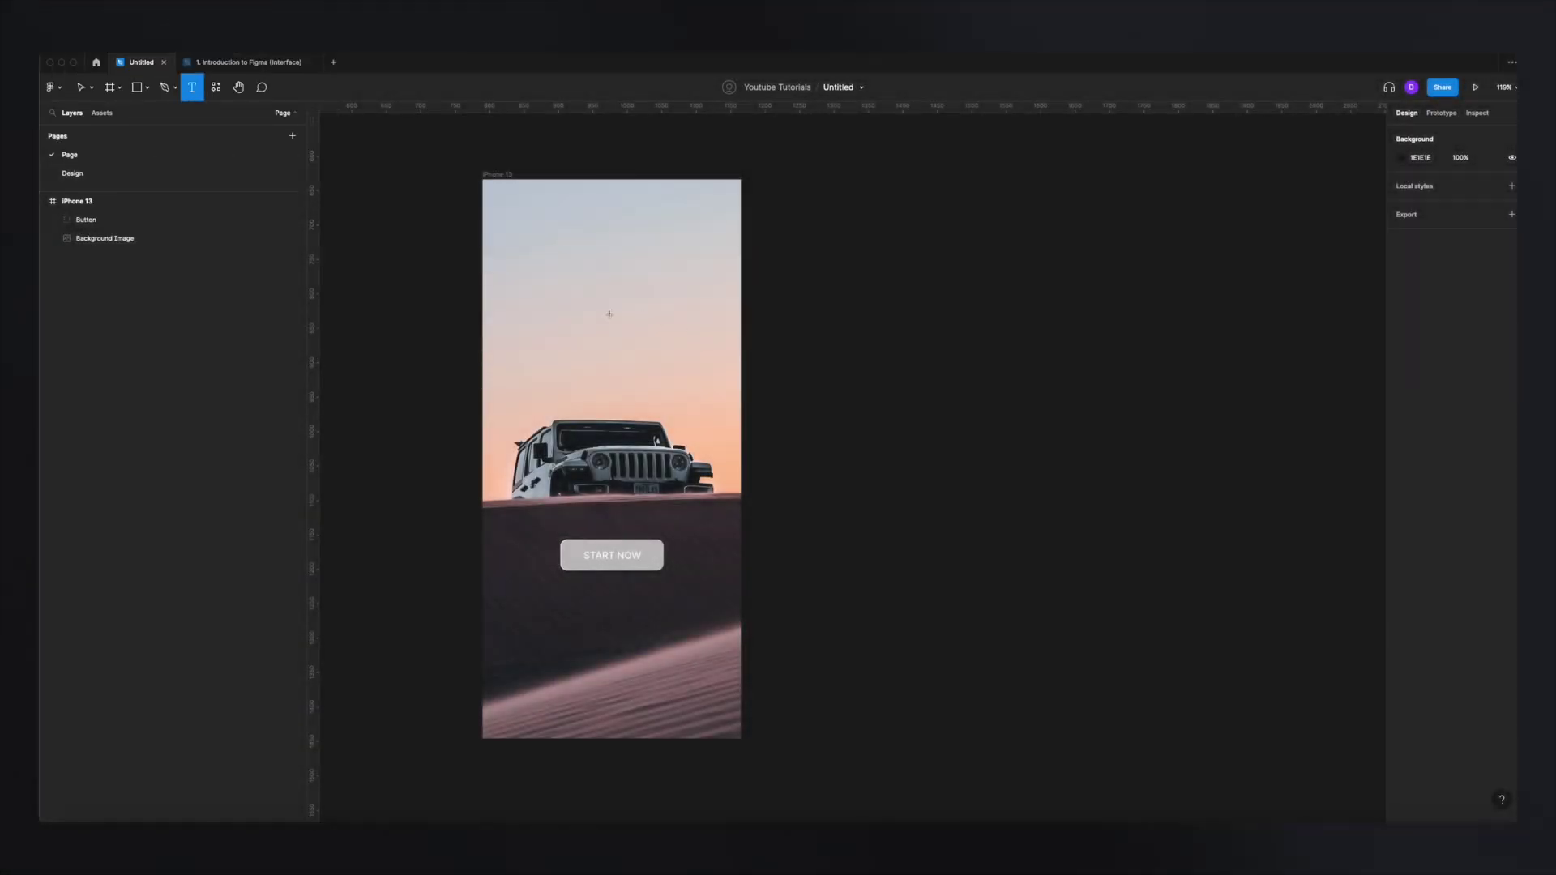
mouse_move(530, 313)
mouse_down()
mouse_move(601, 381)
mouse_move(729, 412)
mouse_move(709, 413)
mouse_up()
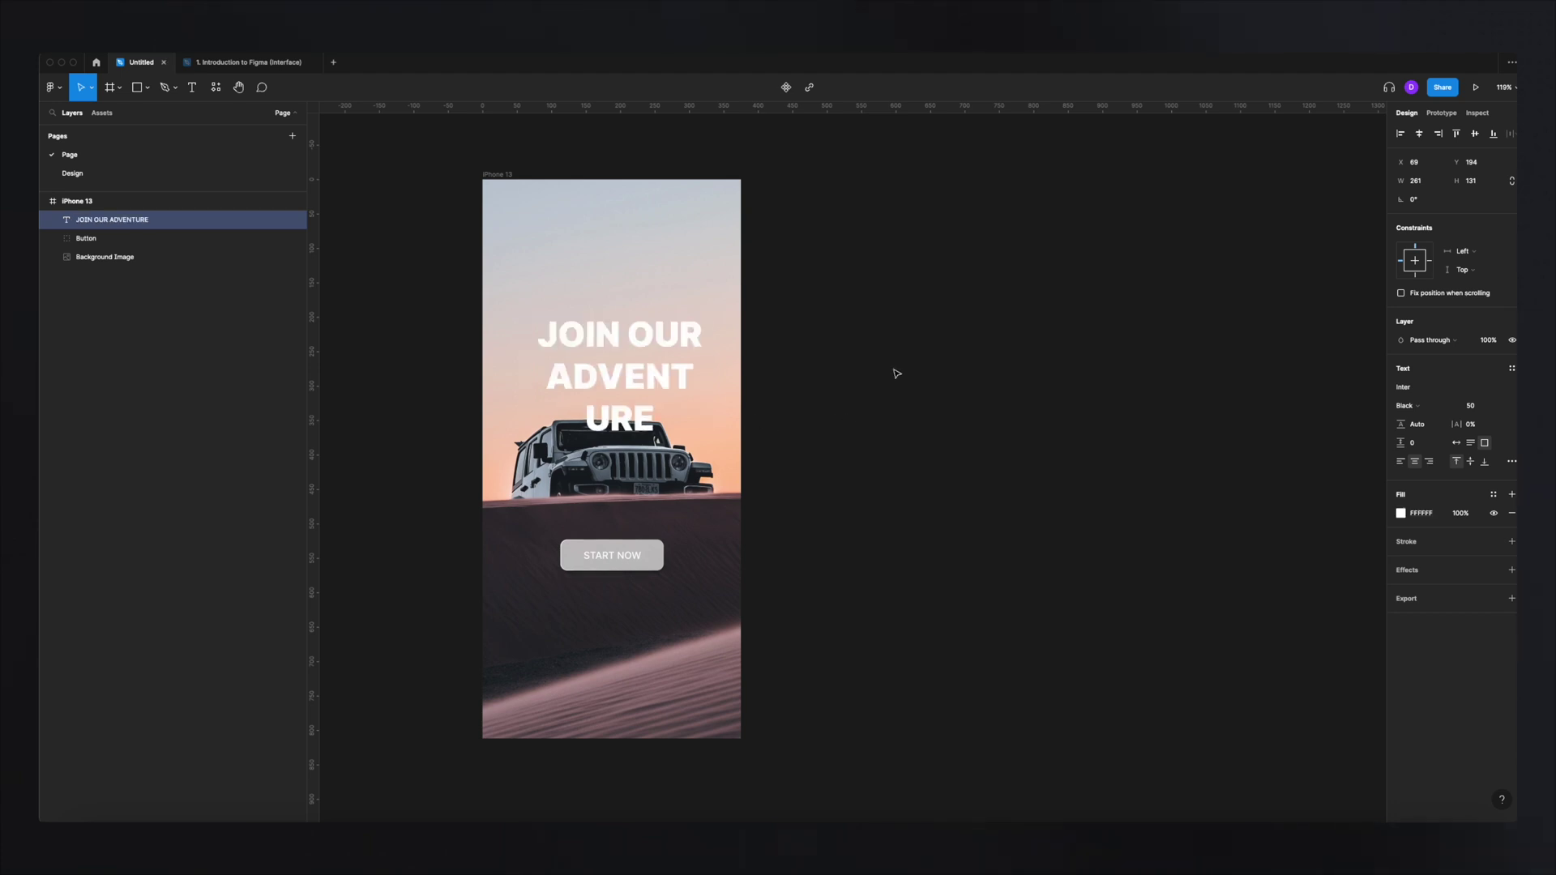
key(Escape)
drag(709, 402, 692, 488)
click(875, 392)
- Create a text box about 170 × 79 in the sky area and paste the Lorem ipsum paragraph into it
key(t)
drag(552, 272, 671, 328)
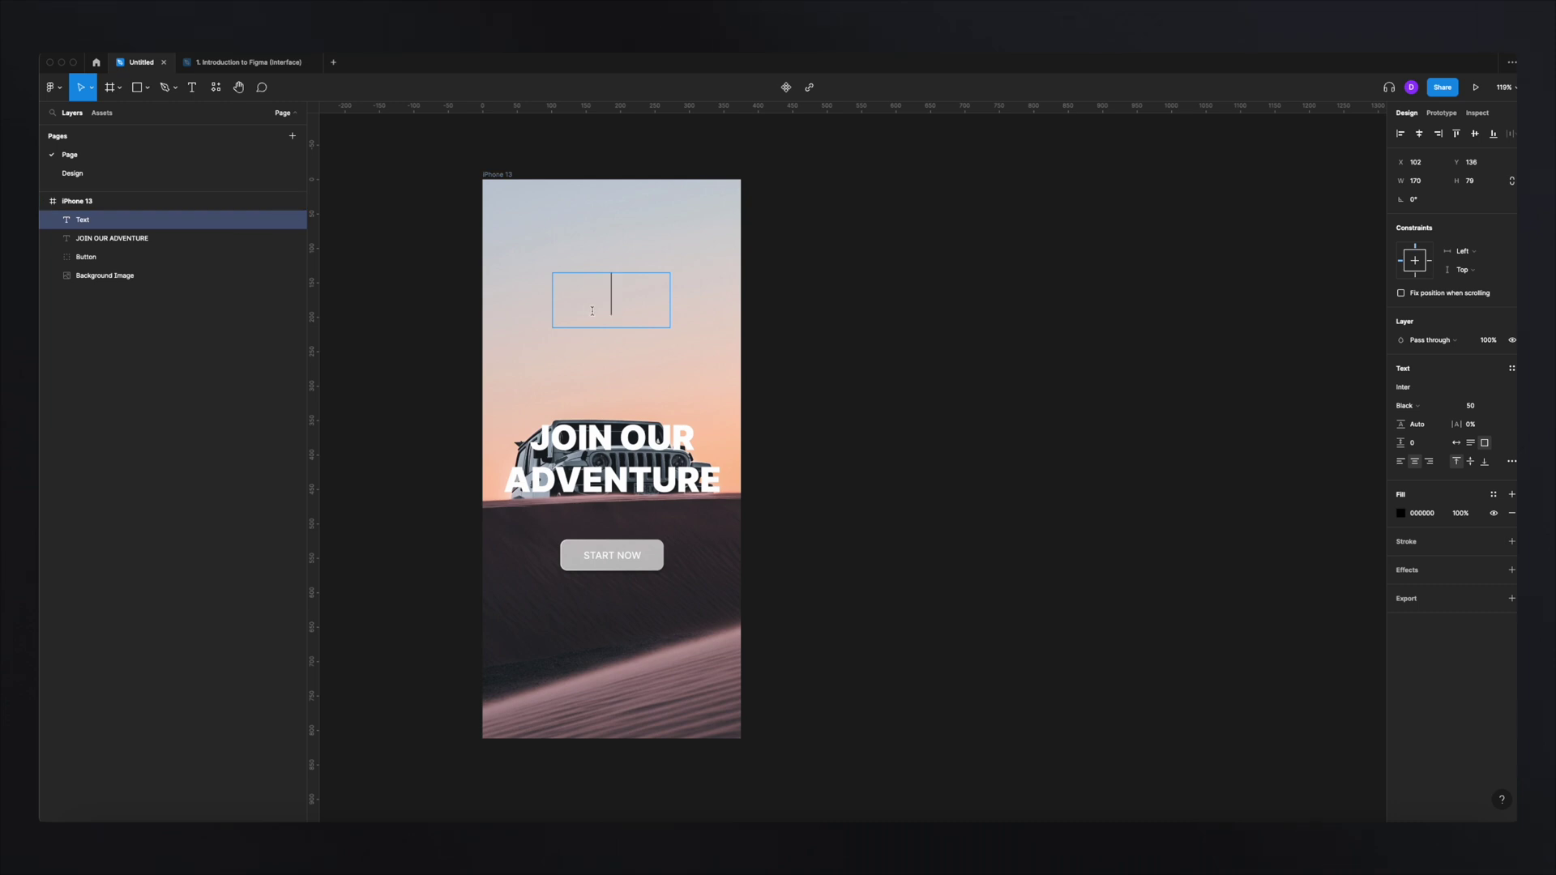
key(ctrl+v)
- Format the pasted paragraph in Inter Light, size 14, with a white FFFFFF fill
click(1476, 411)
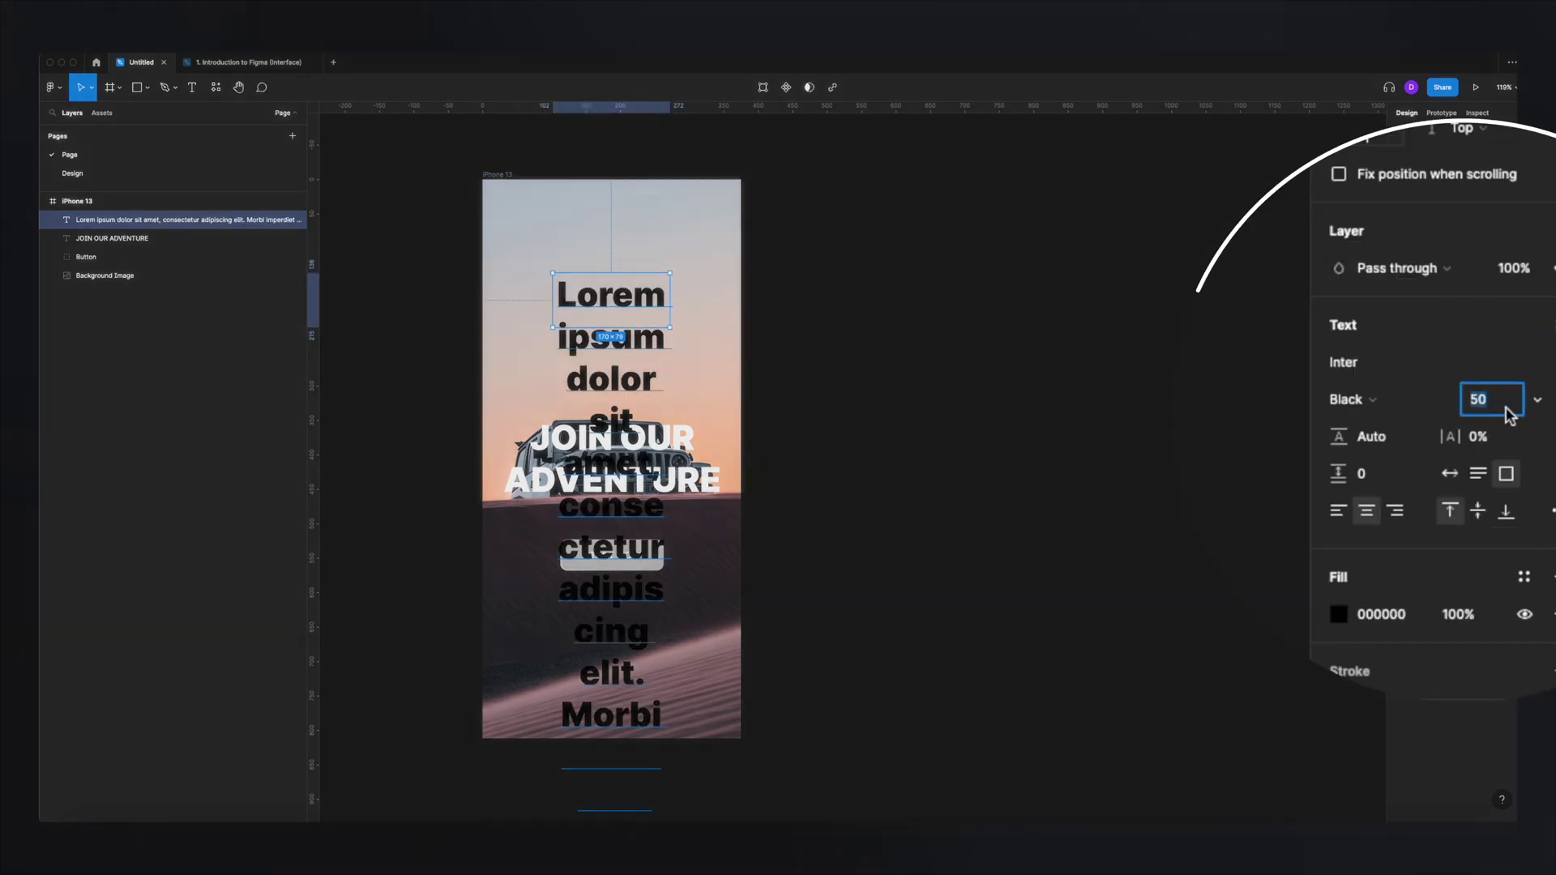
key(Return)
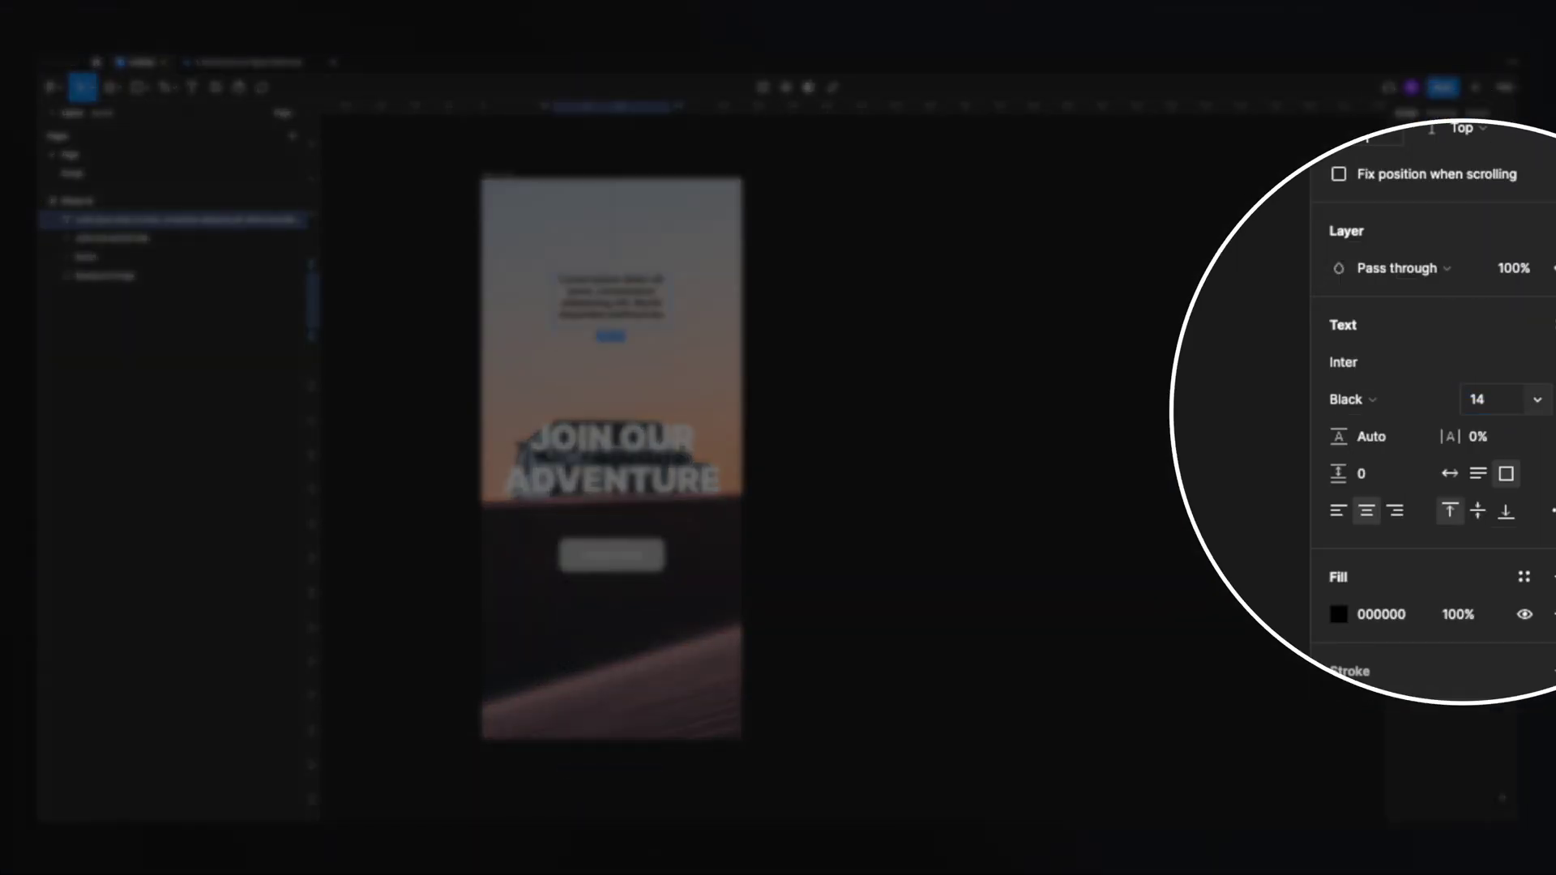
click(1367, 402)
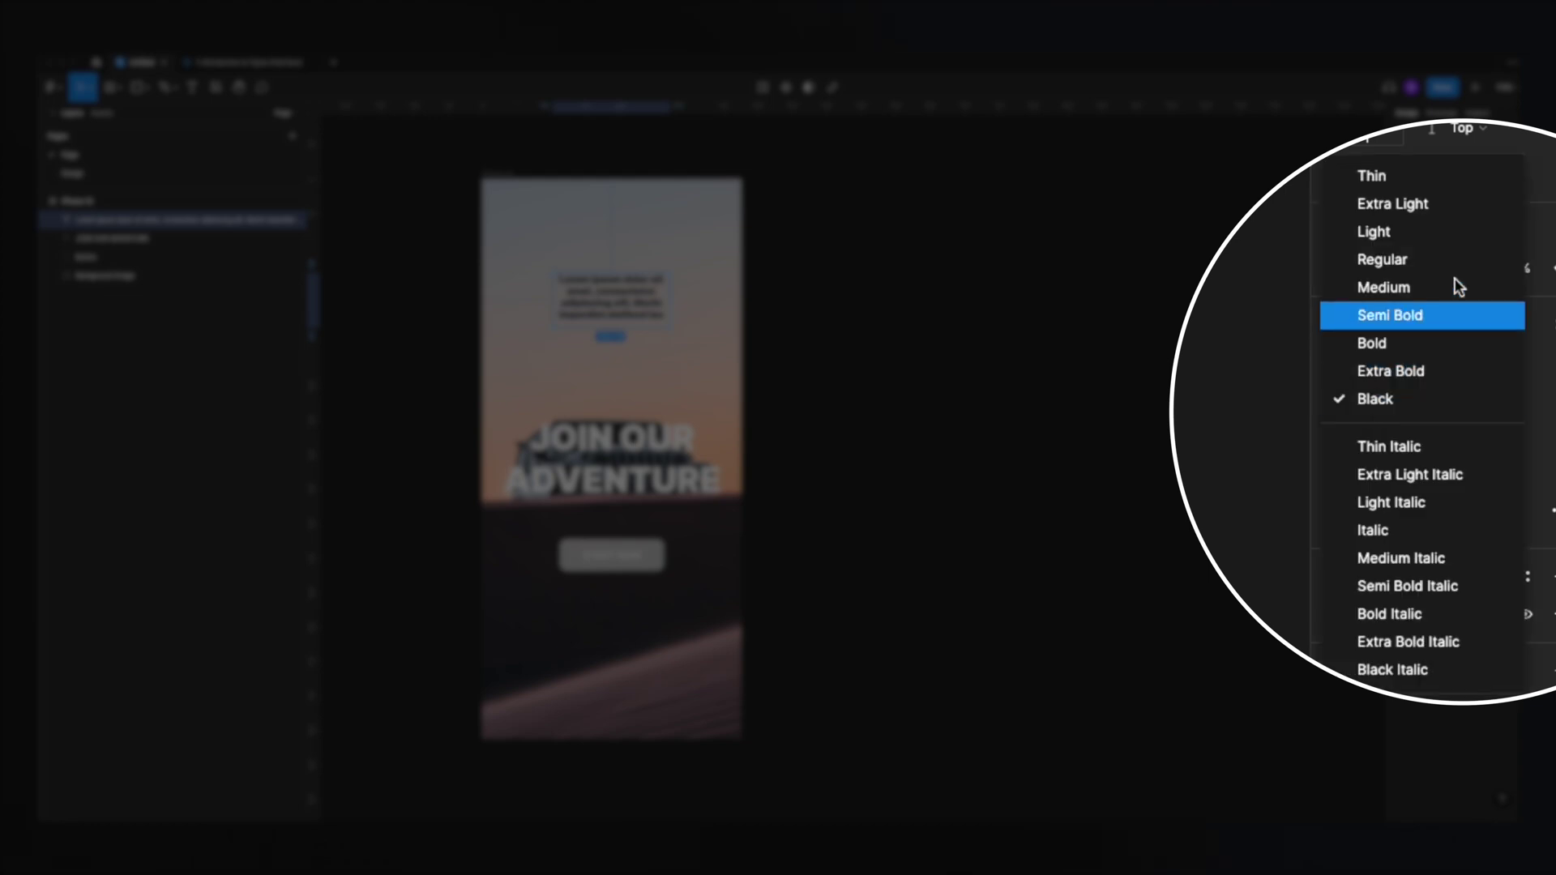
click(1444, 227)
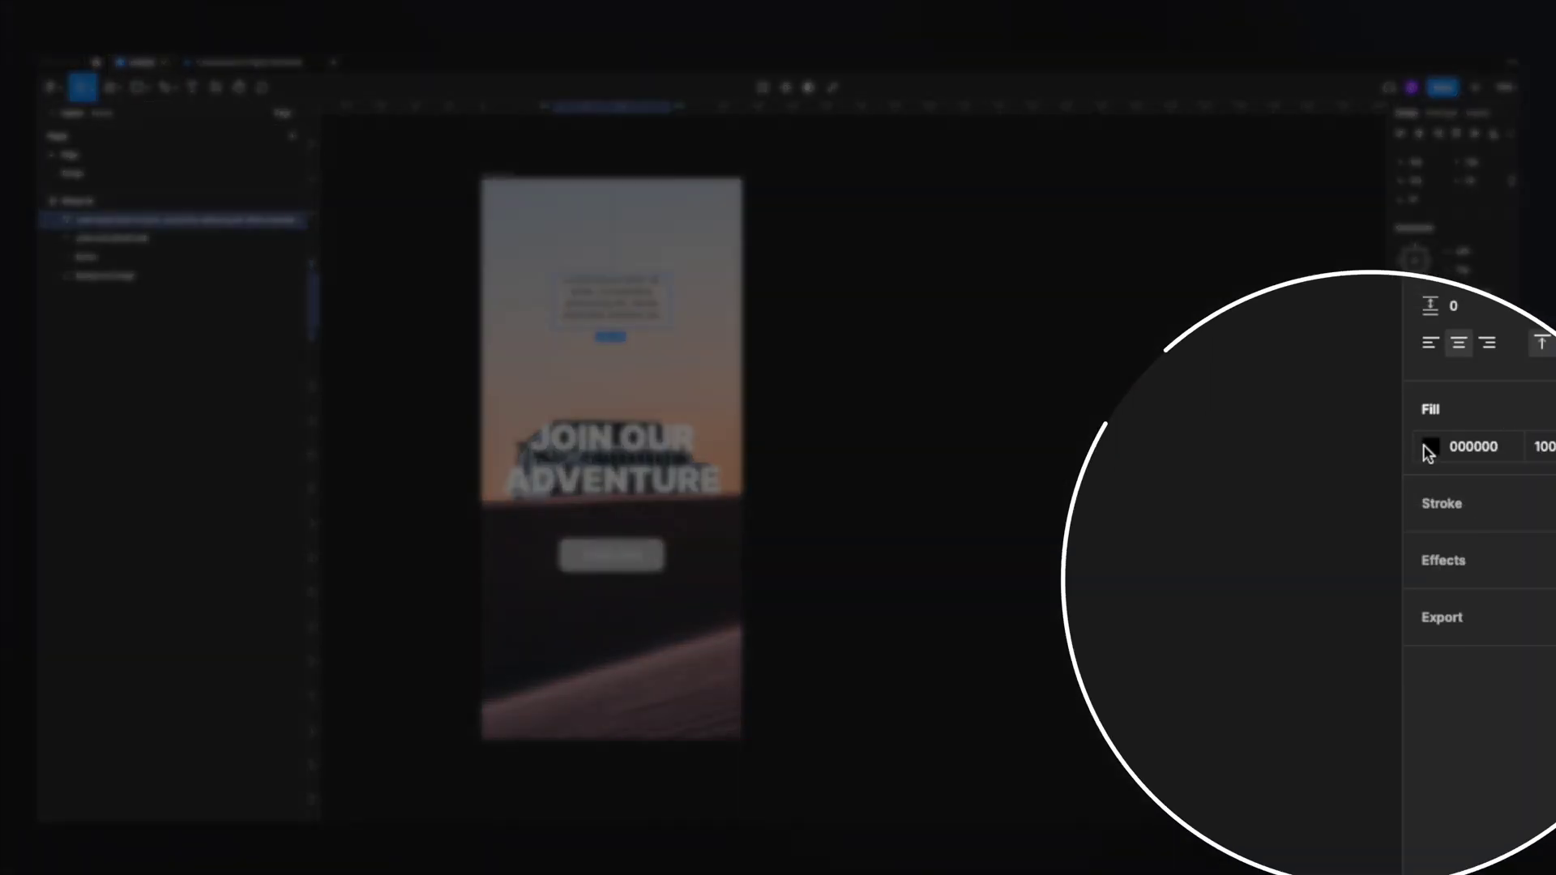
click(1400, 513)
click(1246, 527)
click(748, 328)
- Place the paragraph directly beneath the headline as a box about 317 × 39, and lower the Button group to about Y 532
click(640, 304)
drag(640, 304, 723, 521)
mouse_move(597, 555)
mouse_down()
mouse_move(596, 529)
mouse_move(599, 562)
mouse_up()
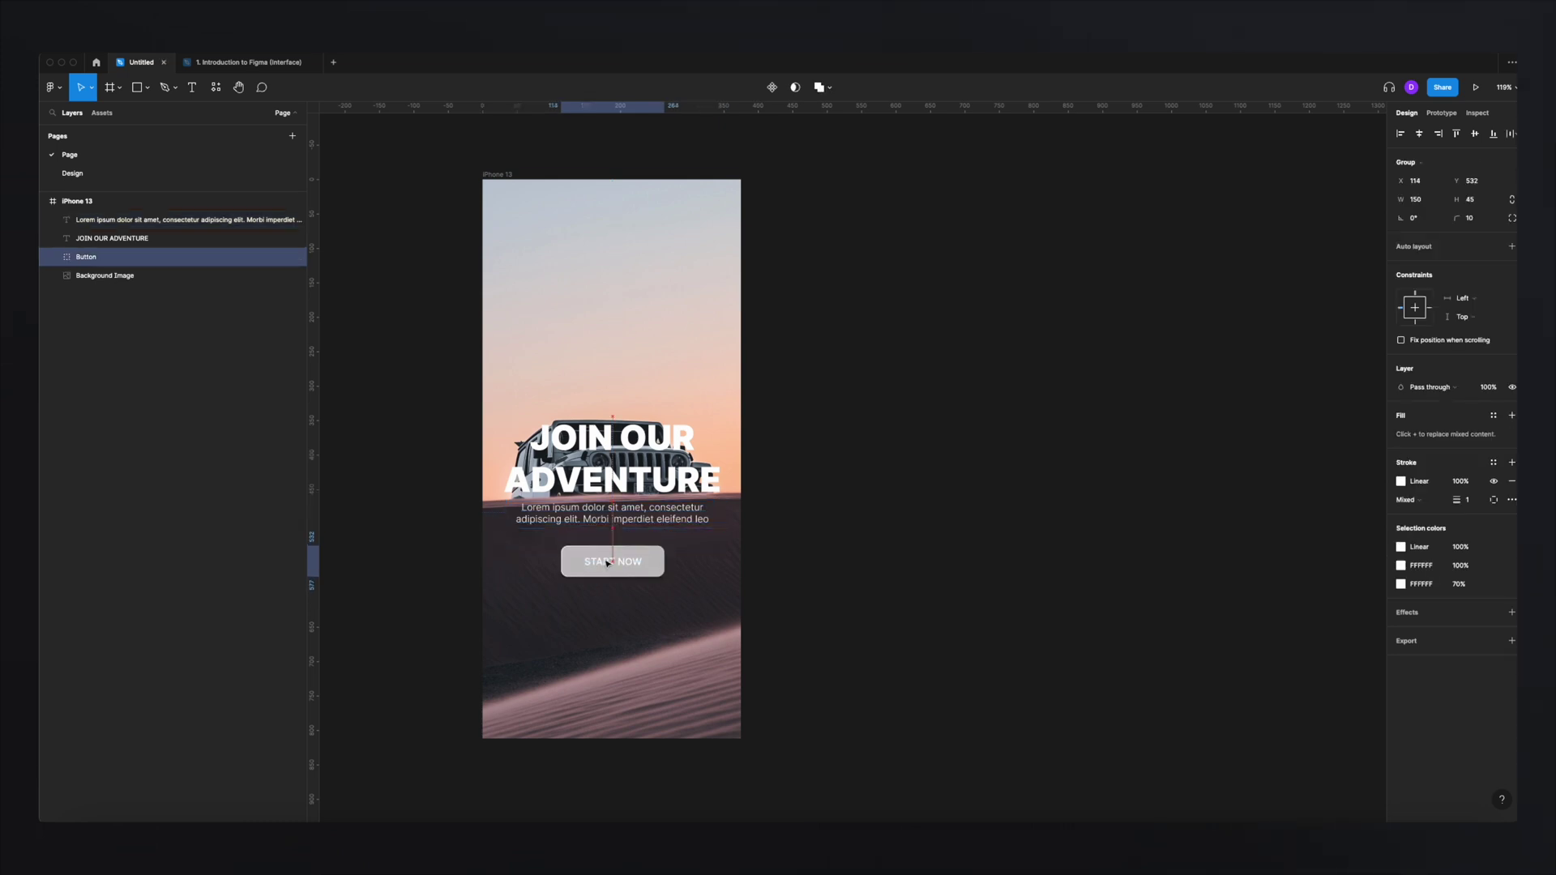
click(618, 521)
scroll(673, 235, up, 1)
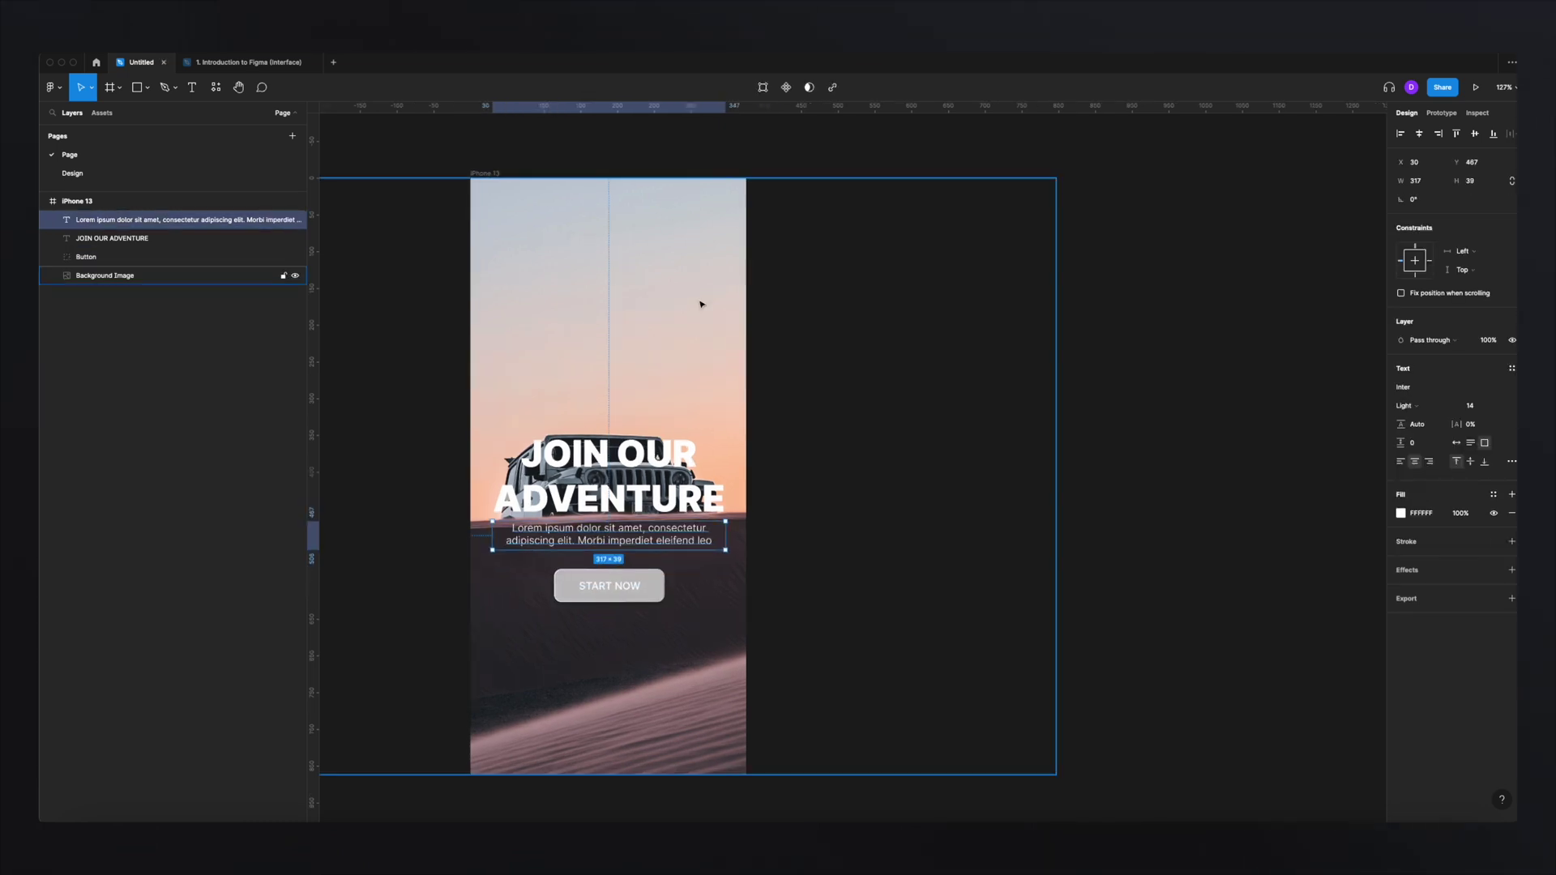
- Move the headline and paragraph up together over the jeep, and raise the Button group to about X 113, Y 469
click(850, 376)
click(608, 535)
shift+click(624, 504)
drag(624, 504, 669, 439)
drag(638, 597, 635, 550)
click(837, 527)
- Set the fill opacity of the START NOW button's rectangle to 50%
click(646, 537)
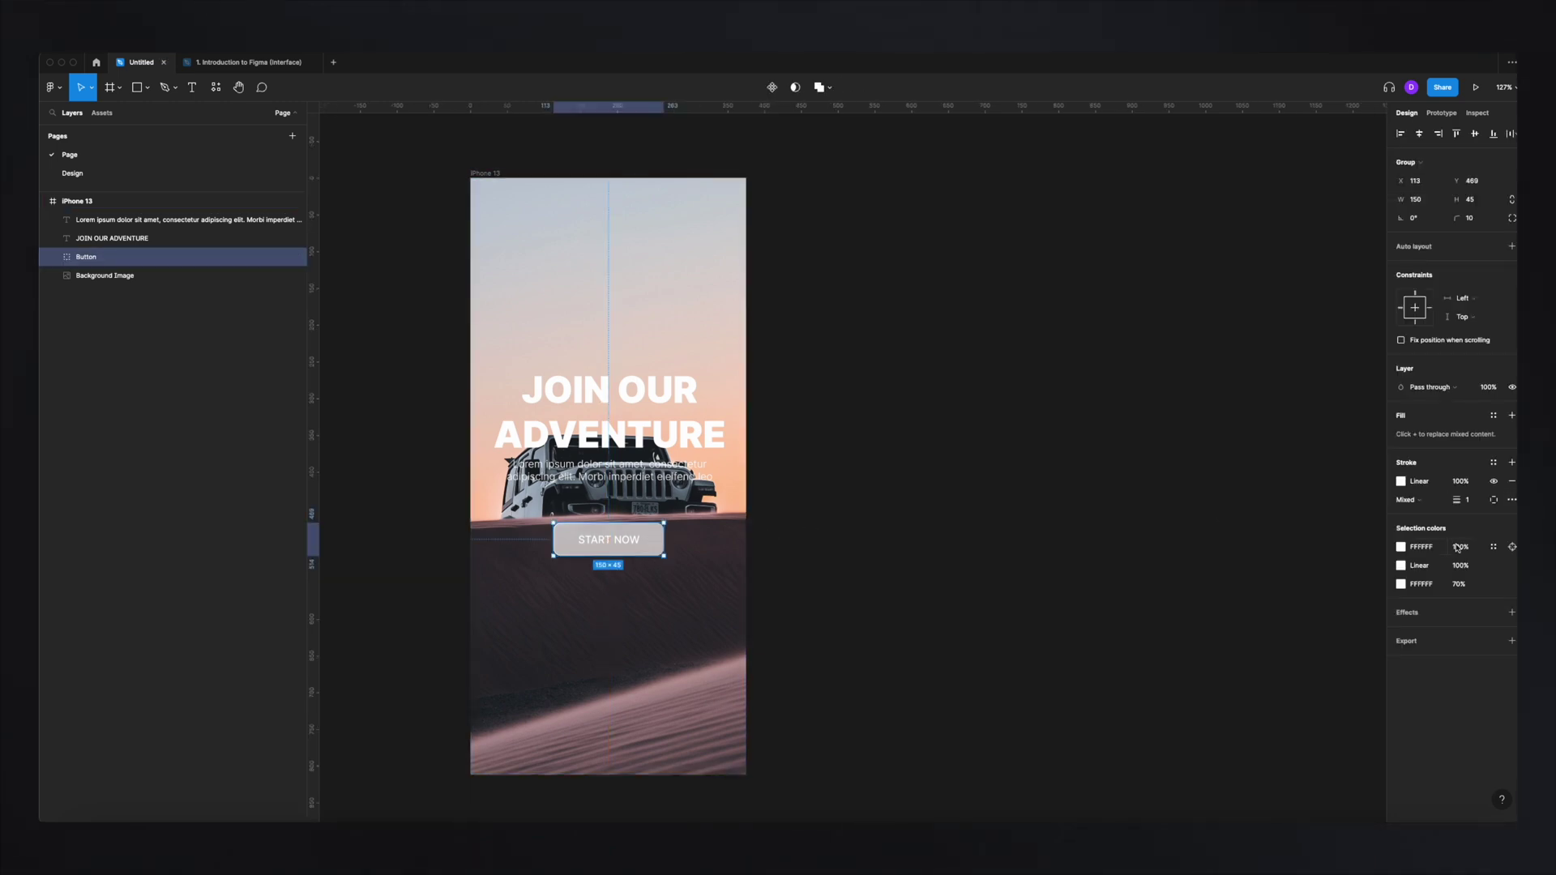
double_click(653, 546)
click(1460, 370)
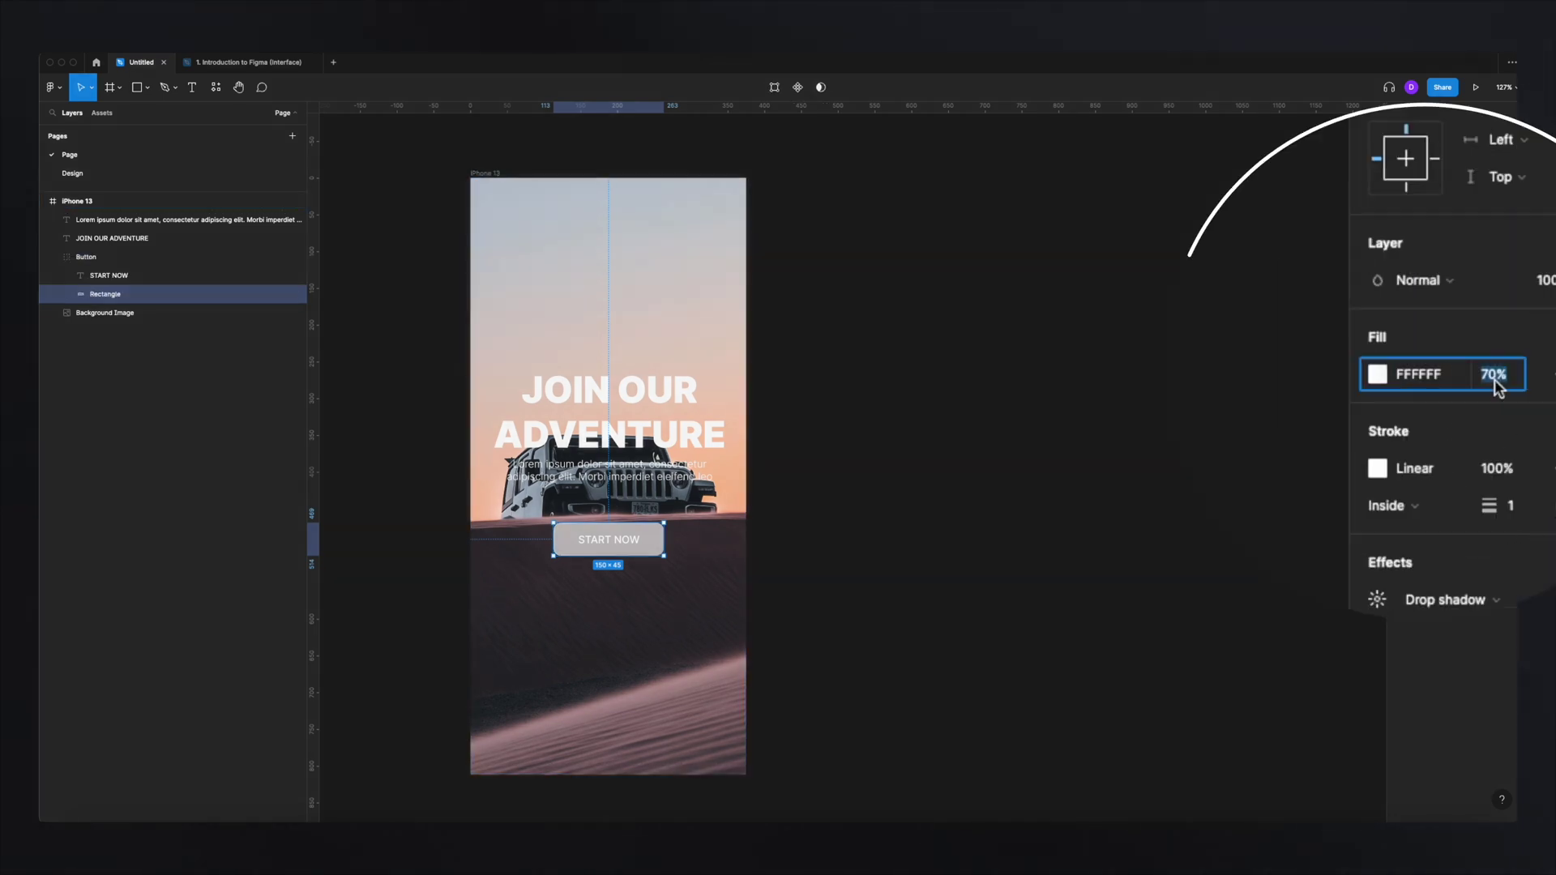
text(50)
key(Return)
click(841, 508)
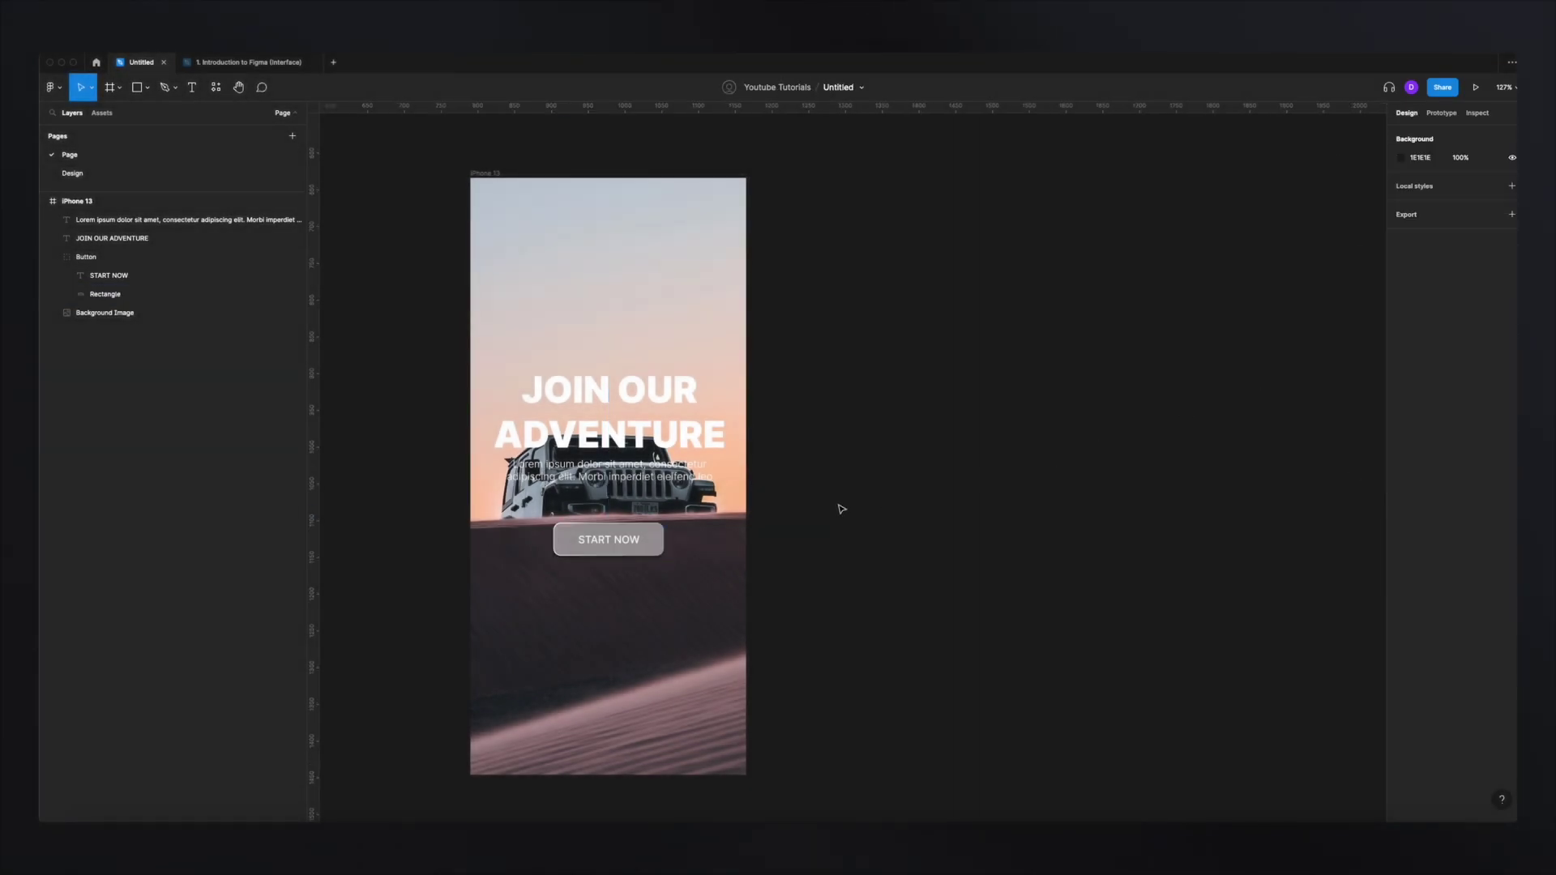
- Shift the Button group, headline and paragraph slightly higher on the screen, and collapse the Button group's layers
click(631, 538)
key(Escape)
drag(632, 535, 640, 520)
click(625, 450)
shift+click(647, 441)
drag(646, 441, 643, 434)
click(974, 406)
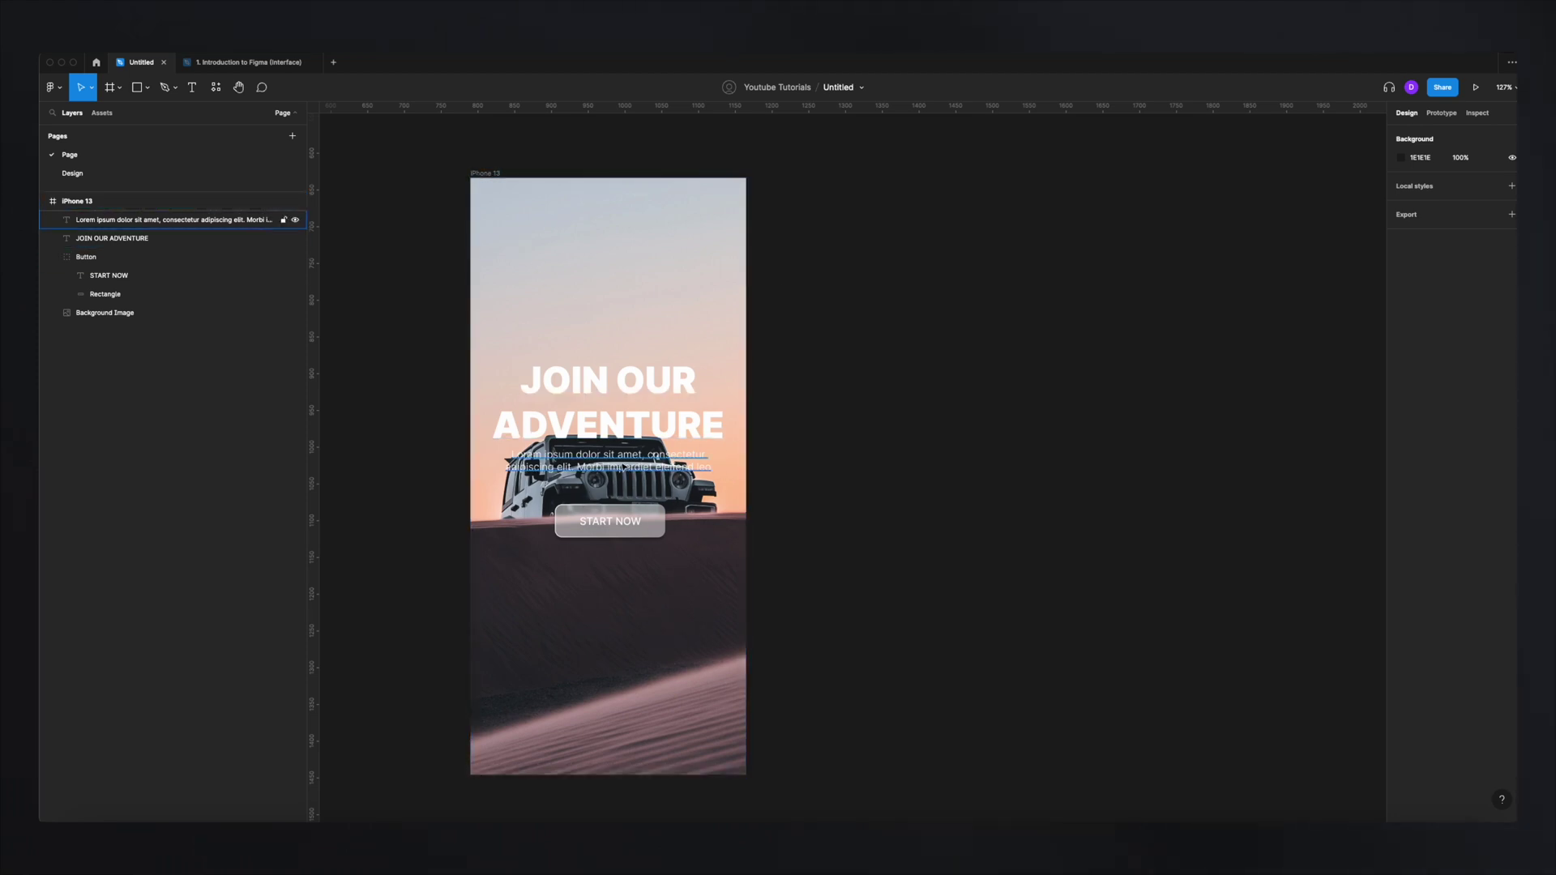
click(55, 261)
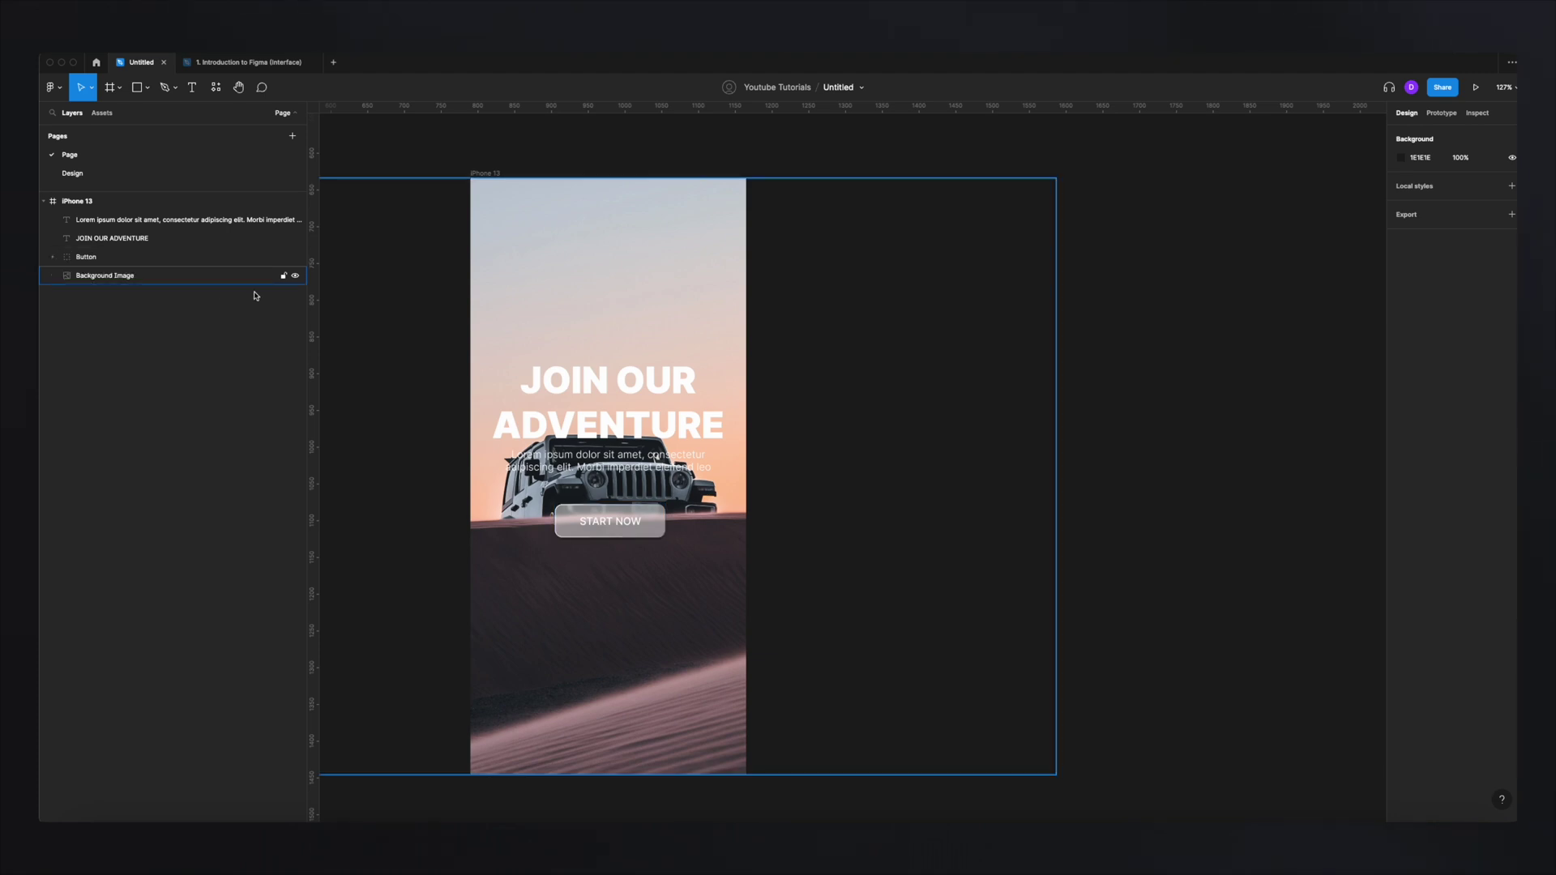
- Draw a 375 × 812 rectangle covering the whole iPhone 13 frame
click(148, 88)
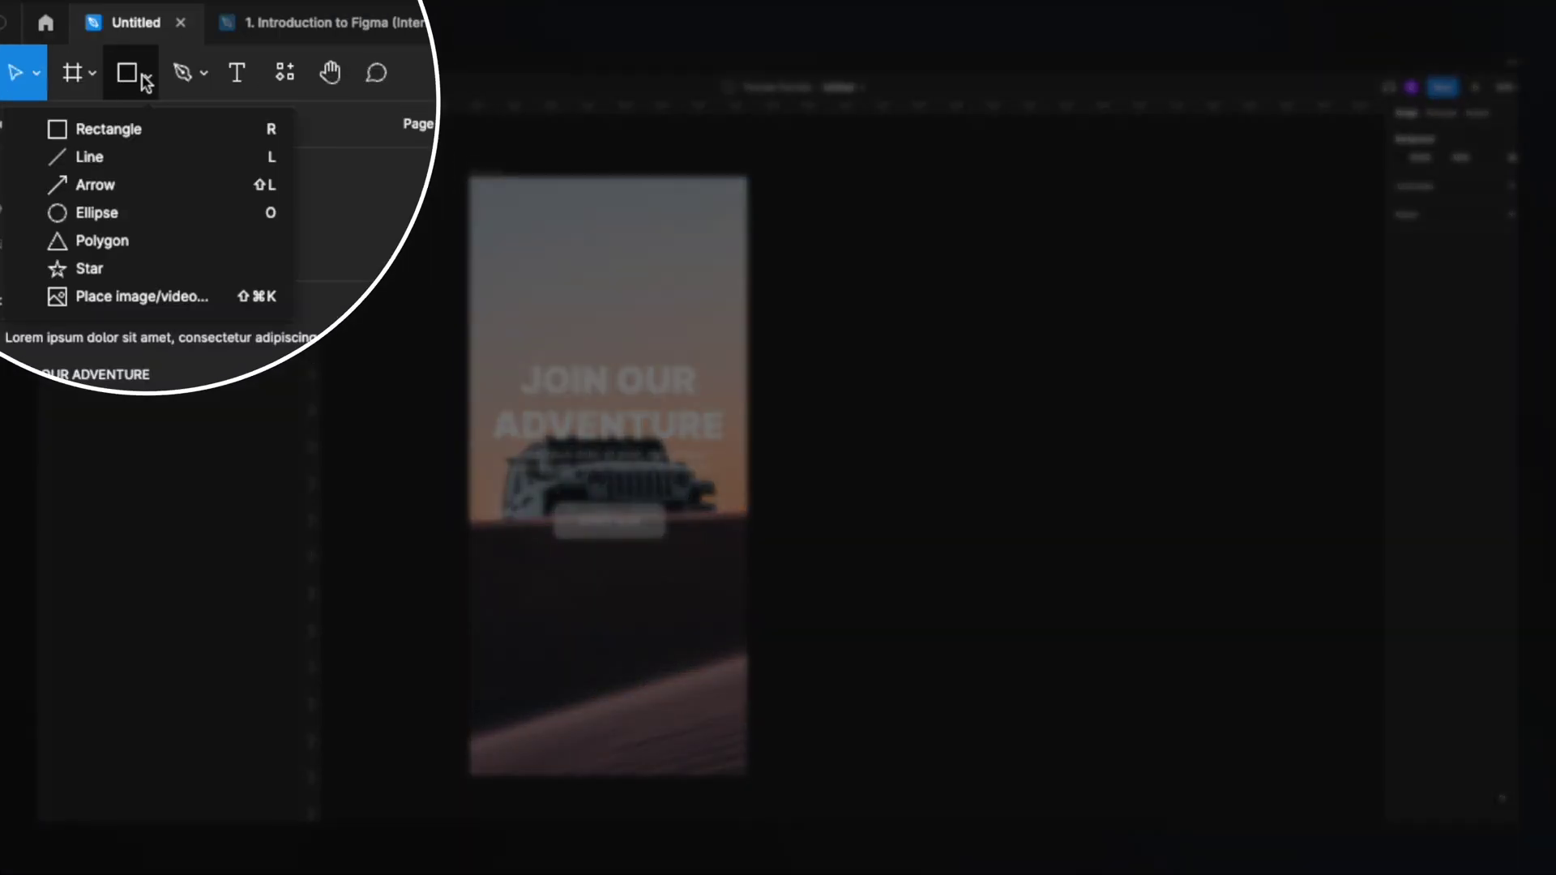
click(139, 133)
drag(470, 175, 749, 776)
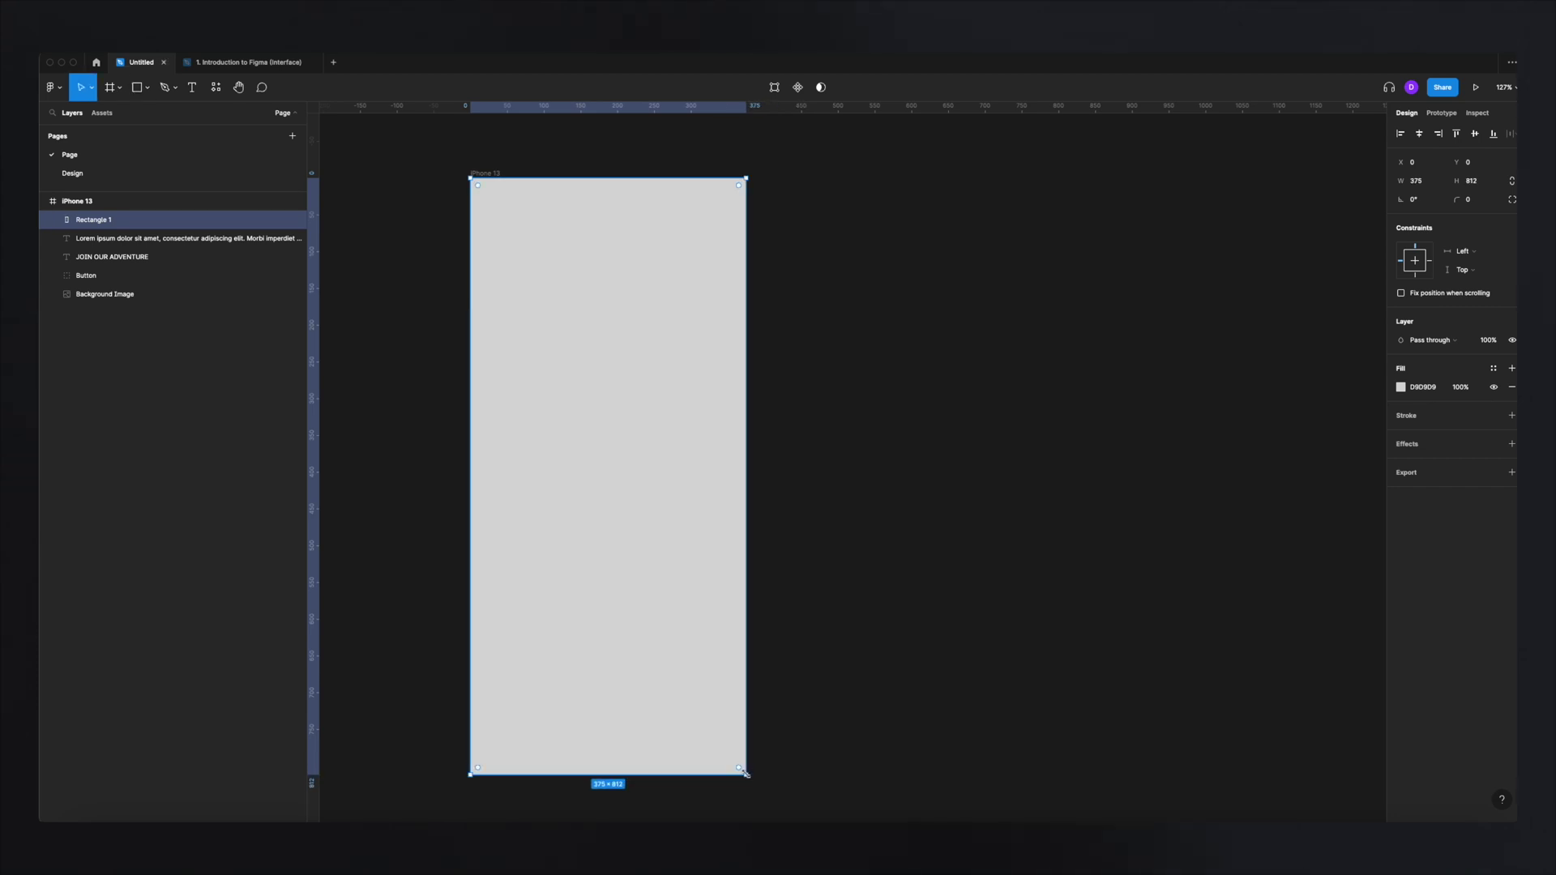
- Rename the new rectangle as gradient and reorder its layer between Button and Background Image
double_click(124, 222)
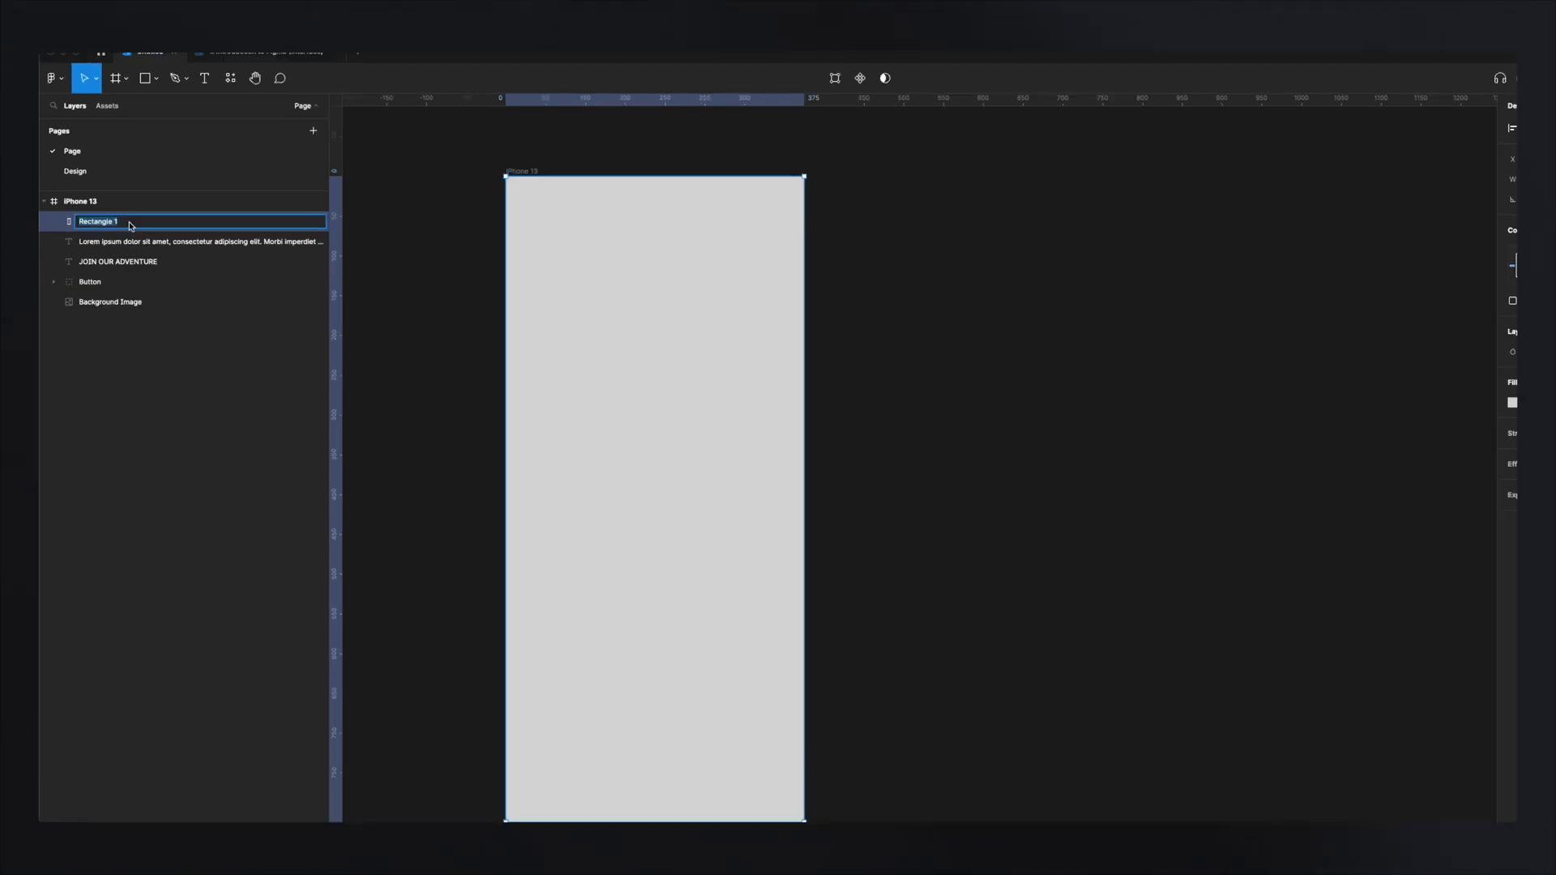
drag(176, 237, 75, 237)
text(gradient)
key(Return)
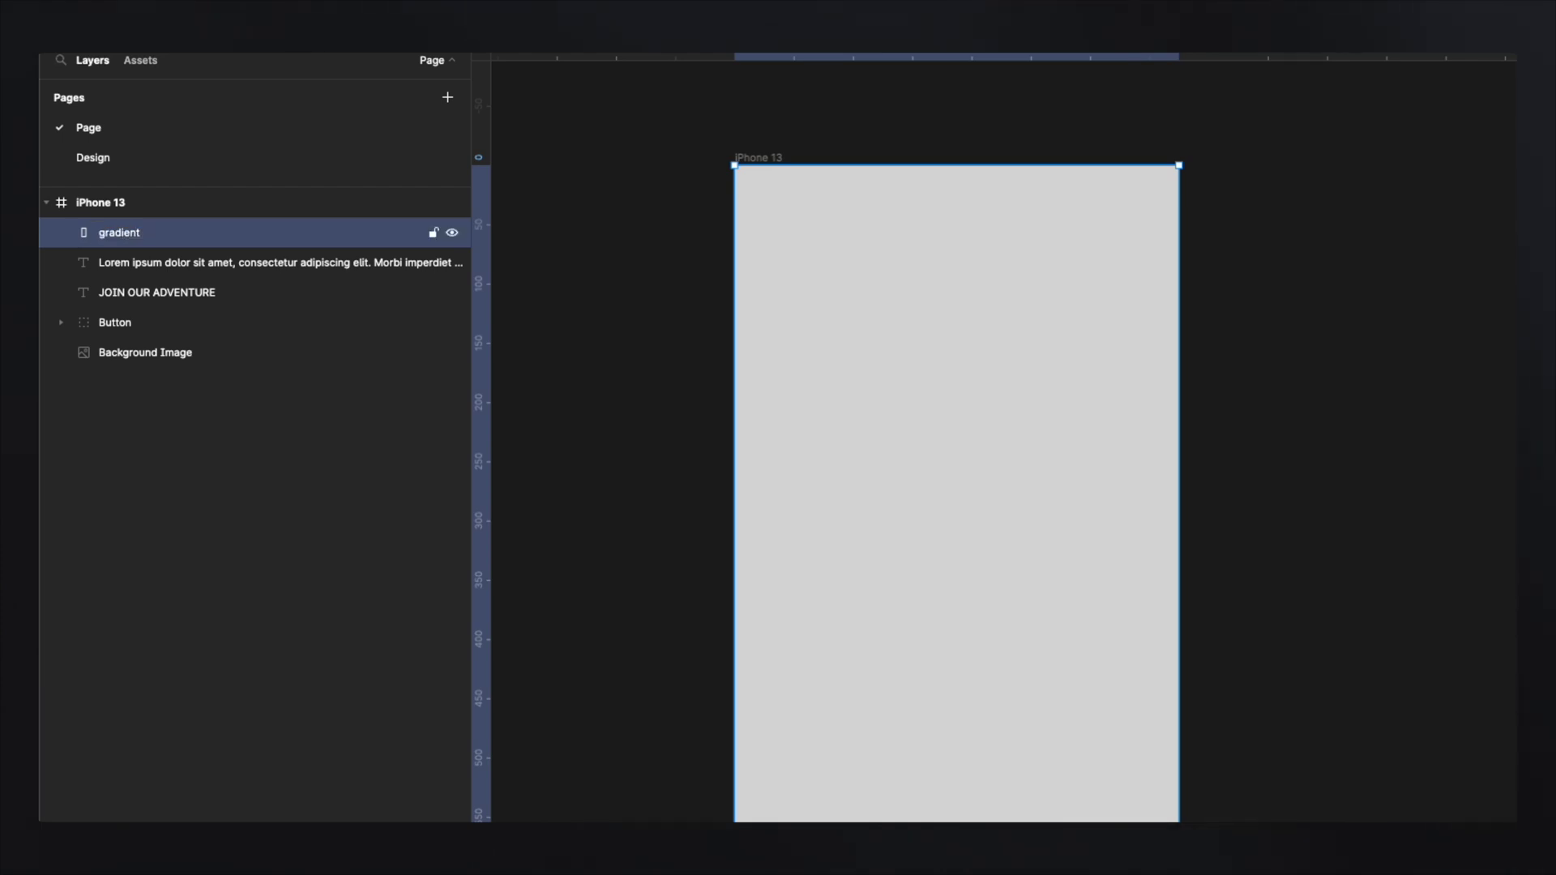
drag(132, 241, 151, 344)
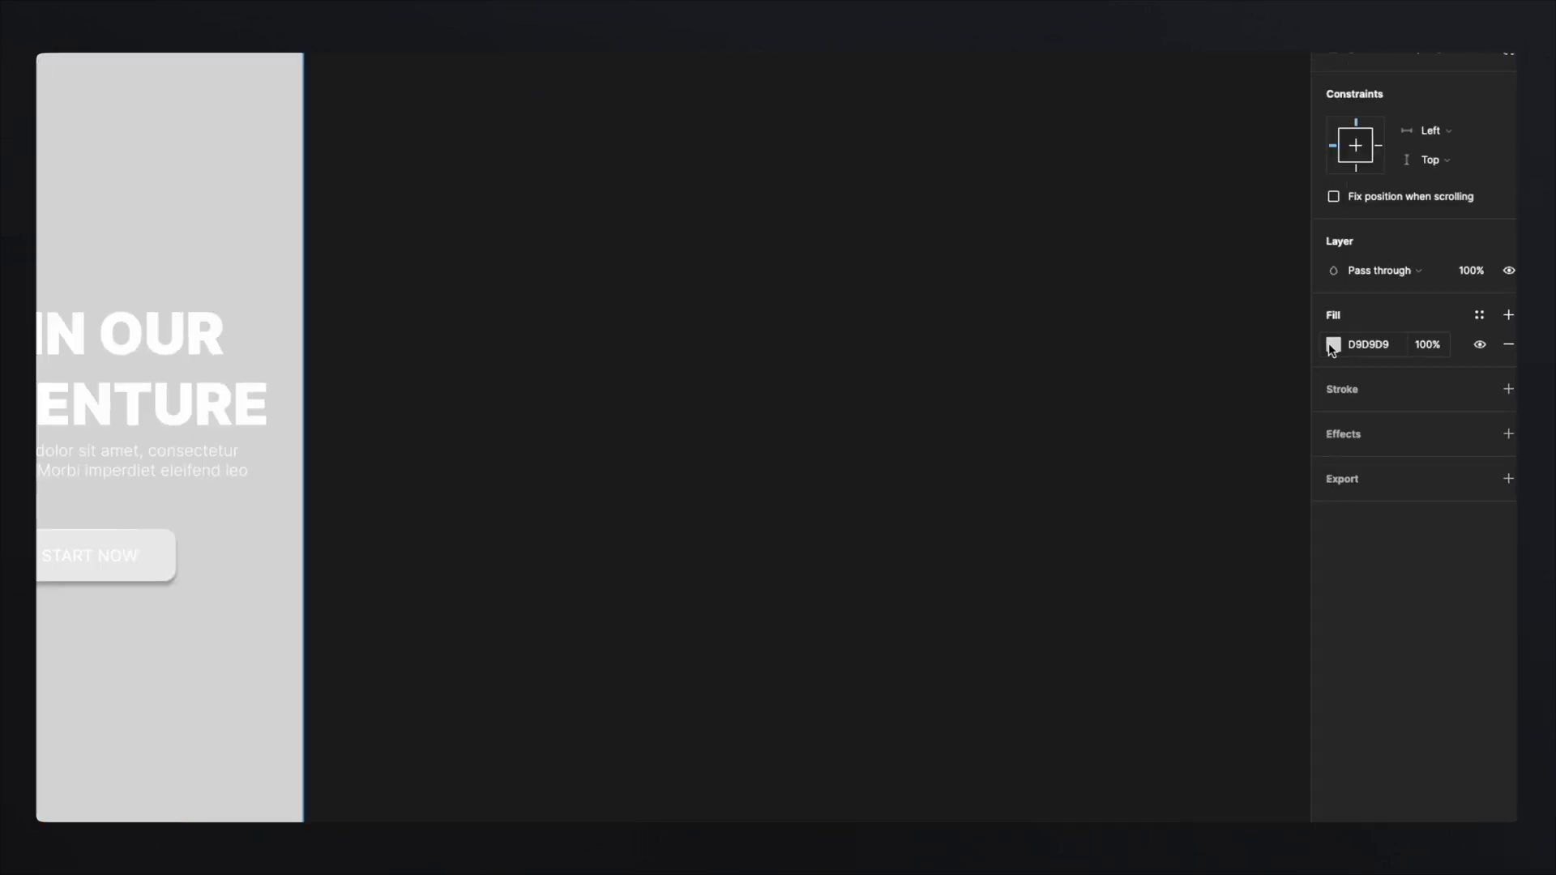
- Give the gradient rectangle a linear fill running from black 000000 at 100% to black 000000 at 0% opacity
click(1399, 386)
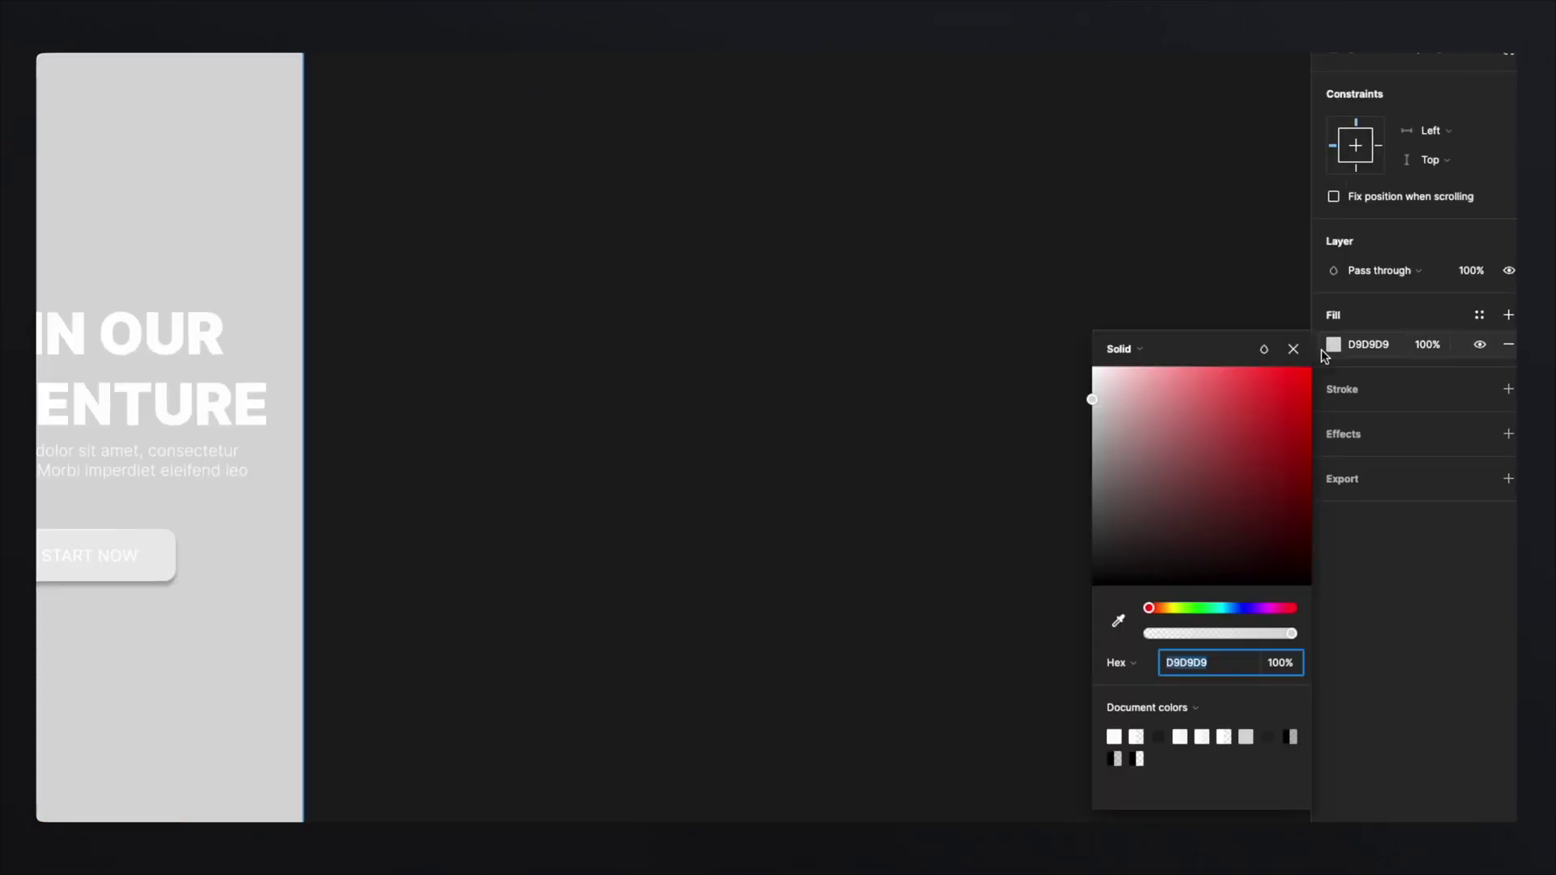
click(1144, 357)
click(1157, 374)
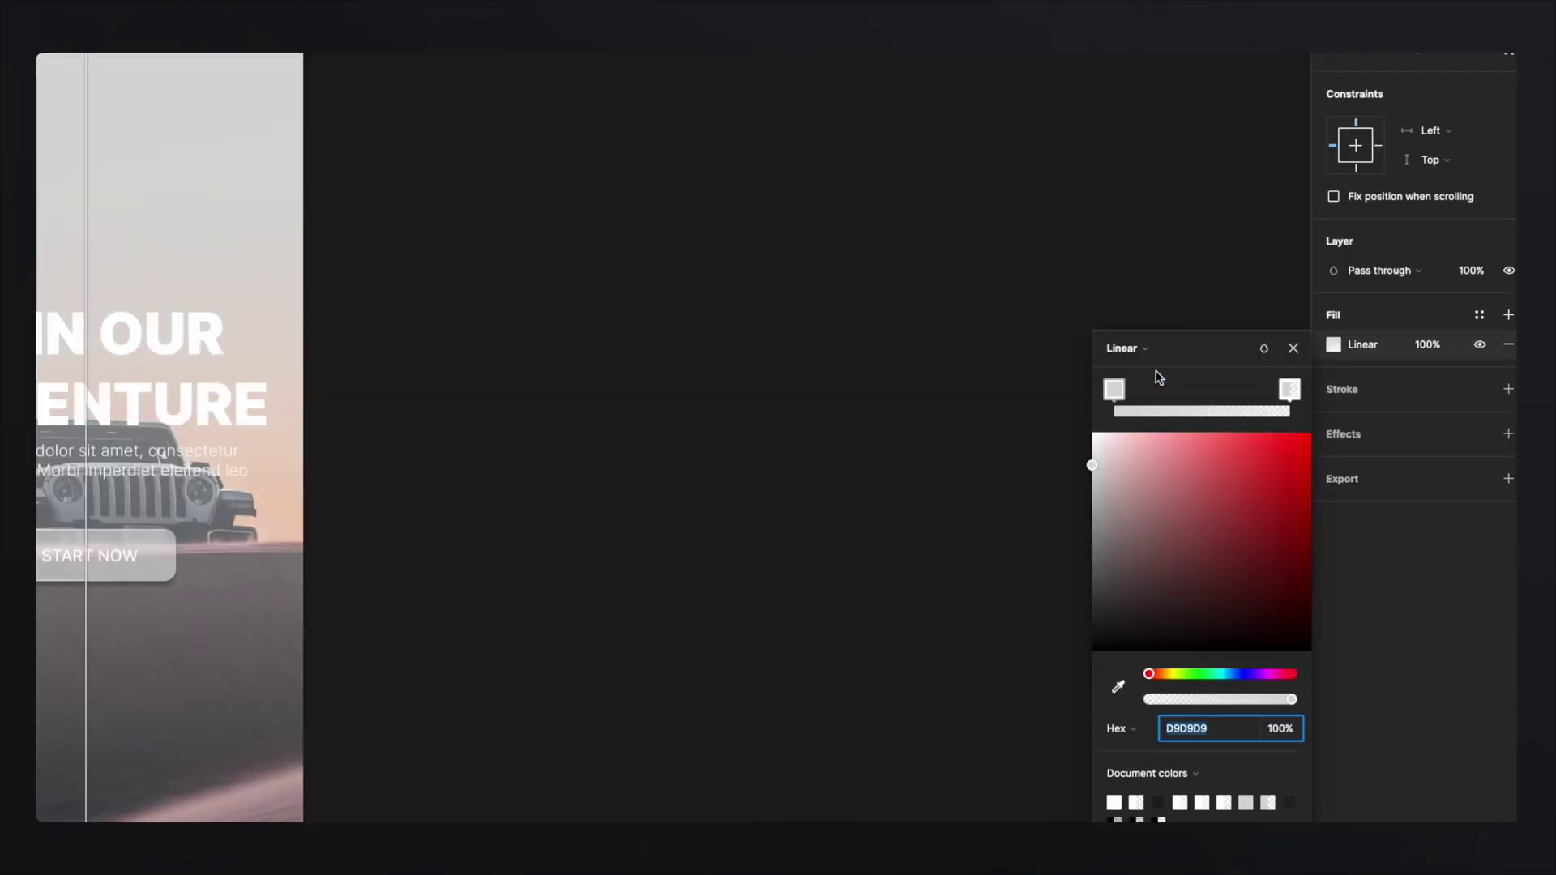
click(1114, 389)
drag(1141, 647, 1092, 698)
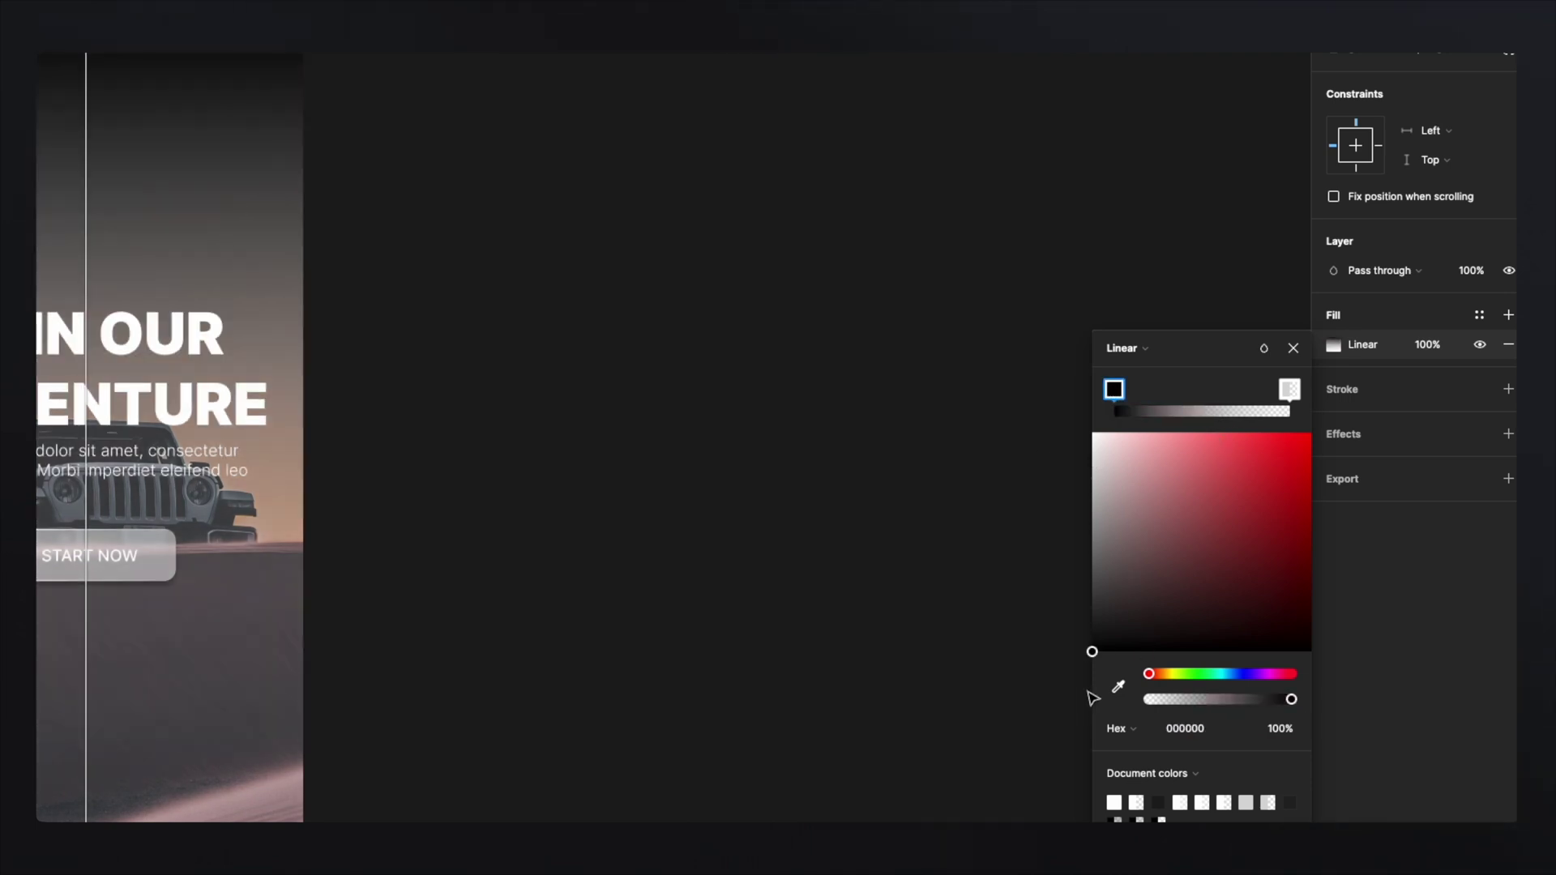
click(1289, 389)
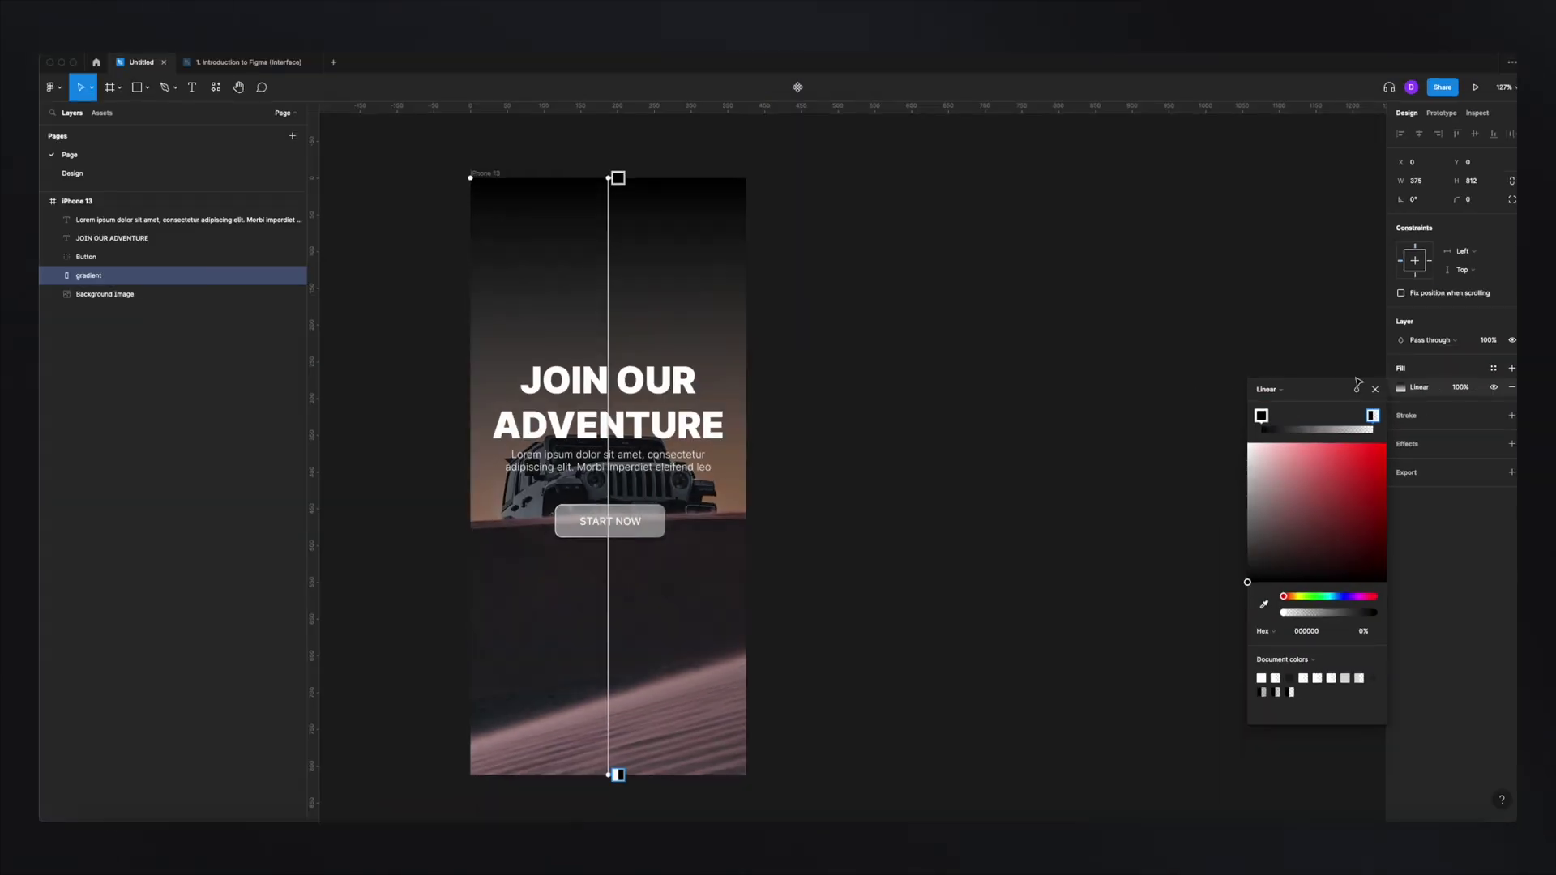
click(1377, 390)
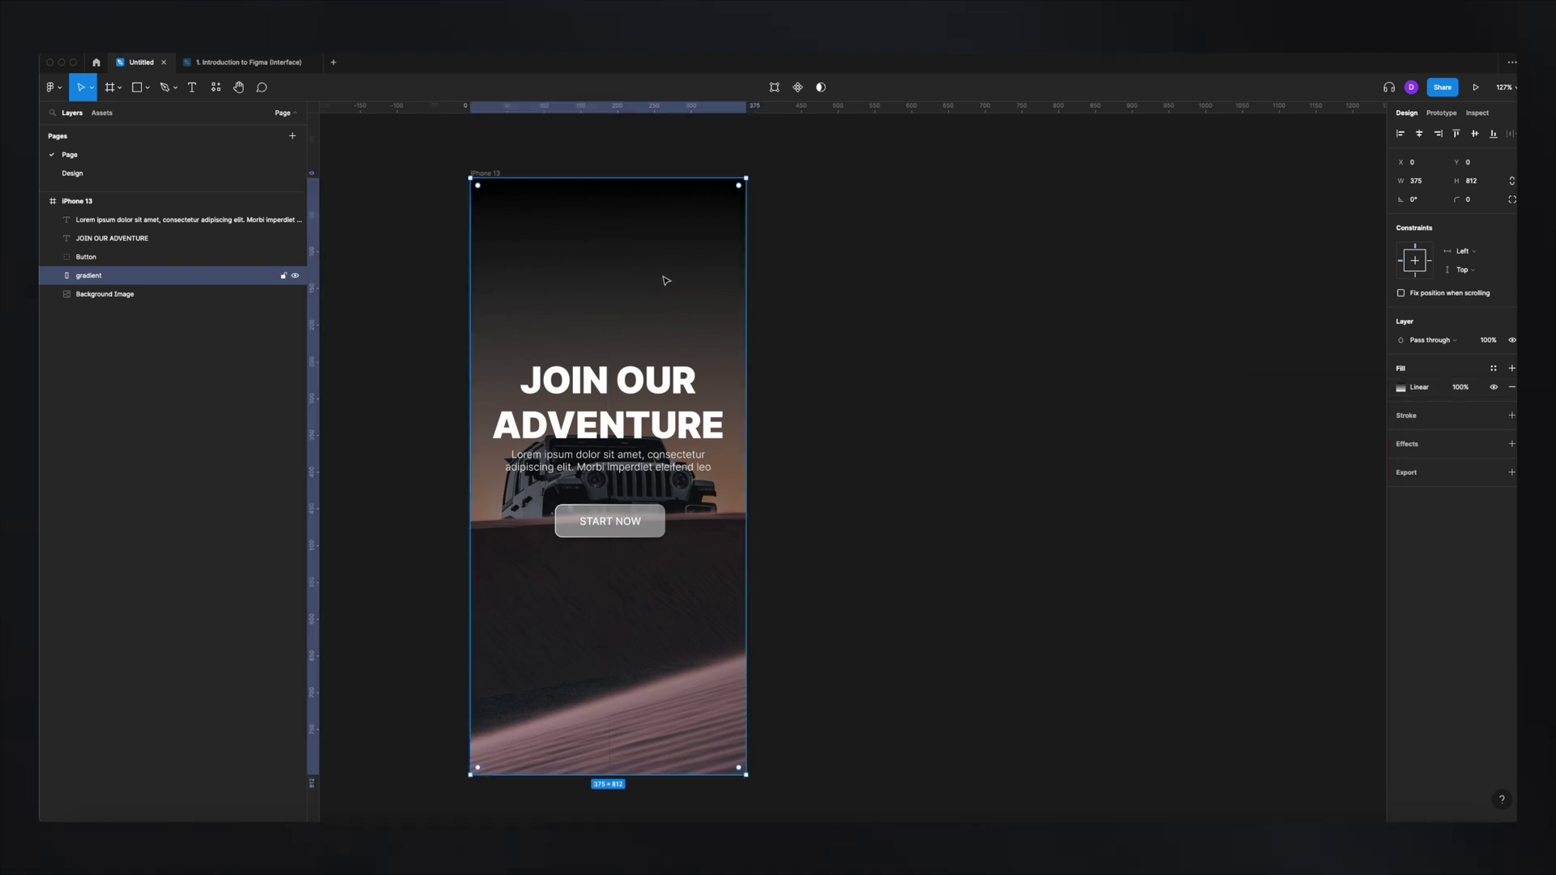
- Shorten the gradient rectangle from its lower edge to a height of about 553
drag(614, 774, 666, 584)
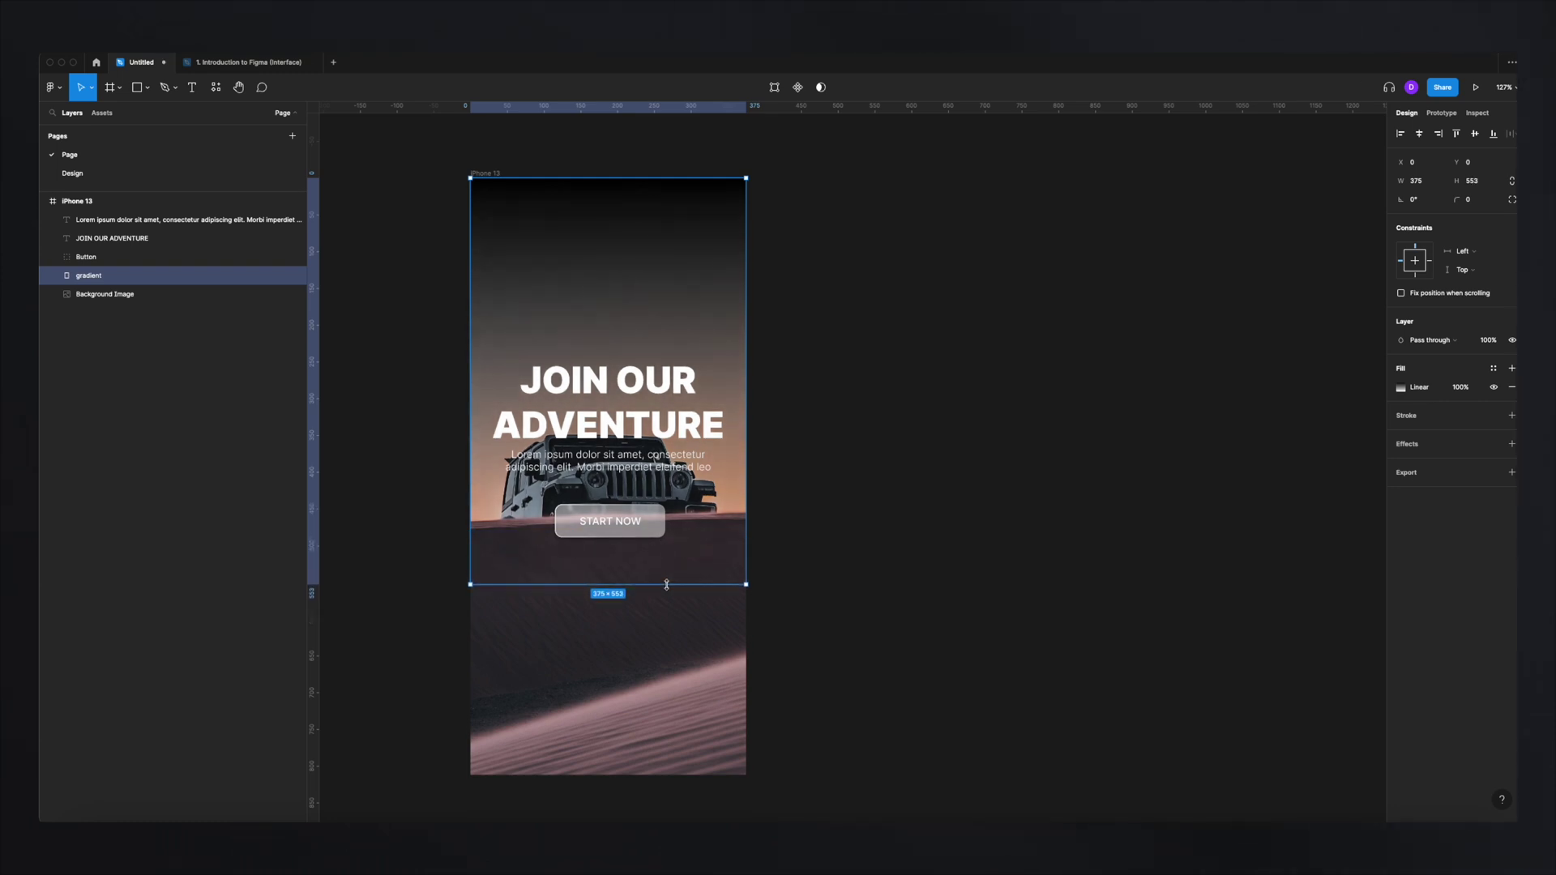
click(804, 477)
- Recolour the gradient's opaque upper stop to a muted warm brown, about 504A45
click(678, 235)
click(1401, 388)
click(1266, 417)
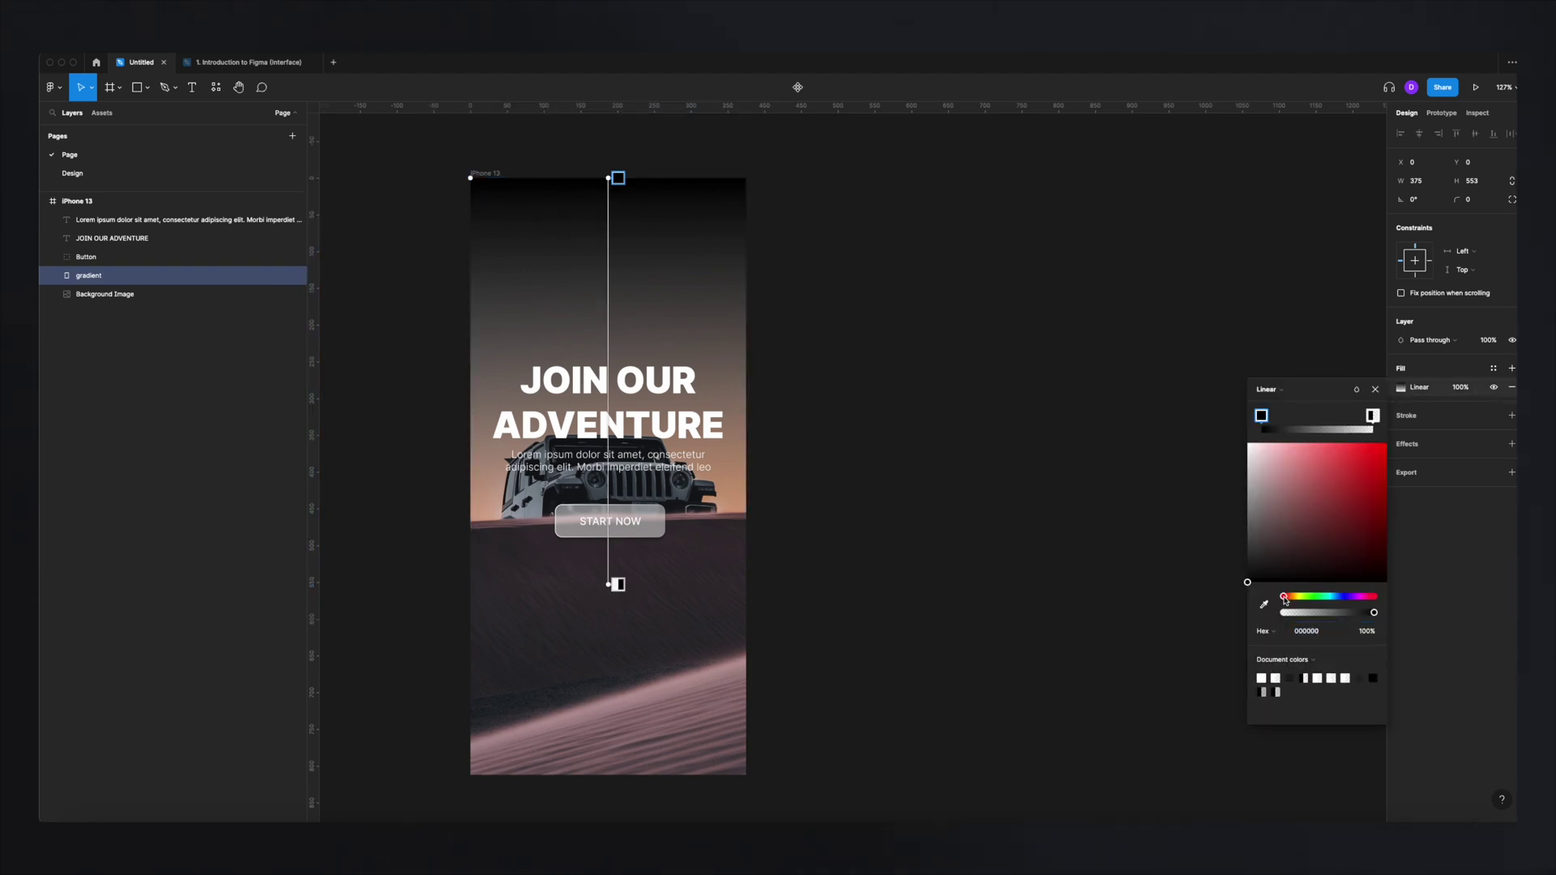
drag(1284, 598, 1291, 597)
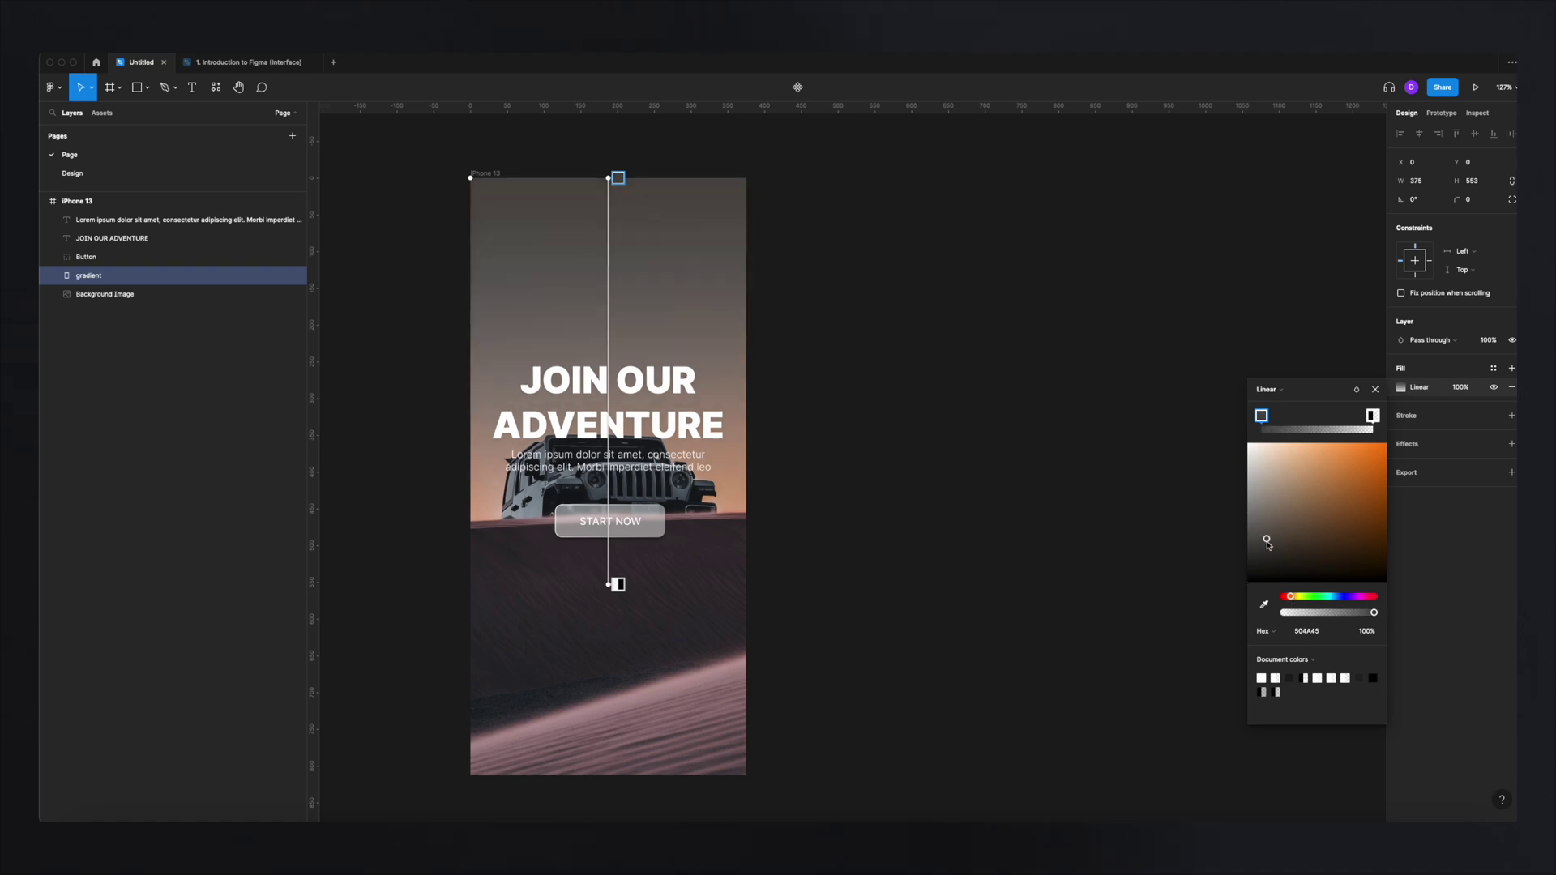